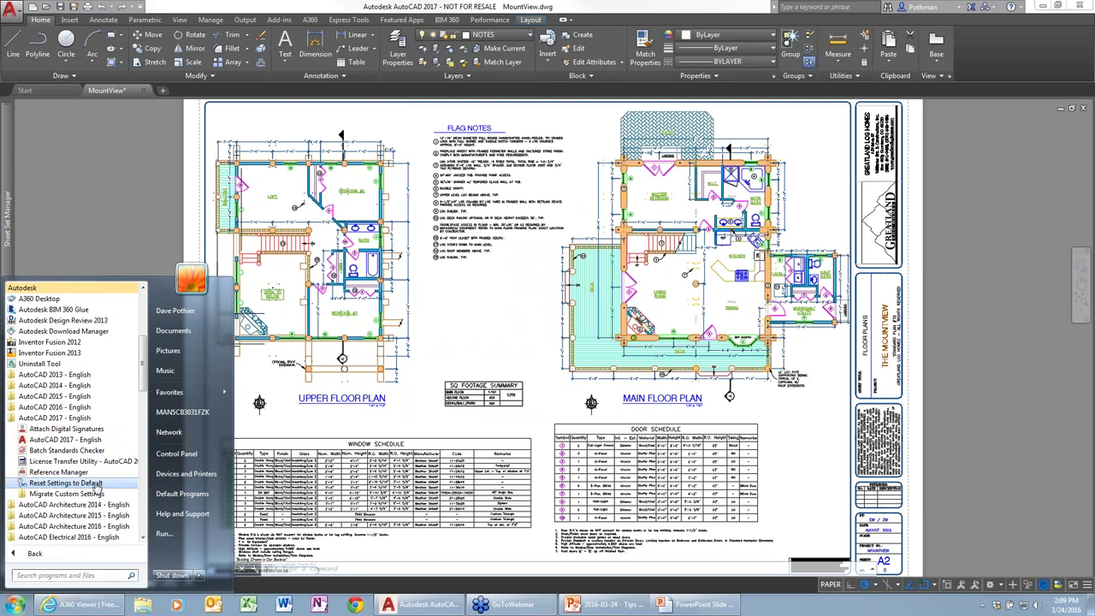
# - Switch to the PowerPoint slide show, review the Migration Utility slide, and return to the MountView drawing in AutoCAD
pyautogui.click(698, 607)
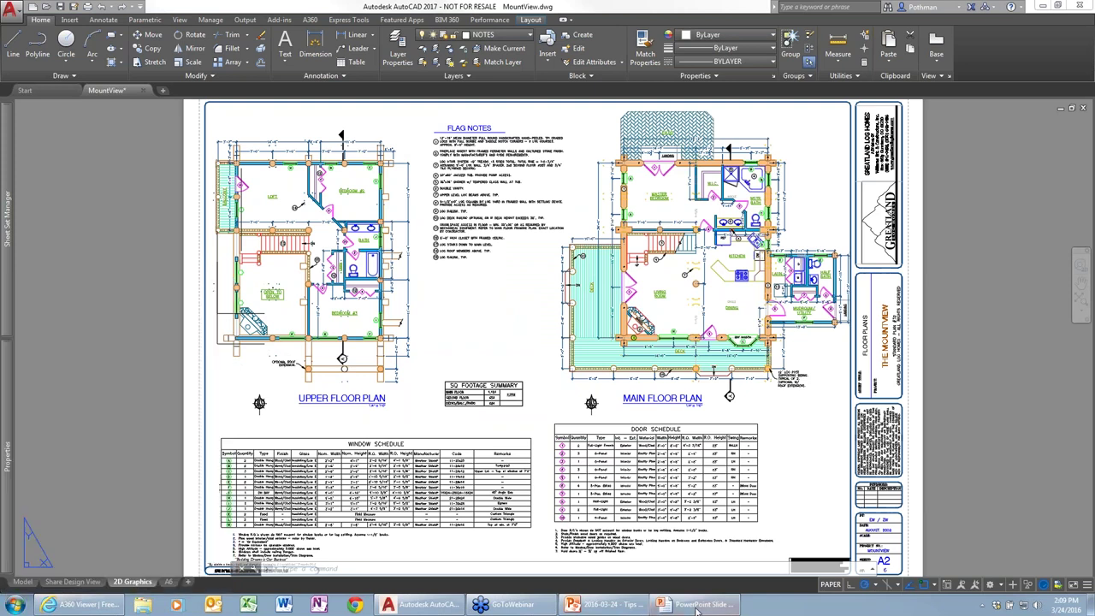
pyautogui.moveTo(697, 608)
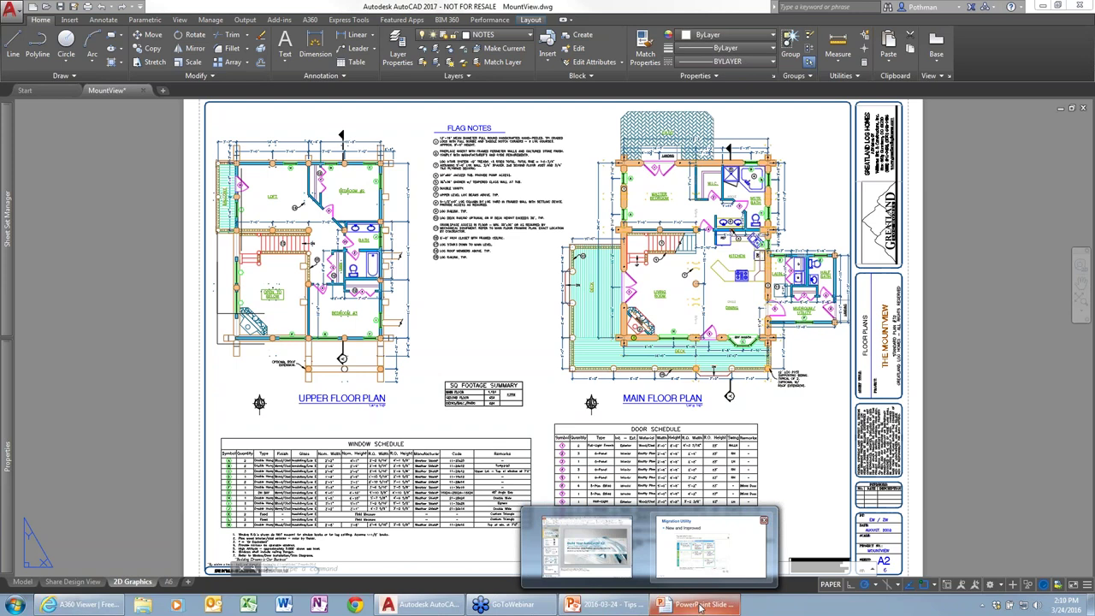
pyautogui.click(699, 608)
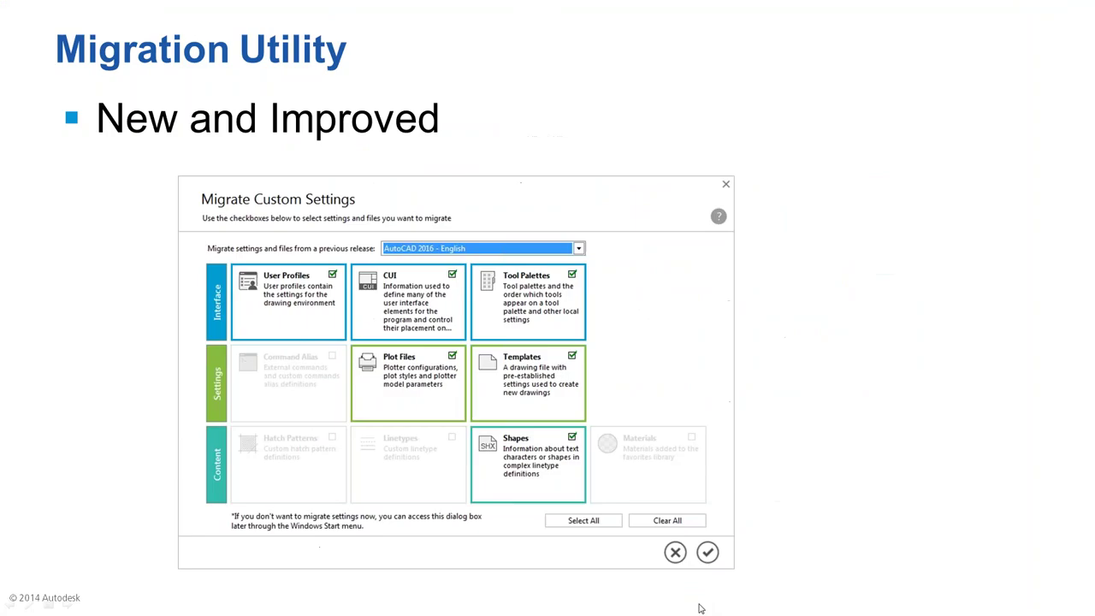
pyautogui.click(856, 499)
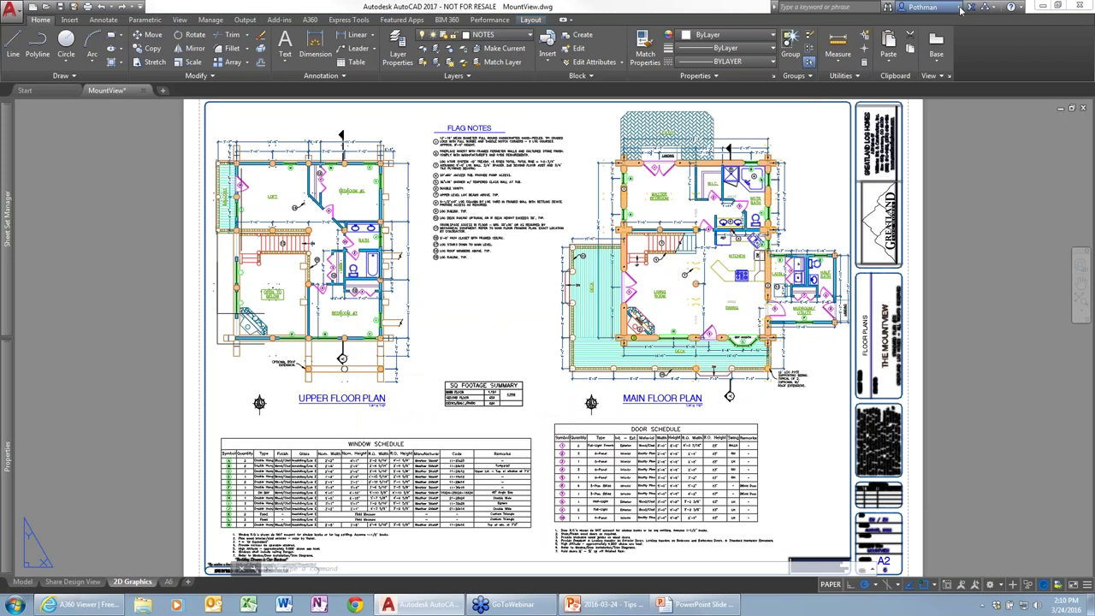
# - Open the License Manager from the signed-in account's options, review the licenses in use, and close it
pyautogui.click(960, 9)
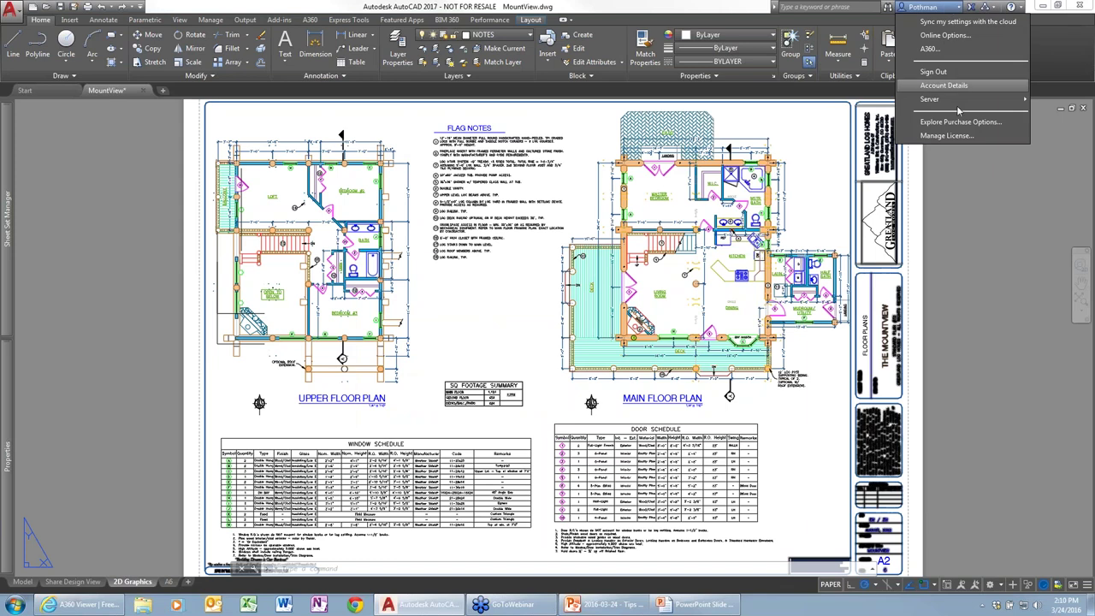
pyautogui.click(952, 137)
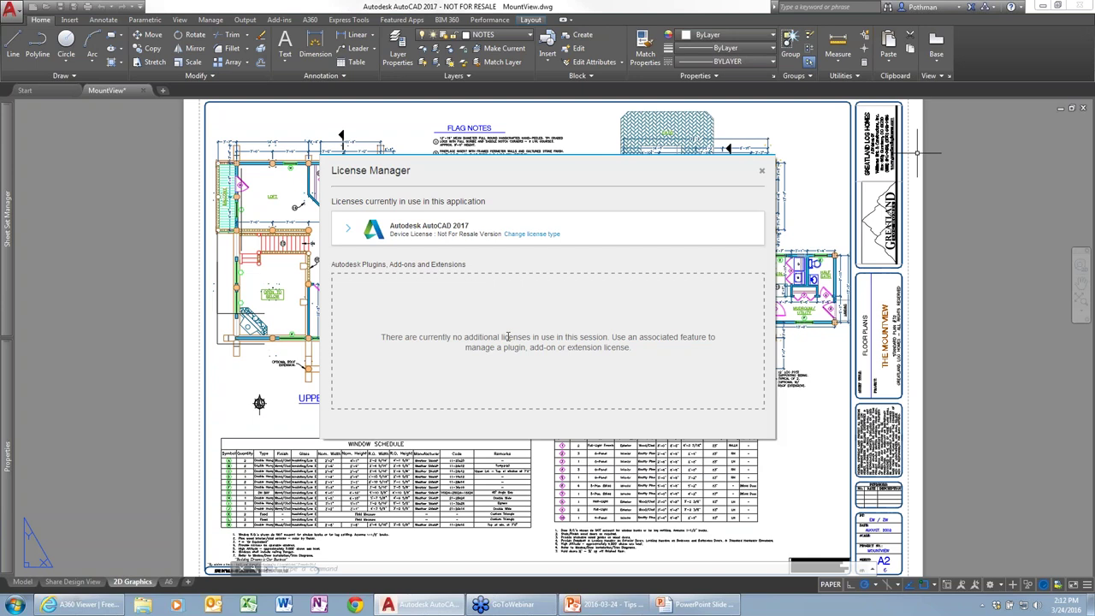
pyautogui.click(762, 170)
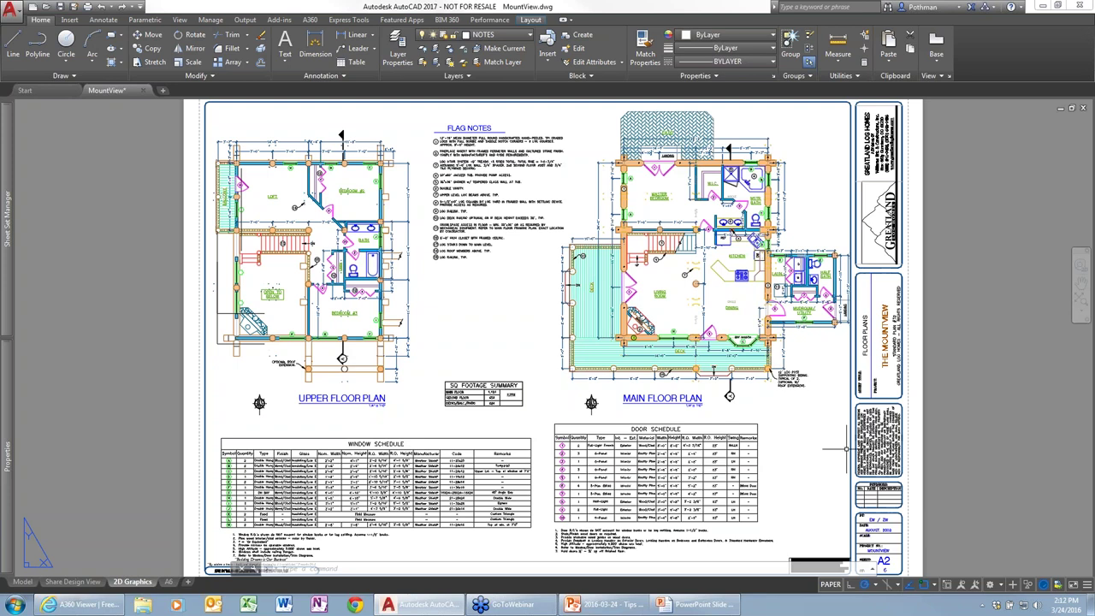
# - Review the hardware acceleration and effects settings in Graphics Performance, leaving without changes
pyautogui.rightClick(1046, 587)
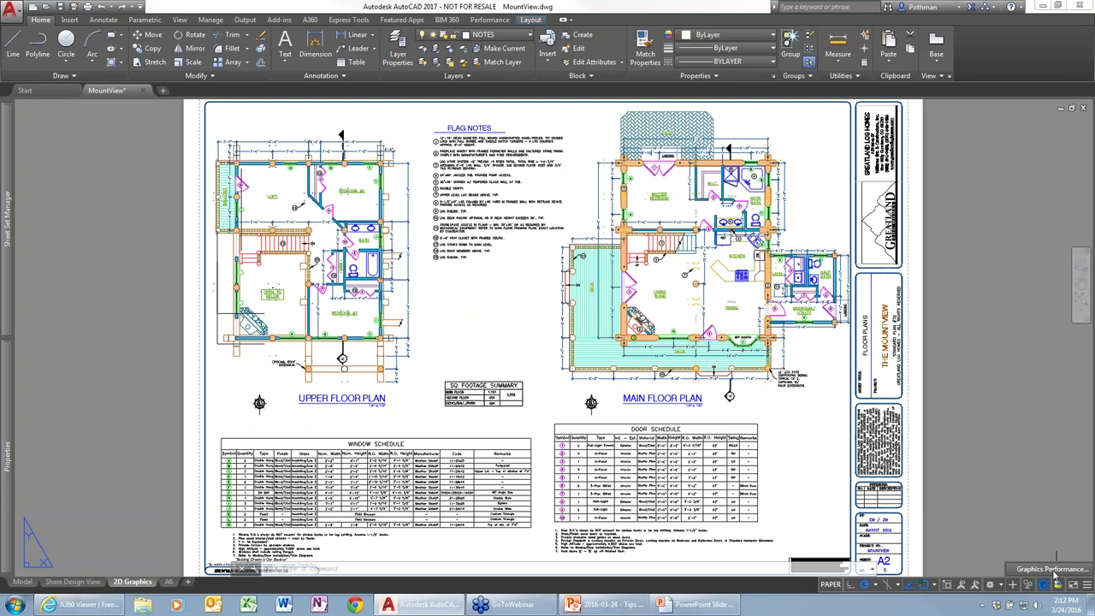
pyautogui.click(1054, 572)
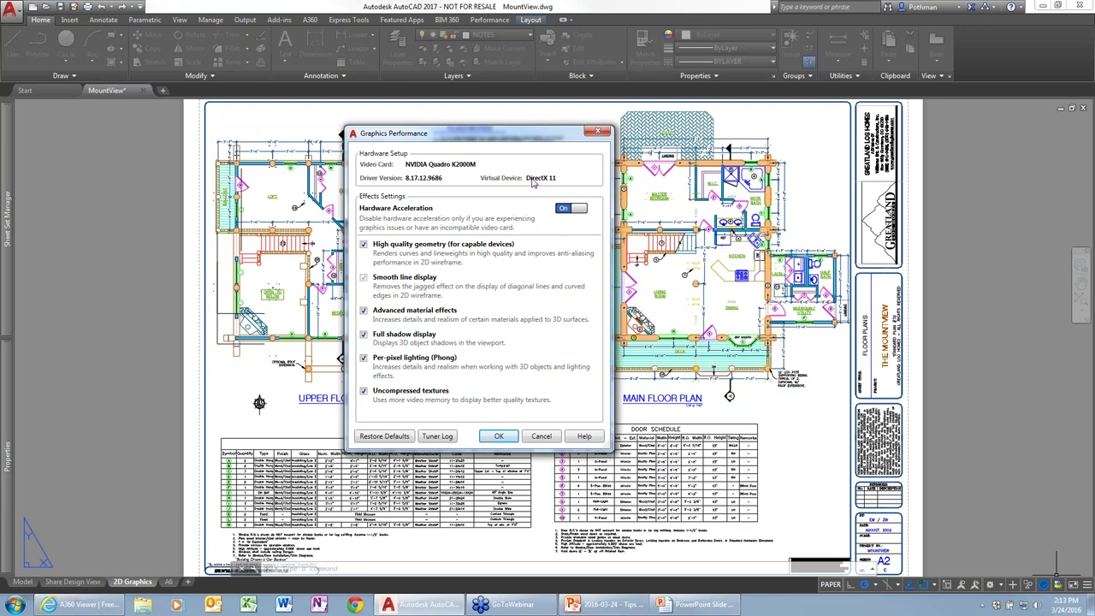
pyautogui.click(540, 437)
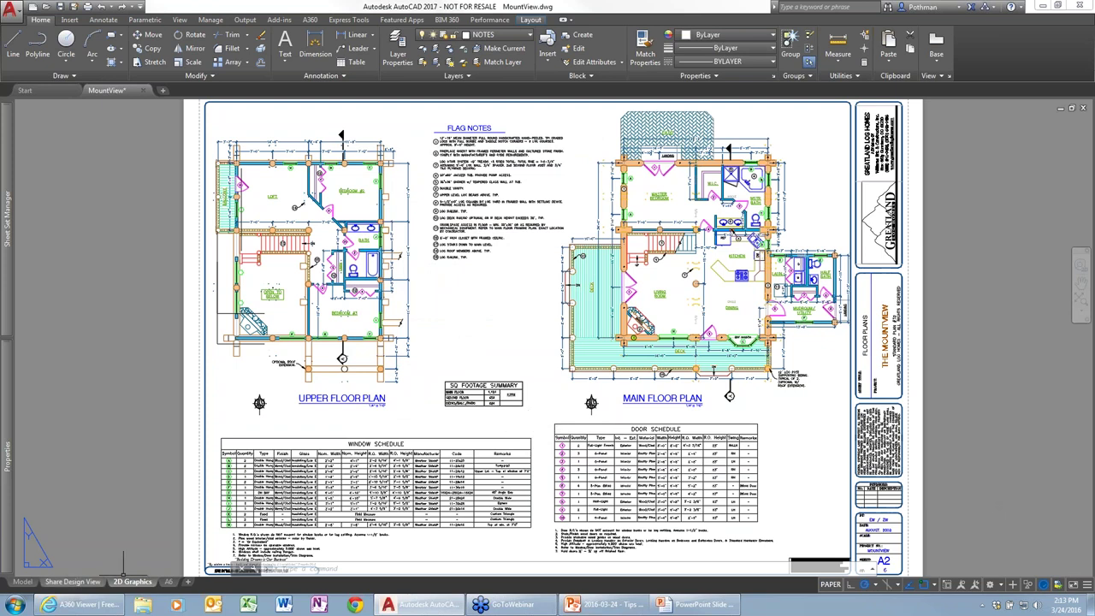
# - Switch to model space, zoom to the drawing extents, and bring the front elevation's porch piers into close view
pyautogui.click(26, 583)
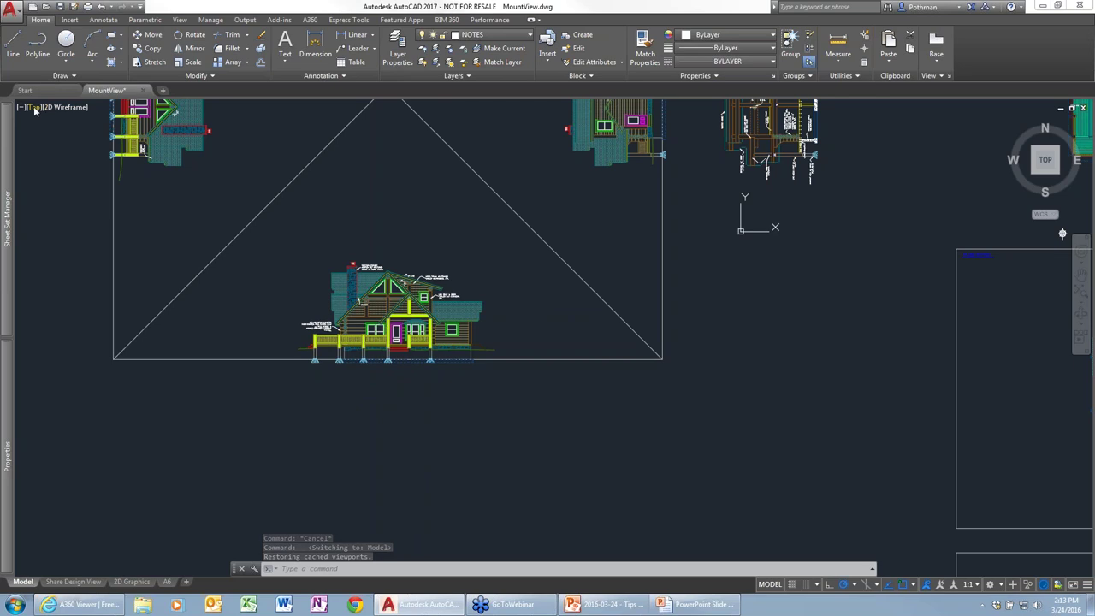
pyautogui.scroll(-5, 425, 260)
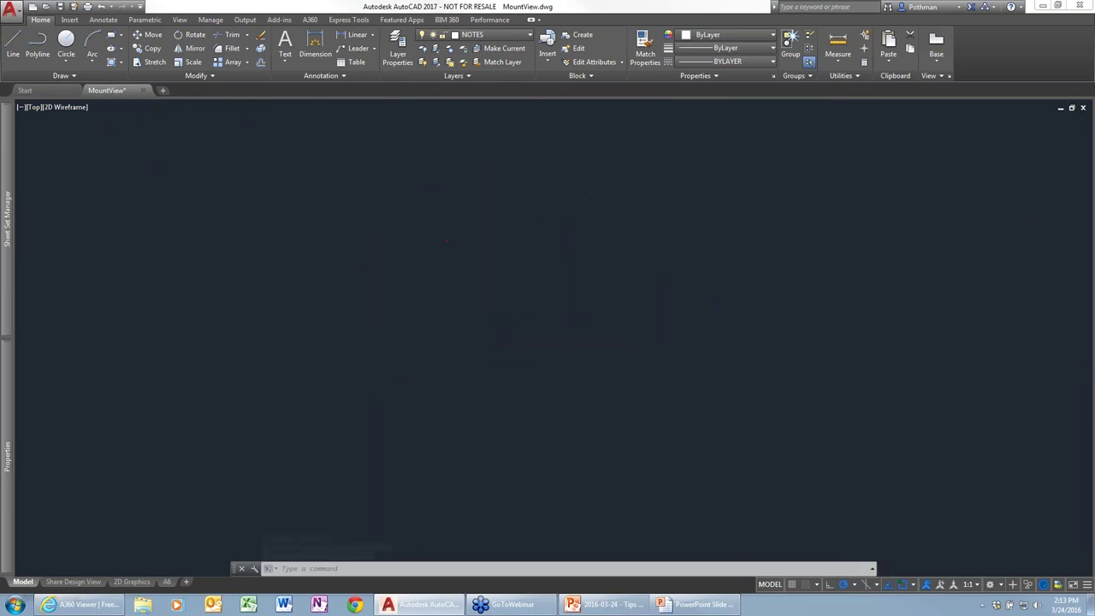
pyautogui.write('z')
pyautogui.press('Return')
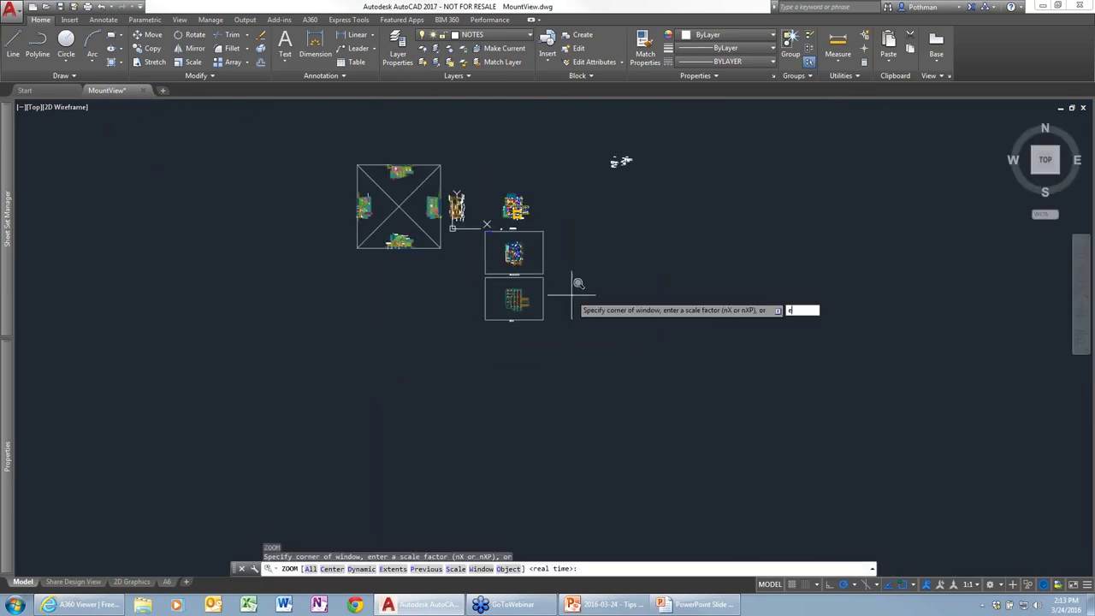
pyautogui.write('e')
pyautogui.press('Return')
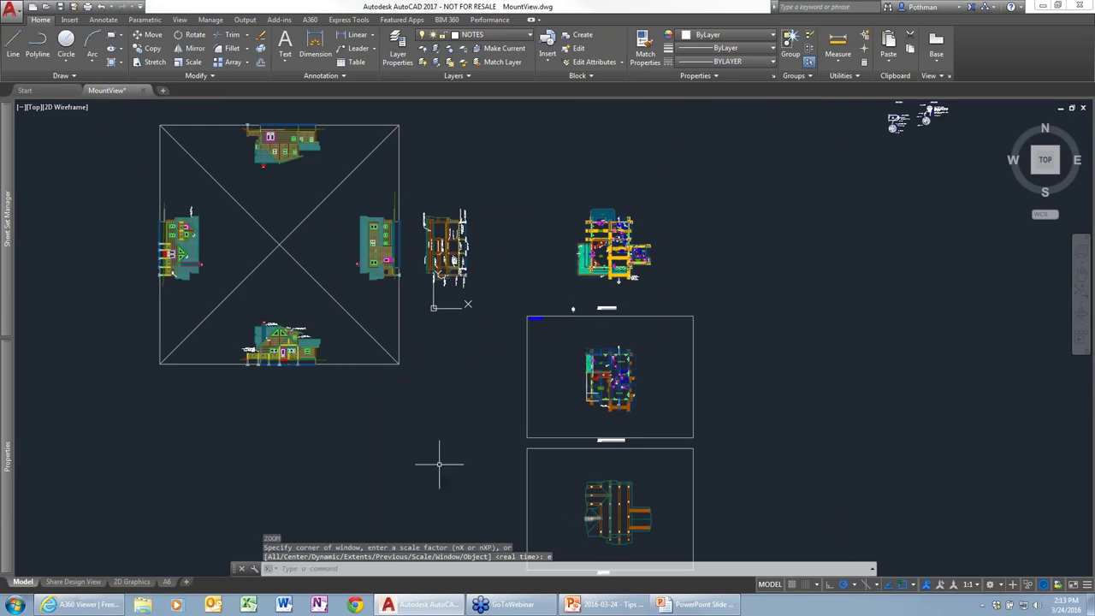
pyautogui.scroll(5, 252, 376)
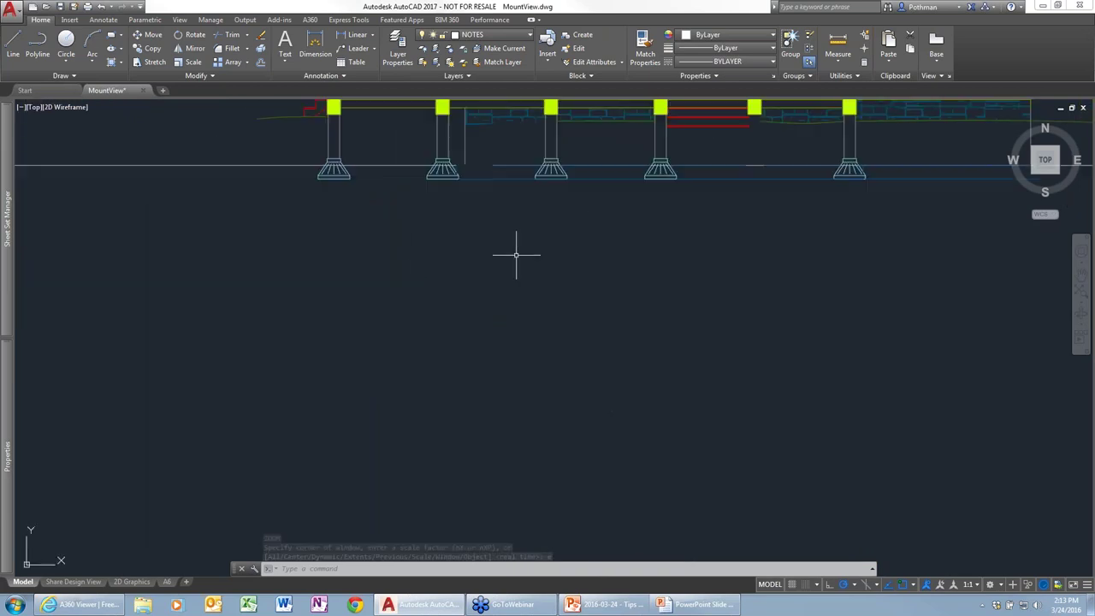
pyautogui.moveTo(682, 221); pyautogui.dragTo(488, 474, button='middle')
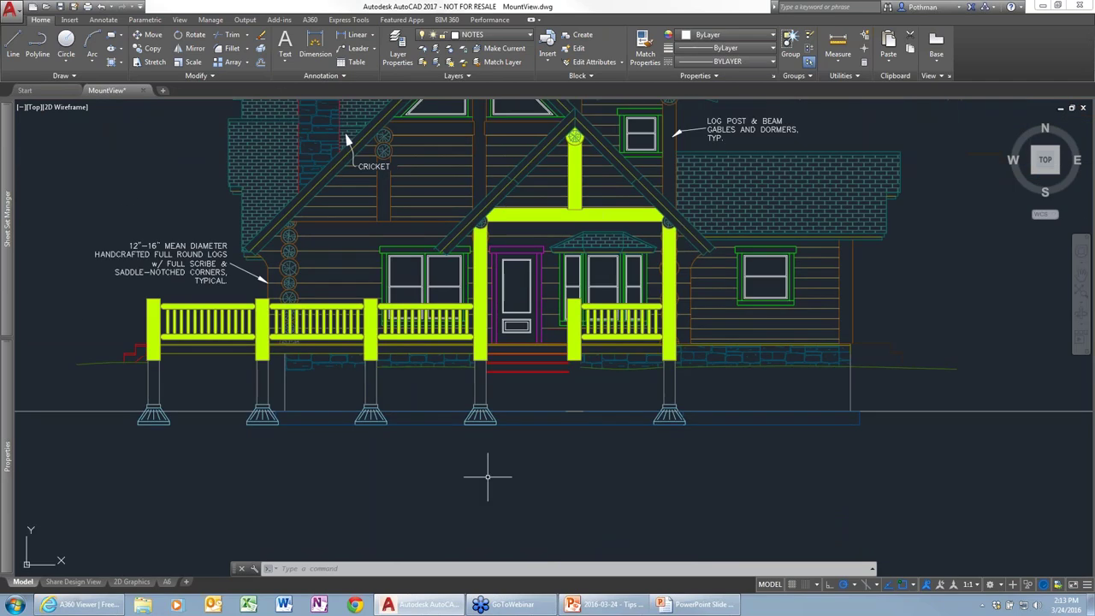
pyautogui.scroll(2, 505, 402)
# - Grip-copy the pier under the tall porch post beside the steps to beneath the short railing post across the steps
pyautogui.click(496, 392)
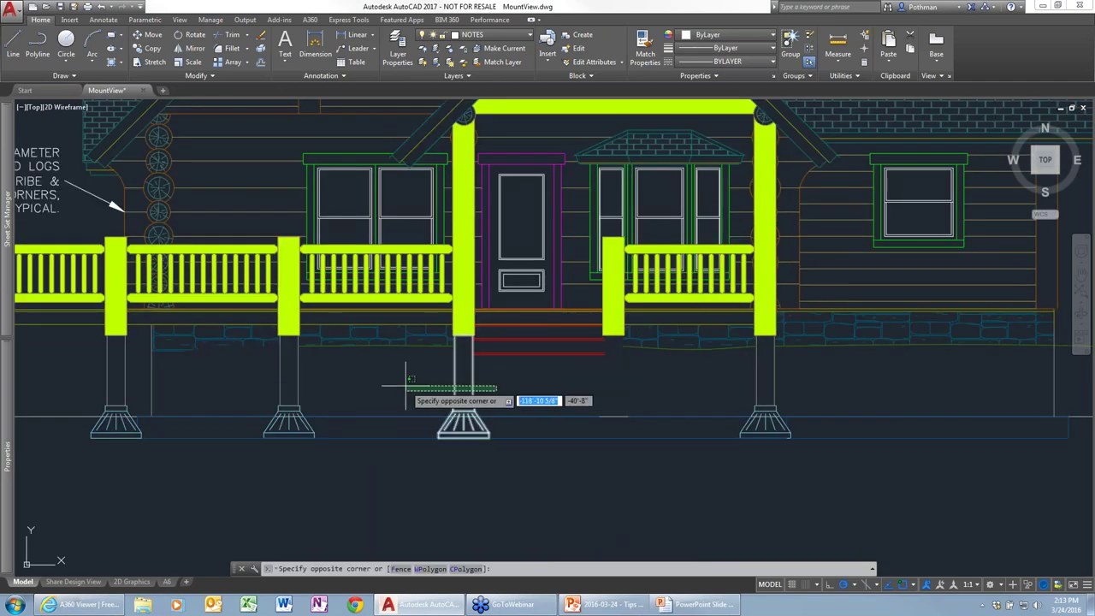
pyautogui.click(391, 384)
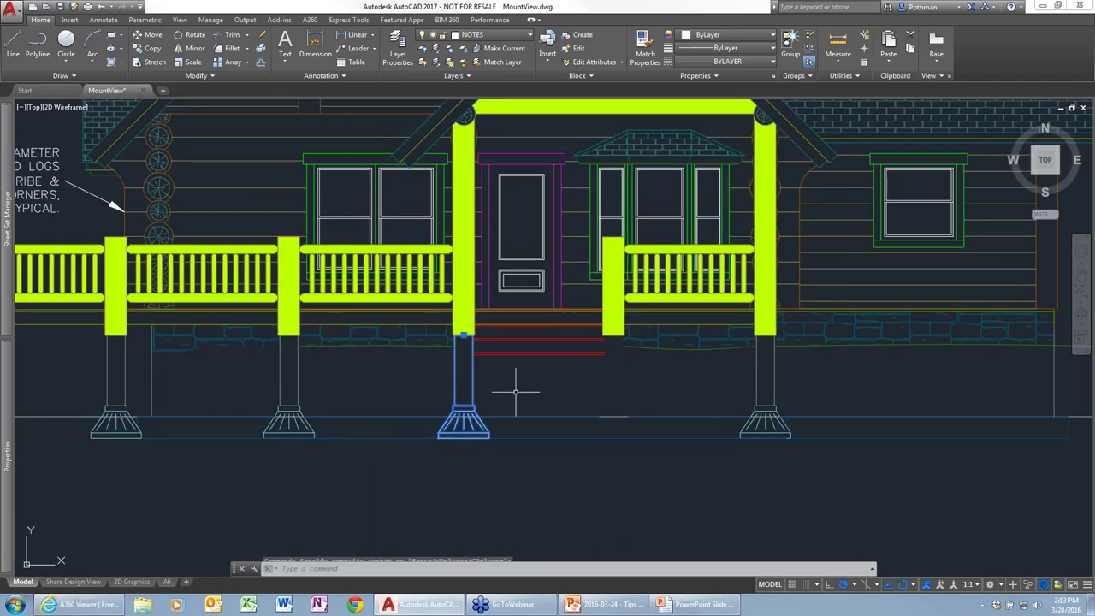
pyautogui.click(463, 334)
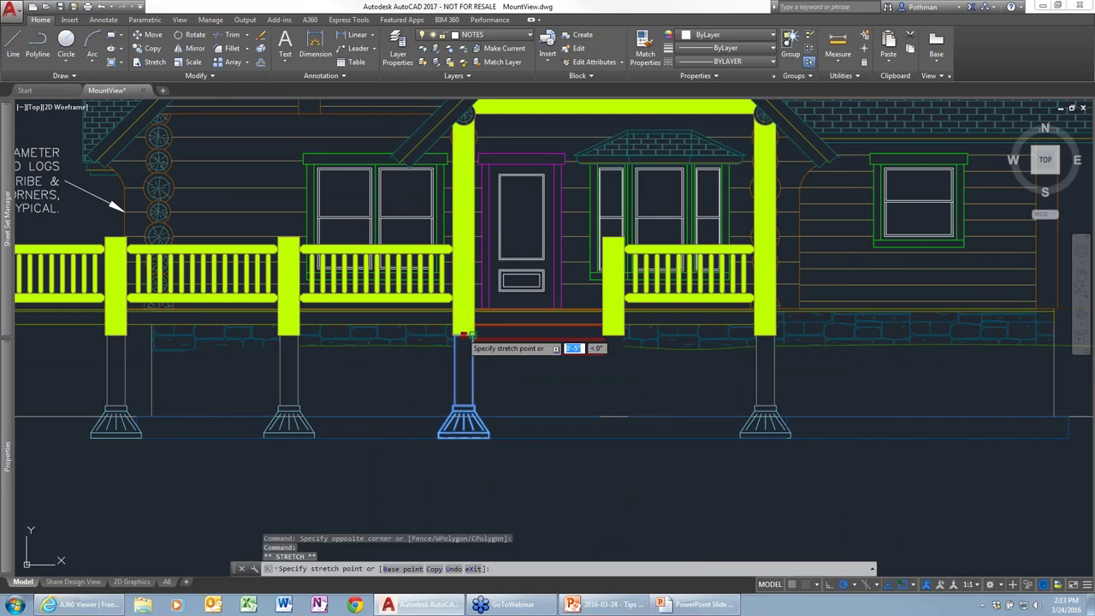
pyautogui.rightClick(463, 335)
pyautogui.click(490, 451)
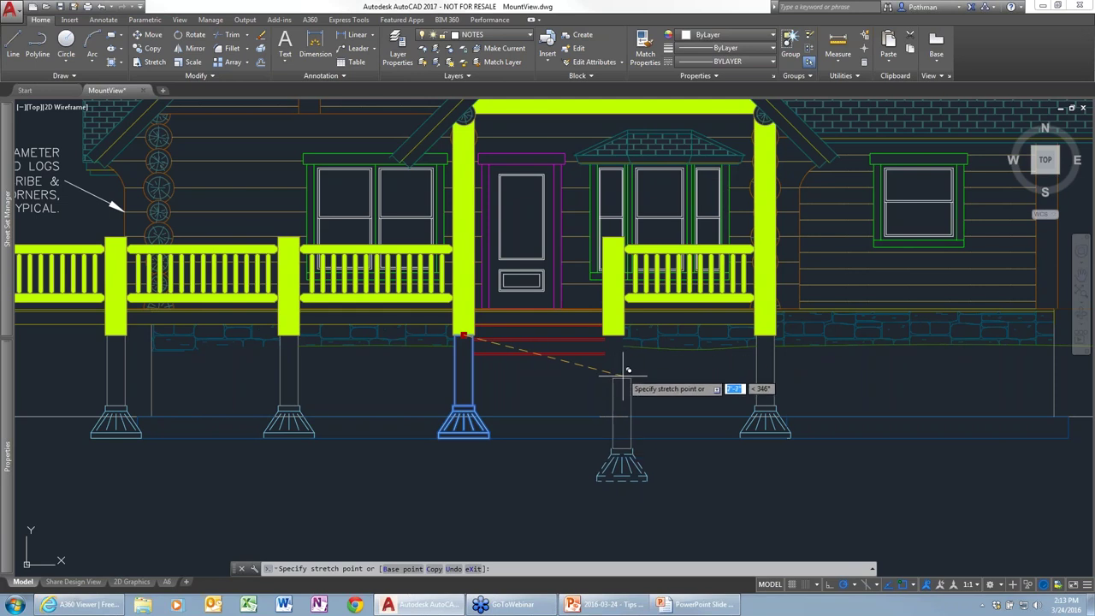
pyautogui.scroll(4, 626, 371)
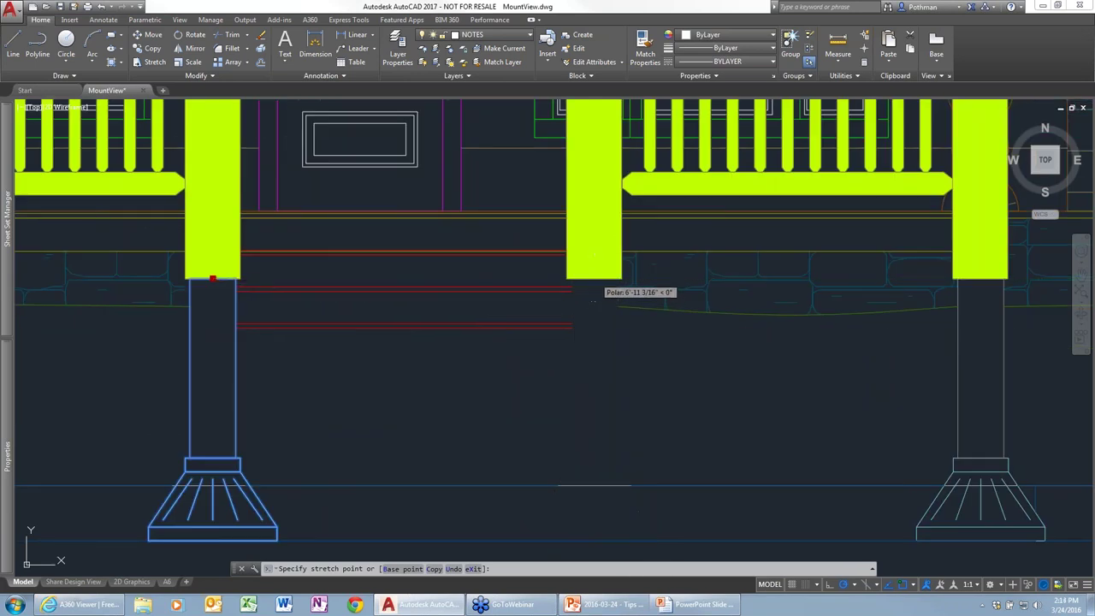
pyautogui.click(593, 301)
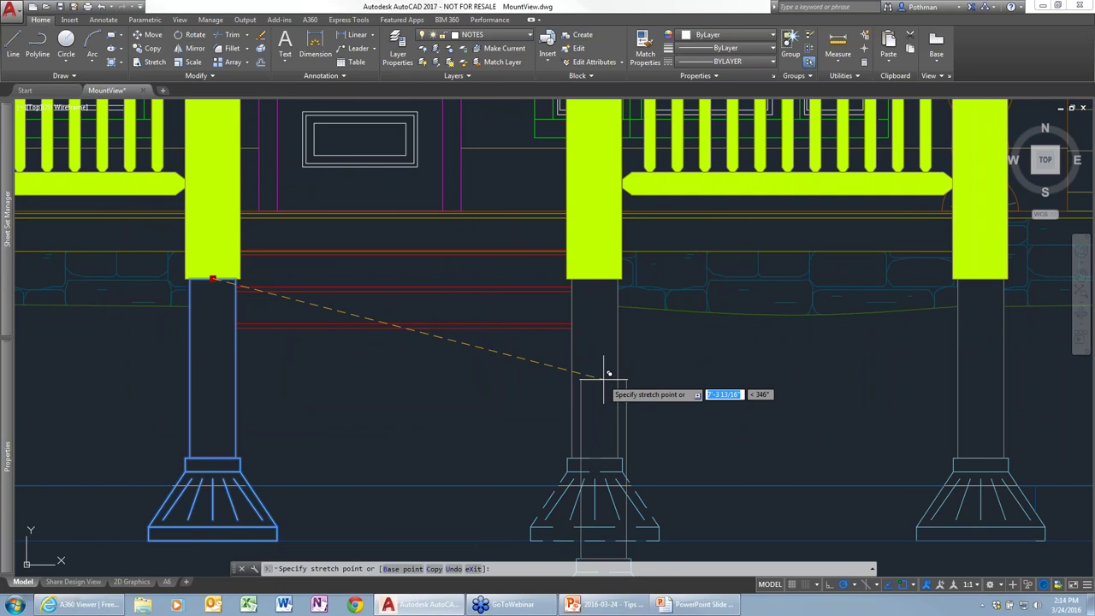
pyautogui.press('Escape')
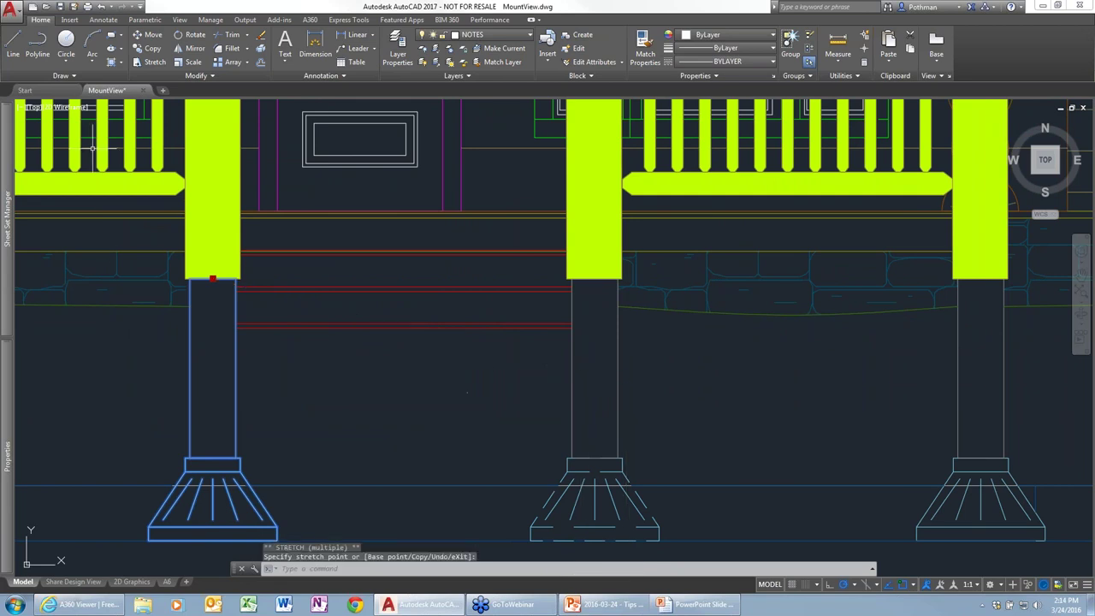
# - Restore the custom model view Dots and set the linetype of the horizontal SINGLE log beam polyline to DOT2
pyautogui.click(35, 111)
pyautogui.moveTo(62, 124)
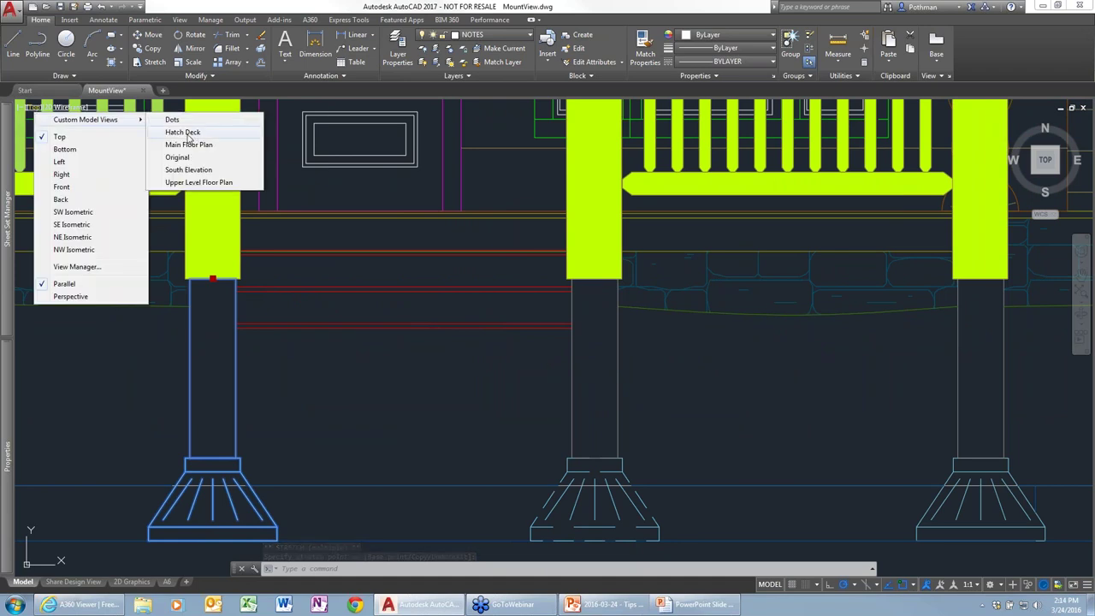
pyautogui.click(180, 120)
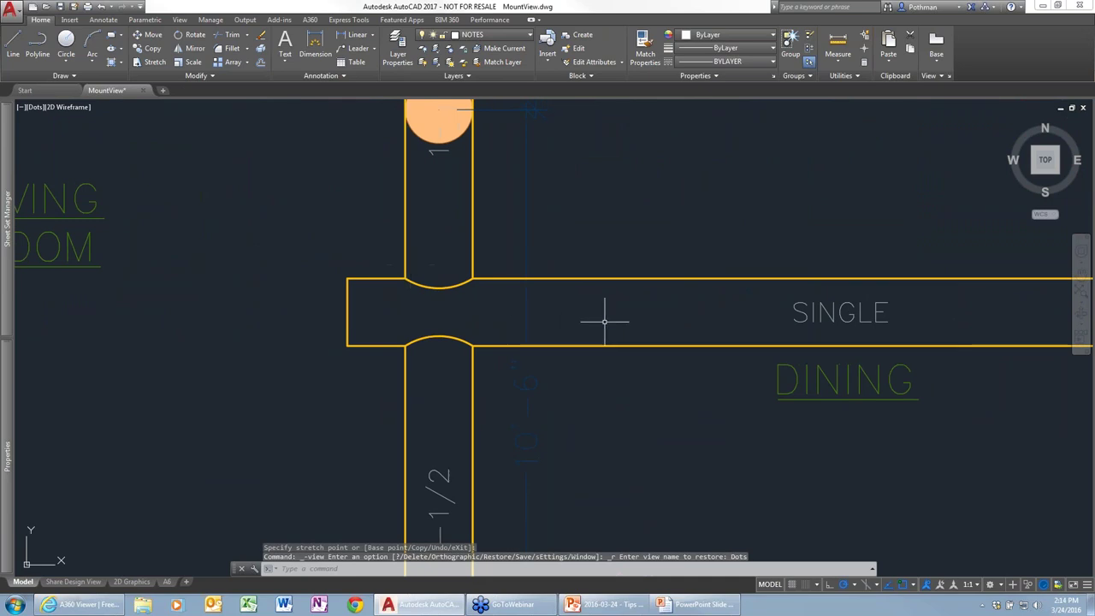
pyautogui.click(652, 357)
pyautogui.click(633, 340)
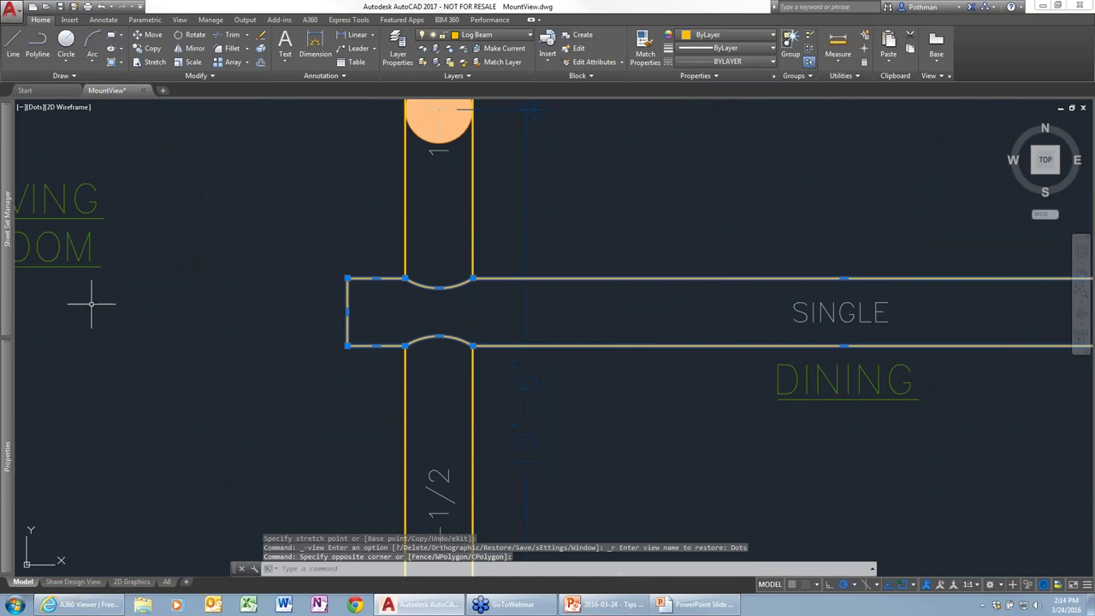
pyautogui.moveTo(6, 379)
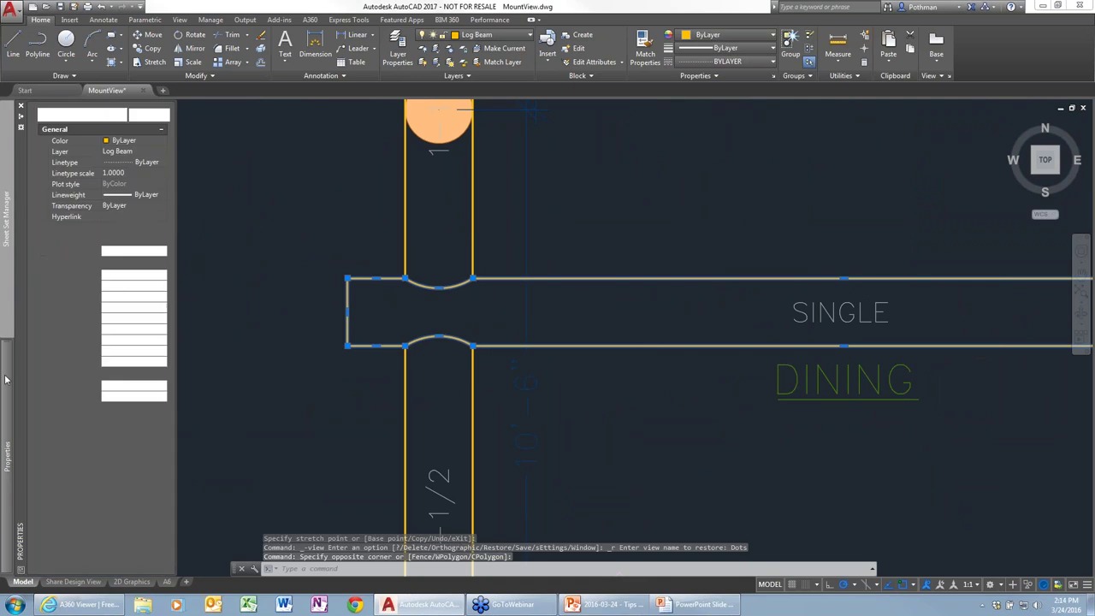
pyautogui.click(148, 165)
pyautogui.click(147, 163)
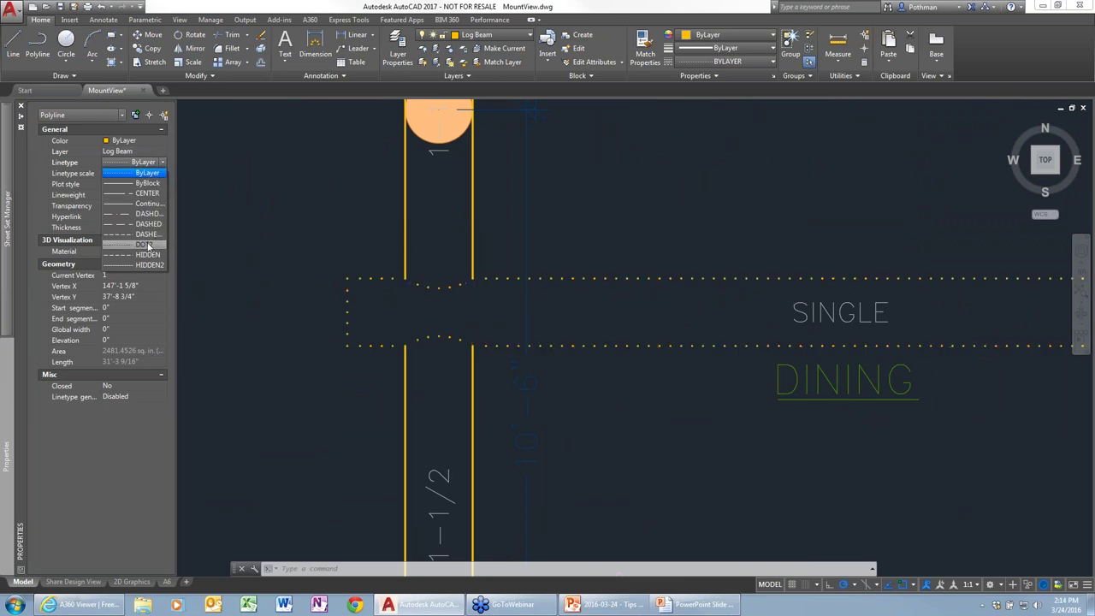
pyautogui.click(149, 245)
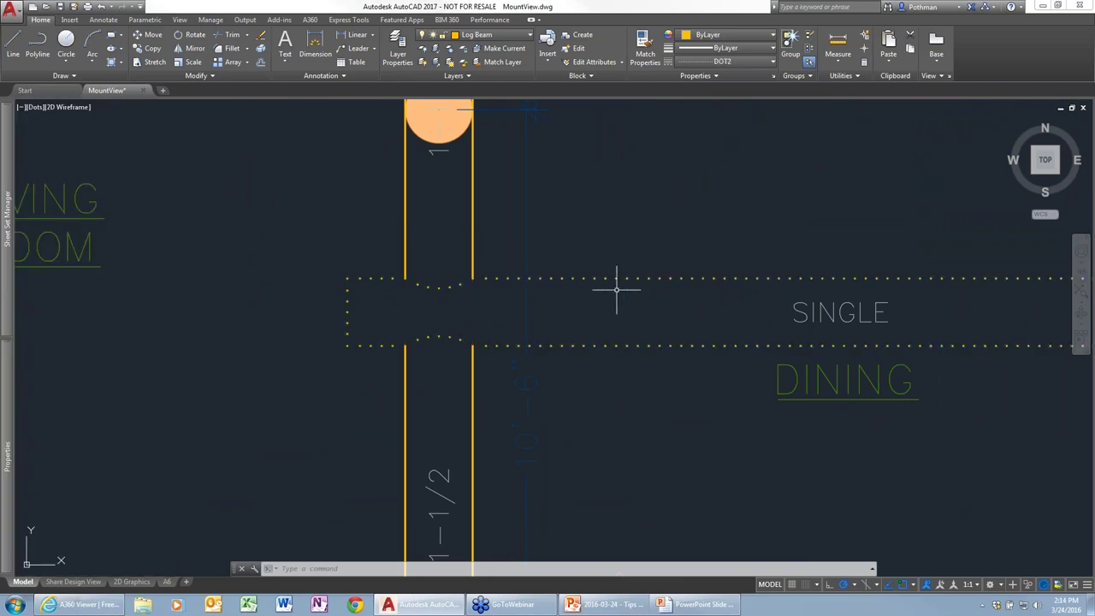
pyautogui.press('Escape')
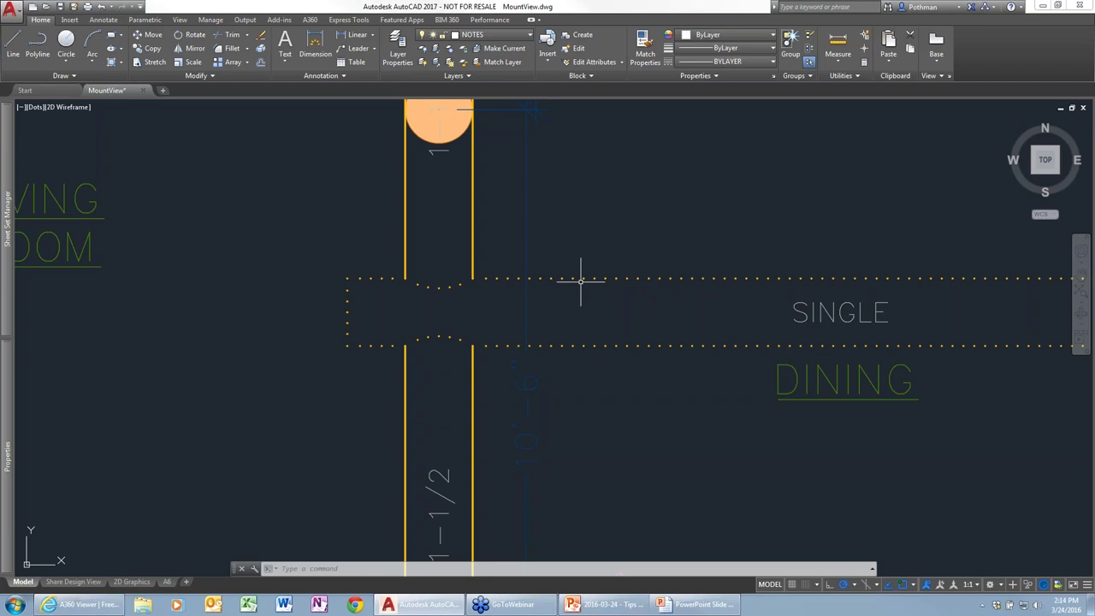
# - Set the linetype of the dotted horizontal SINGLE log beam polyline to DASHDOT and clear the selection
pyautogui.scroll(-5, 604, 281)
pyautogui.scroll(3, 605, 279)
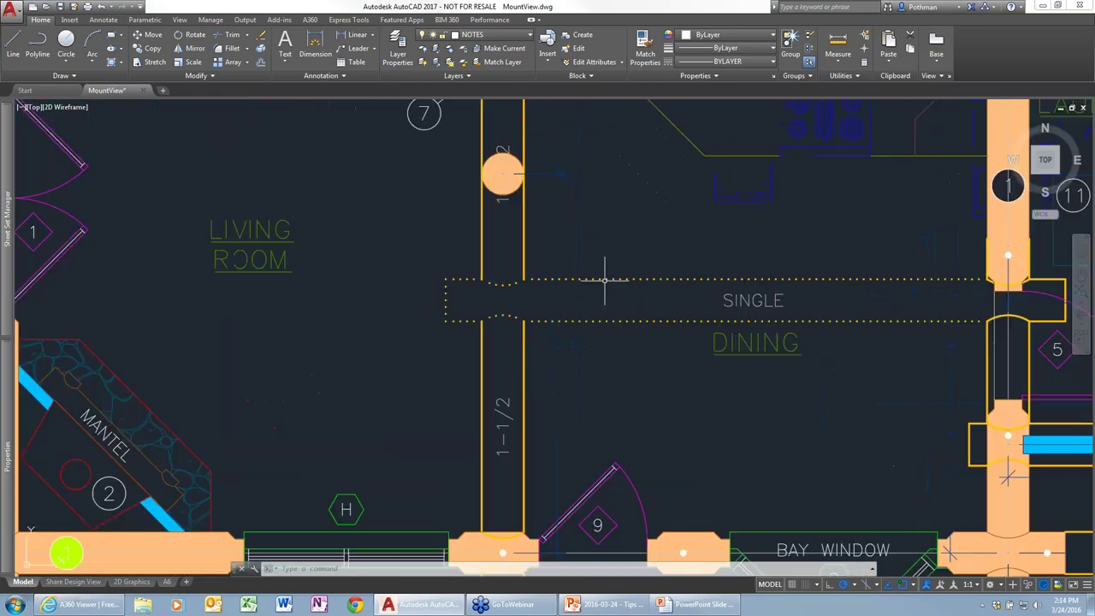
pyautogui.scroll(2, 605, 280)
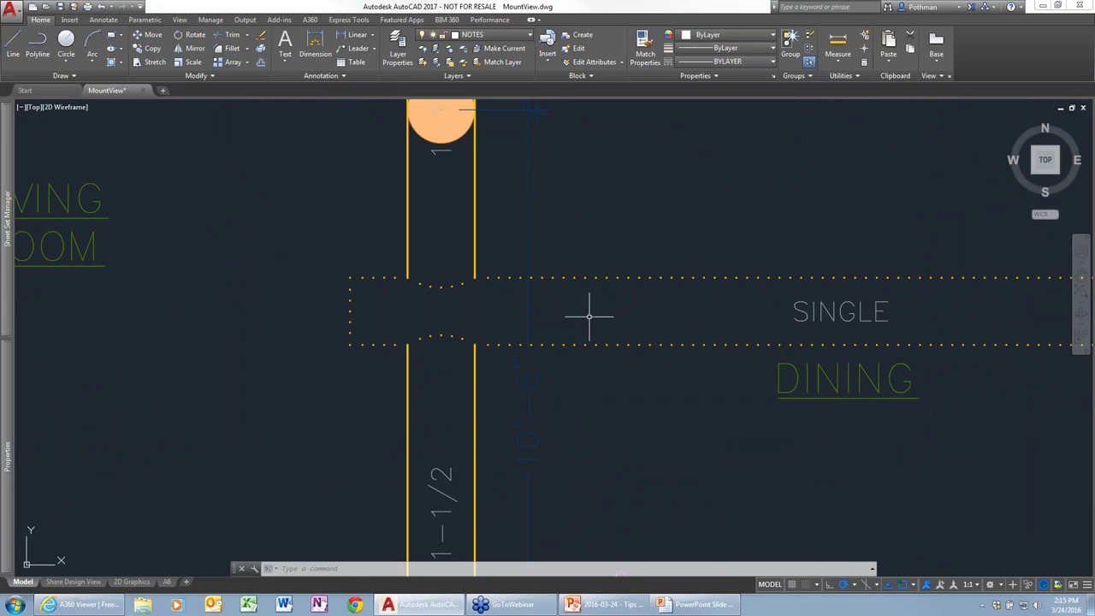
pyautogui.click(646, 293)
pyautogui.click(569, 260)
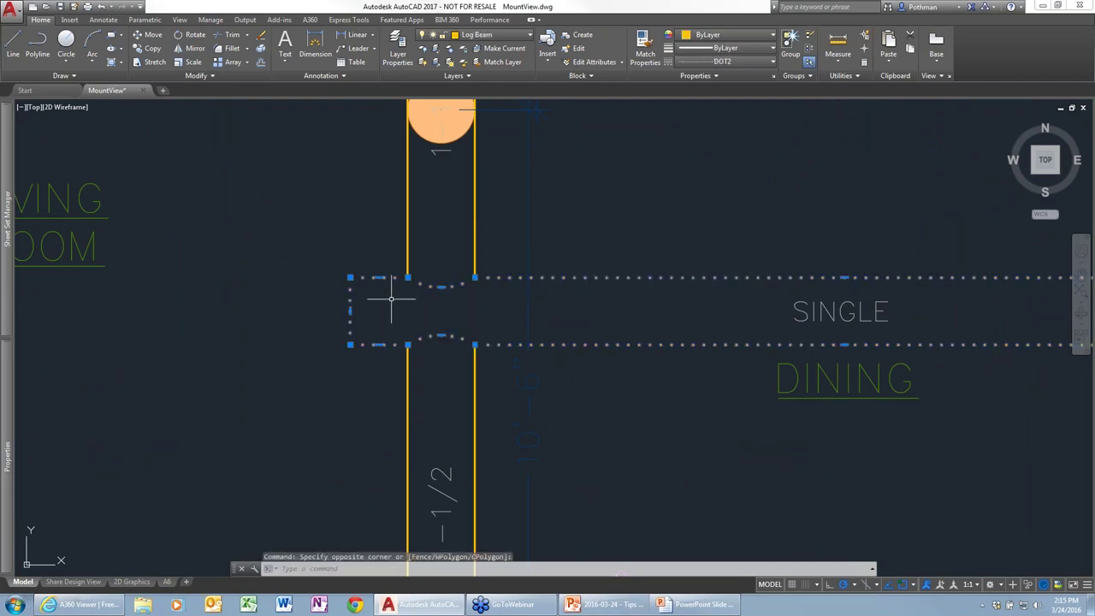
pyautogui.moveTo(6, 218)
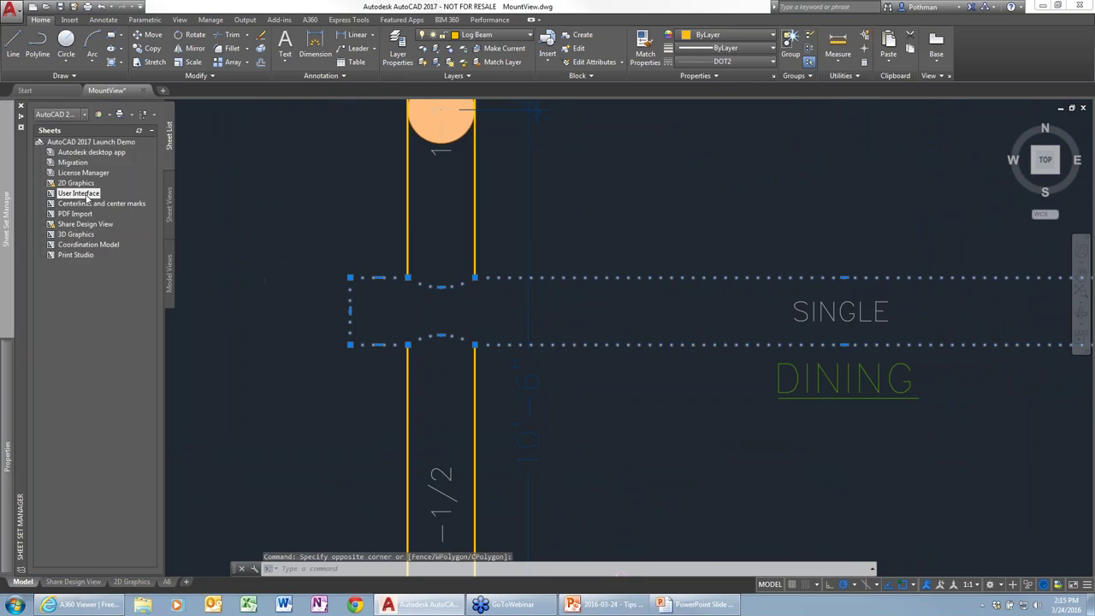
pyautogui.moveTo(7, 457)
pyautogui.click(155, 163)
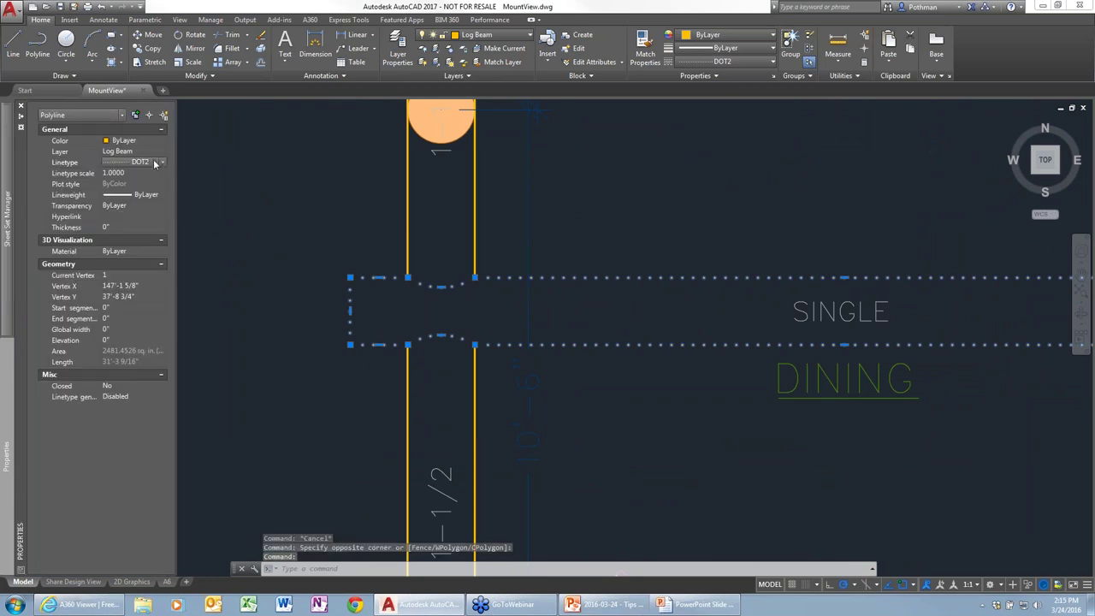
pyautogui.click(160, 163)
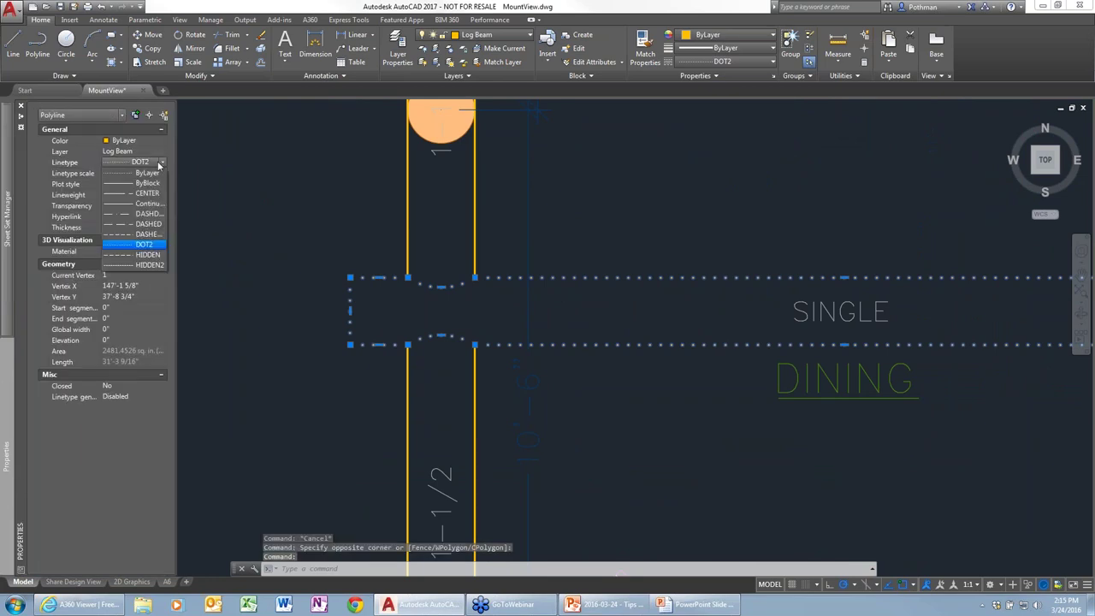
pyautogui.click(155, 215)
pyautogui.press('Escape')
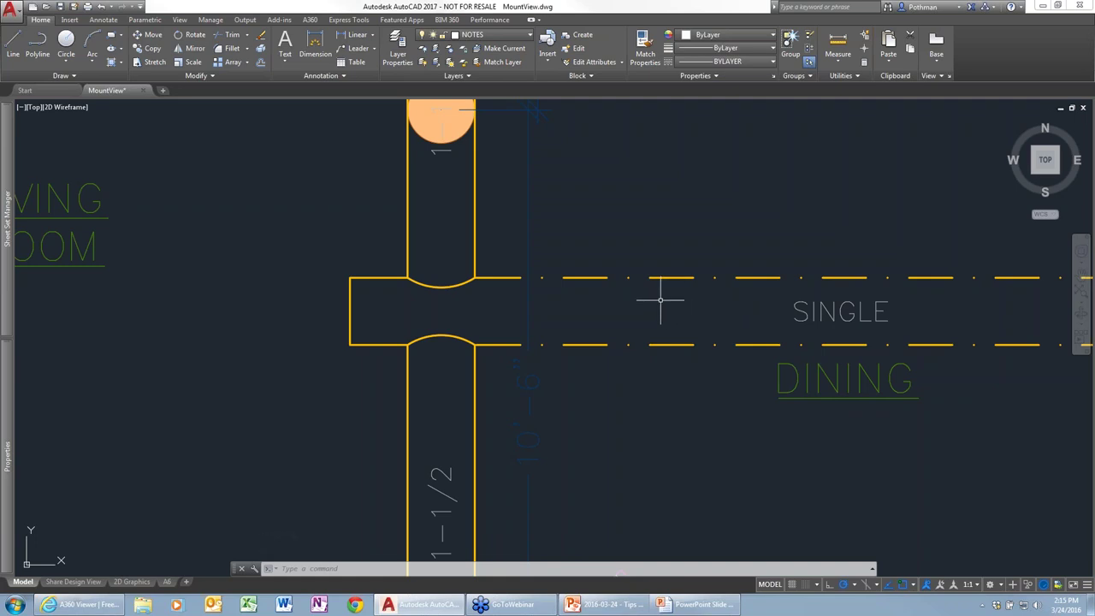
# - Try to erase the SINGLE log beam with a crossing selection through a gap in its upper dash-dot edge, and leave the Erase command
pyautogui.scroll(3, 651, 295)
pyautogui.scroll(-1, 620, 288)
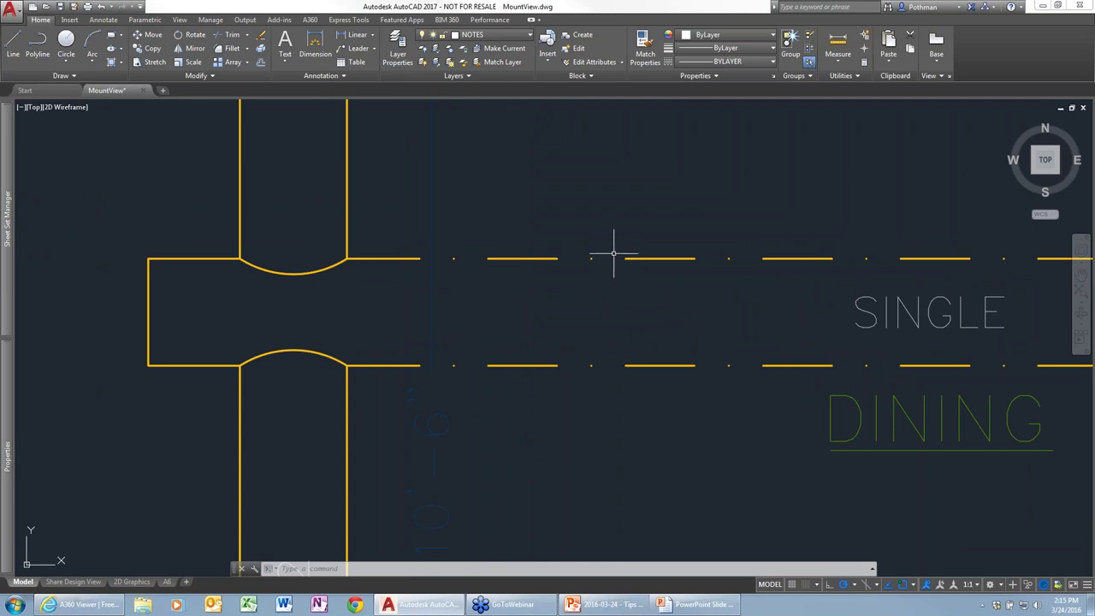
pyautogui.write('e')
pyautogui.press('Return')
pyautogui.click(614, 237)
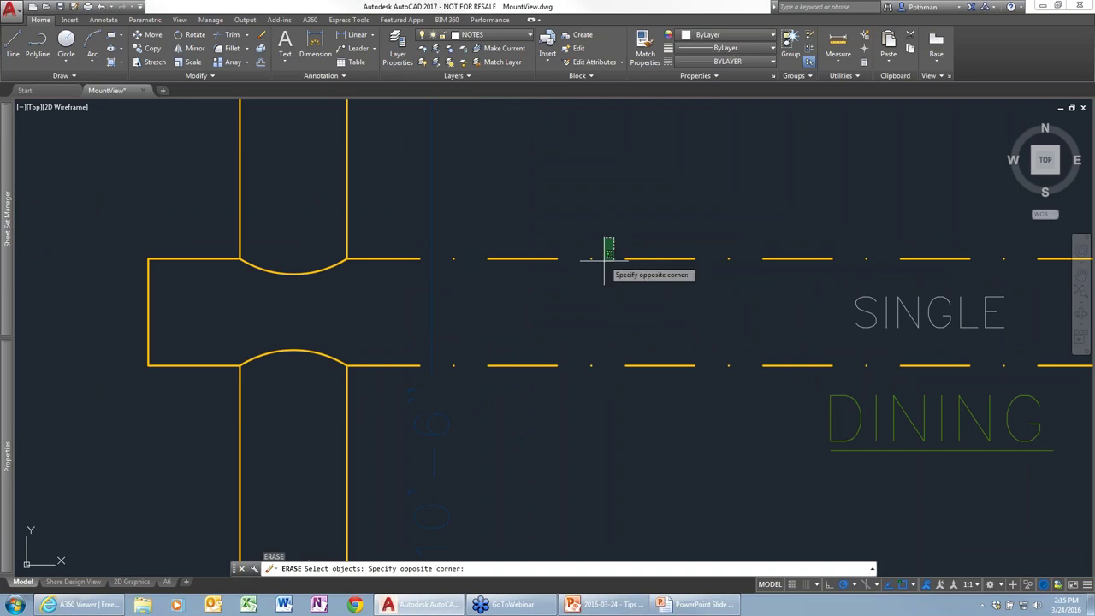
pyautogui.click(605, 306)
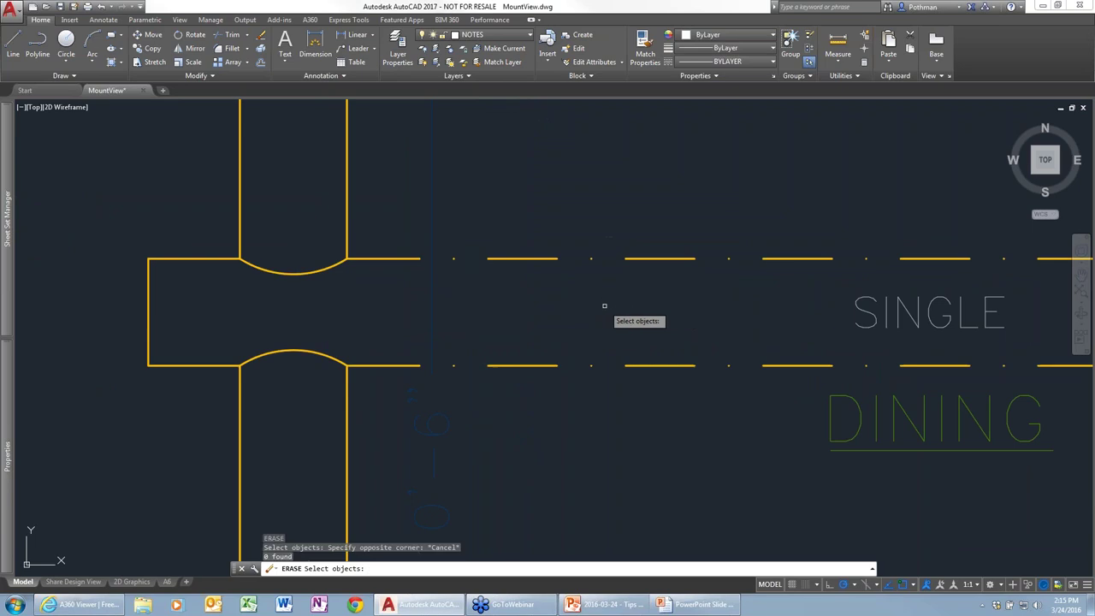
pyautogui.click(619, 243)
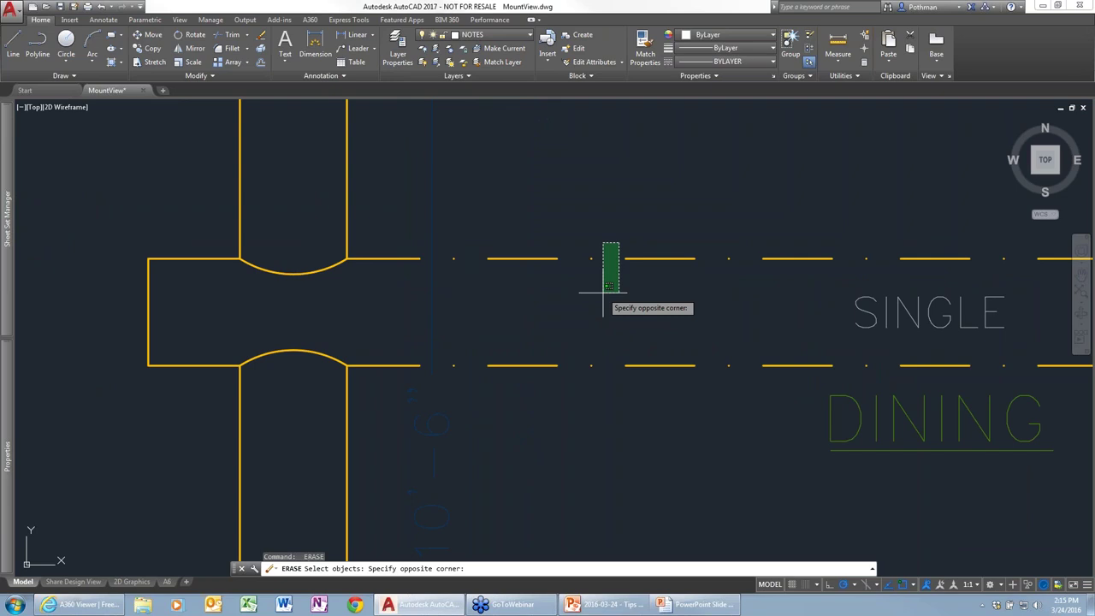
pyautogui.press('Escape')
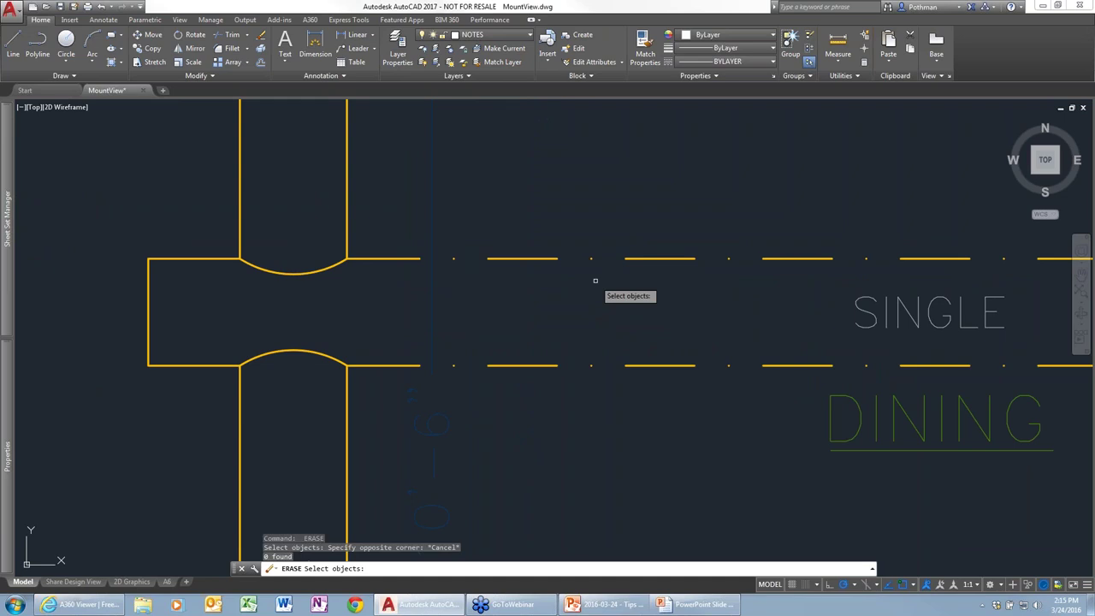
pyautogui.write('l')
pyautogui.press('Escape')
pyautogui.press('Escape')
pyautogui.press('Escape')
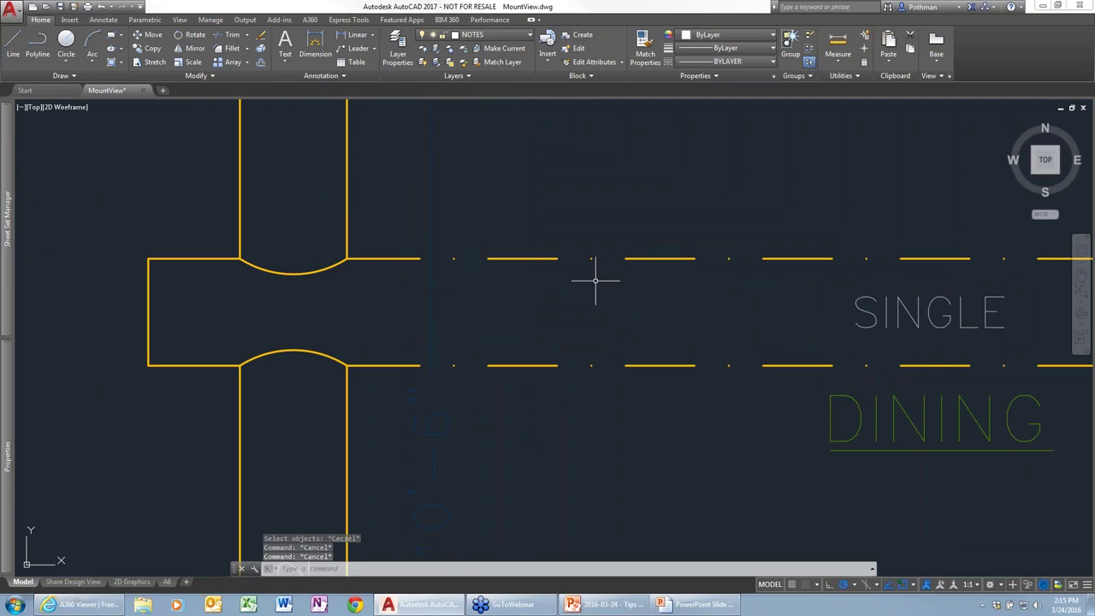
# - Set the LTGAPSELECTION system variable to 1 and preview selecting the SINGLE beam at a gap in its upper dash-dot edge
pyautogui.write('ltgap')
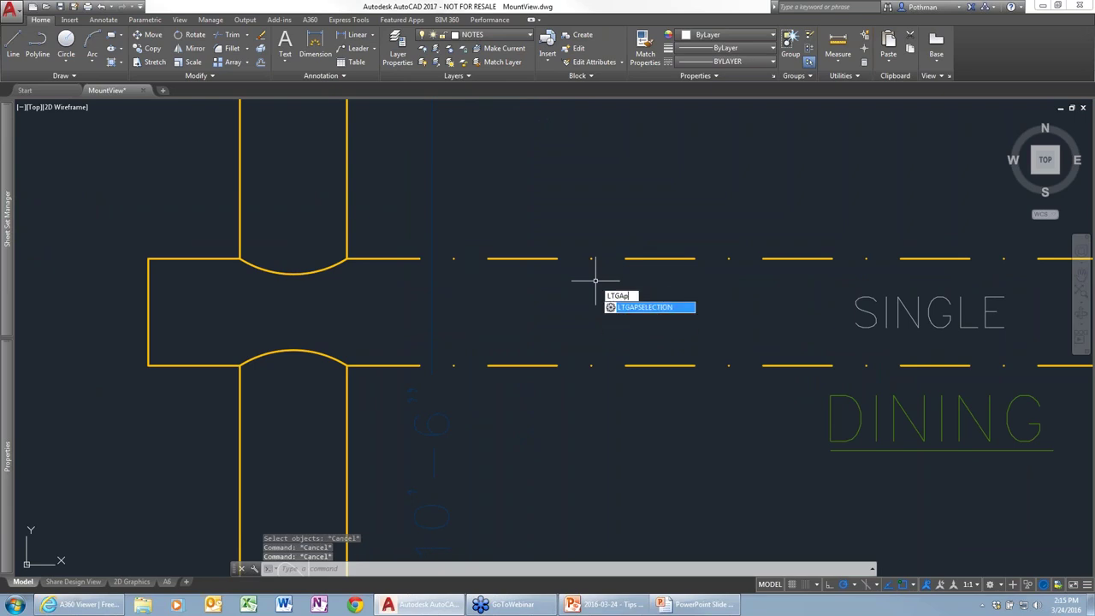
pyautogui.press('Return')
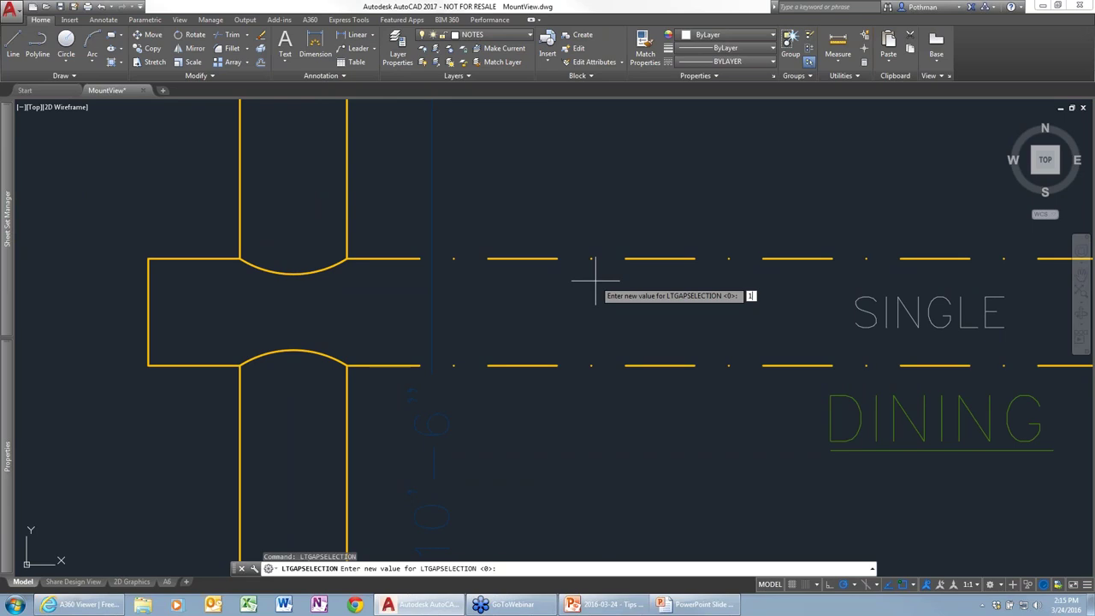
pyautogui.press('Return')
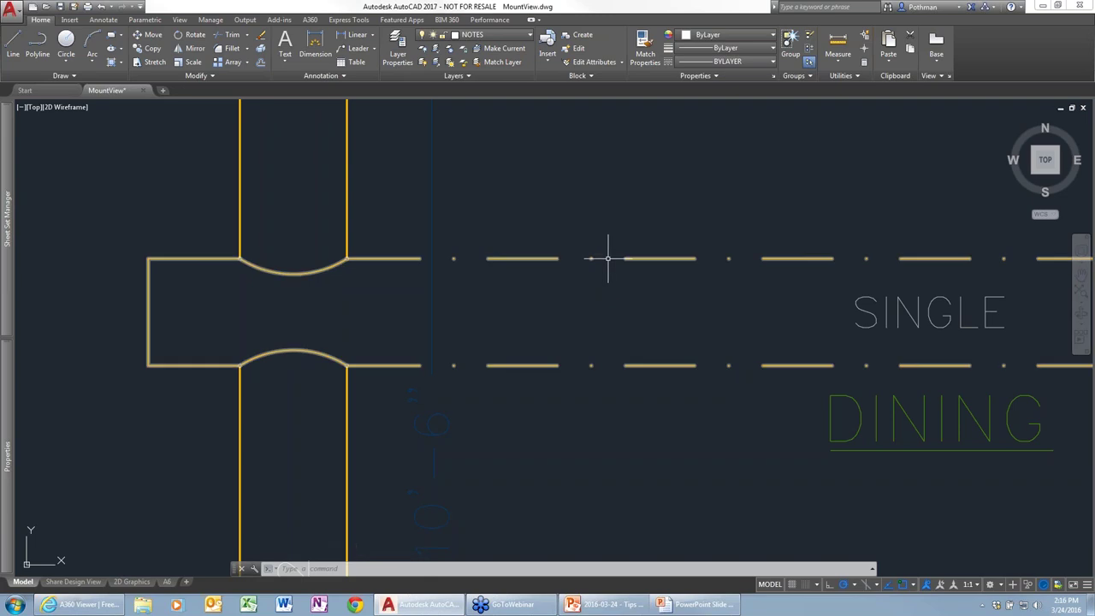
pyautogui.moveTo(608, 258)
pyautogui.moveTo(613, 257)
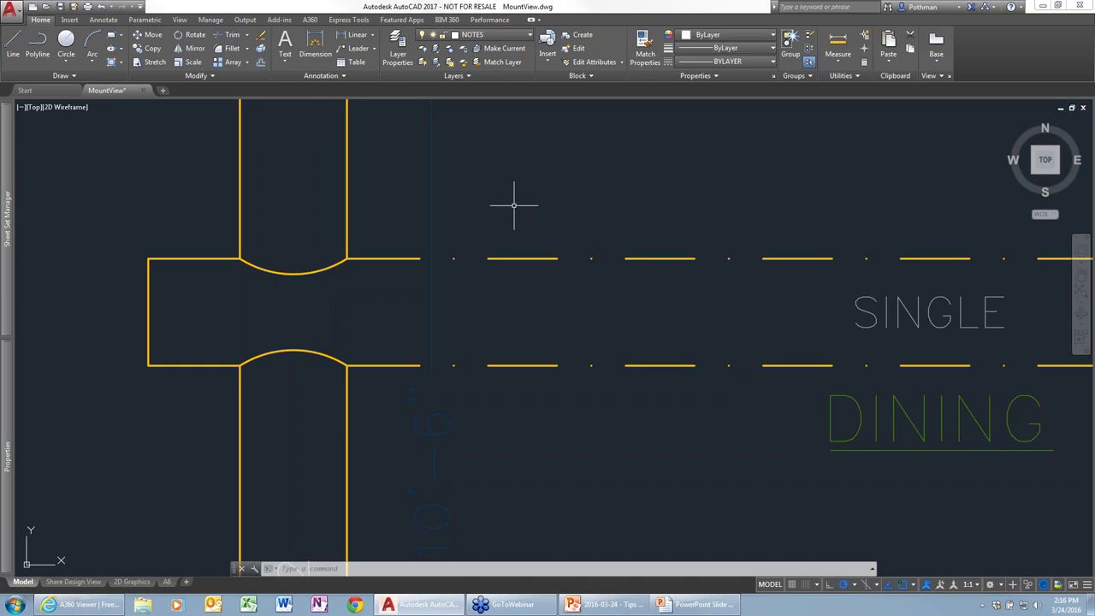
# - Set the SINGLE log beam polyline's linetype to DOT2 and clear the selection
pyautogui.click(523, 257)
pyautogui.click(488, 282)
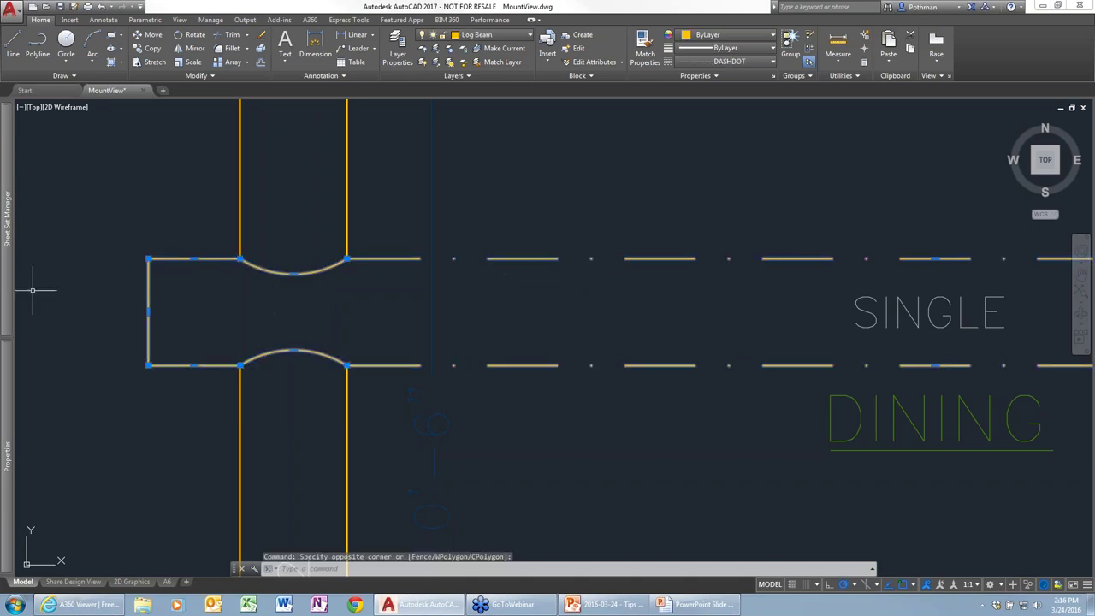
pyautogui.moveTo(7, 417)
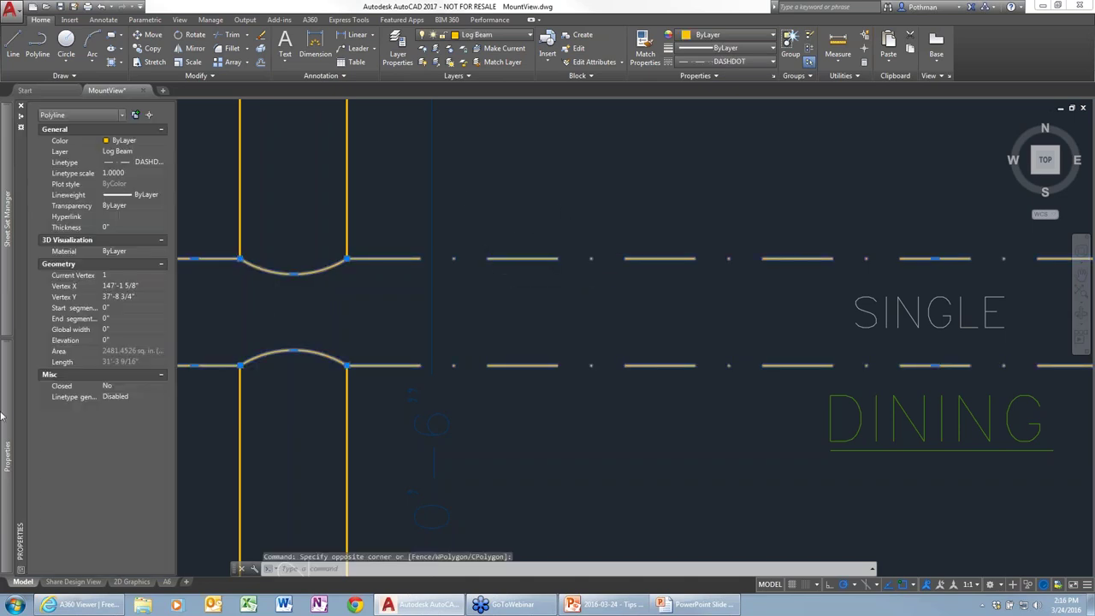
pyautogui.click(162, 164)
pyautogui.click(164, 162)
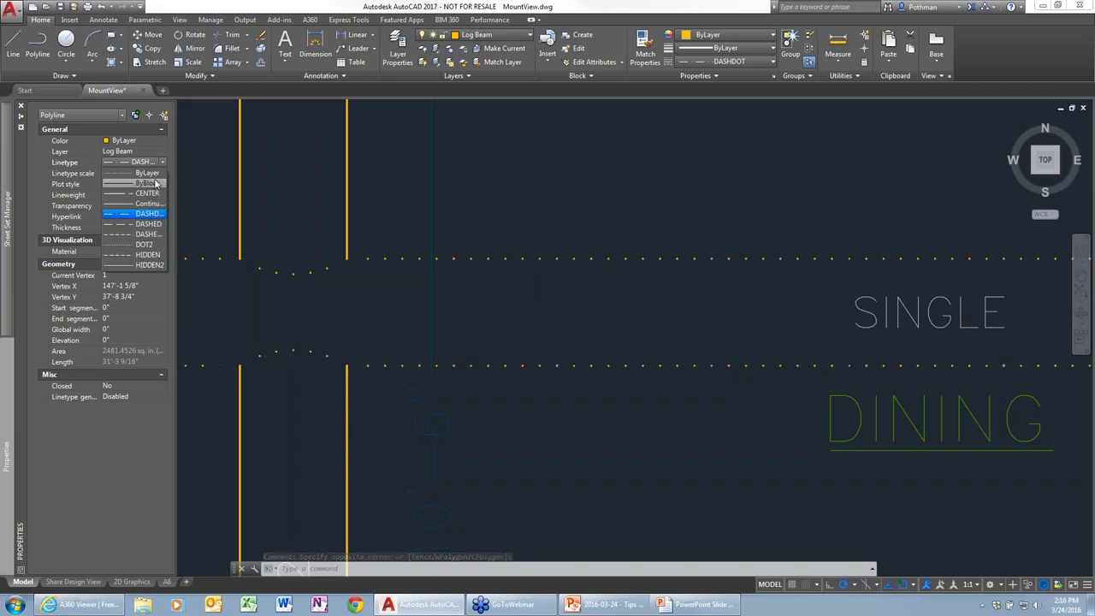
pyautogui.click(145, 245)
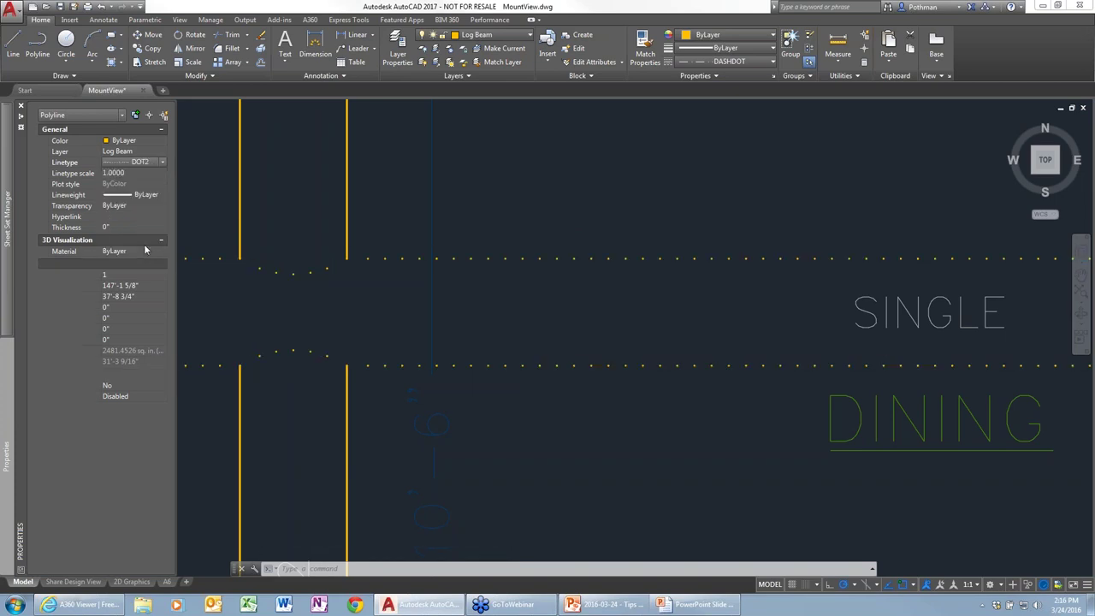
pyautogui.press('Escape')
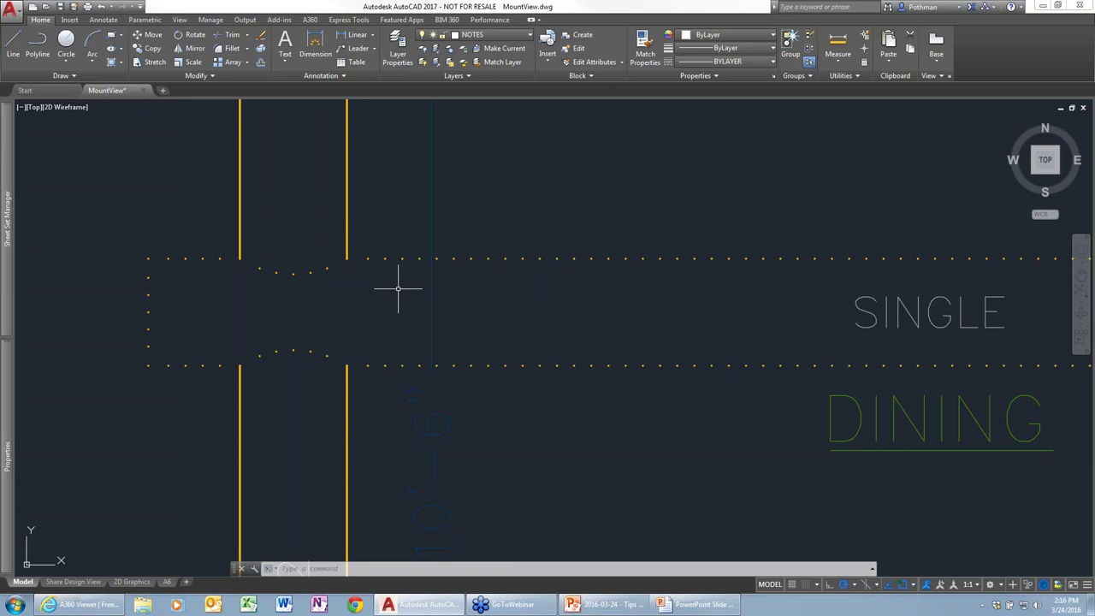
# - Draw a line from the vertical log's corner on the dotted beam's upper edge to the lower dotted arc, using a Perpendicular snap
pyautogui.write('l')
pyautogui.press('Return')
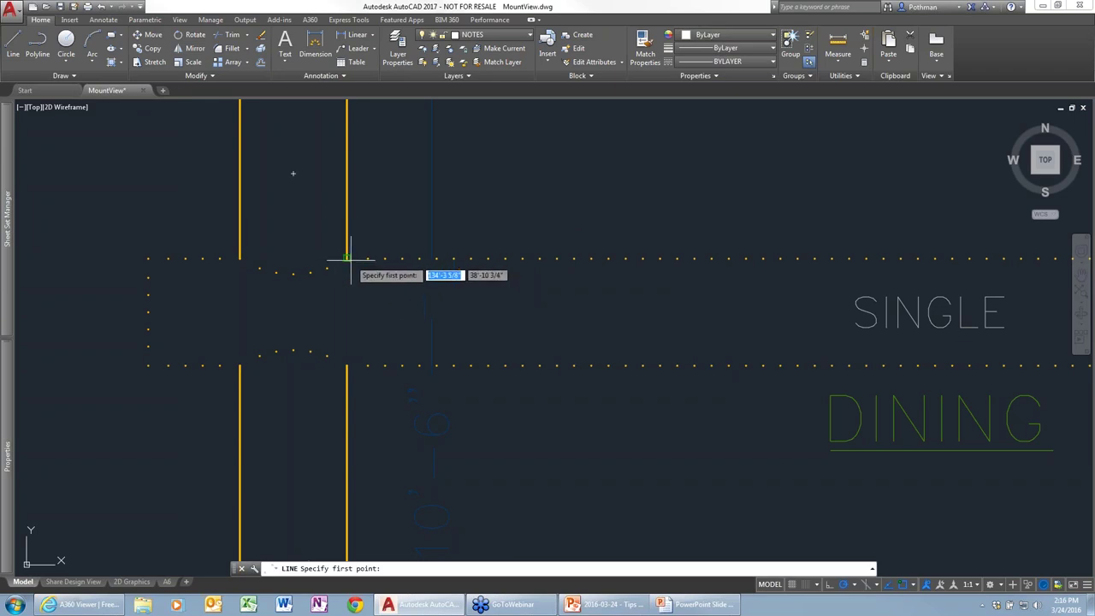
pyautogui.click(347, 257)
pyautogui.scroll(4, 320, 323)
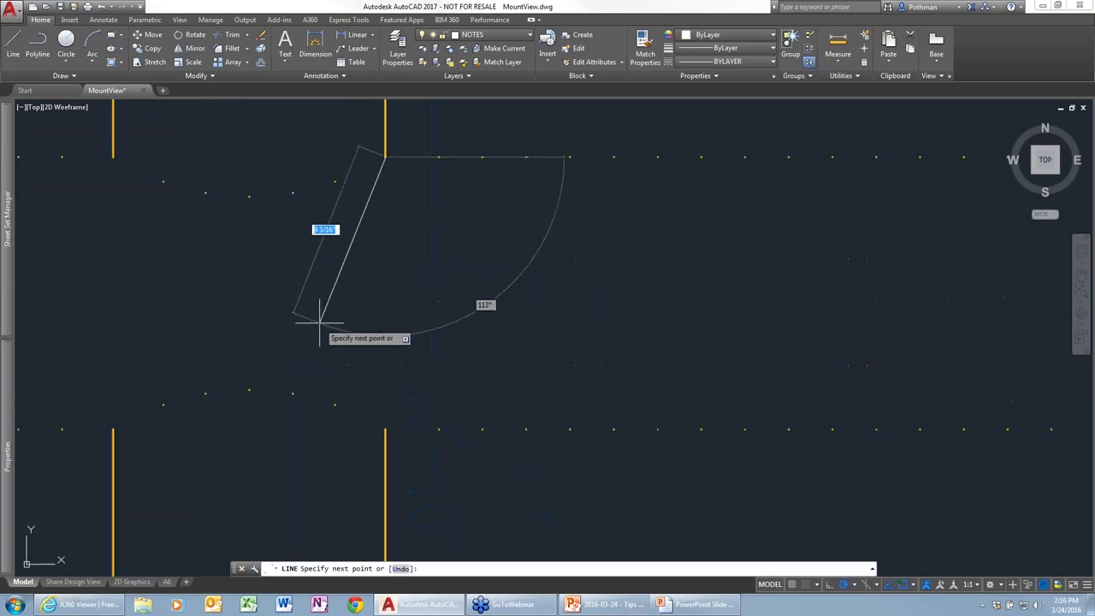
pyautogui.keyDown('shift'); pyautogui.rightClick(307, 338); pyautogui.keyUp('shift')
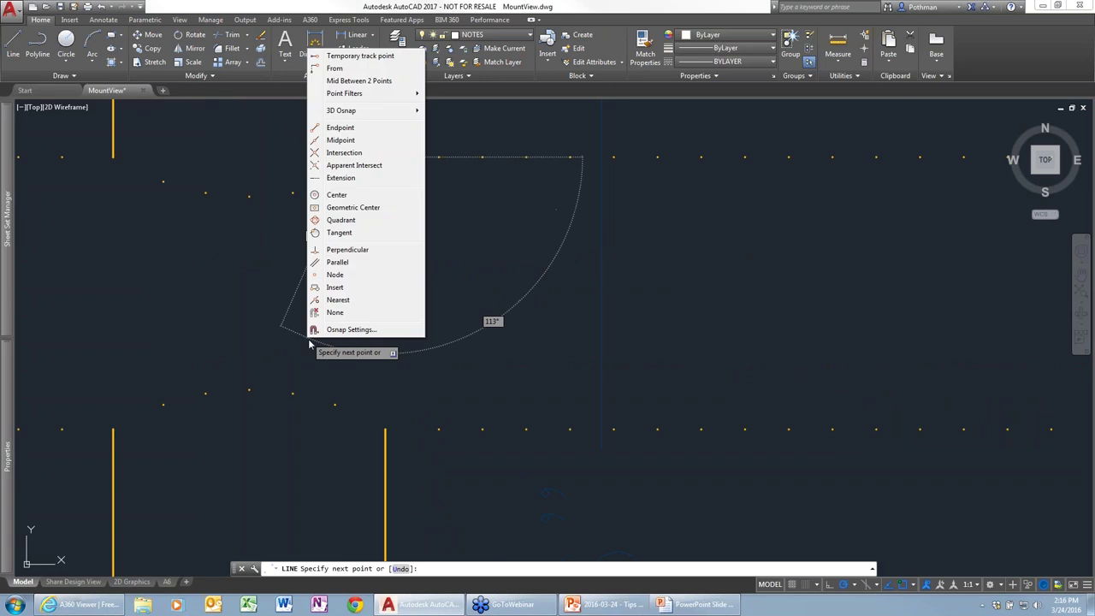
pyautogui.click(349, 249)
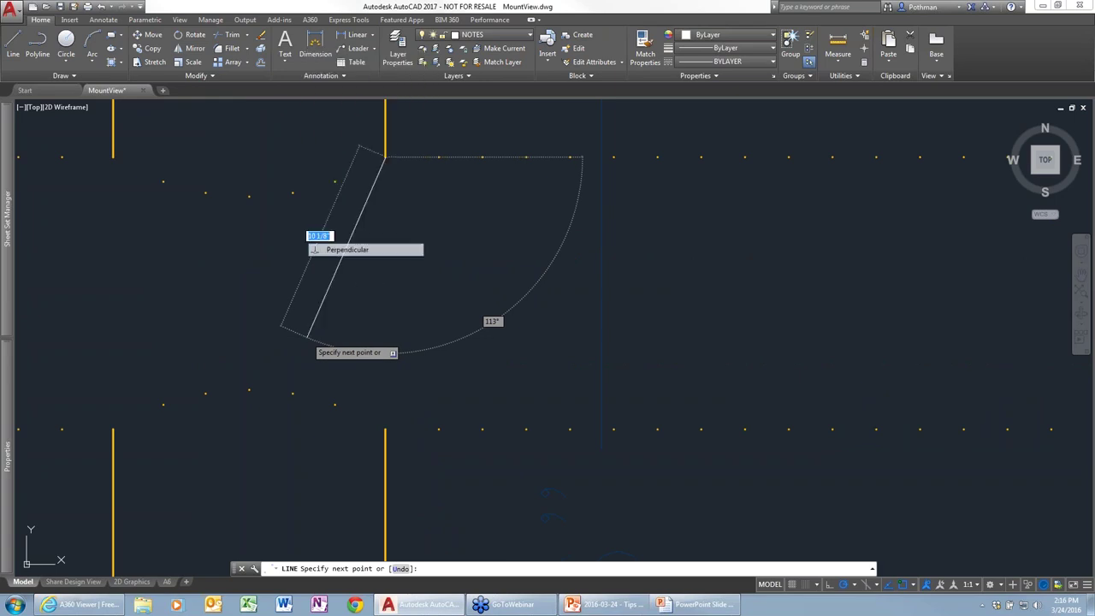
pyautogui.click(314, 400)
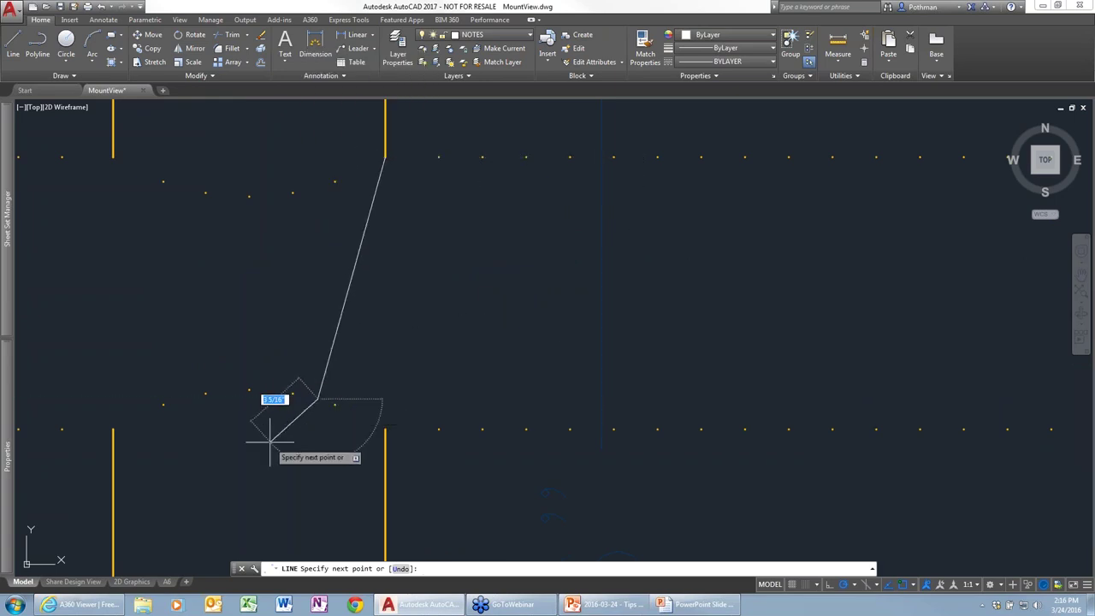
pyautogui.press('Return')
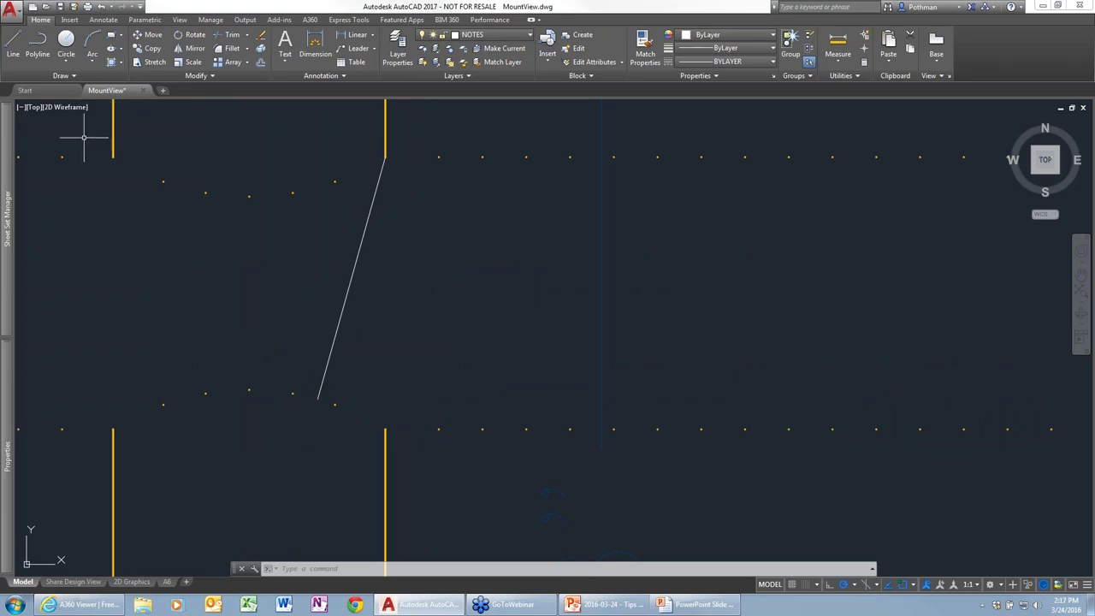
# - Restore the custom model view Hatch Deck and examine the deck hatching beside the living room
pyautogui.click(34, 107)
pyautogui.moveTo(73, 121)
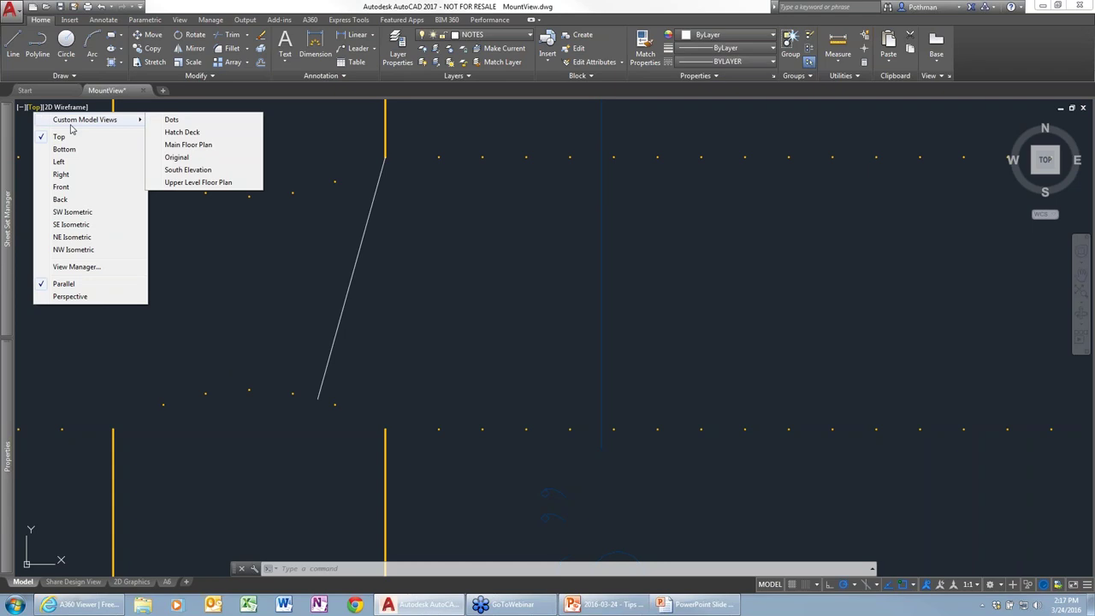
pyautogui.click(220, 134)
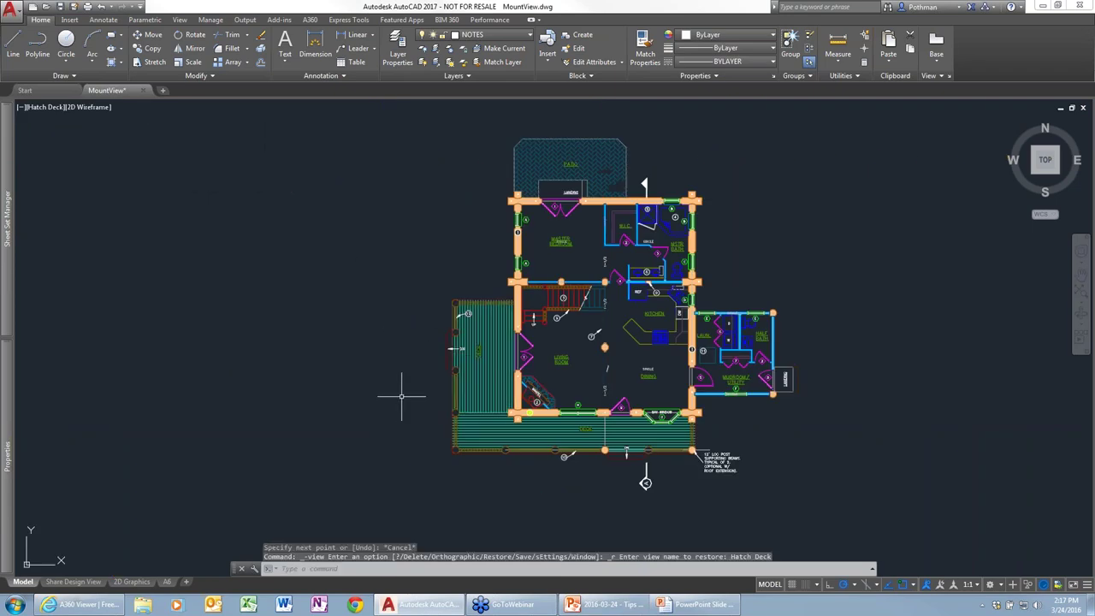
pyautogui.scroll(5, 398, 398)
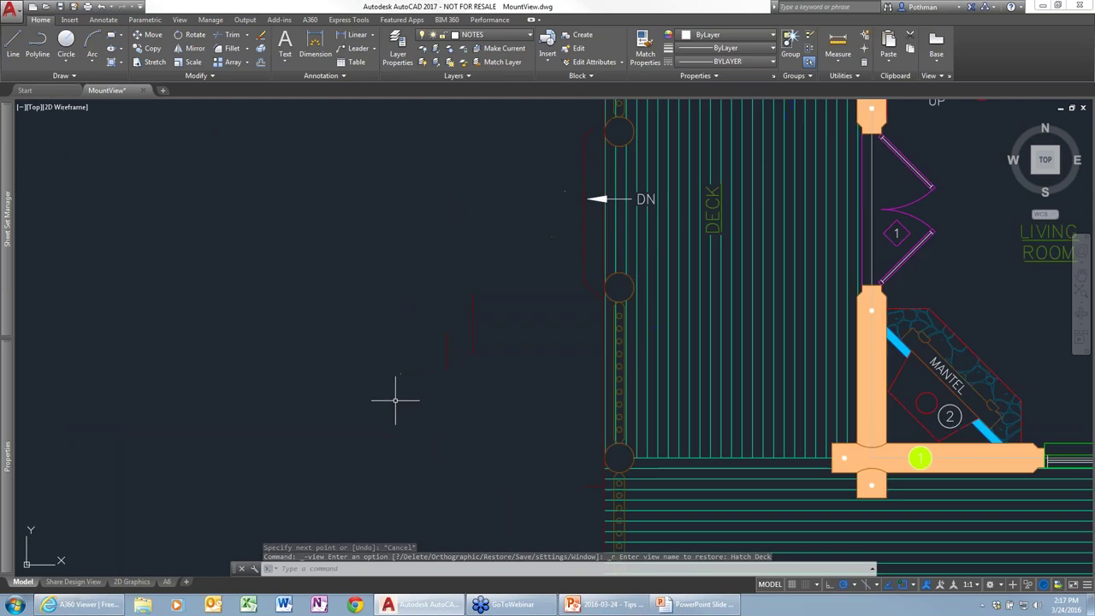
pyautogui.scroll(-3, 396, 399)
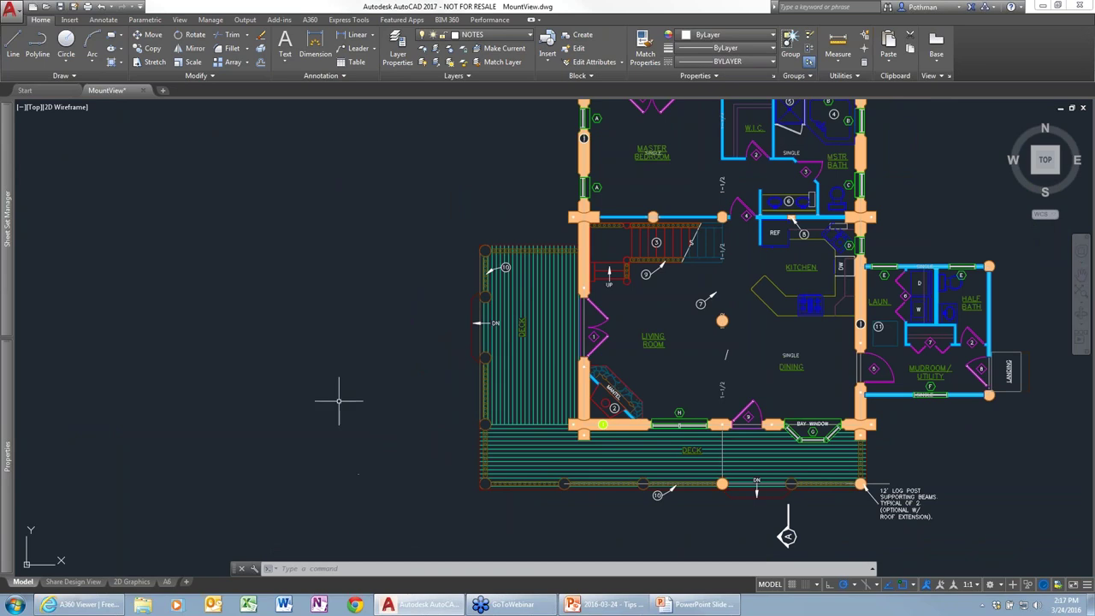
# - Close the MountView drawing and open the User Interface sheet from the AutoCAD 2017 Launch Demo sheet set
pyautogui.click(142, 90)
pyautogui.click(587, 328)
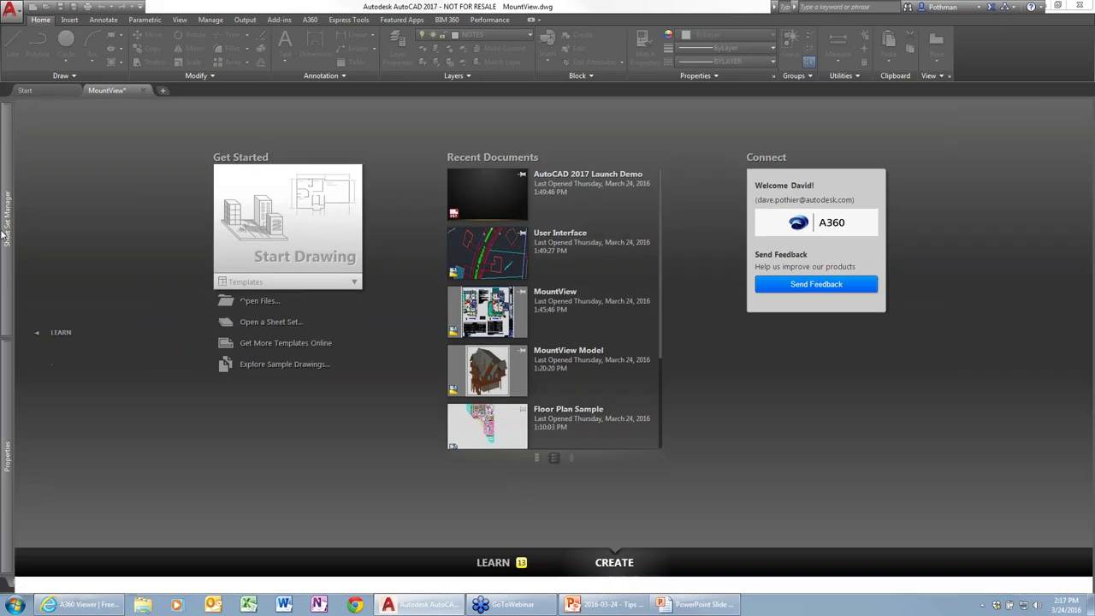
pyautogui.moveTo(4, 231)
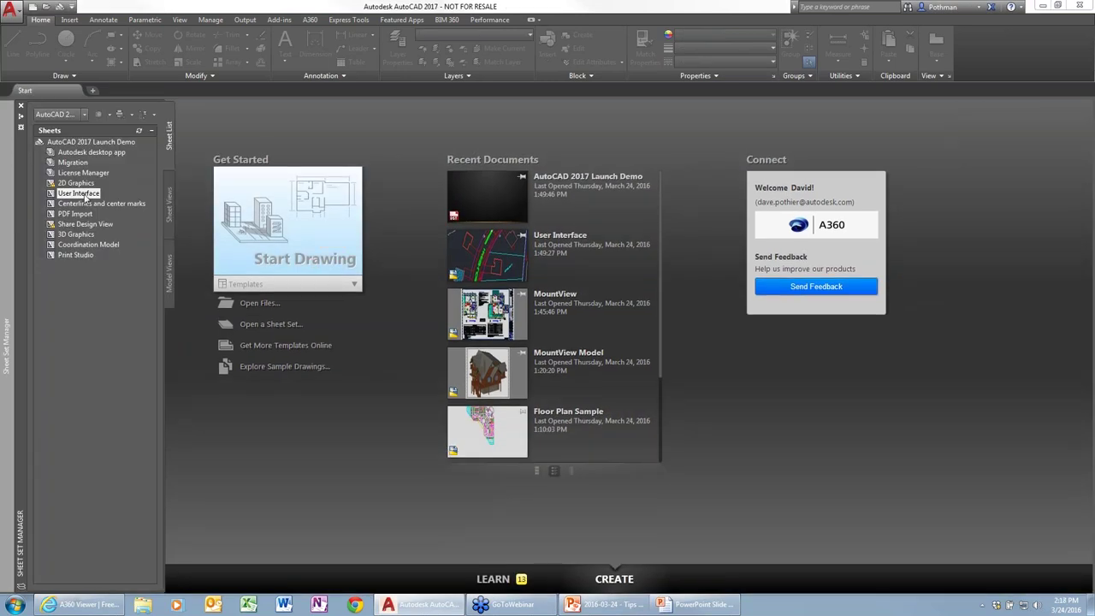
pyautogui.doubleClick(83, 194)
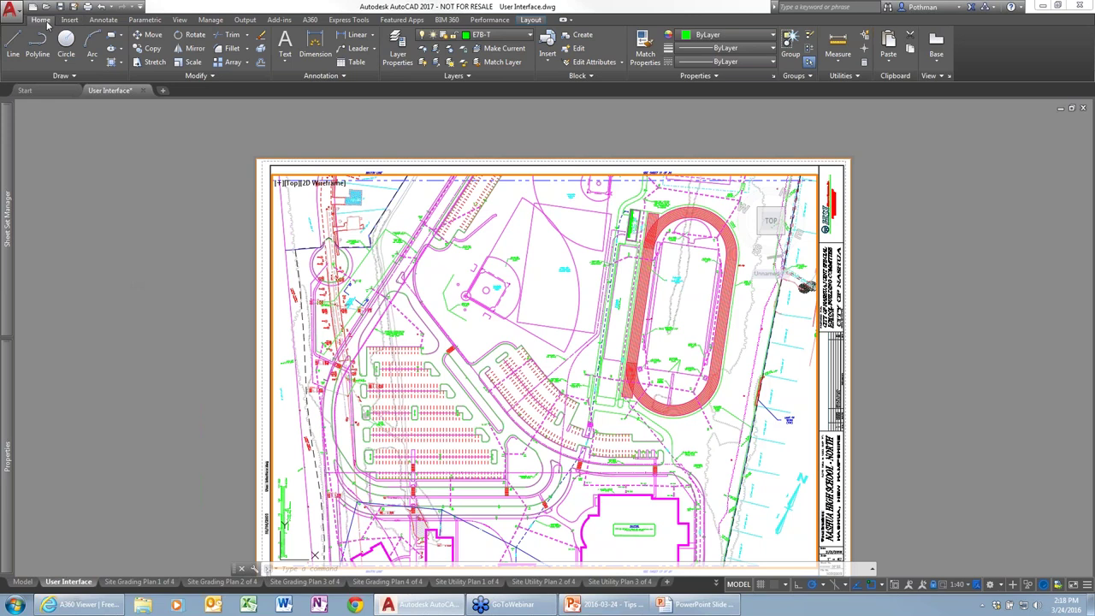
# - Open the Layer States Manager from the layer state list, enlarge it to review all saved layer states, and close it
pyautogui.click(530, 35)
pyautogui.click(483, 73)
pyautogui.click(454, 75)
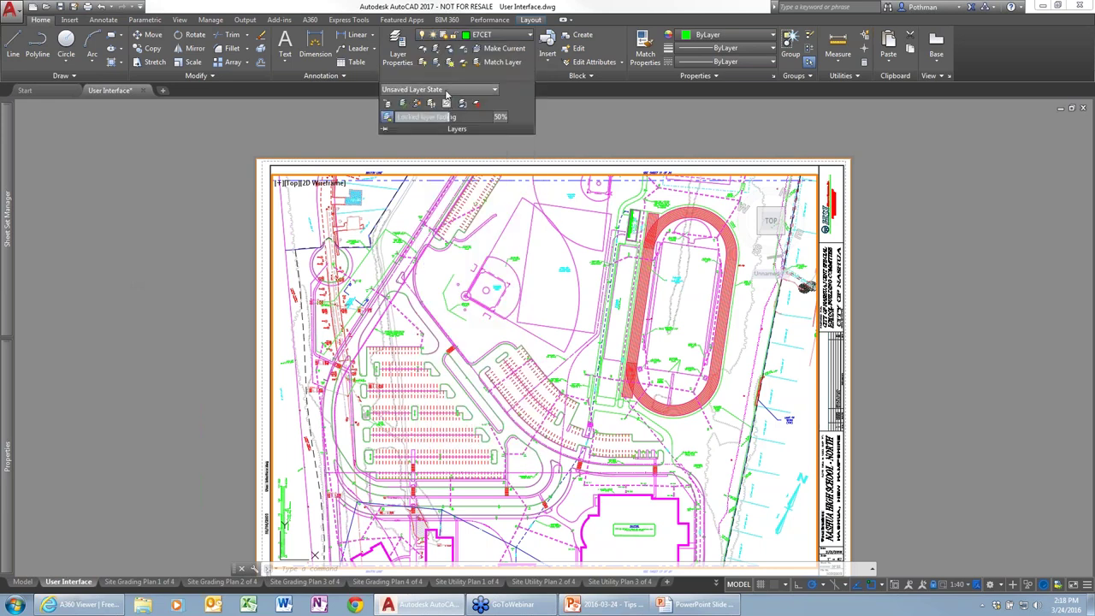
pyautogui.click(494, 90)
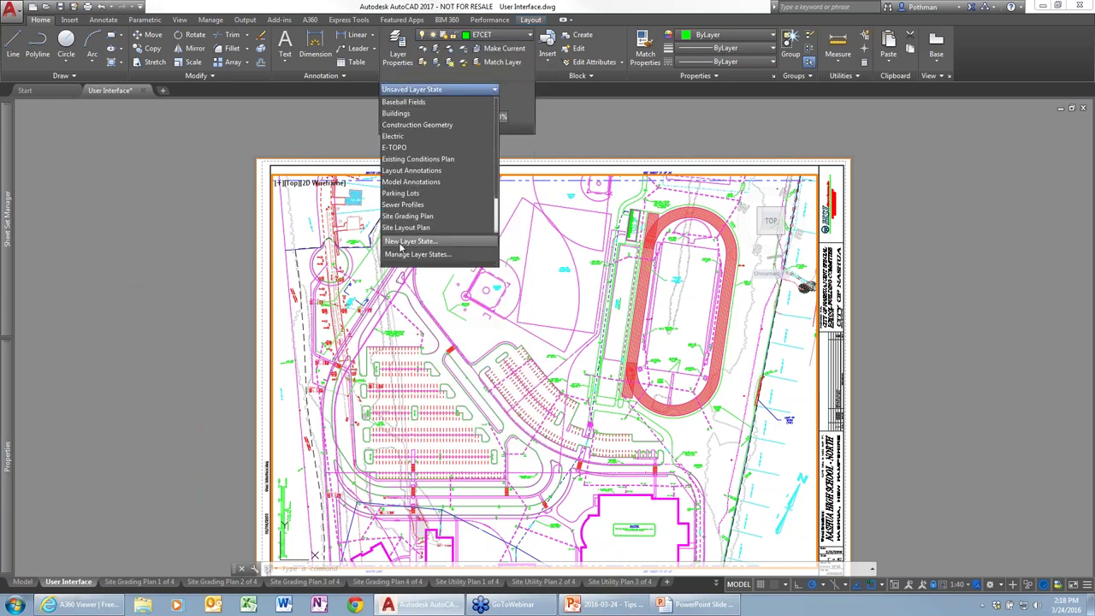
pyautogui.click(416, 255)
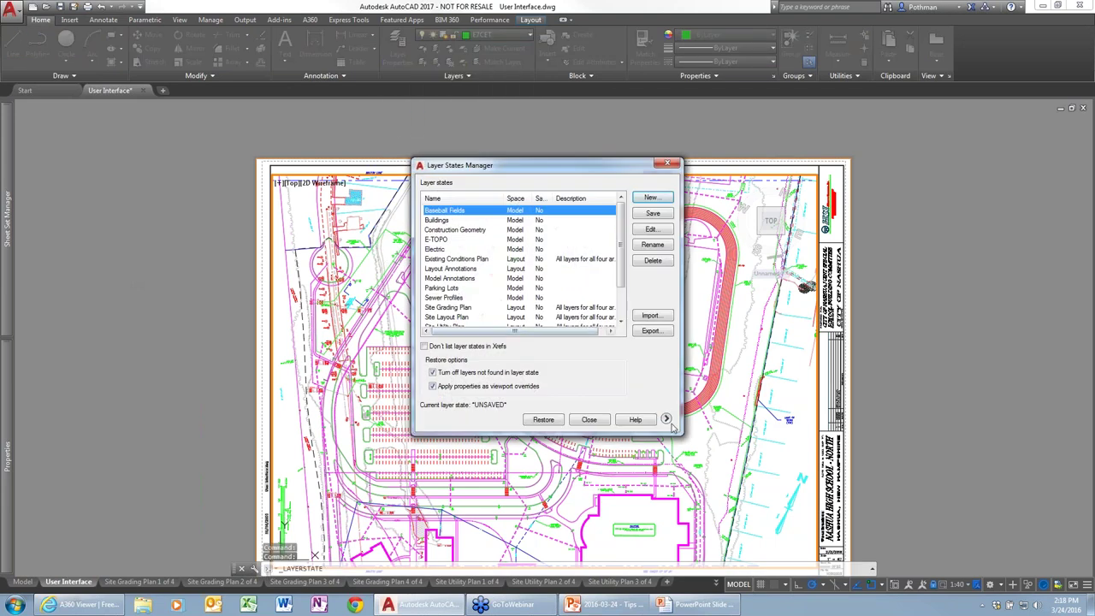
pyautogui.moveTo(685, 436); pyautogui.dragTo(805, 545)
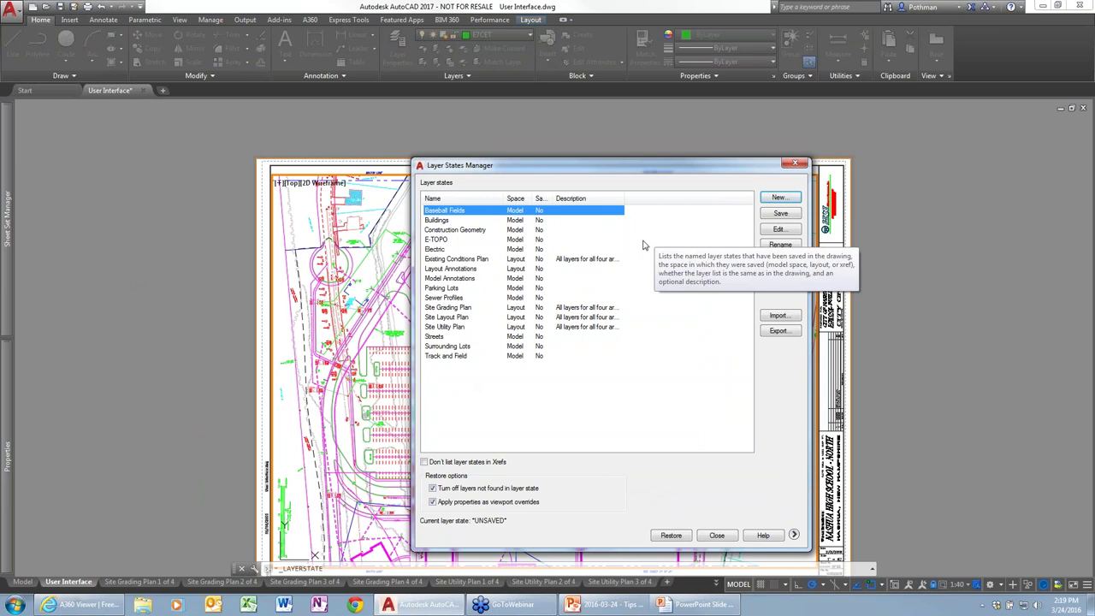
pyautogui.click(717, 535)
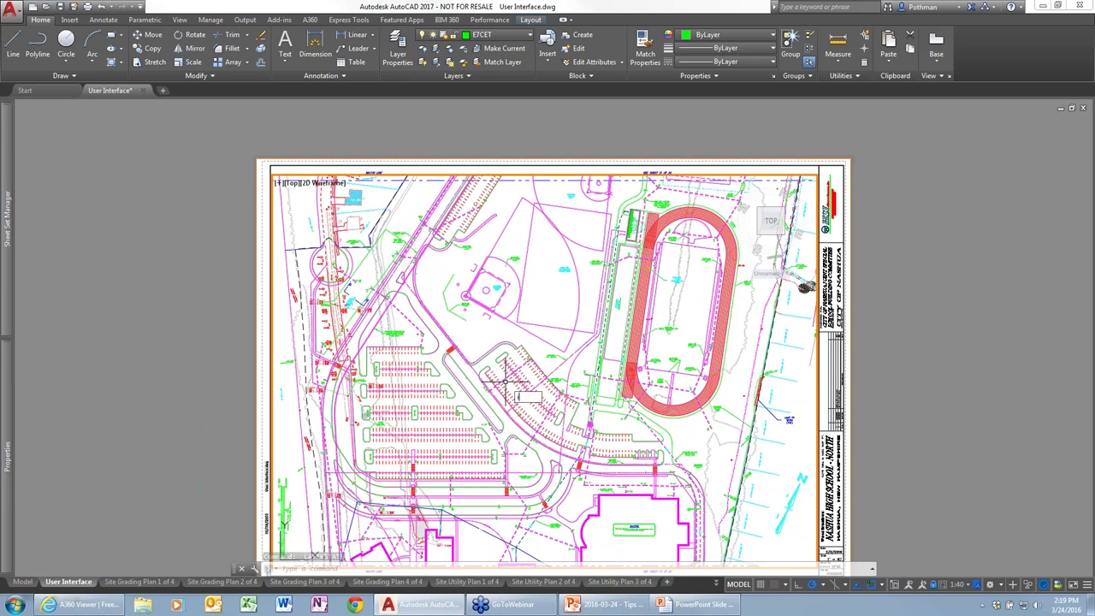
# - Start the Insert command, choose the HSIFLOGO block by name, and resize the Insert dialog to examine its preview
pyautogui.write('i')
pyautogui.press('Return')
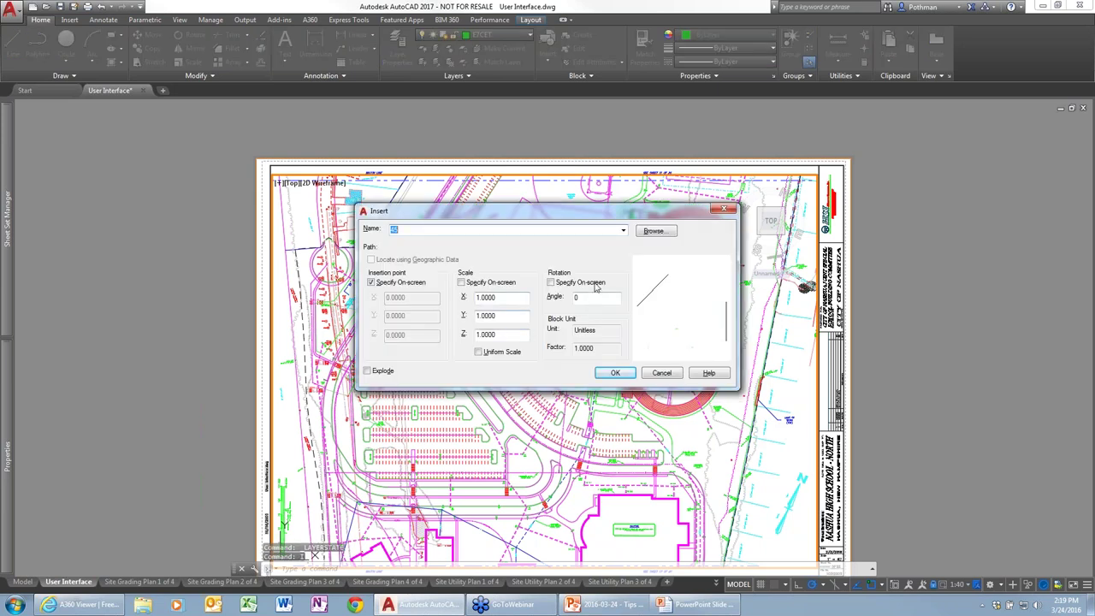
pyautogui.click(506, 229)
pyautogui.press('BackSpace')
pyautogui.press('BackSpace')
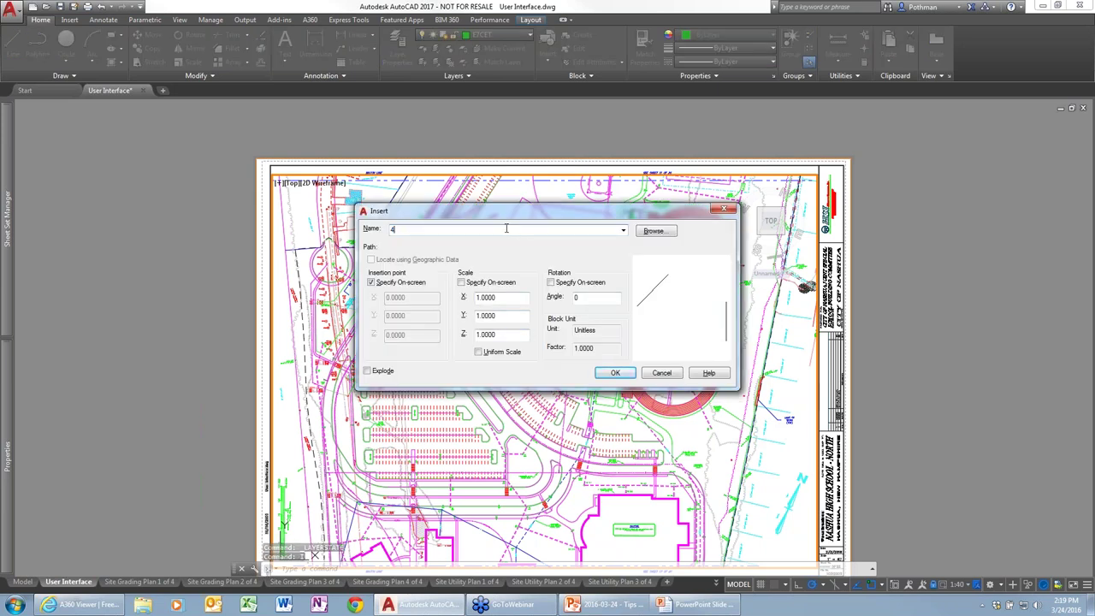
pyautogui.write('HSI-LOGO')
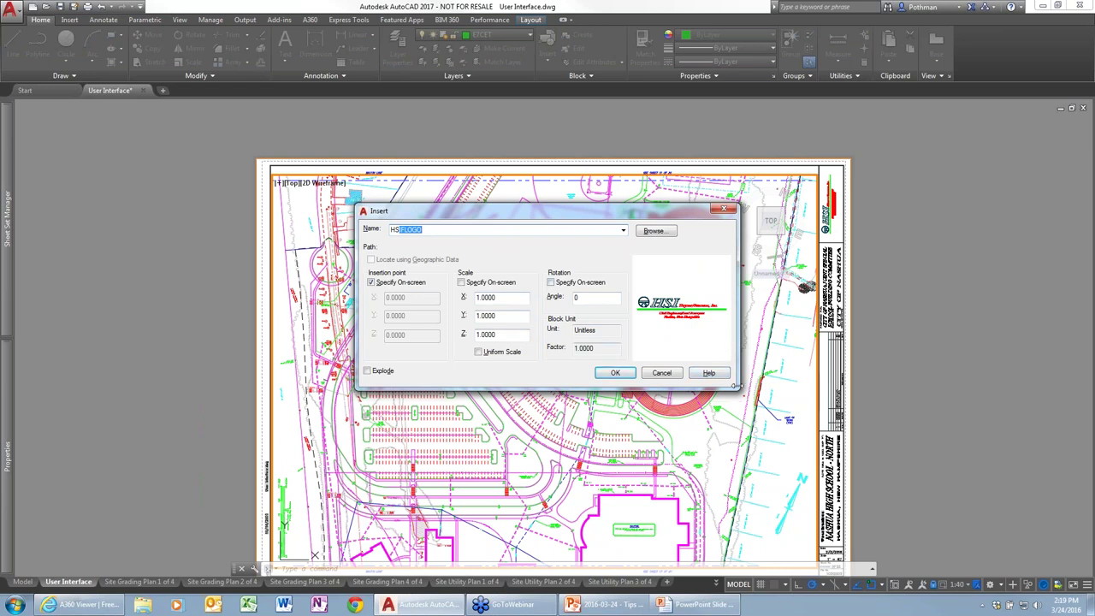
pyautogui.moveTo(739, 389); pyautogui.dragTo(987, 569)
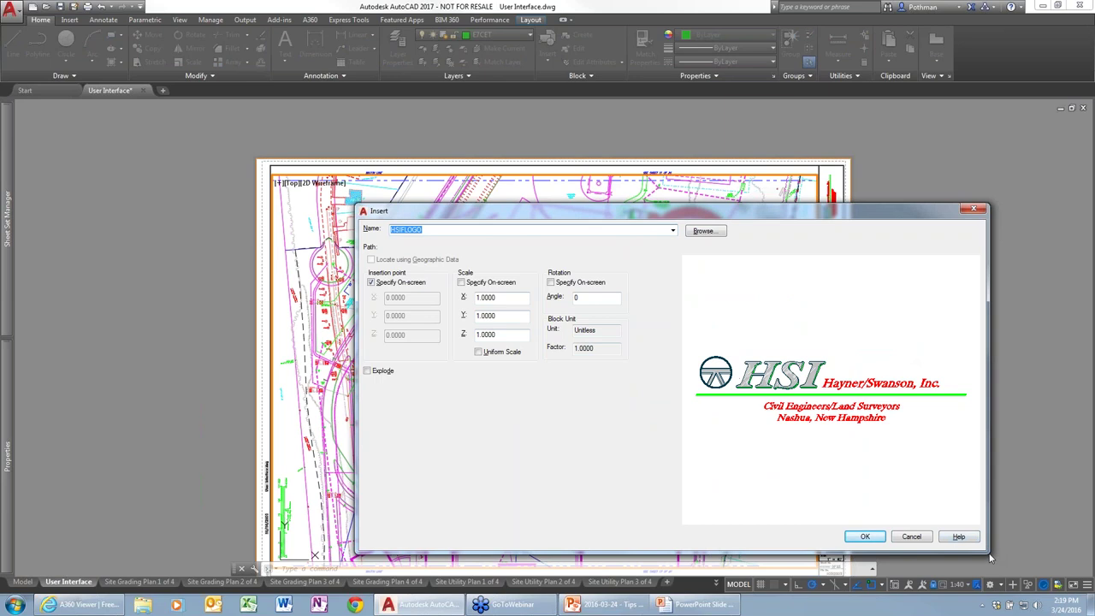
pyautogui.moveTo(990, 553)
pyautogui.mouseDown()
pyautogui.moveTo(899, 525)
pyautogui.moveTo(813, 475)
pyautogui.moveTo(797, 425)
pyautogui.mouseUp()
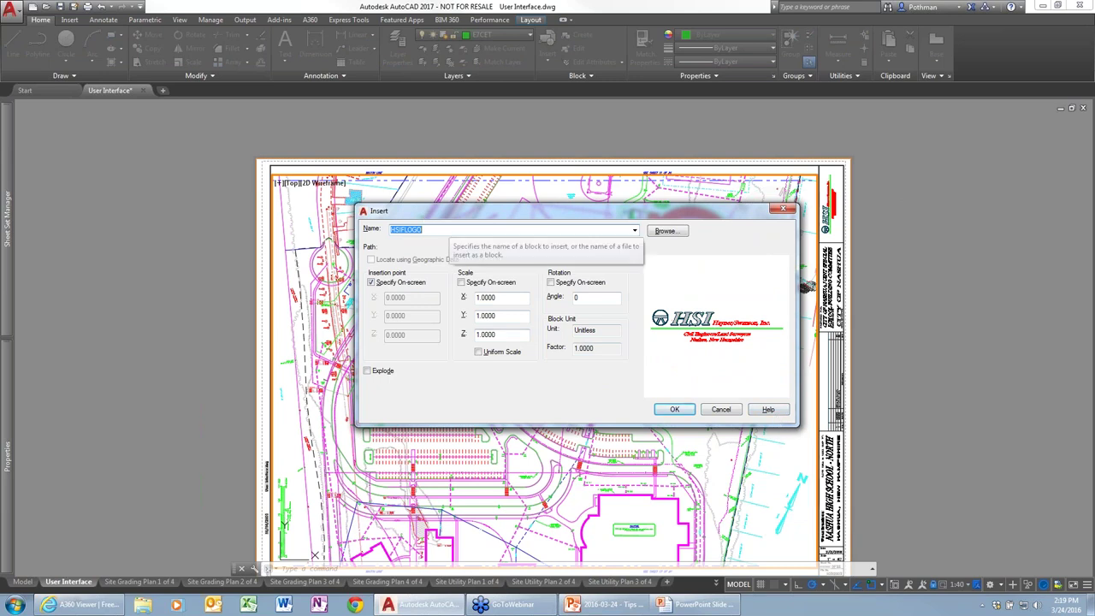
# - Choose the Title Block in the Insert dialog, enlarge its preview, and close the dialog without inserting anything
pyautogui.press('BackSpace')
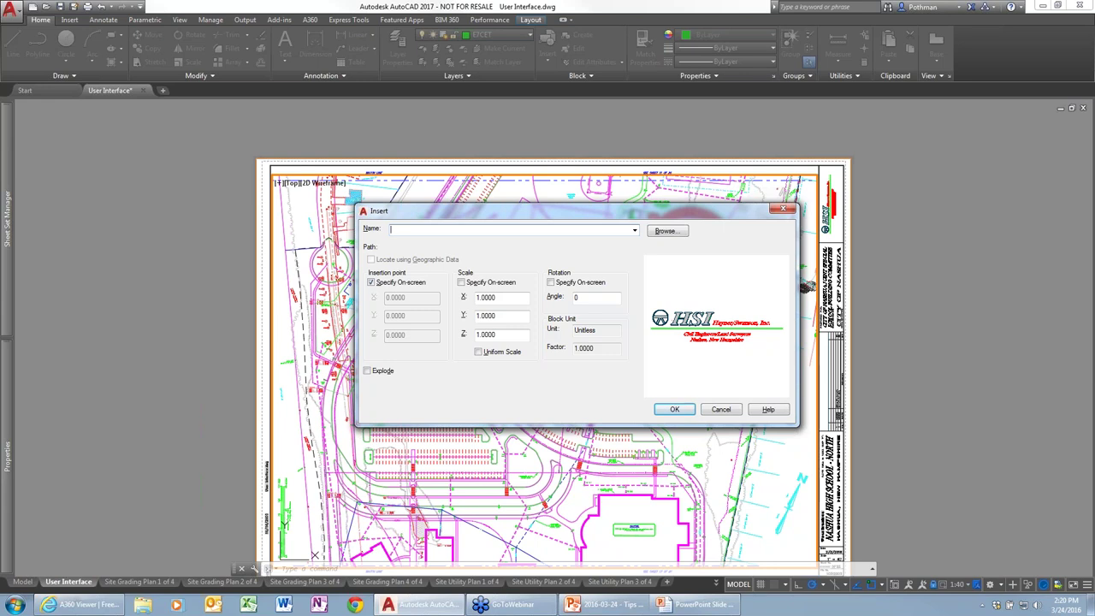
pyautogui.press('Down')
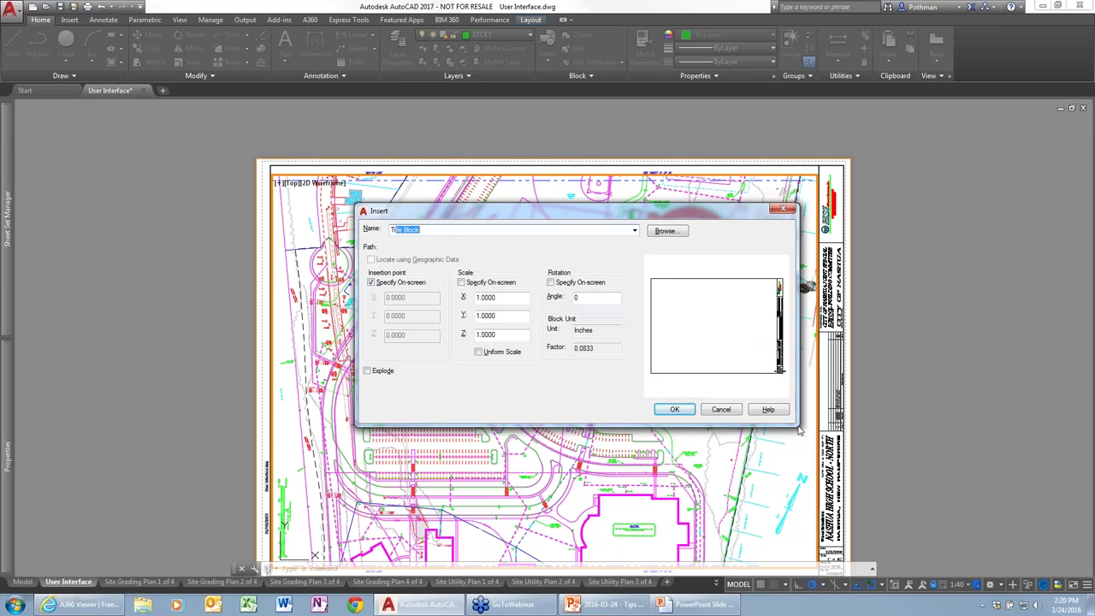
pyautogui.moveTo(799, 424); pyautogui.dragTo(1023, 539)
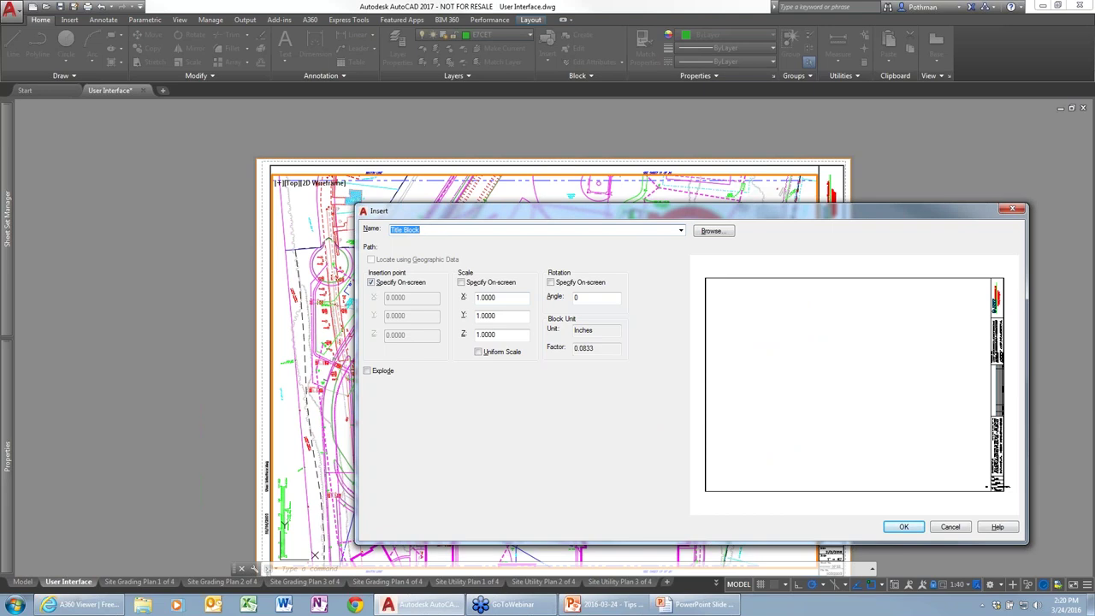
pyautogui.click(1015, 211)
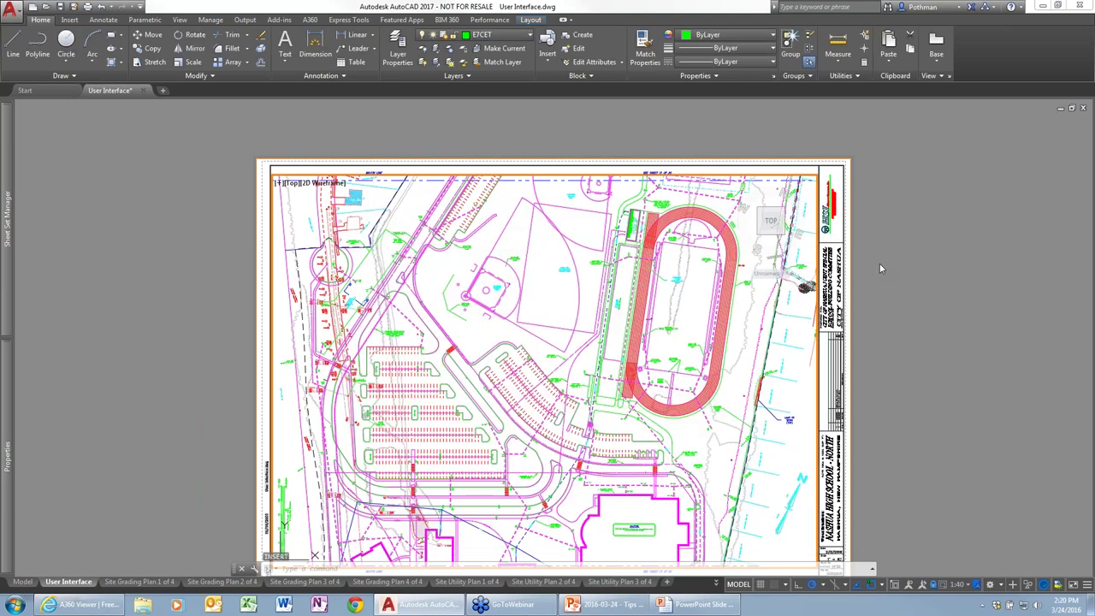
# - Review the insertion scale unit options in the Drawing Units dialog and cancel without changing them
pyautogui.write('units')
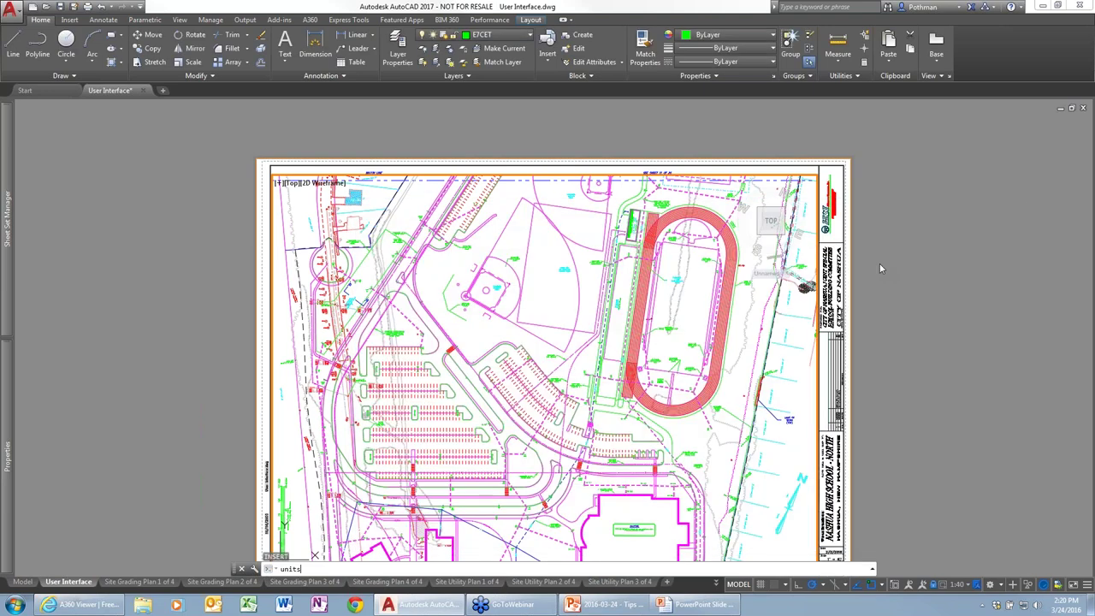
pyautogui.press('Return')
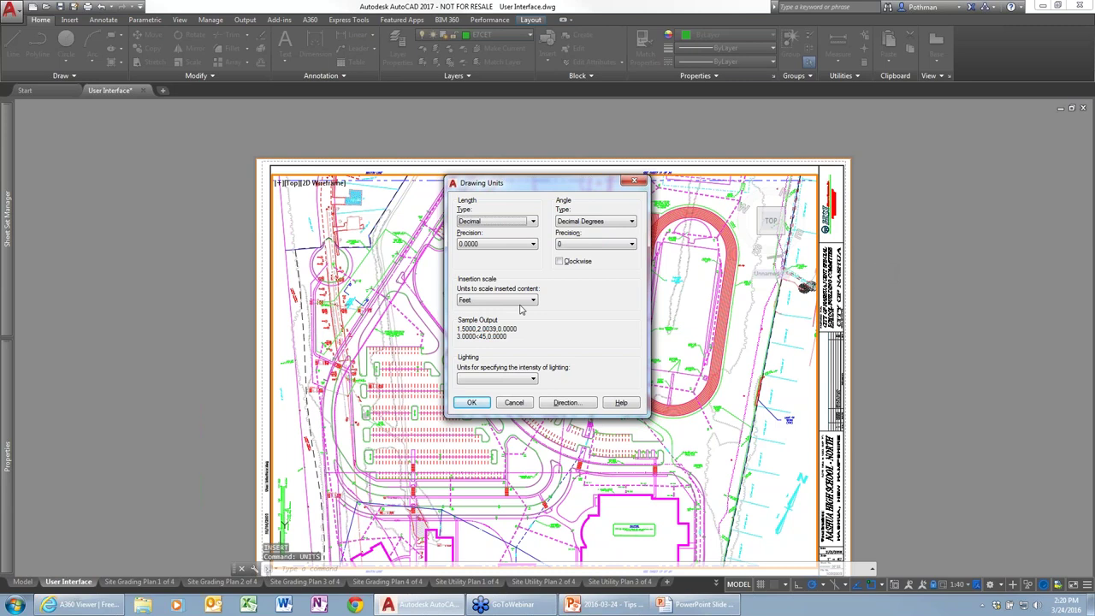
pyautogui.click(530, 301)
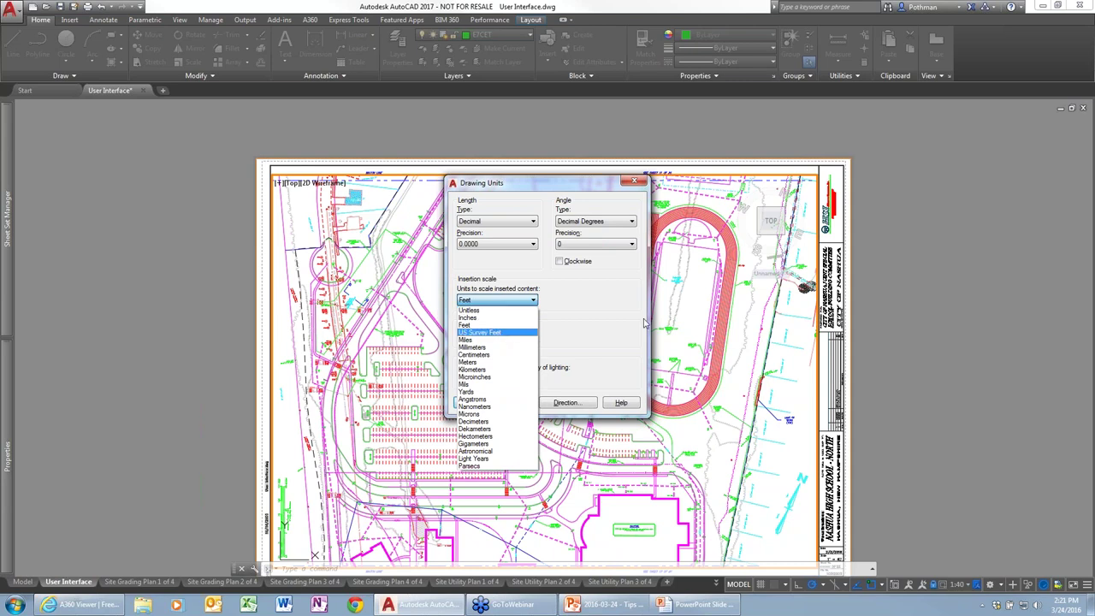
pyautogui.click(512, 413)
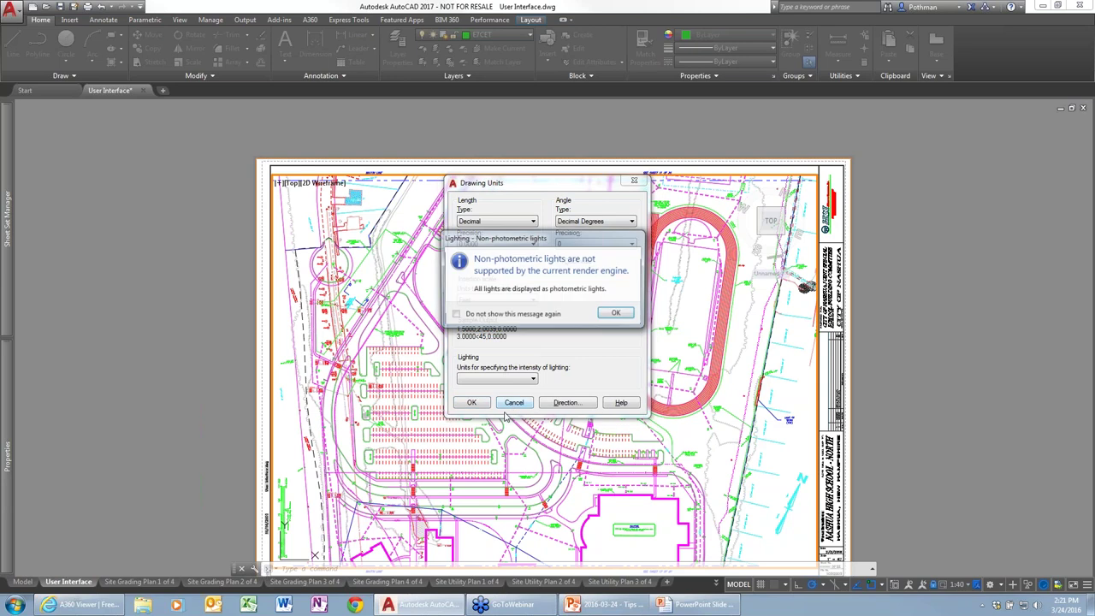
pyautogui.click(616, 313)
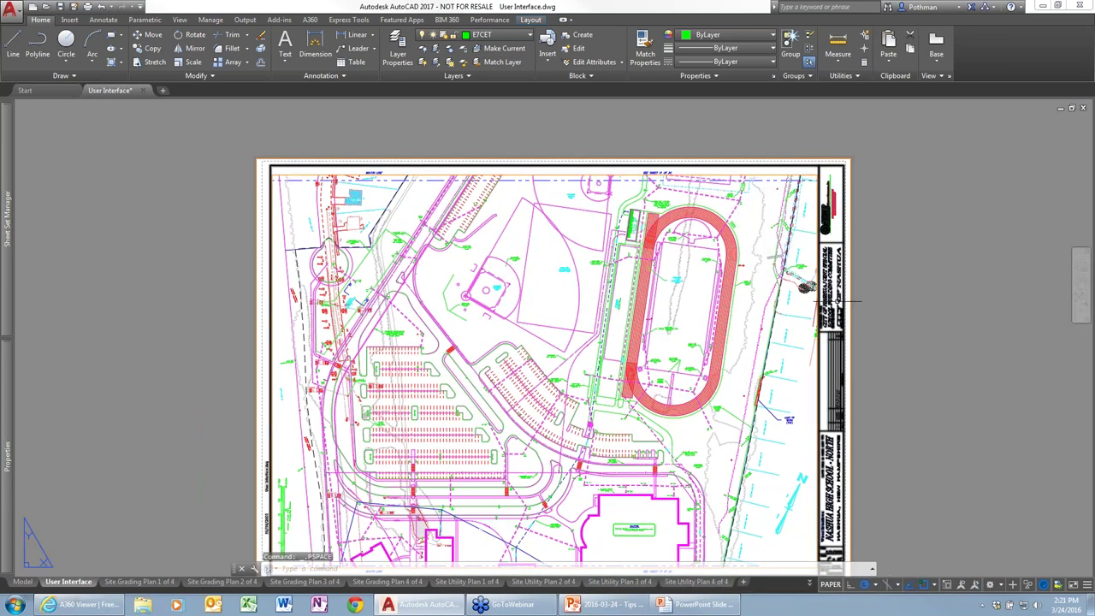
# - Switch the layout to paper space, erase the title block, and undo the erasure
pyautogui.doubleClick(877, 334)
pyautogui.click(847, 345)
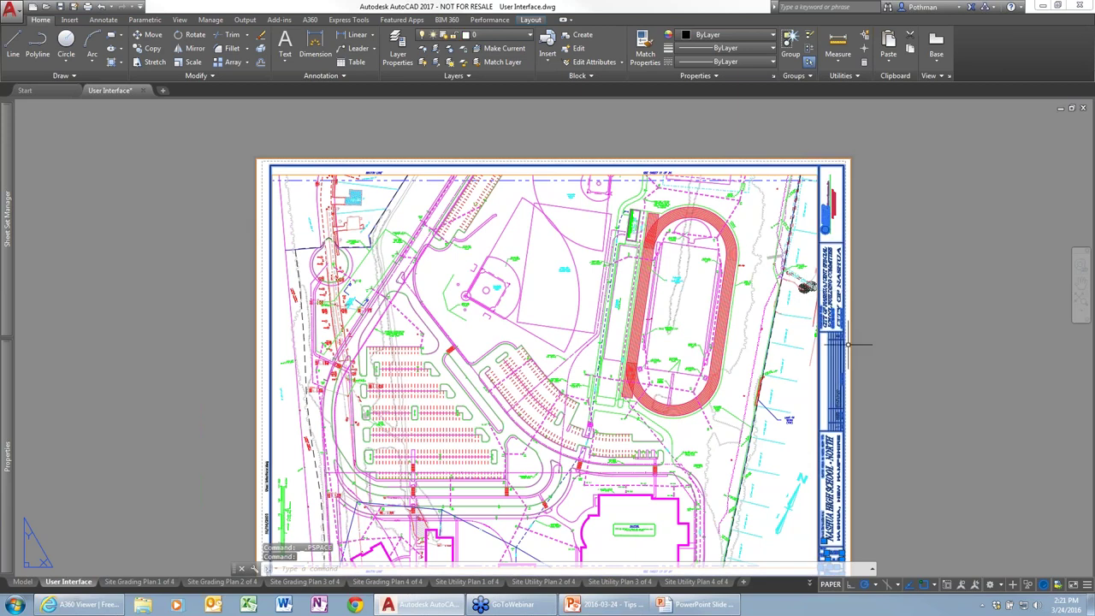
pyautogui.press('Delete')
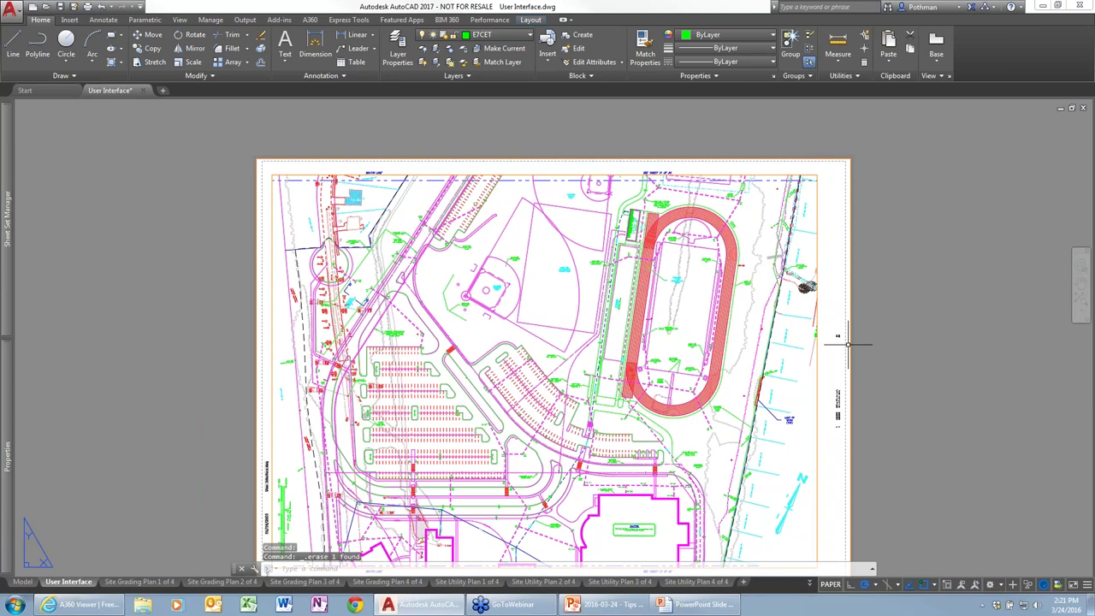
pyautogui.hotkey('ctrl', 'z')
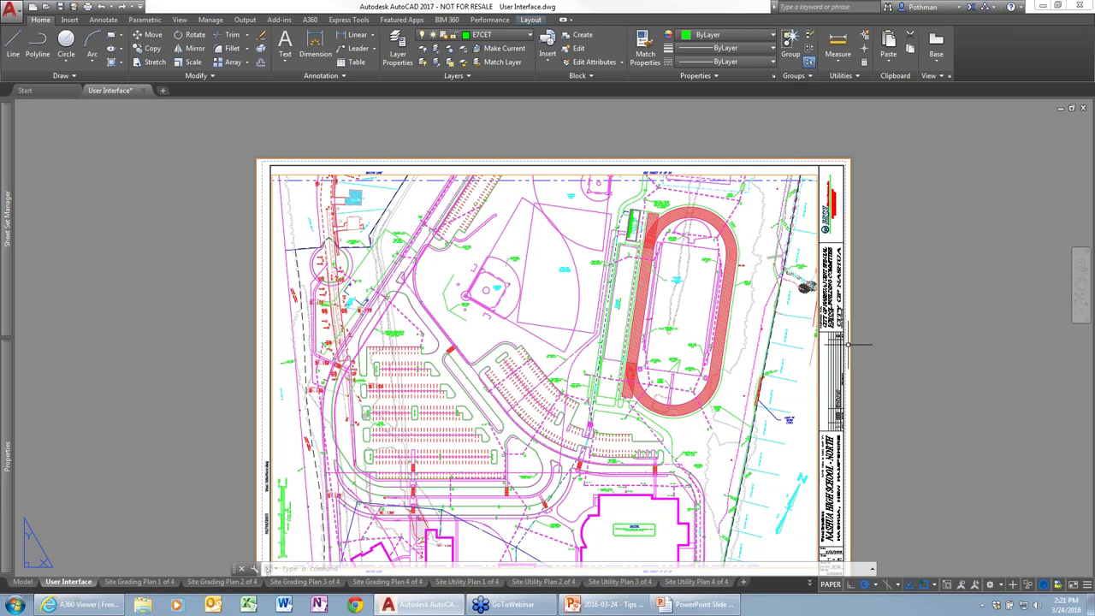
# - Set the PICKFIRST system variable to 0
pyautogui.write('PICKFIRST')
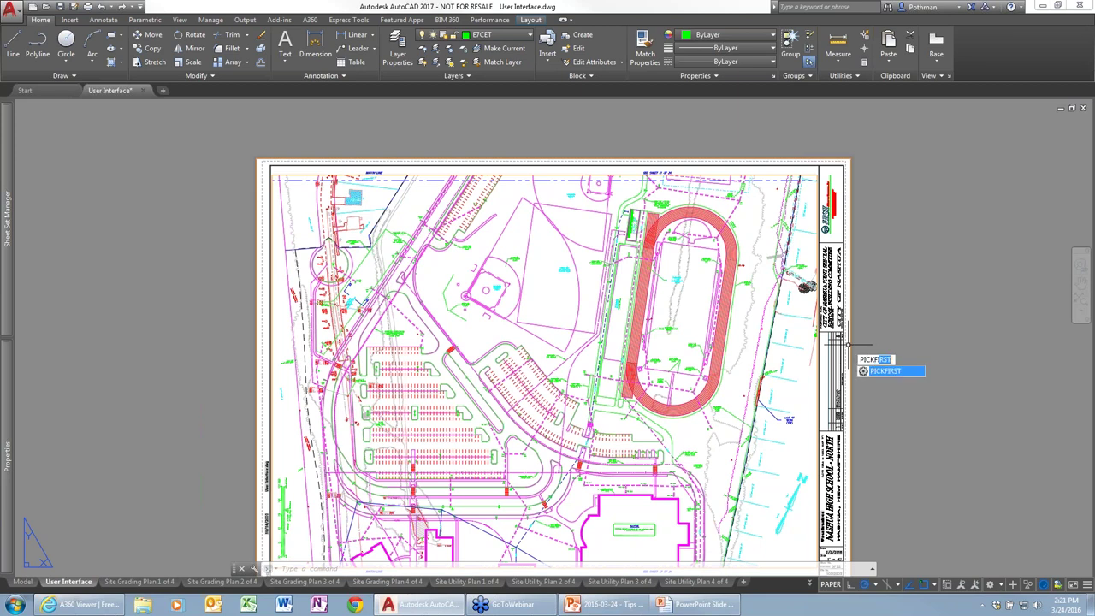
pyautogui.press('Return')
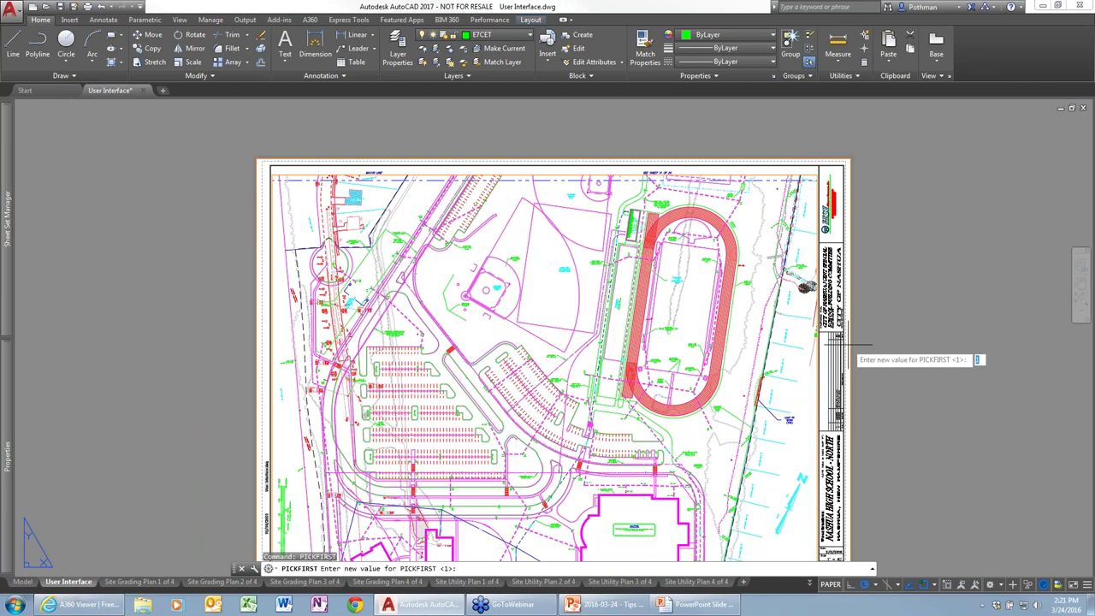
pyautogui.write('0')
pyautogui.press('Return')
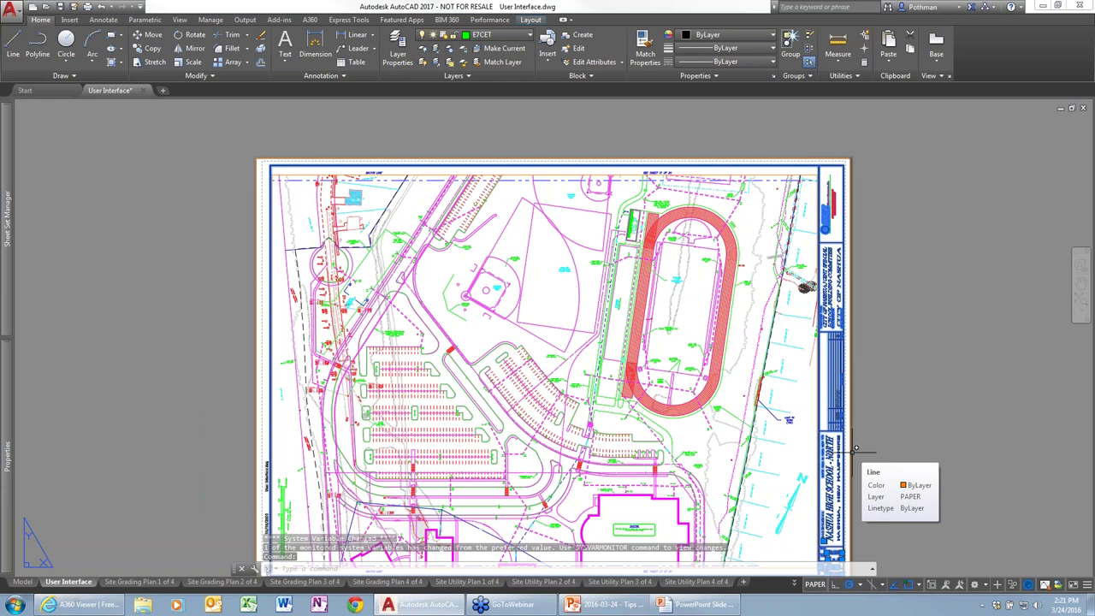
# - Erase the title block, agreeing to turn on PICKFIRST and always perform the current choice
pyautogui.press('Delete')
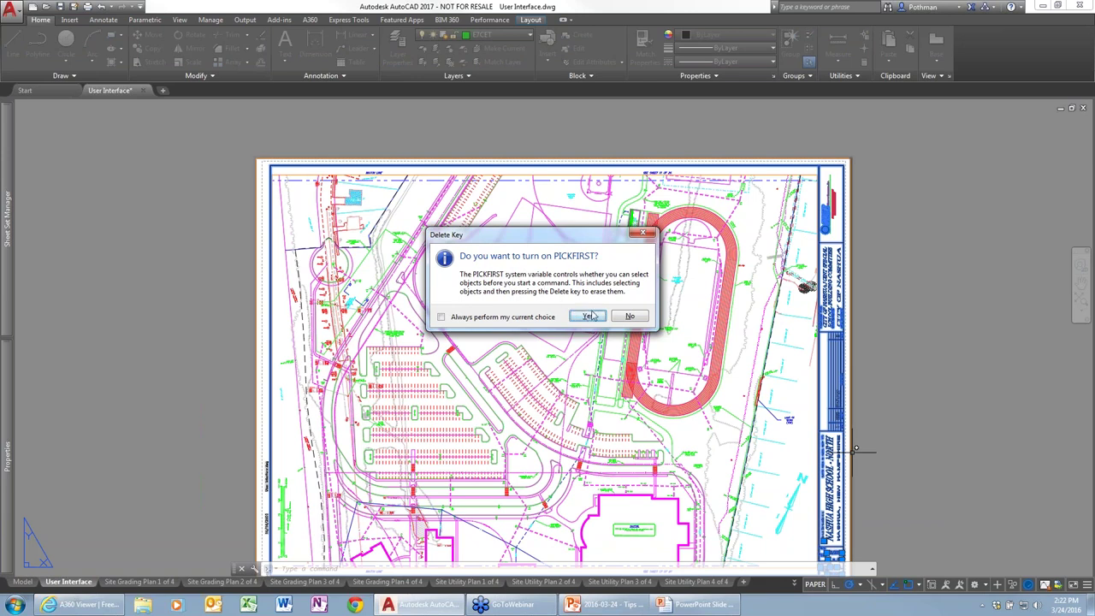
pyautogui.click(441, 317)
pyautogui.click(590, 317)
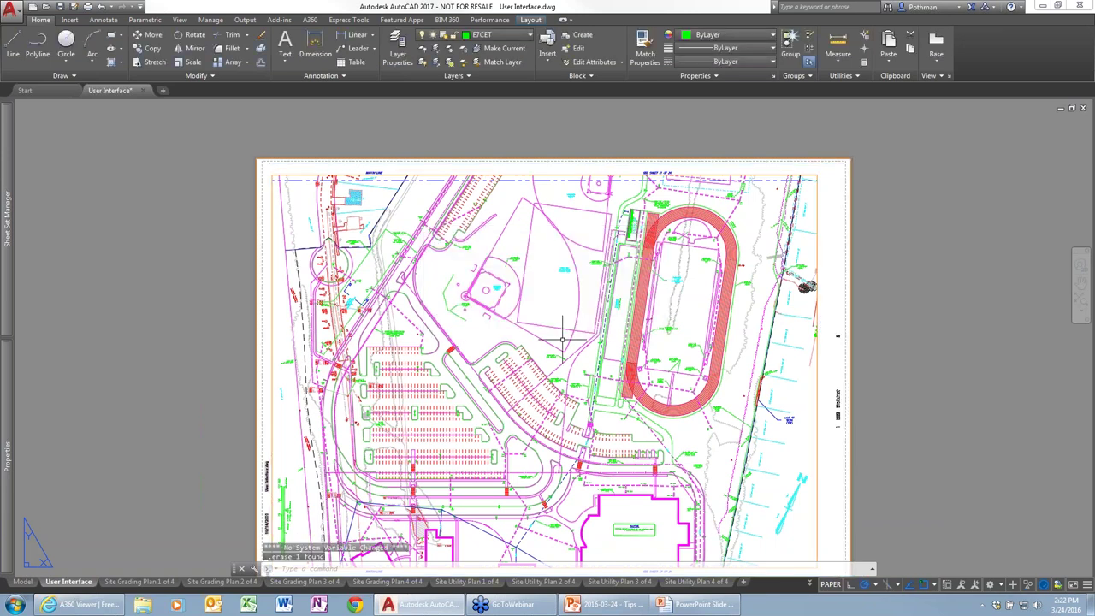
# - Re-enable the hidden Delete Key message in the System options and apply the settings
pyautogui.write('OP')
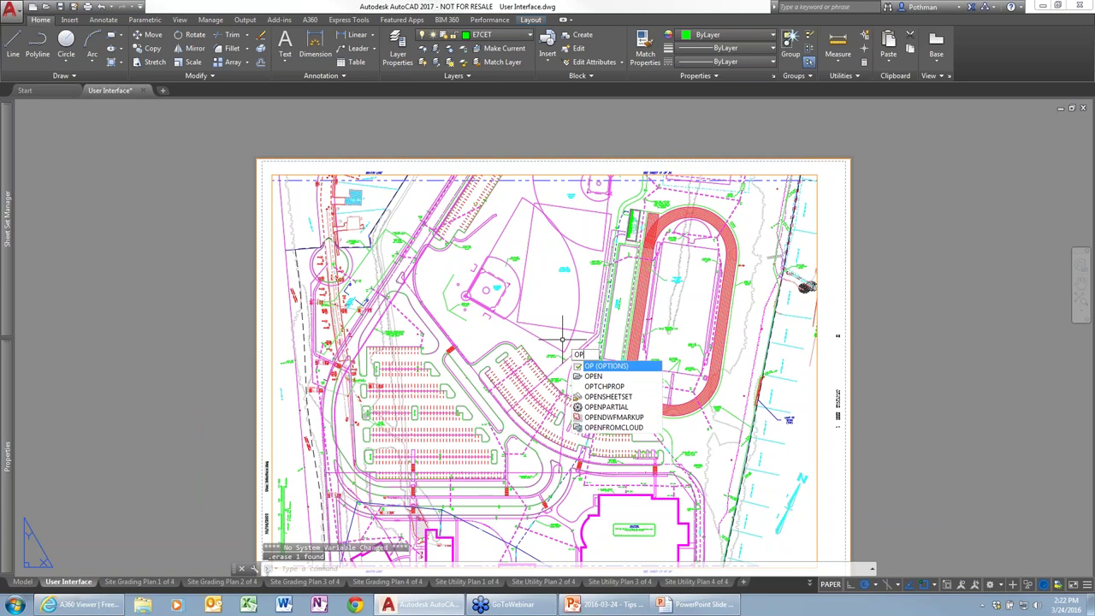
pyautogui.press('Return')
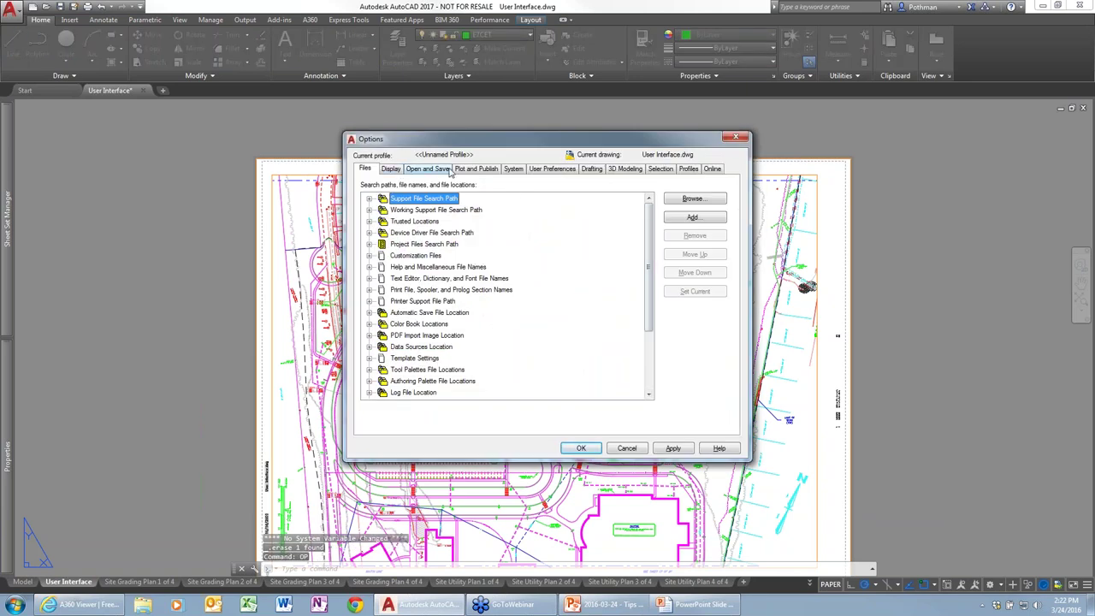
pyautogui.click(562, 170)
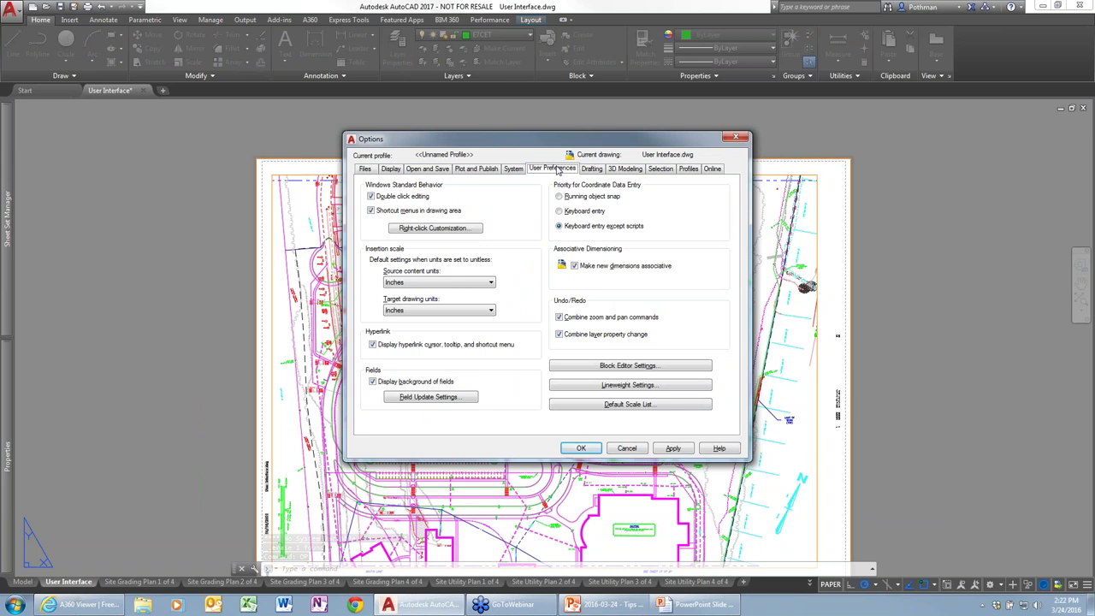
pyautogui.click(515, 170)
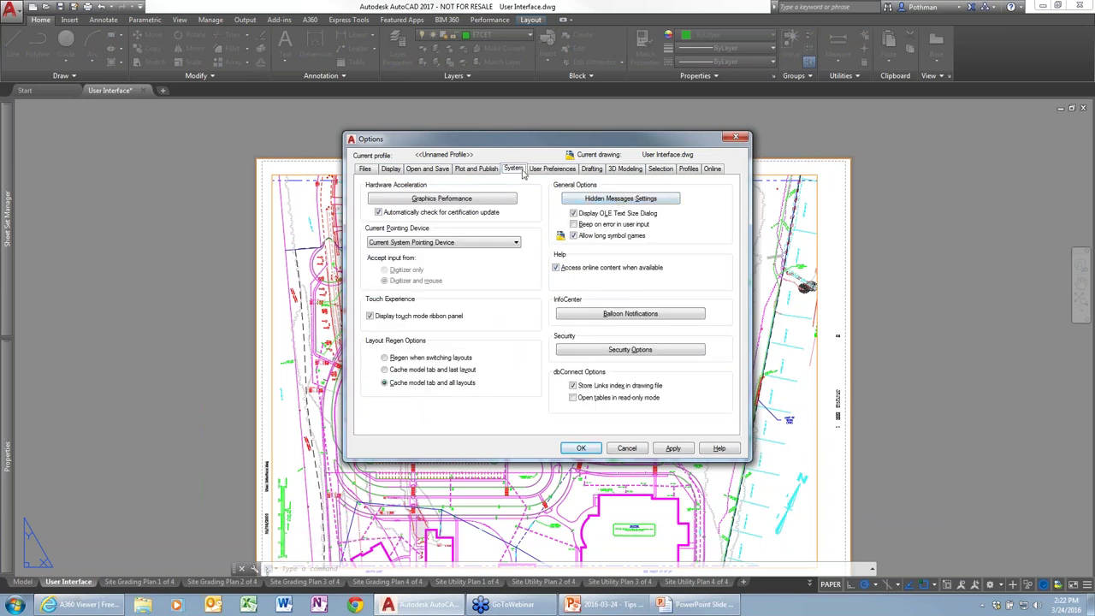
pyautogui.click(649, 201)
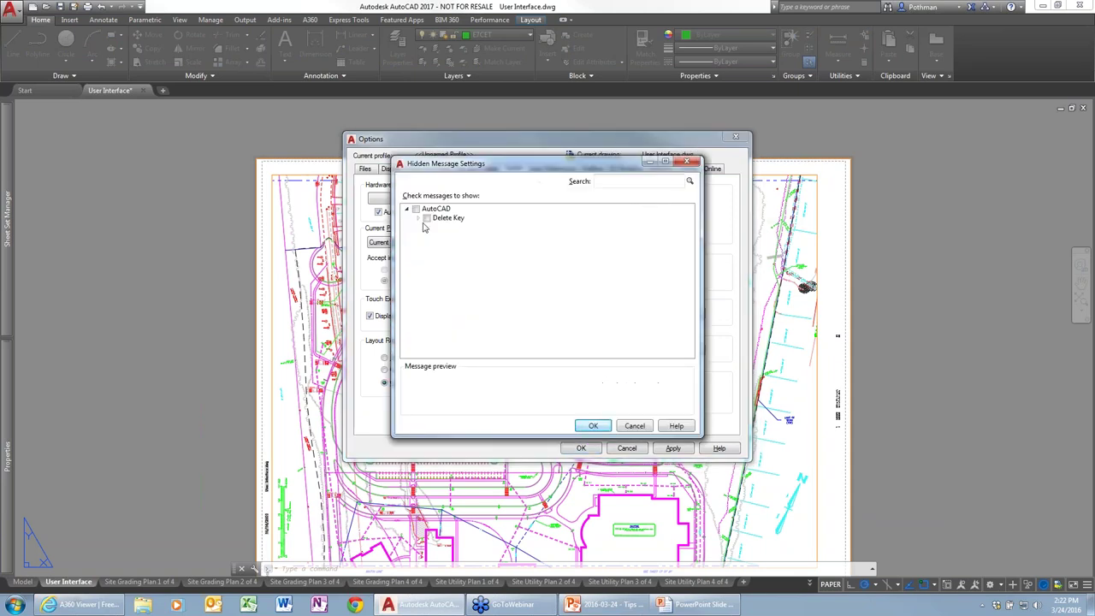
pyautogui.click(427, 218)
pyautogui.click(593, 426)
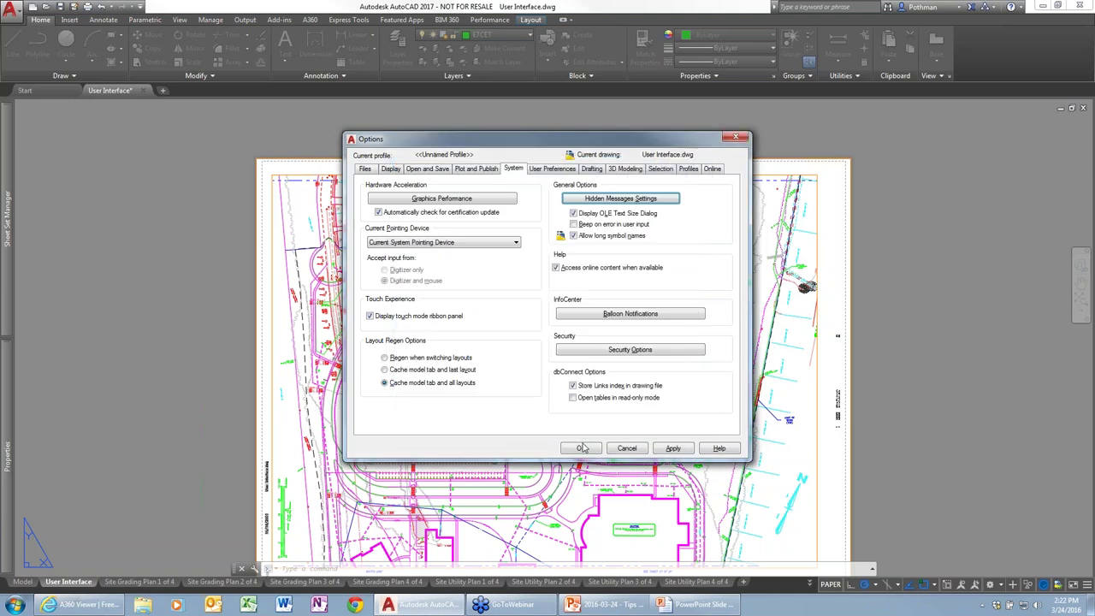
pyautogui.click(584, 450)
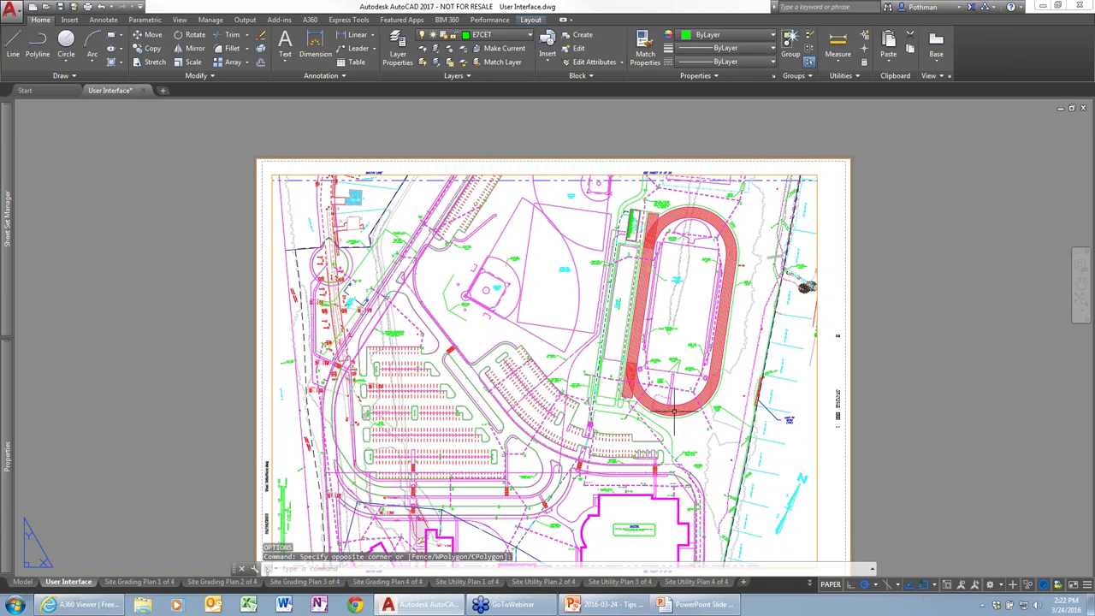
# - Activate the layout viewport, erase the site plan reference inside it, and undo the erasure
pyautogui.doubleClick(659, 423)
pyautogui.click(617, 428)
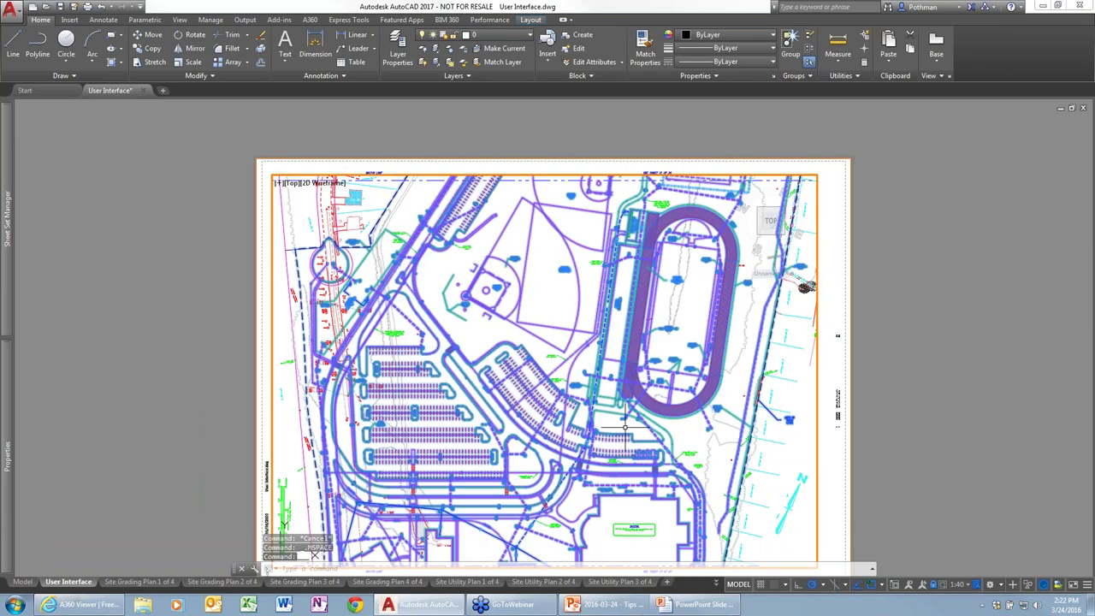
pyautogui.press('Delete')
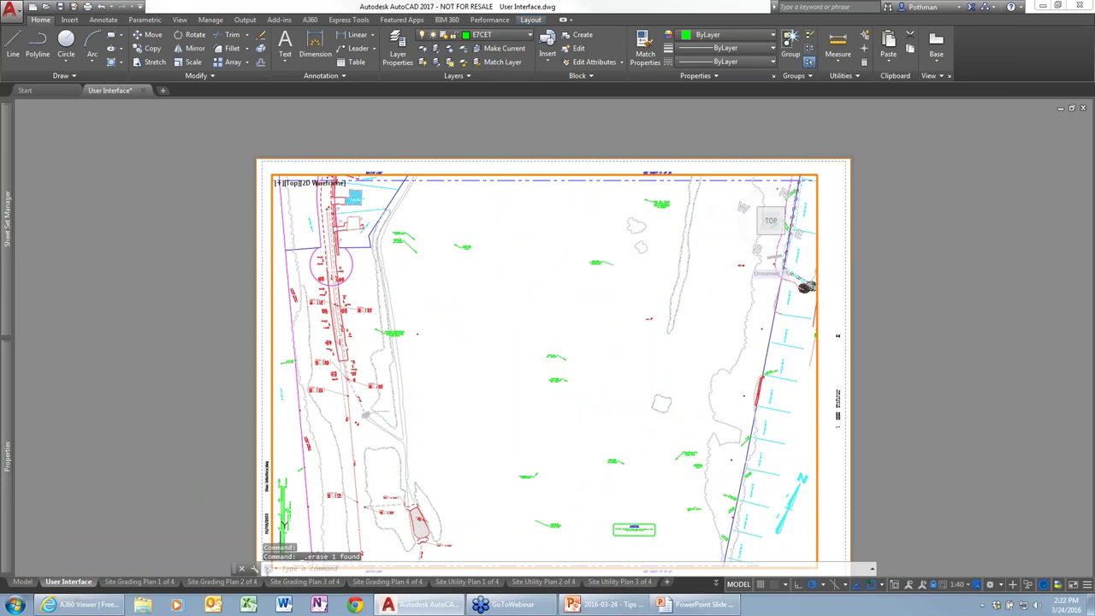
pyautogui.hotkey('ctrl', 'z')
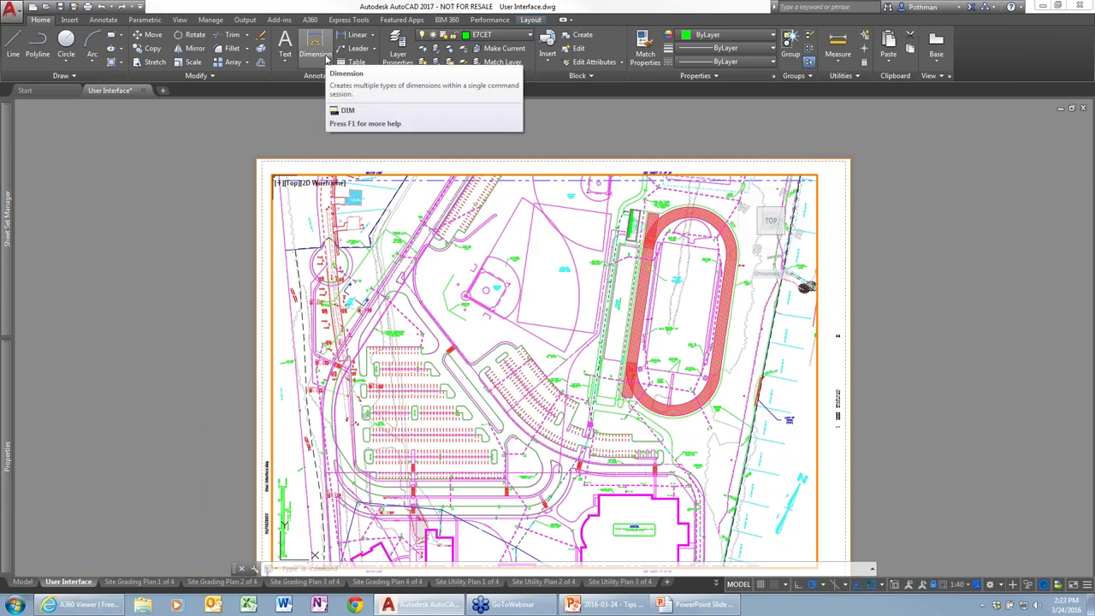
pyautogui.click(213, 24)
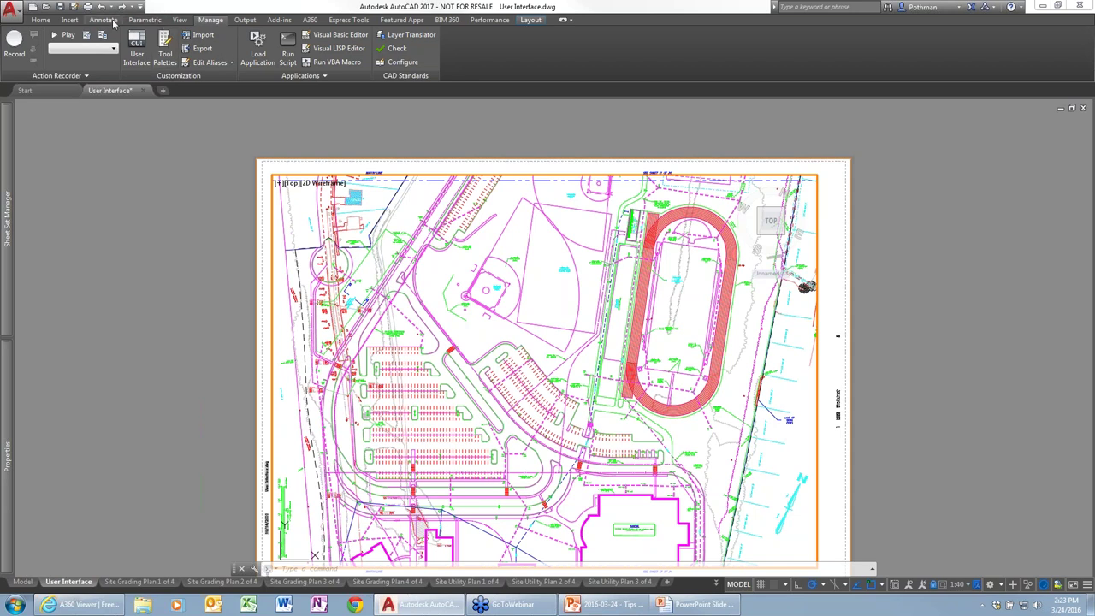
pyautogui.click(114, 23)
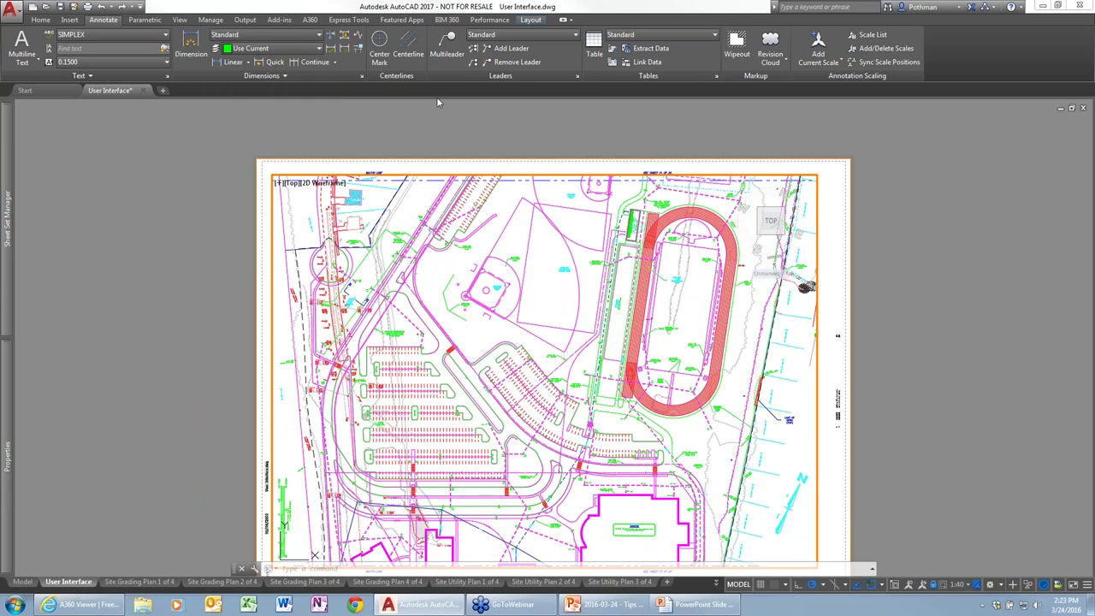
pyautogui.click(69, 20)
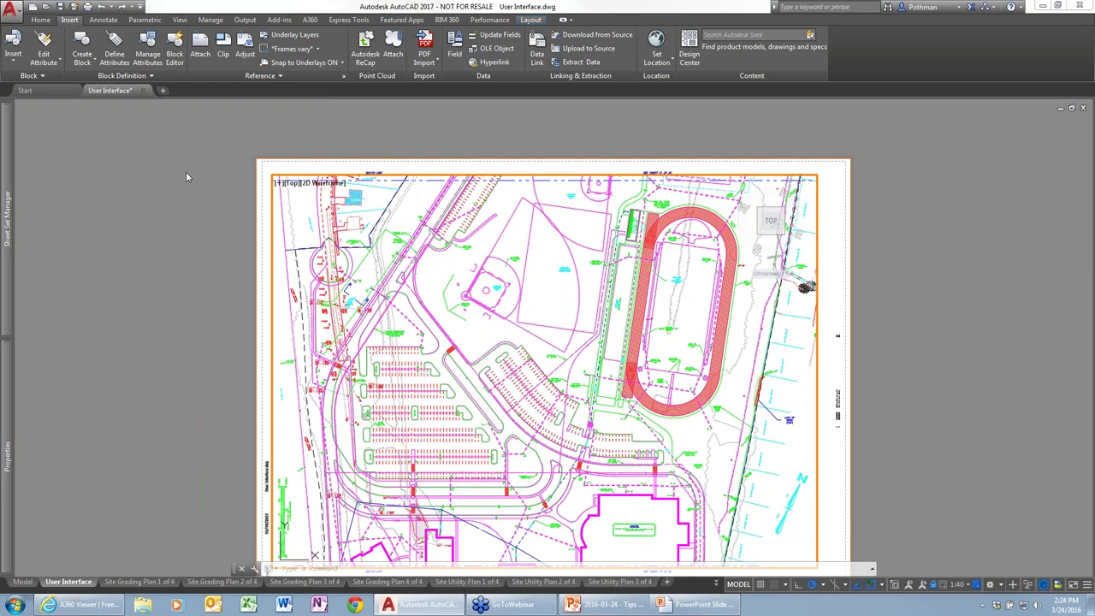
# - Set the delay for extended tooltips to 0 seconds in the Display options, and reopen the options
pyautogui.write('op')
pyautogui.press('Return')
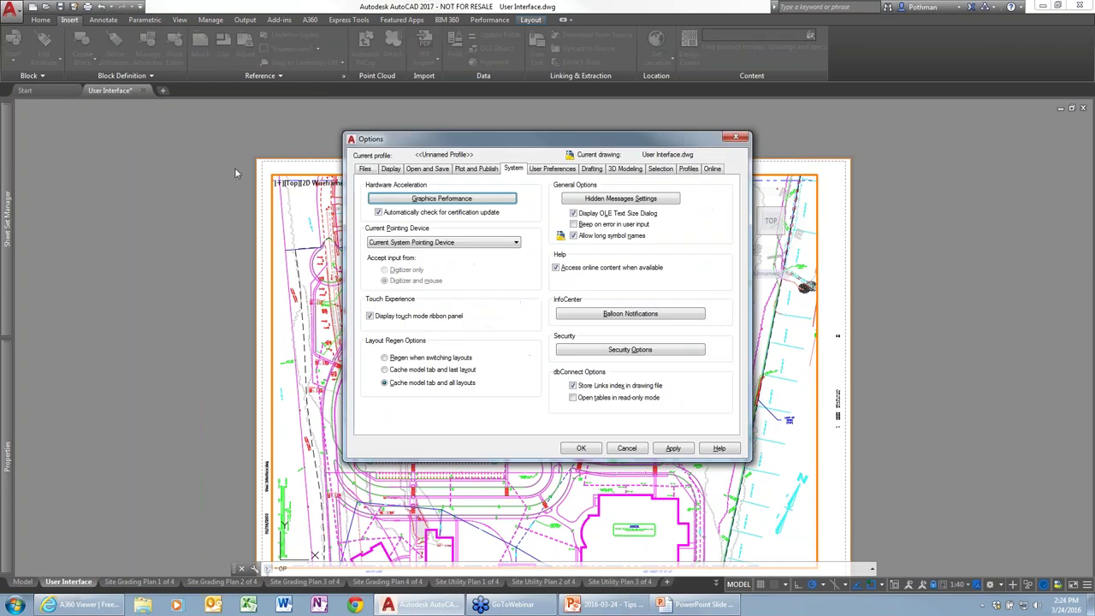
pyautogui.click(392, 169)
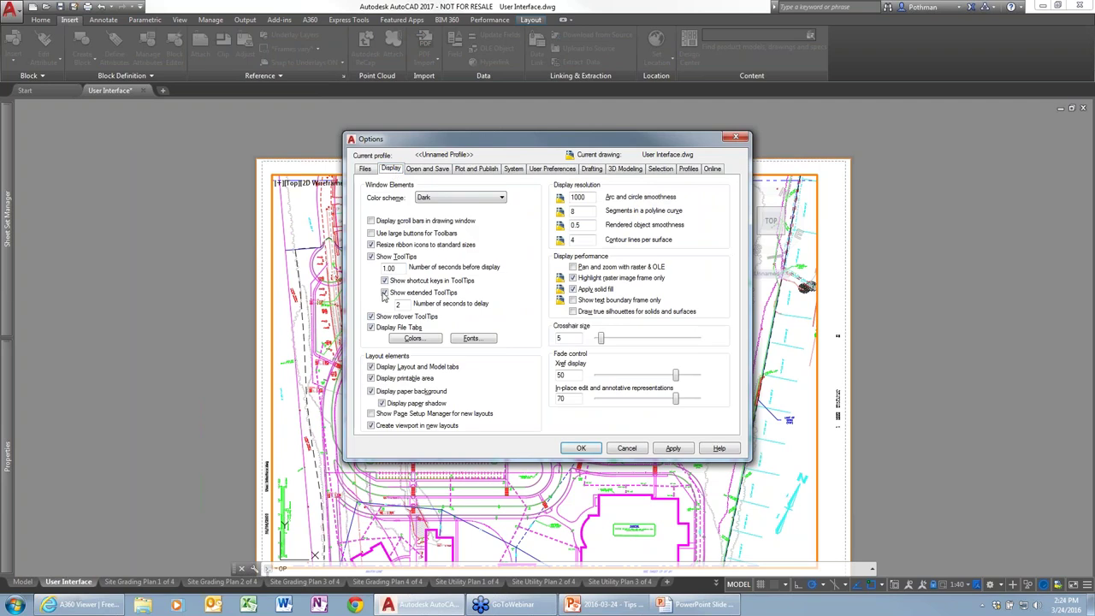
pyautogui.moveTo(404, 305); pyautogui.dragTo(373, 302)
pyautogui.write('0')
pyautogui.press('Return')
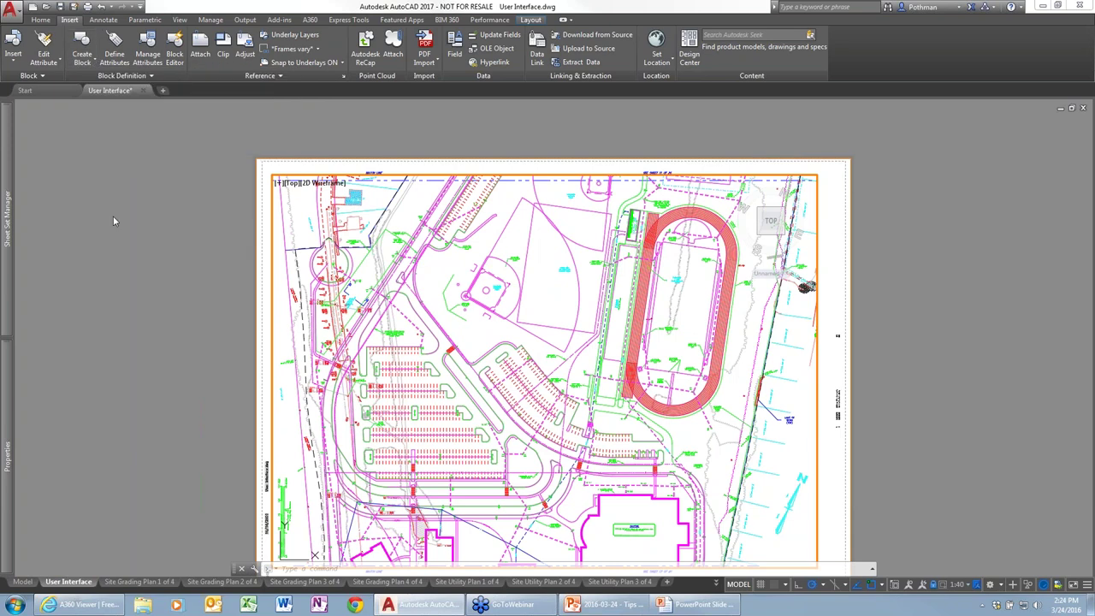
pyautogui.press('Escape')
pyautogui.press('Escape')
pyautogui.write('op')
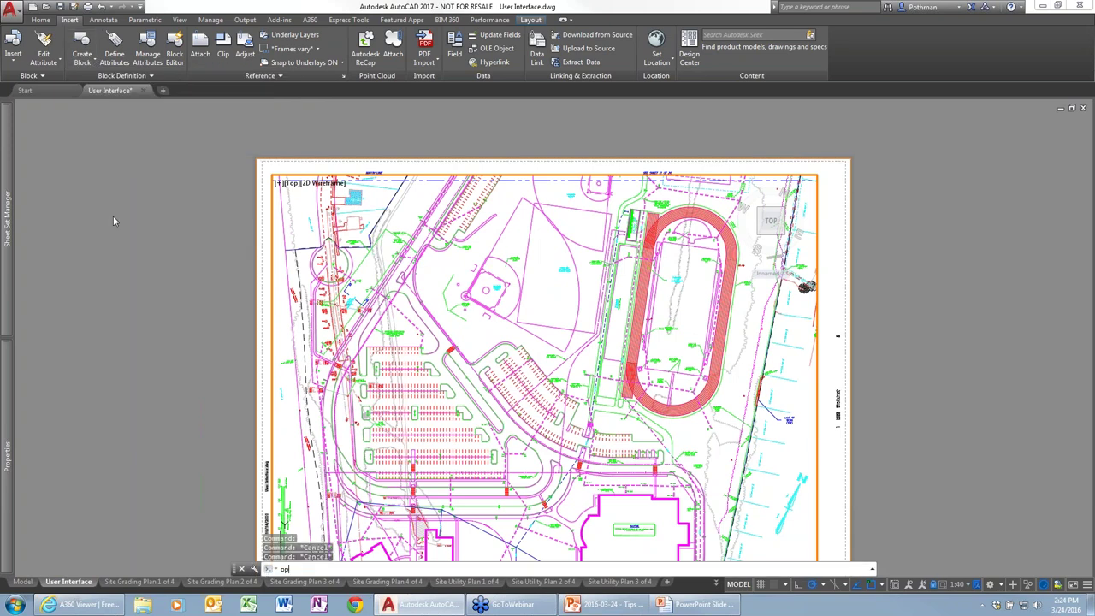
pyautogui.press('Return')
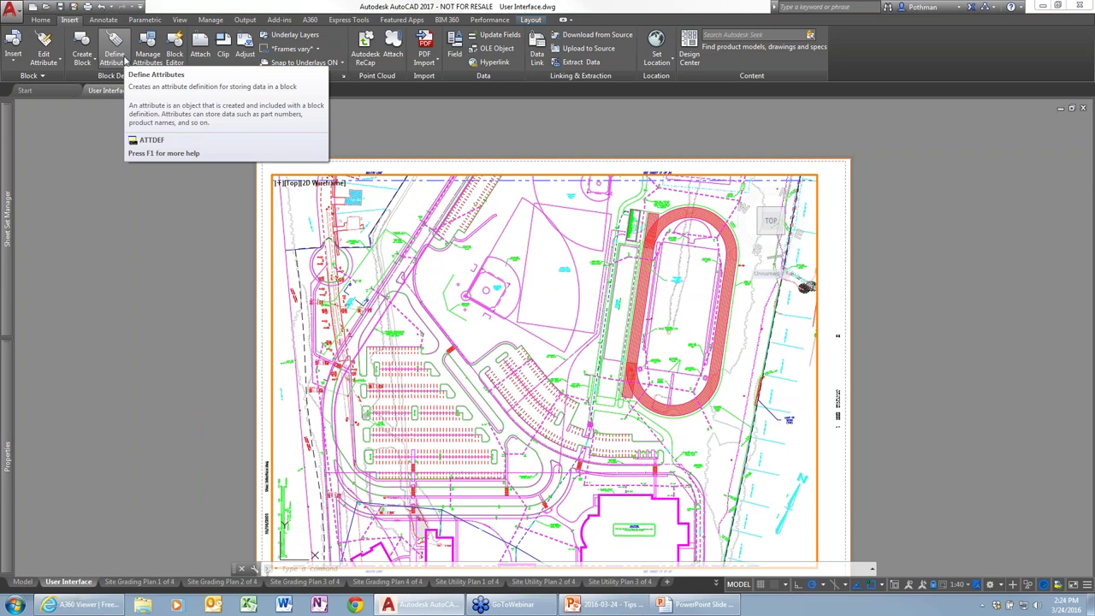
# - Switch to model space and try to start hatching an area with the Hatch command
pyautogui.click(21, 582)
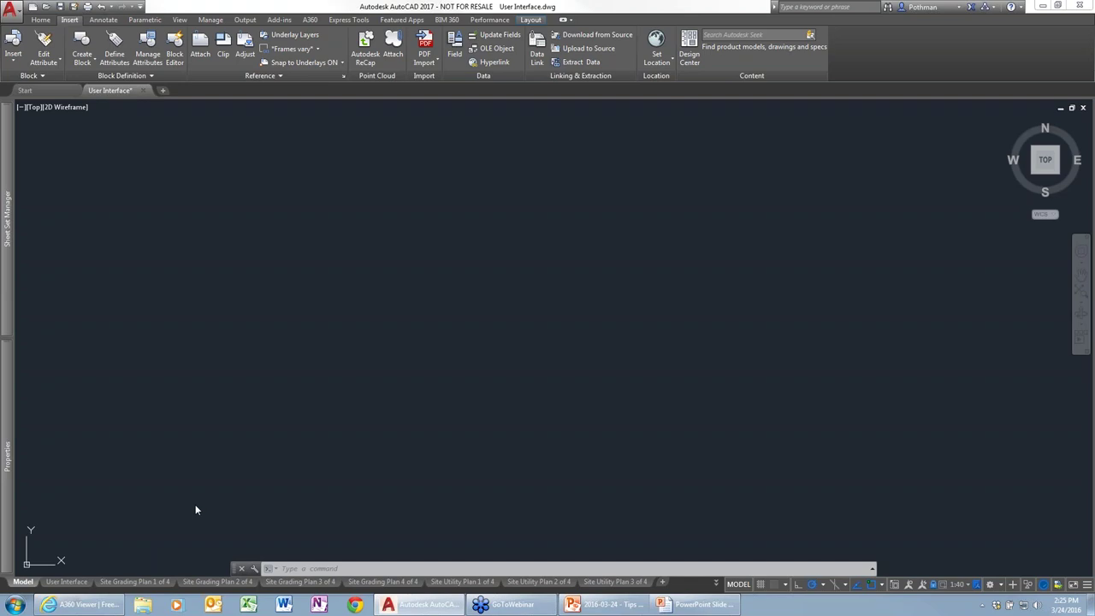
pyautogui.moveTo(196, 504)
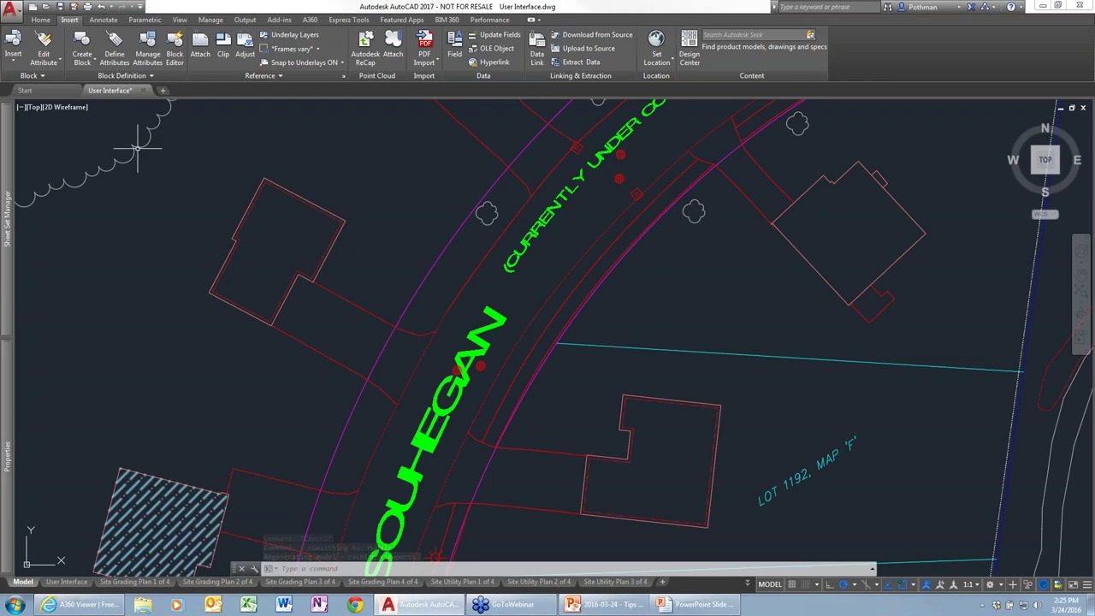
pyautogui.click(40, 20)
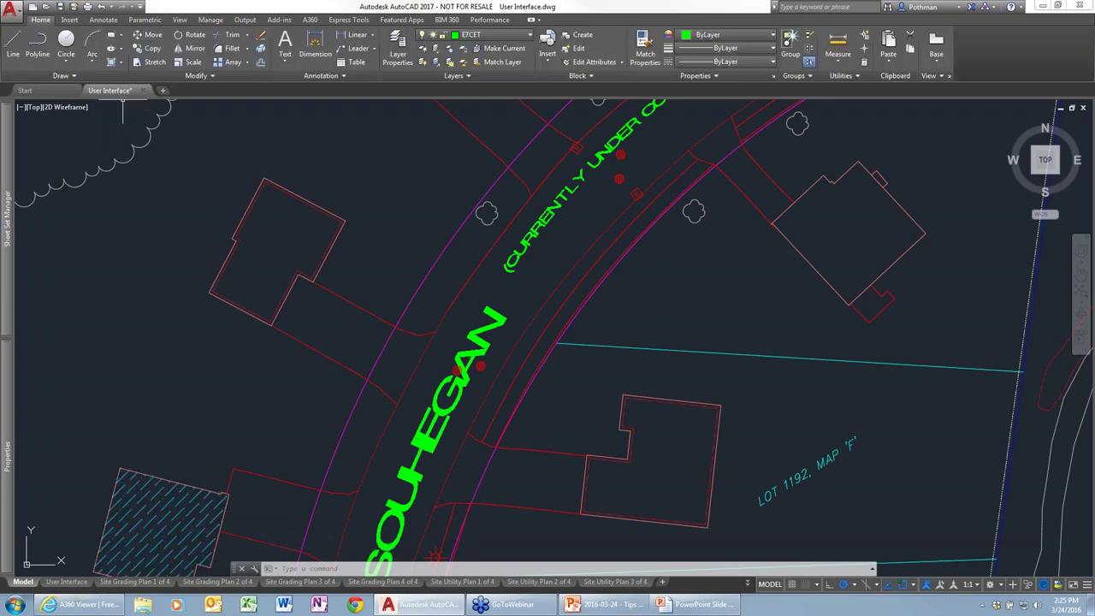
pyautogui.click(115, 64)
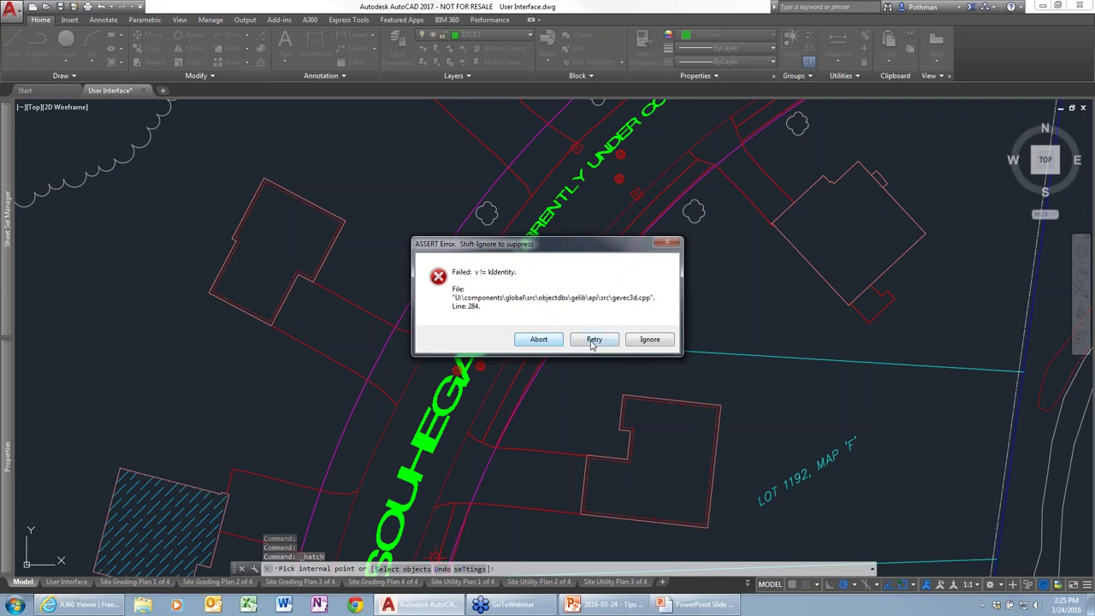
# - Ignore the repeated assertion errors, then abort the program and decline to save the changes to a recovery file
pyautogui.click(649, 340)
pyautogui.click(648, 339)
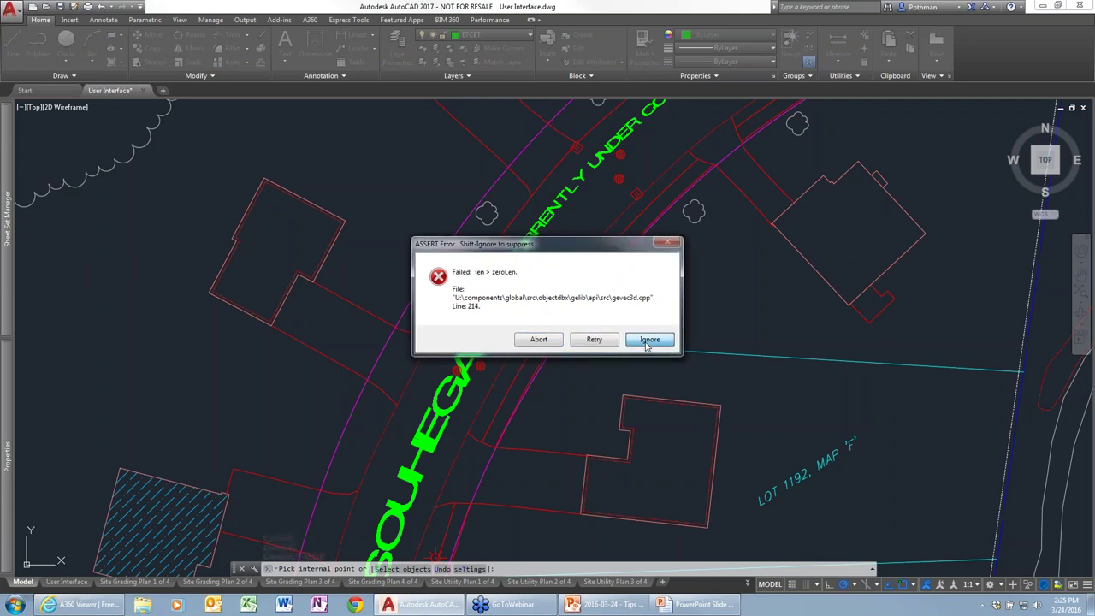
pyautogui.click(649, 339)
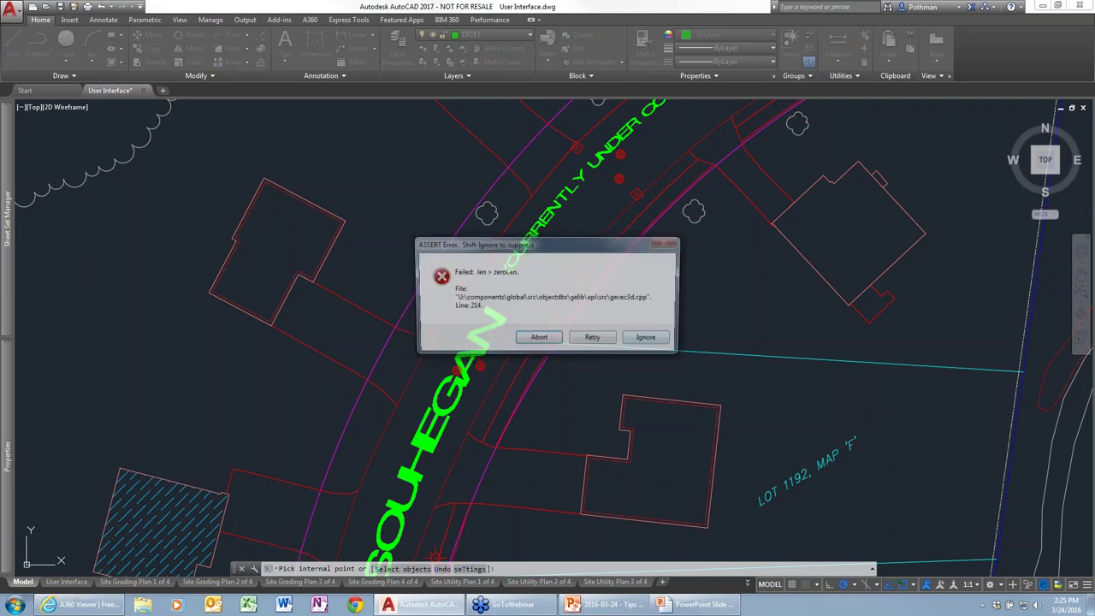
pyautogui.click(558, 342)
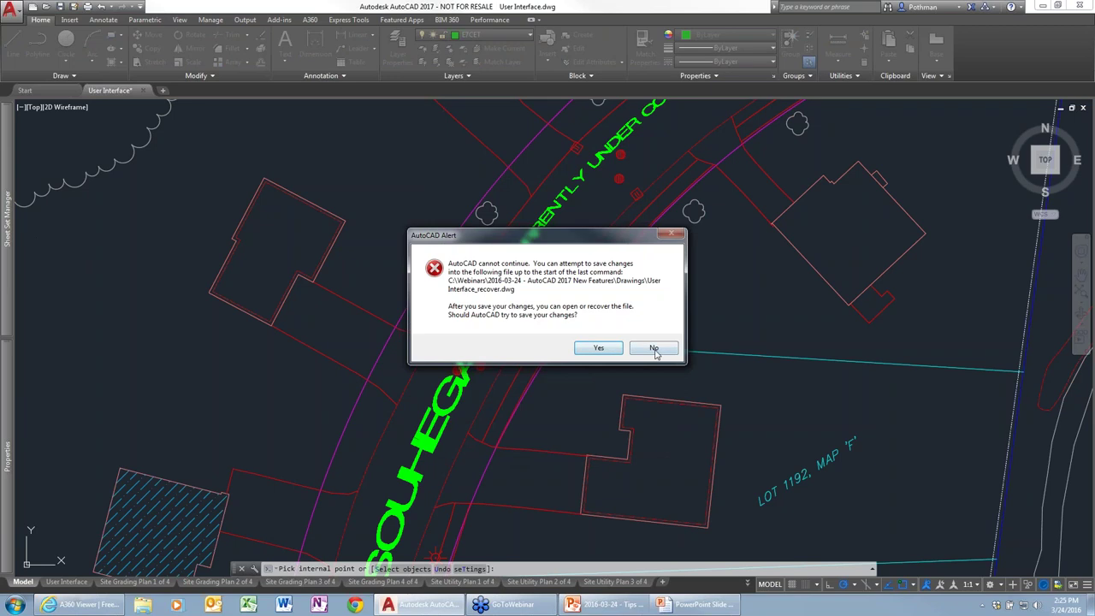
pyautogui.click(655, 349)
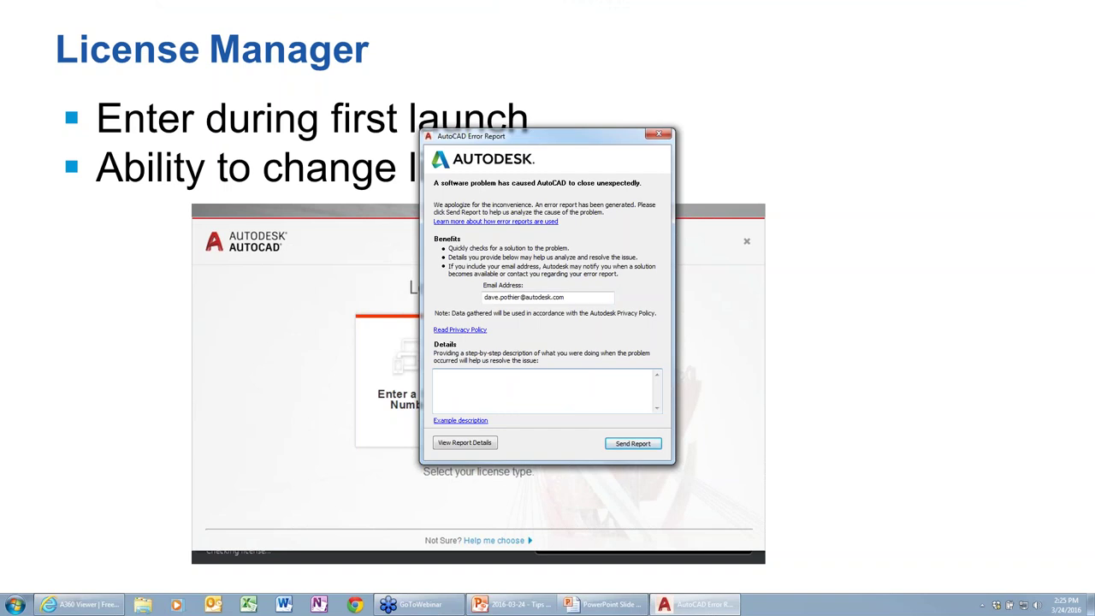
# - Describe the problem in the error report's details as "crashed using hatching in 2017"
pyautogui.click(471, 398)
pyautogui.write('crashed using hath')
pyautogui.press('BackSpace')
pyautogui.write('ching in 2017')
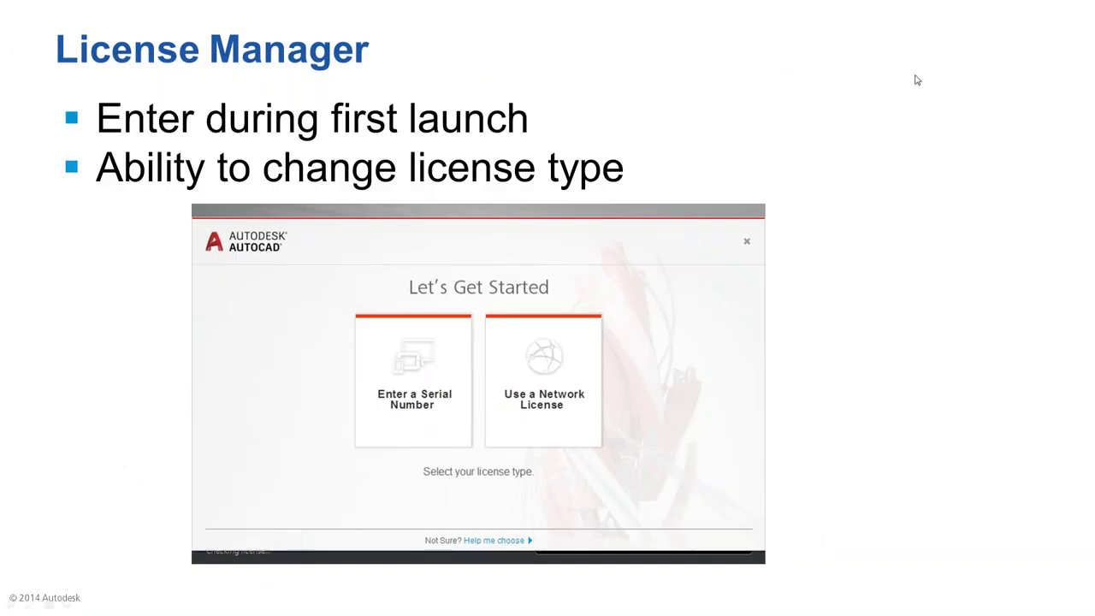
# - Leave the slide show, relaunch AutoCAD 2017 from the desktop, and close the Drawing Recovery Manager
pyautogui.press('Escape')
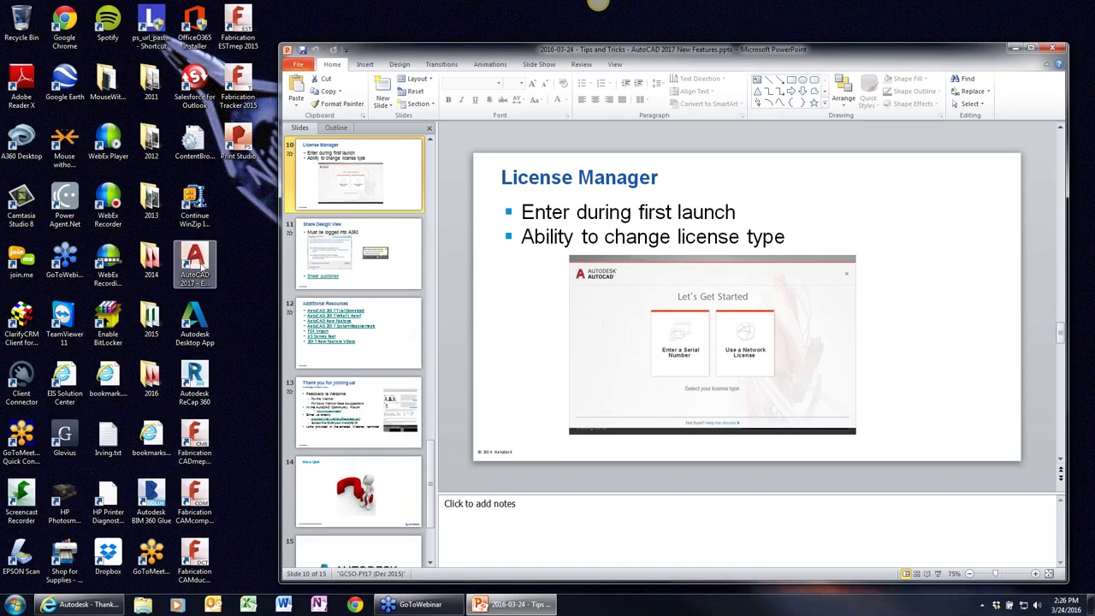
pyautogui.doubleClick(202, 268)
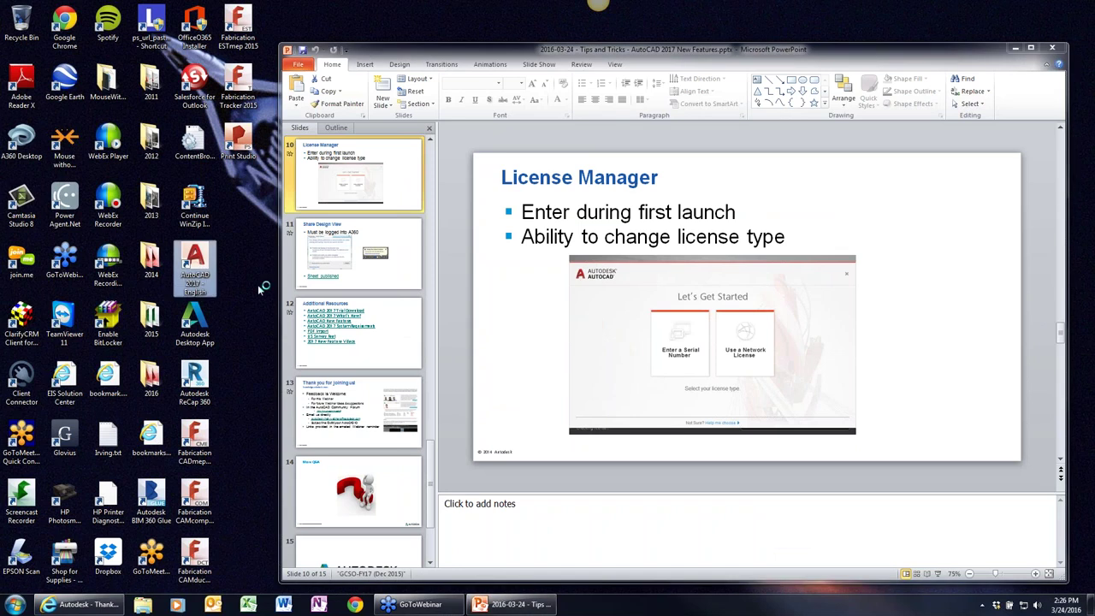
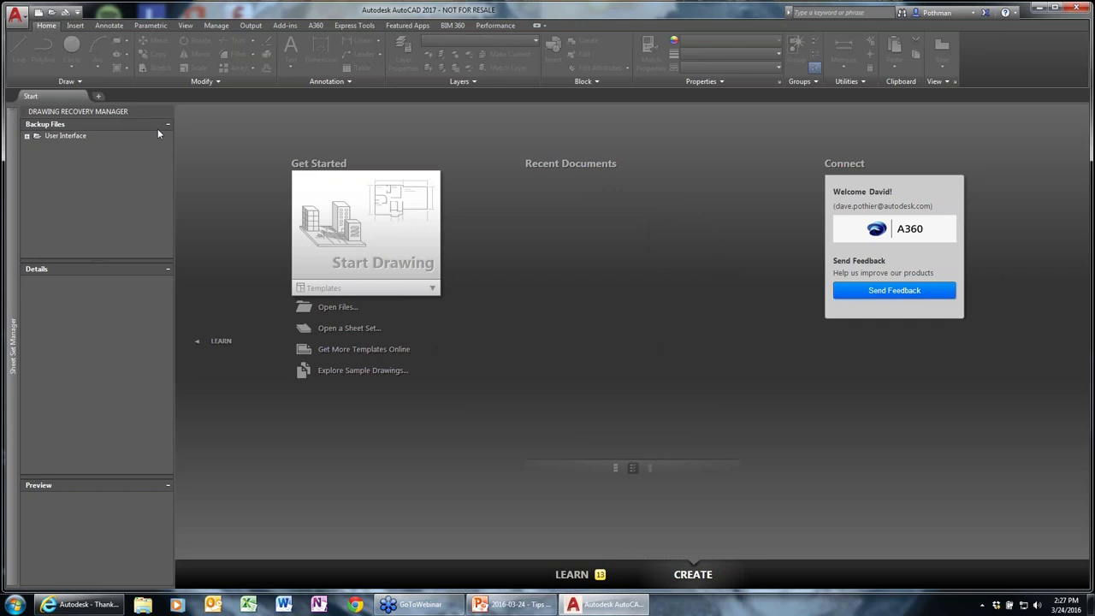
pyautogui.click(169, 113)
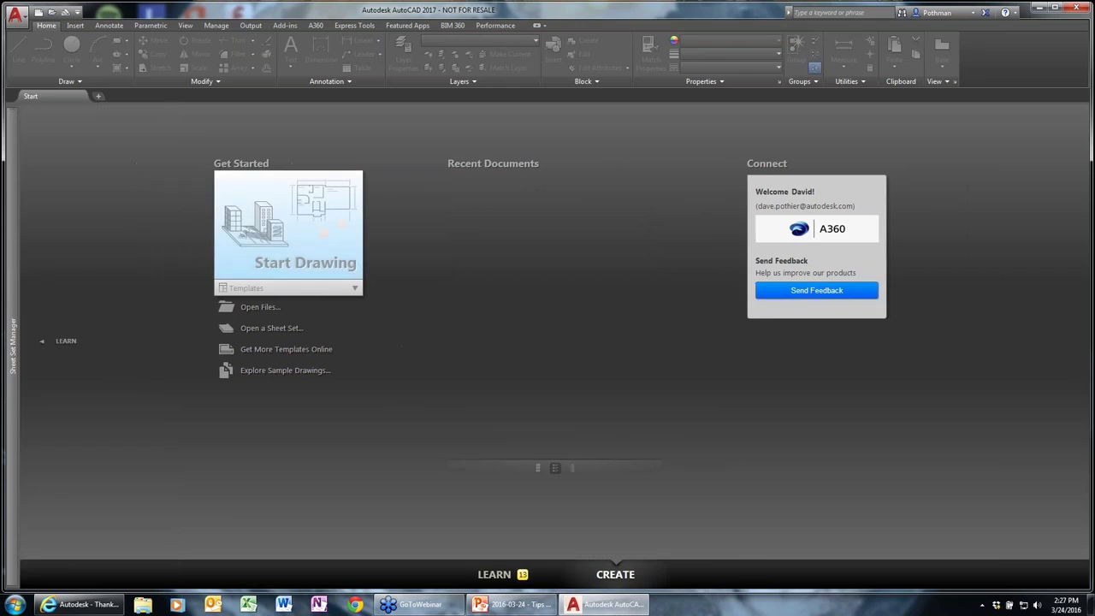
# - Load the recent AutoCAD 2017 Launch Demo sheet set and open its User Interface sheet
pyautogui.moveTo(14, 318)
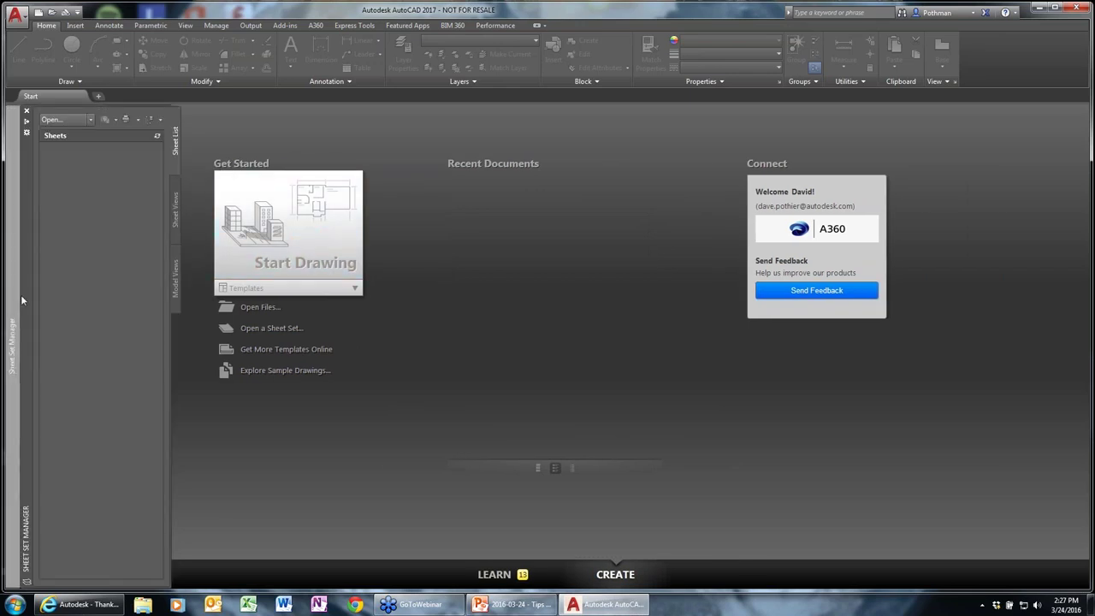
pyautogui.click(90, 119)
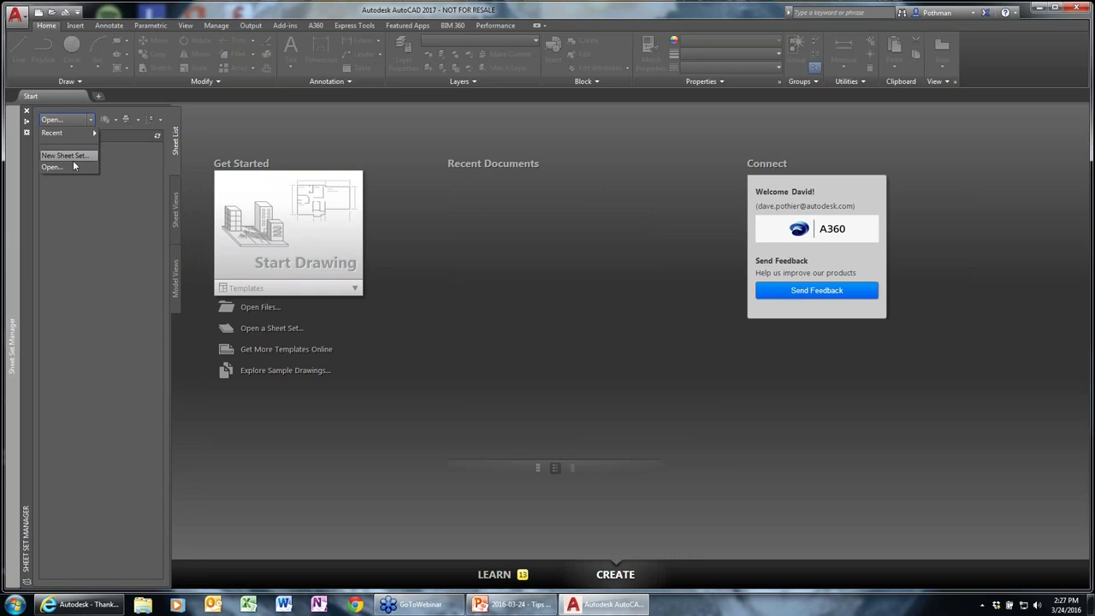
pyautogui.moveTo(76, 131)
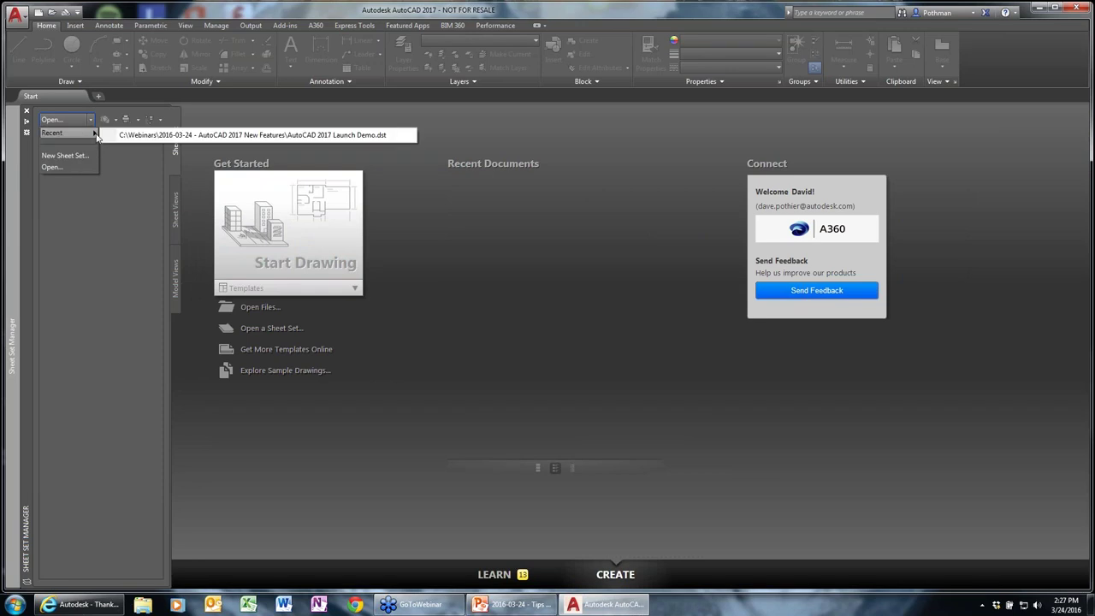
pyautogui.click(155, 137)
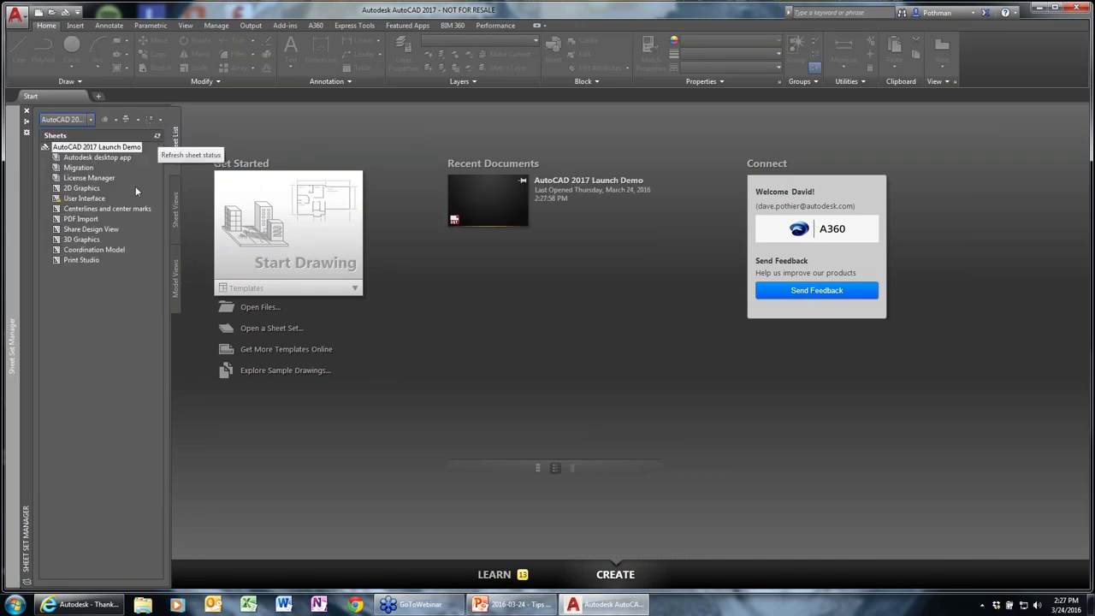
pyautogui.click(89, 198)
pyautogui.doubleClick(85, 199)
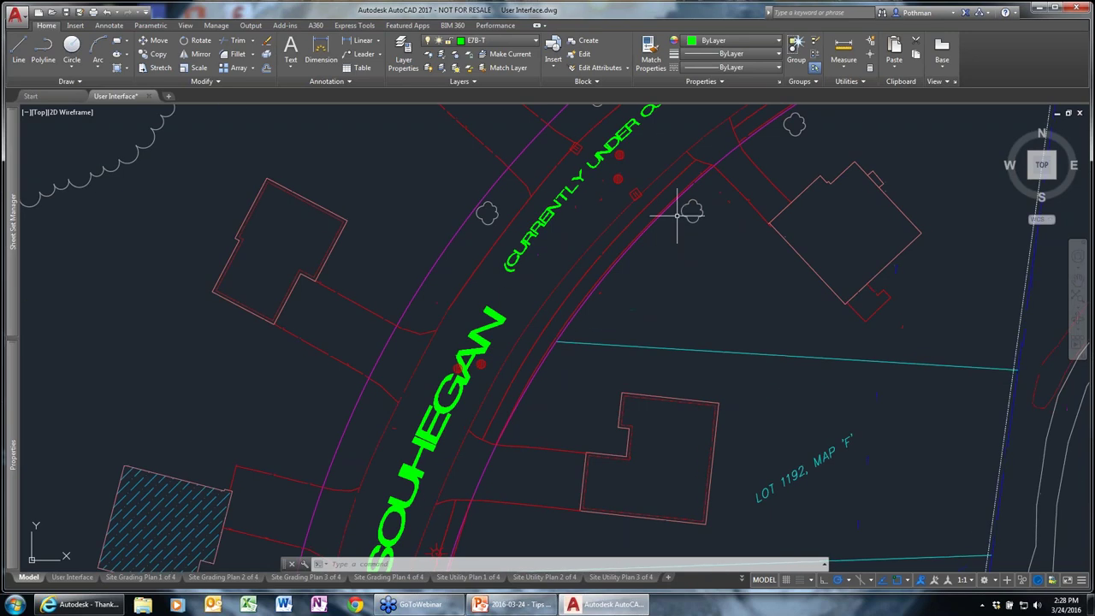
# - Edit the LOT 961 label north of DRIVE so that it reads LOT 961, MAP 'F'
pyautogui.moveTo(663, 234); pyautogui.dragTo(472, 420, button='middle')
pyautogui.scroll(-3, 477, 330)
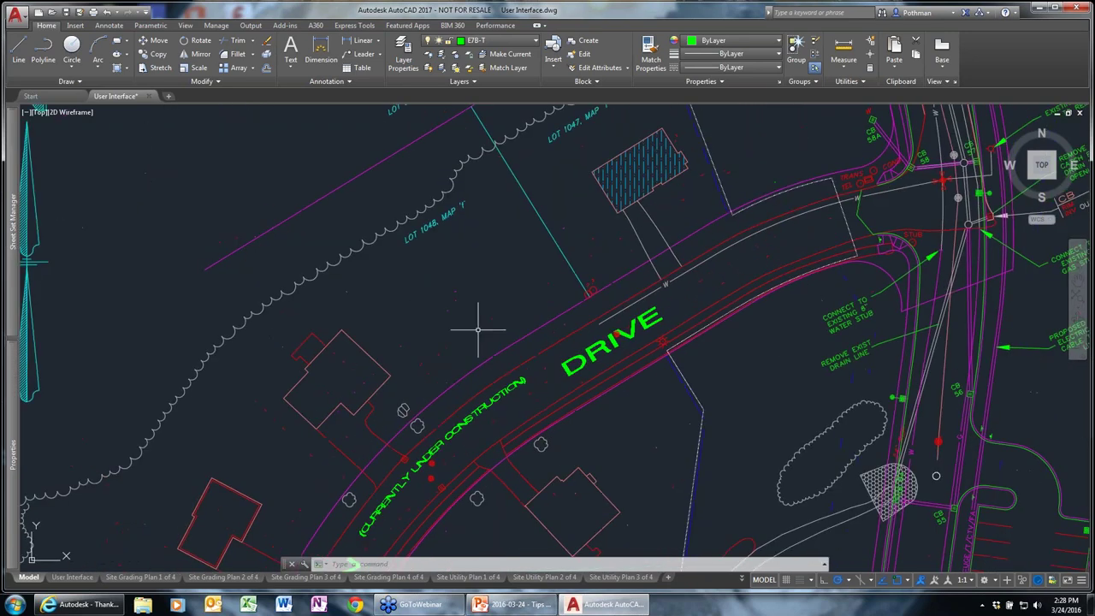
pyautogui.moveTo(476, 330)
pyautogui.mouseDown(button='middle')
pyautogui.moveTo(472, 308)
pyautogui.moveTo(411, 440)
pyautogui.mouseUp(button='middle')
pyautogui.scroll(-3, 391, 482)
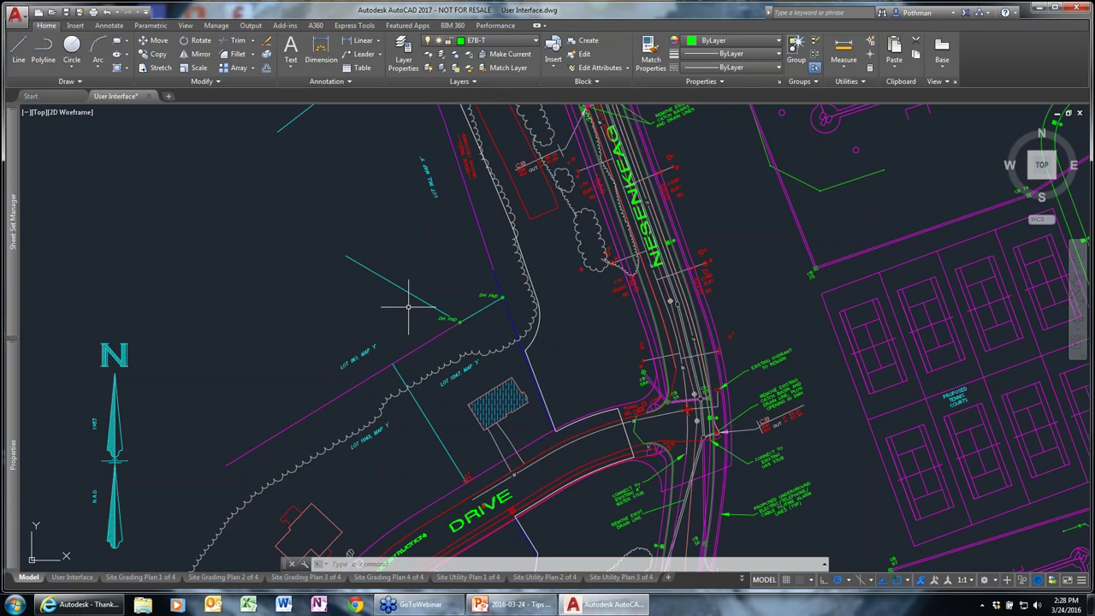
pyautogui.scroll(5, 379, 340)
pyautogui.moveTo(342, 384); pyautogui.dragTo(392, 241, button='middle')
pyautogui.scroll(3, 392, 241)
pyautogui.scroll(-4, 360, 257)
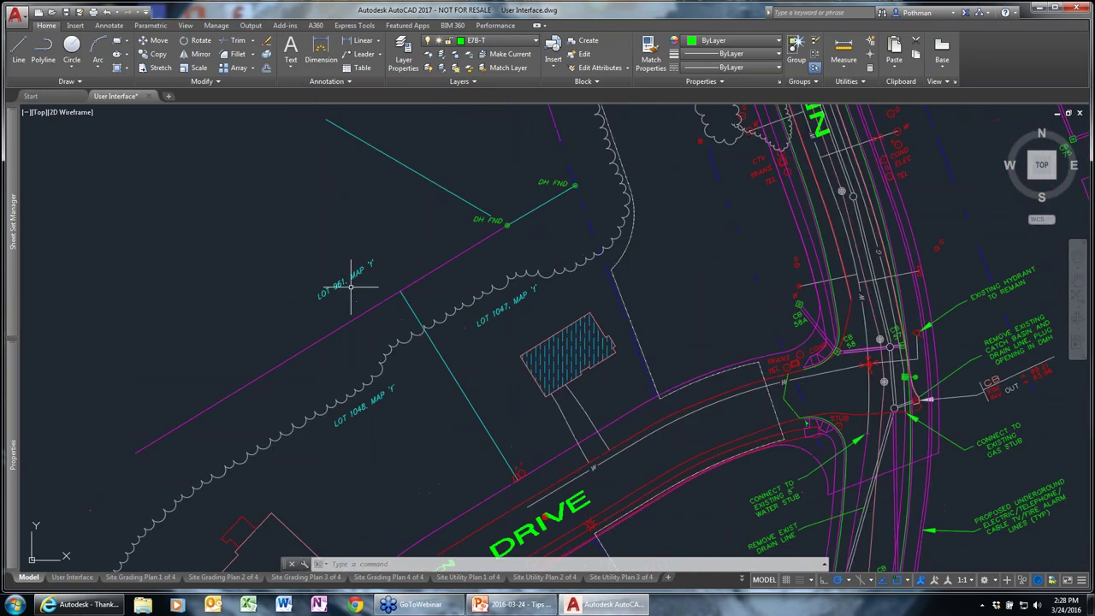
pyautogui.click(356, 273)
pyautogui.rightClick(354, 277)
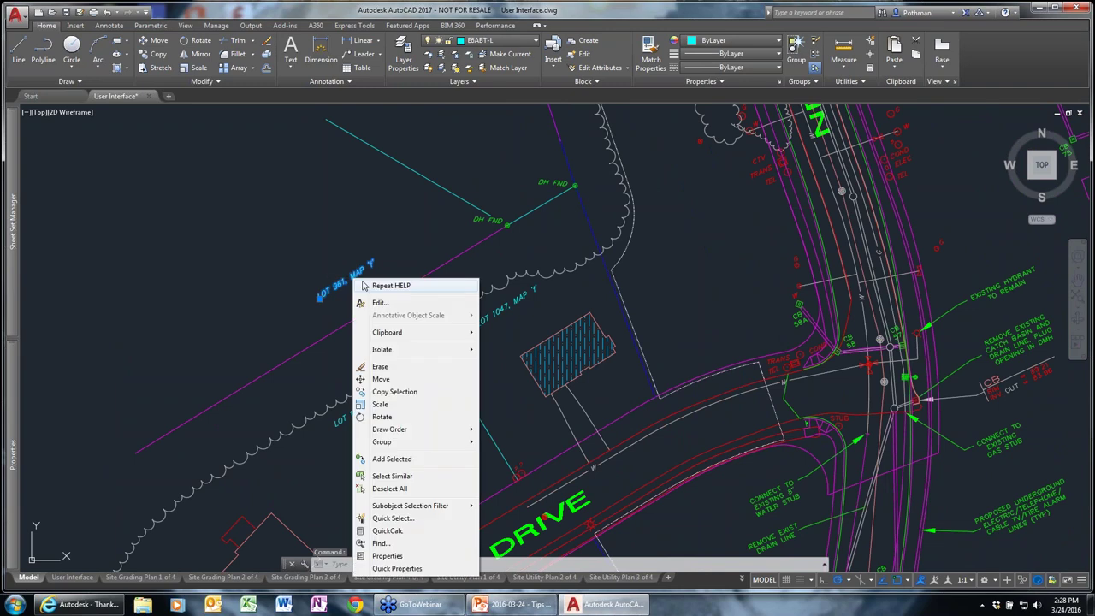
pyautogui.click(379, 304)
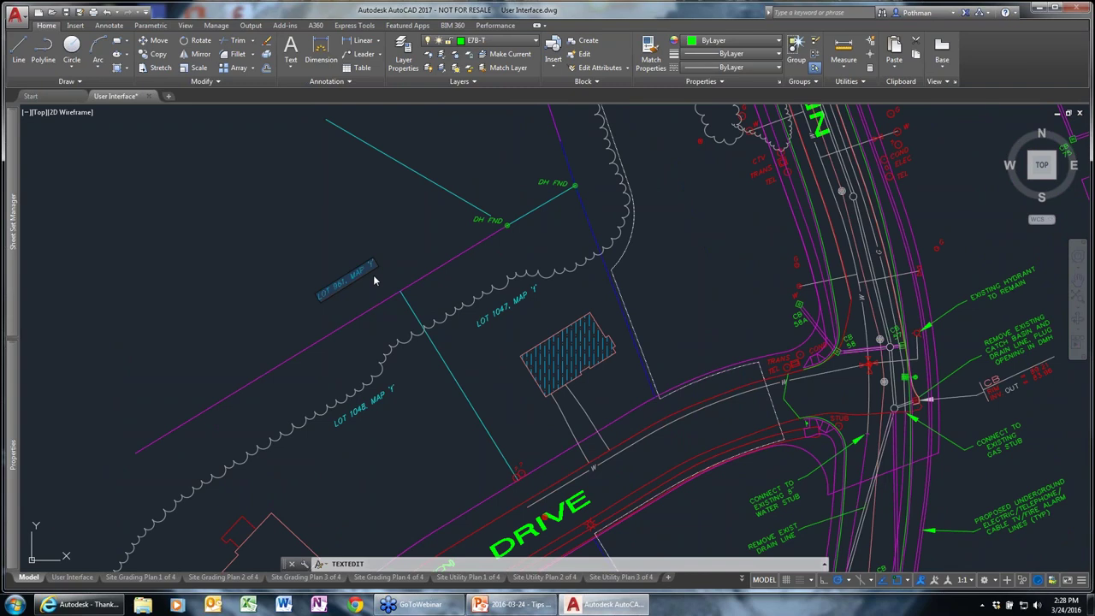
pyautogui.press('End')
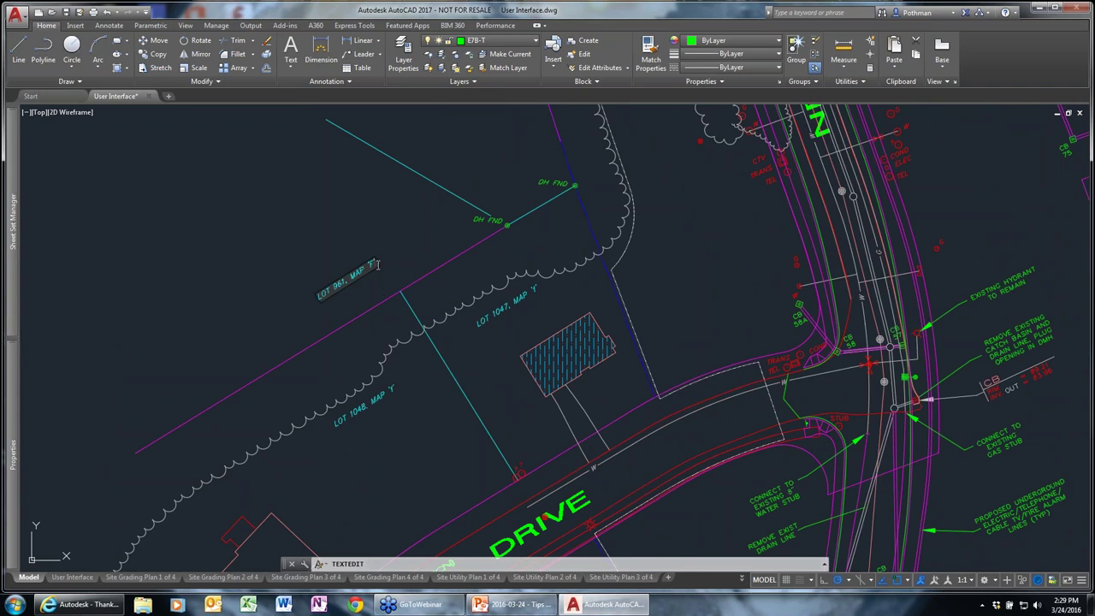
pyautogui.click(413, 399)
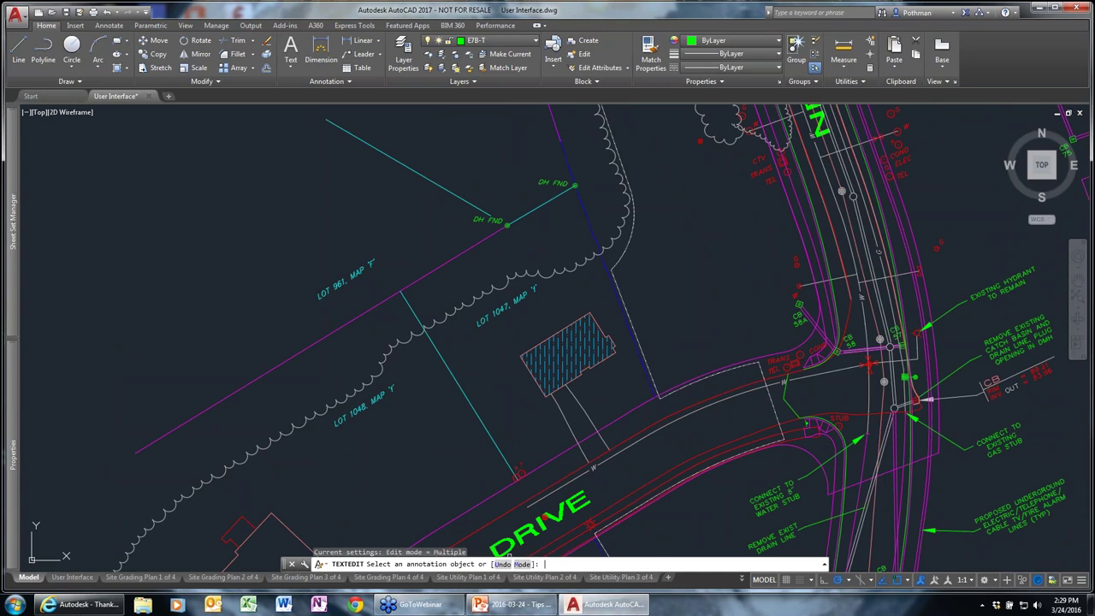
# - Set the text edit mode to Multiple and change the LOT 1048 label to read LOT 1048, MAP 'F'
pyautogui.click(523, 565)
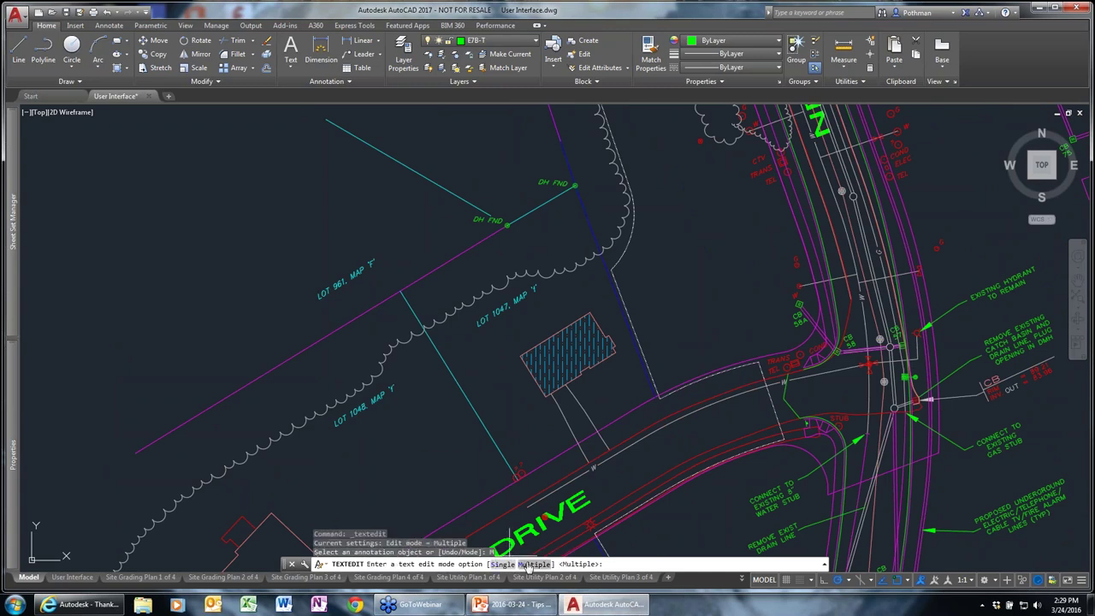
pyautogui.click(531, 565)
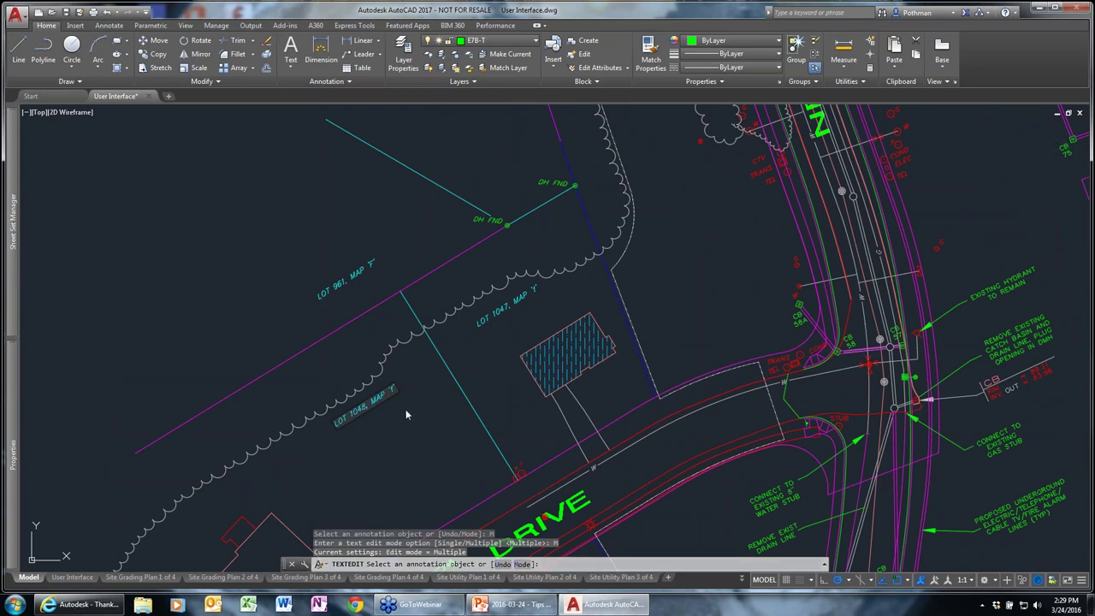
pyautogui.write("F'")
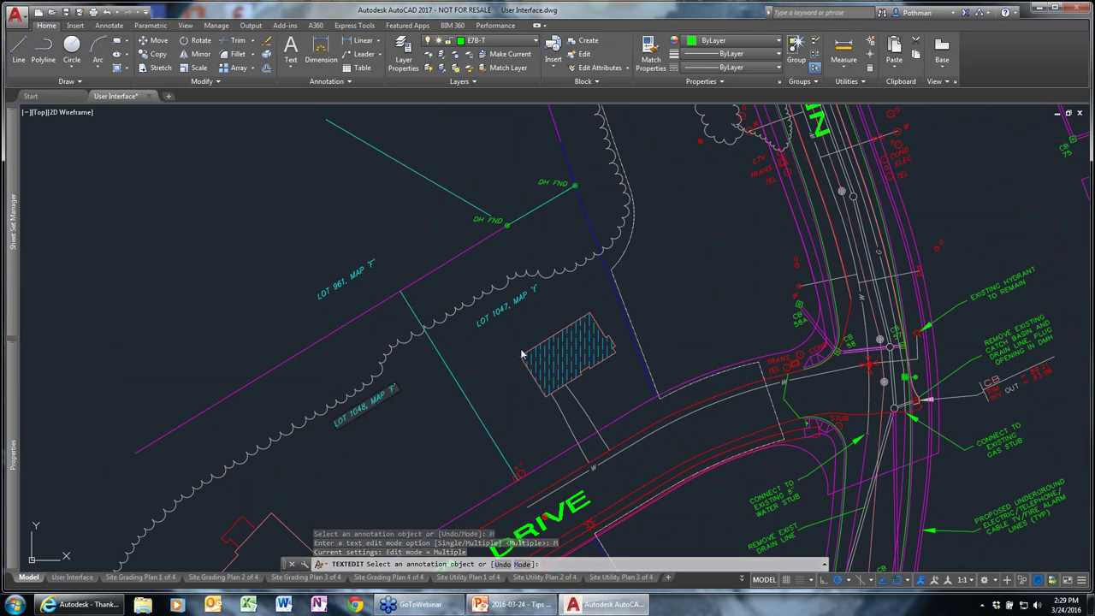
pyautogui.press('Return')
# - Change the LOT 1047 label to read LOT 1047, MAP 'F', and end text editing
pyautogui.click(517, 312)
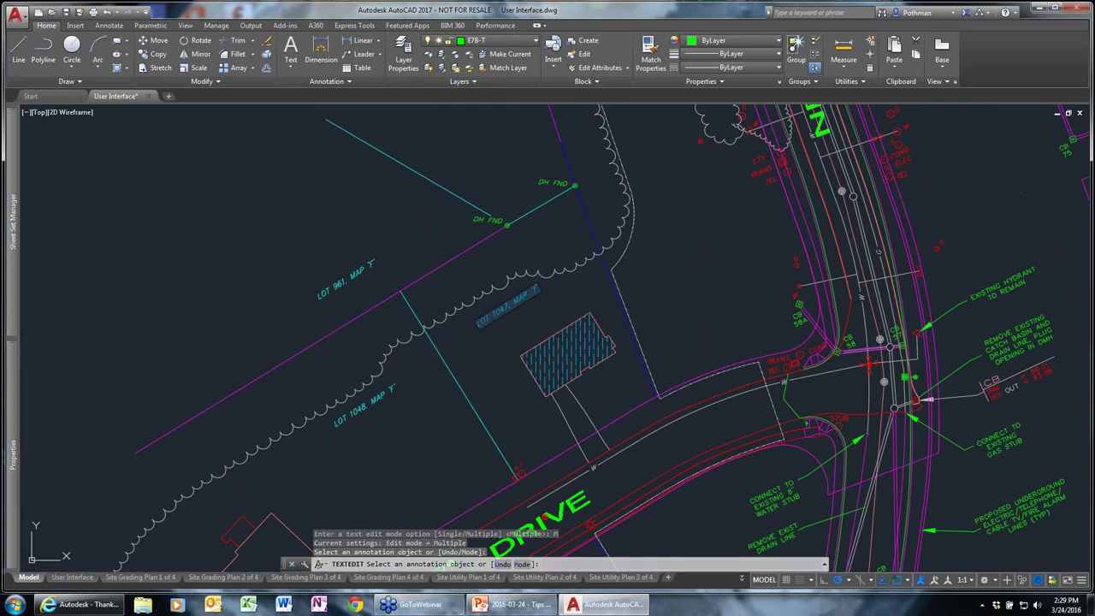
pyautogui.moveTo(538, 294); pyautogui.dragTo(524, 299)
pyautogui.write("F'")
pyautogui.press('Return')
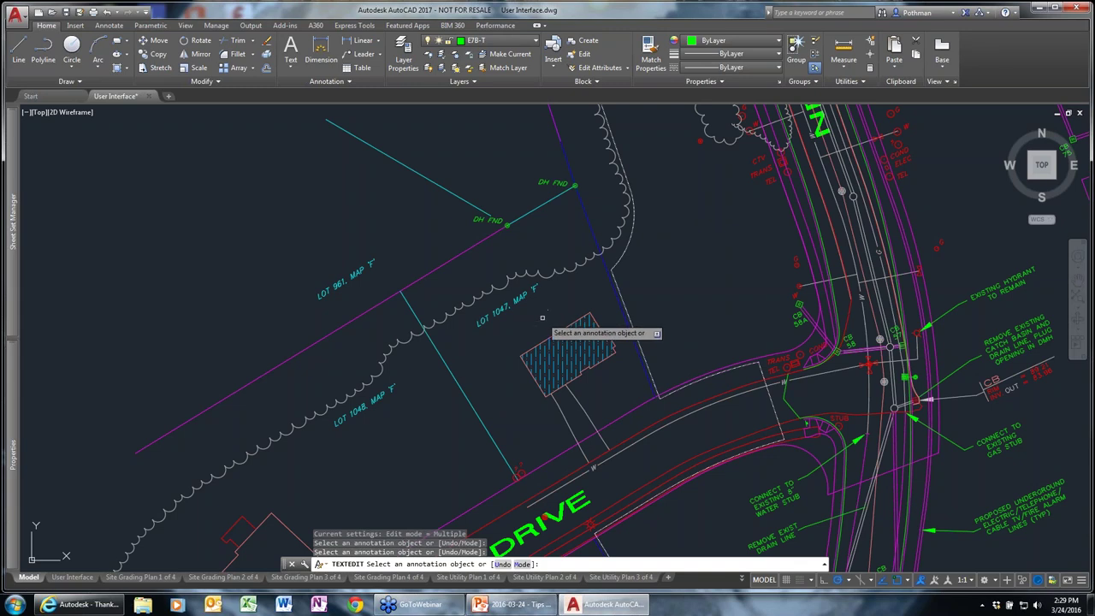
pyautogui.press('Escape')
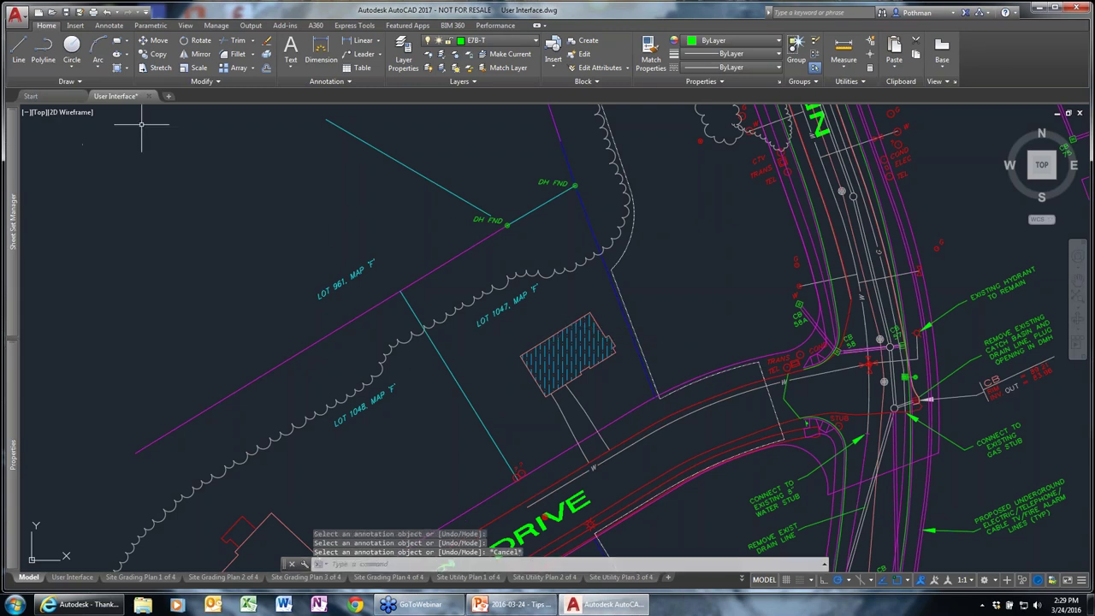
# - Close the User Interface drawing without saving its changes and open the Center drawing's sheet
pyautogui.click(148, 96)
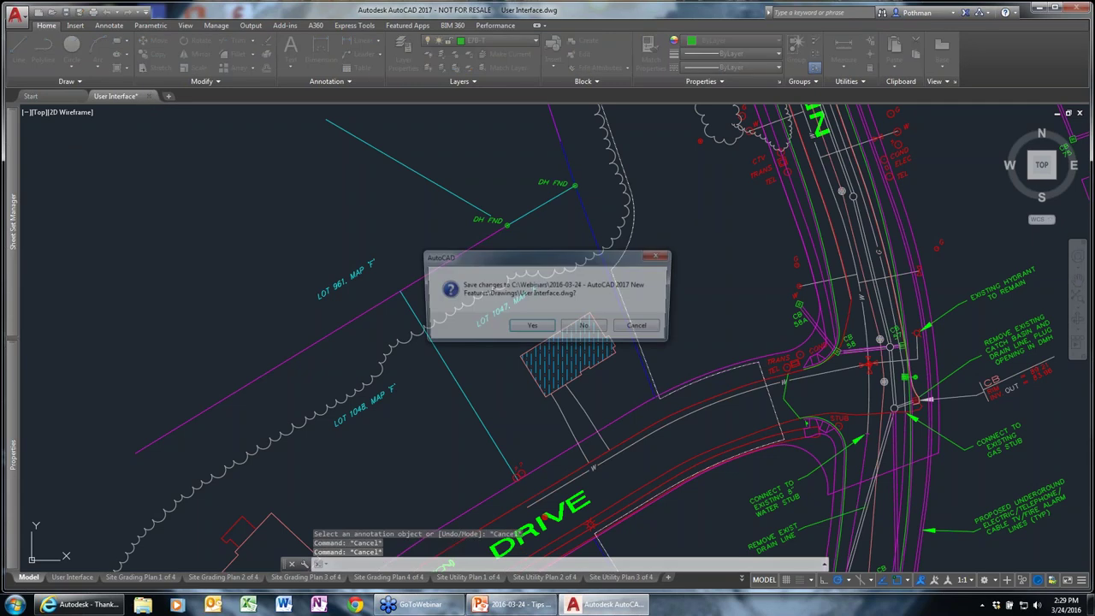
pyautogui.click(580, 328)
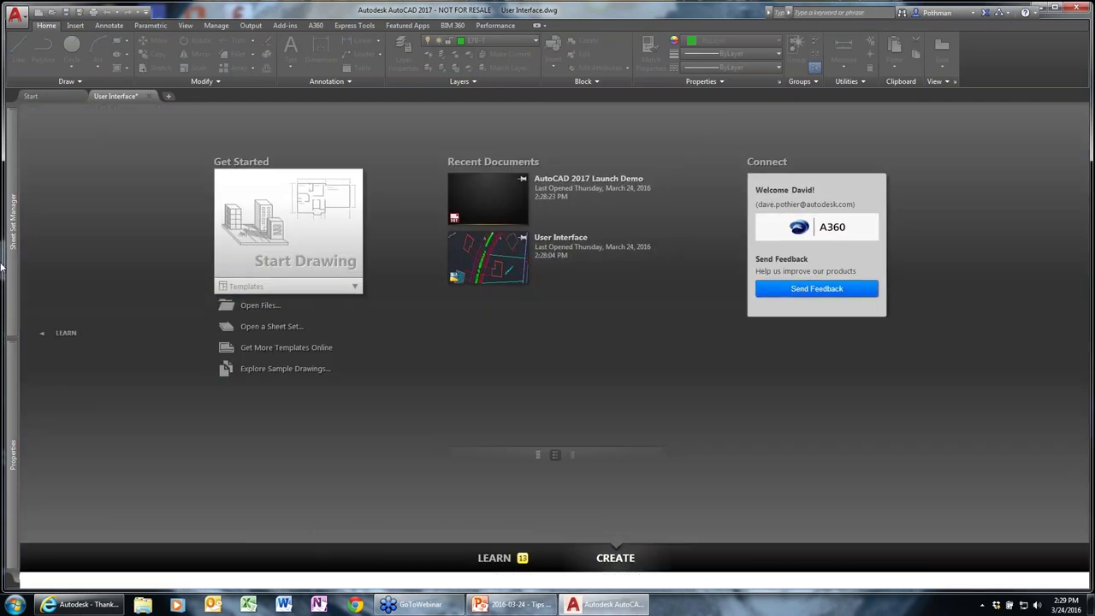
pyautogui.moveTo(6, 269)
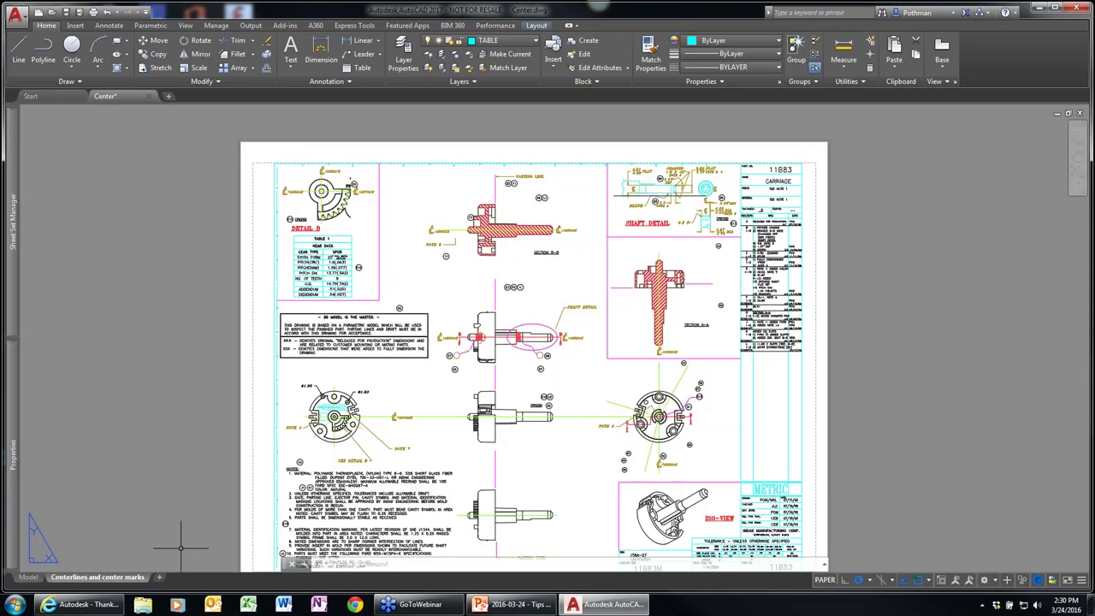
# - Switch to model space and add a centerline between the upper and lower edges of the shaft's wide section
pyautogui.click(29, 577)
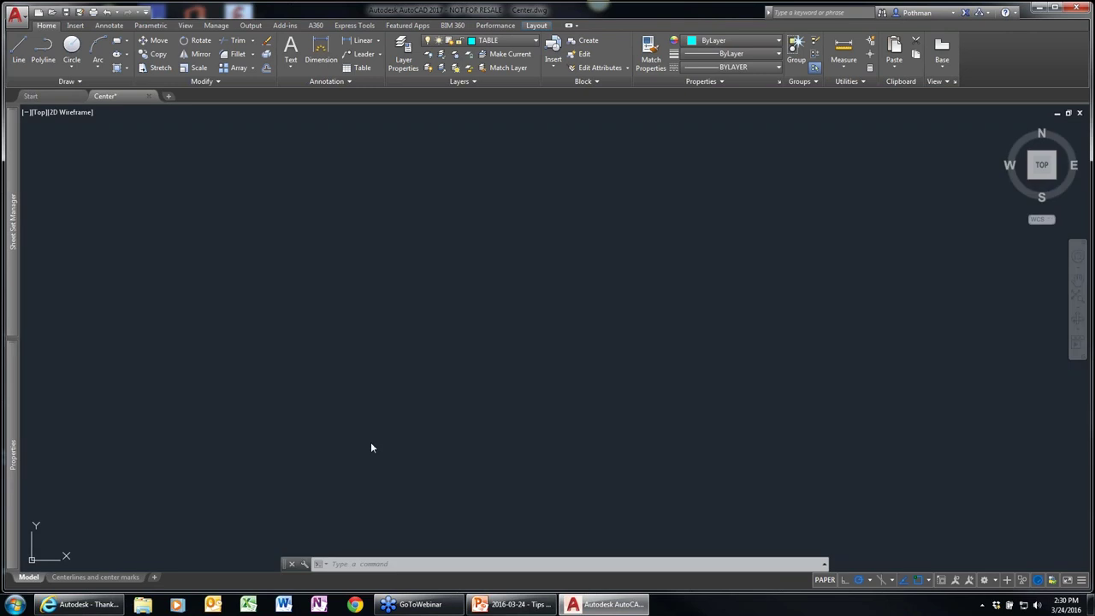
pyautogui.click(109, 25)
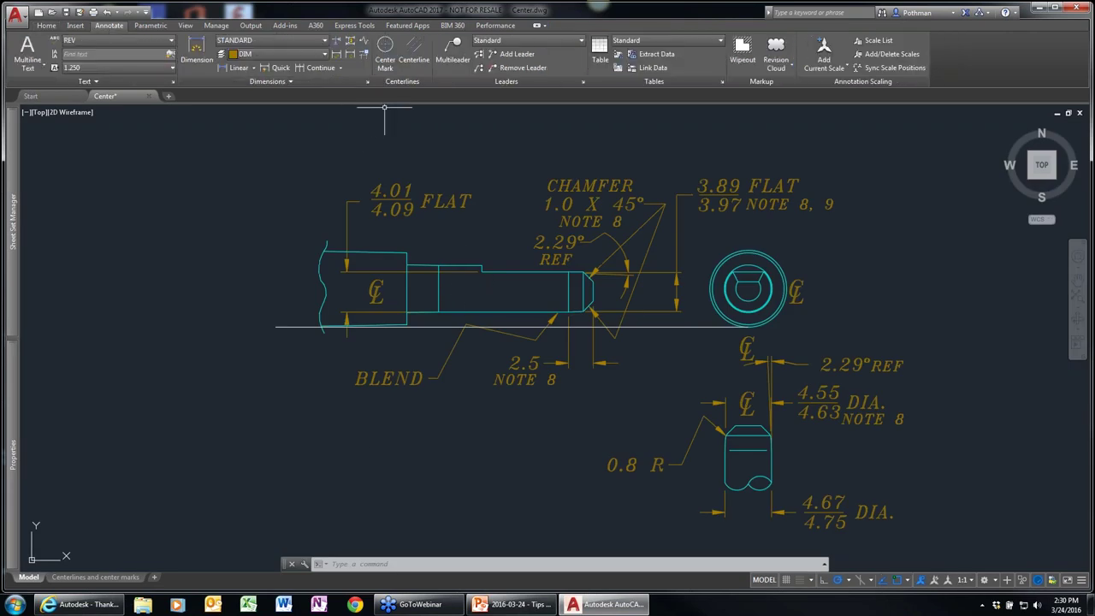
pyautogui.click(415, 62)
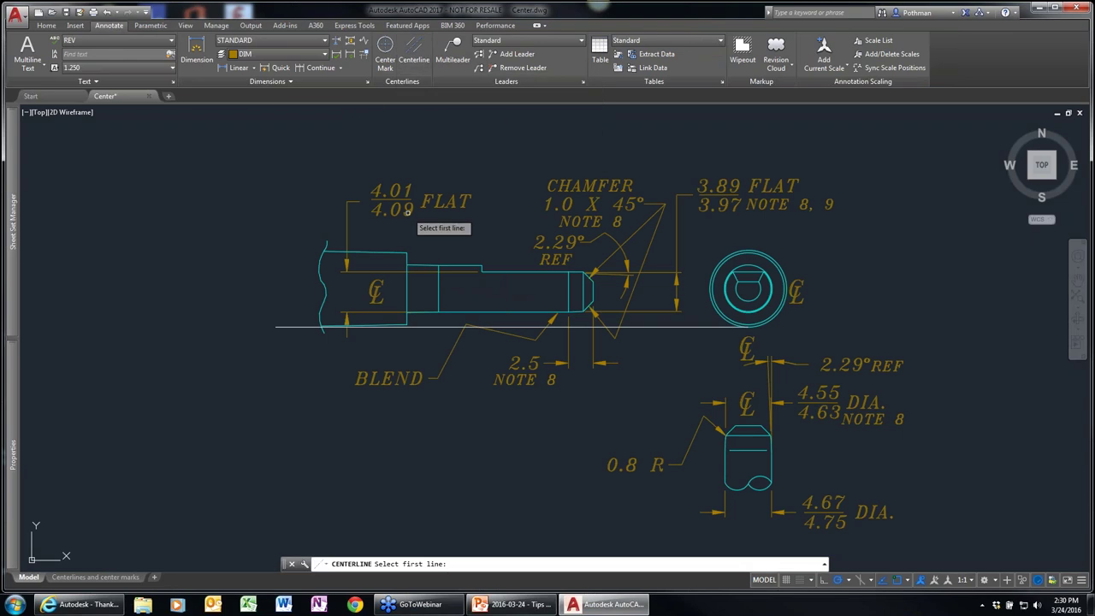
pyautogui.click(378, 252)
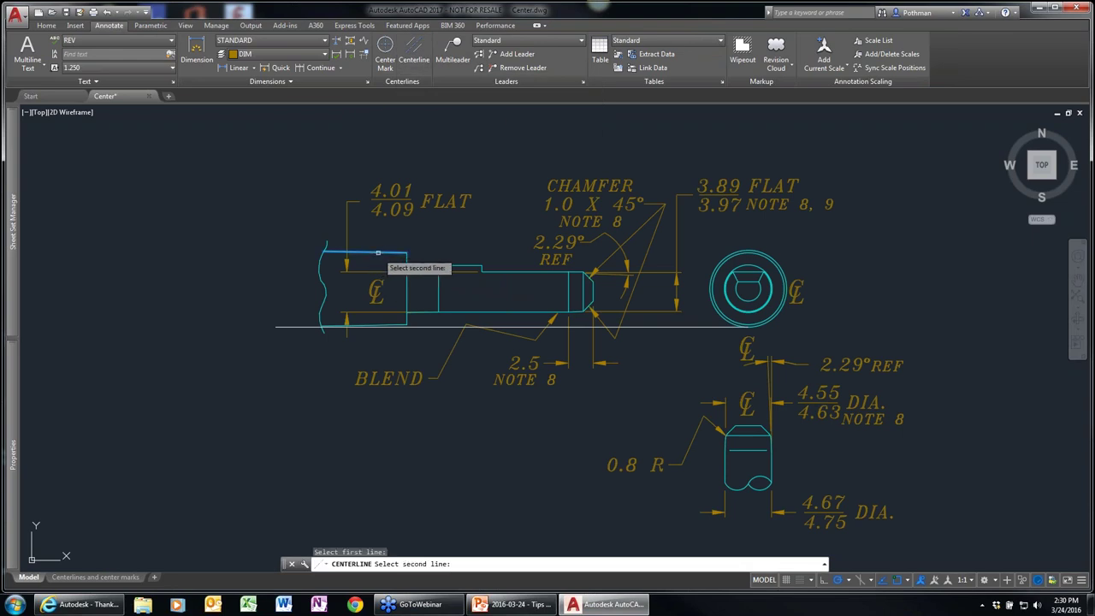
pyautogui.click(376, 325)
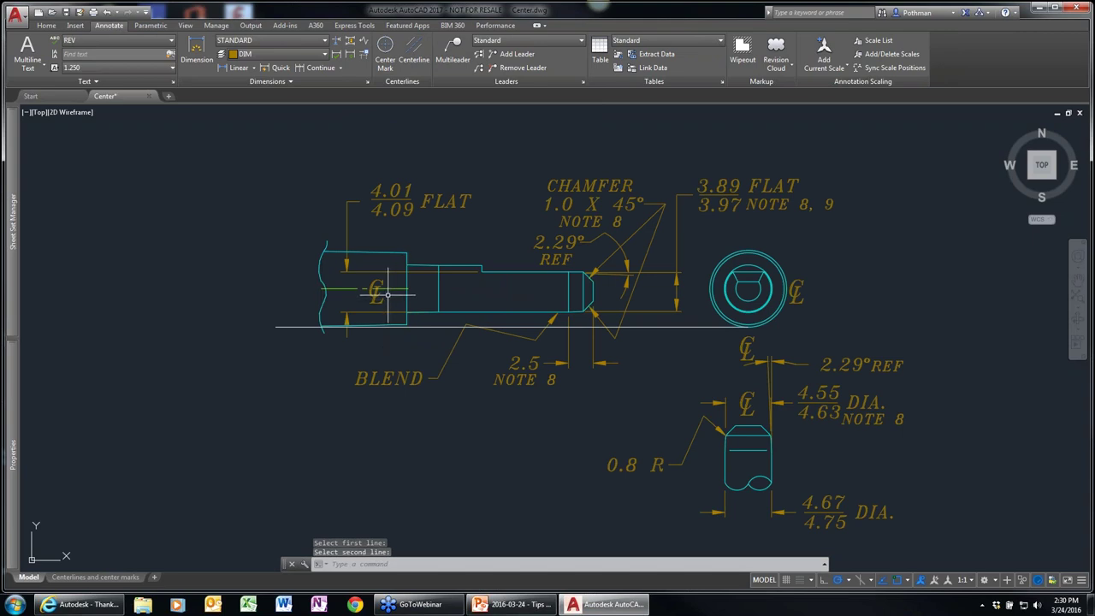
# - Add a centerline between the two vertical edges of the small pin view below the circular view
pyautogui.click(413, 53)
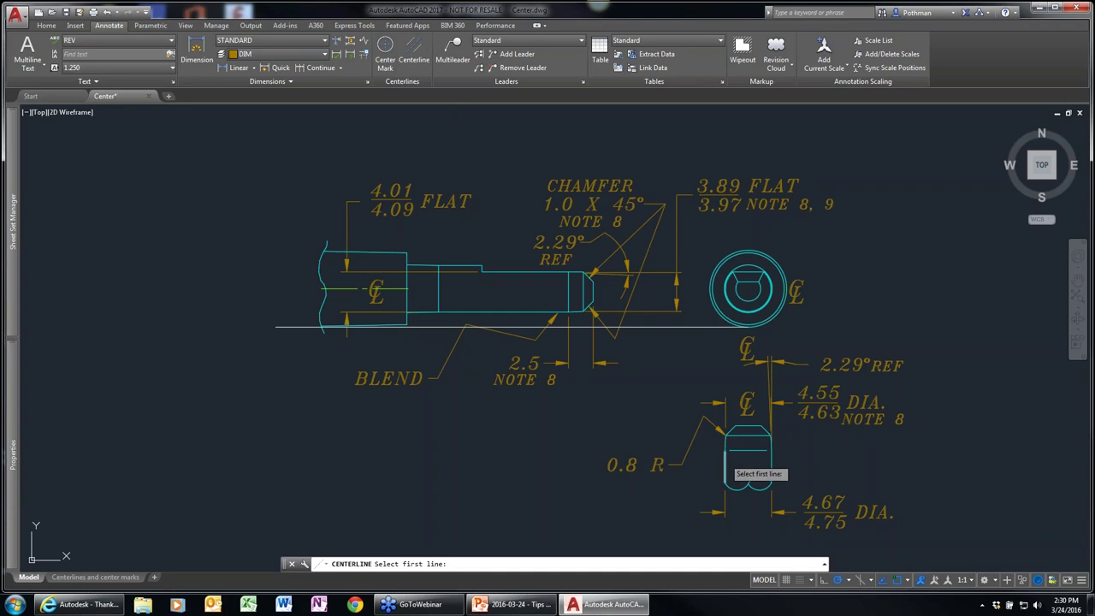
pyautogui.click(726, 459)
pyautogui.click(769, 457)
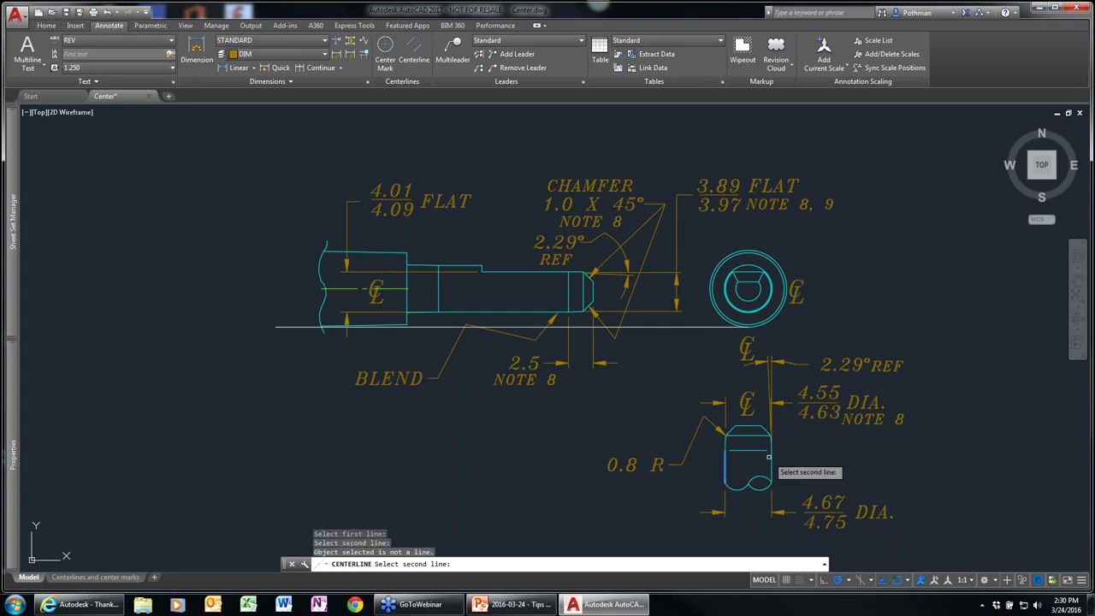
pyautogui.click(770, 462)
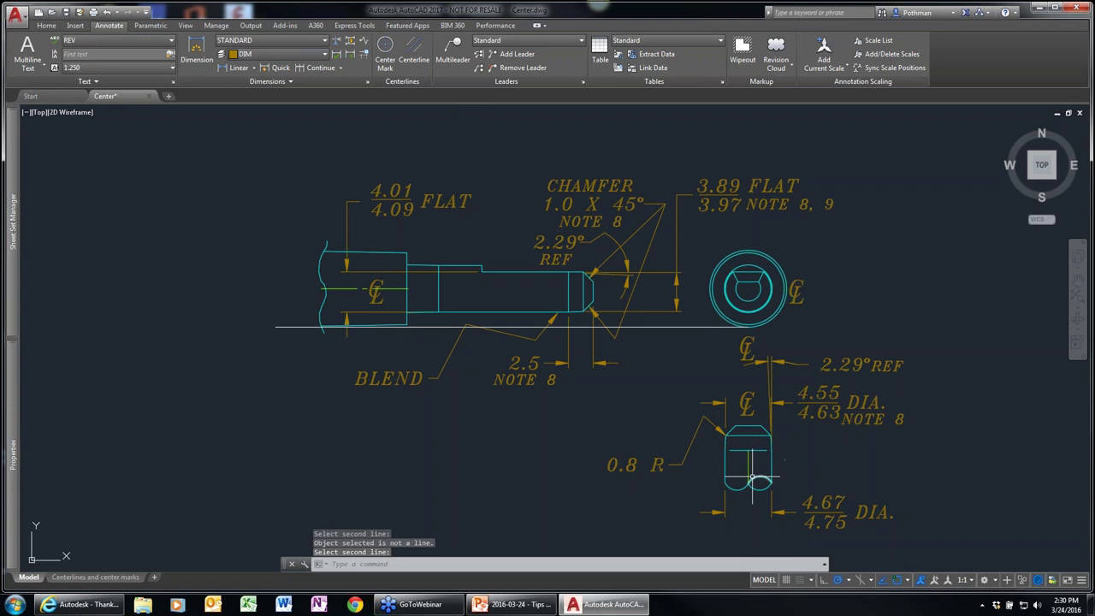
pyautogui.click(768, 467)
# - Stretch both ends of the pin's vertical centerline so they extend beyond the pin's upper and lower outlines
pyautogui.click(748, 451)
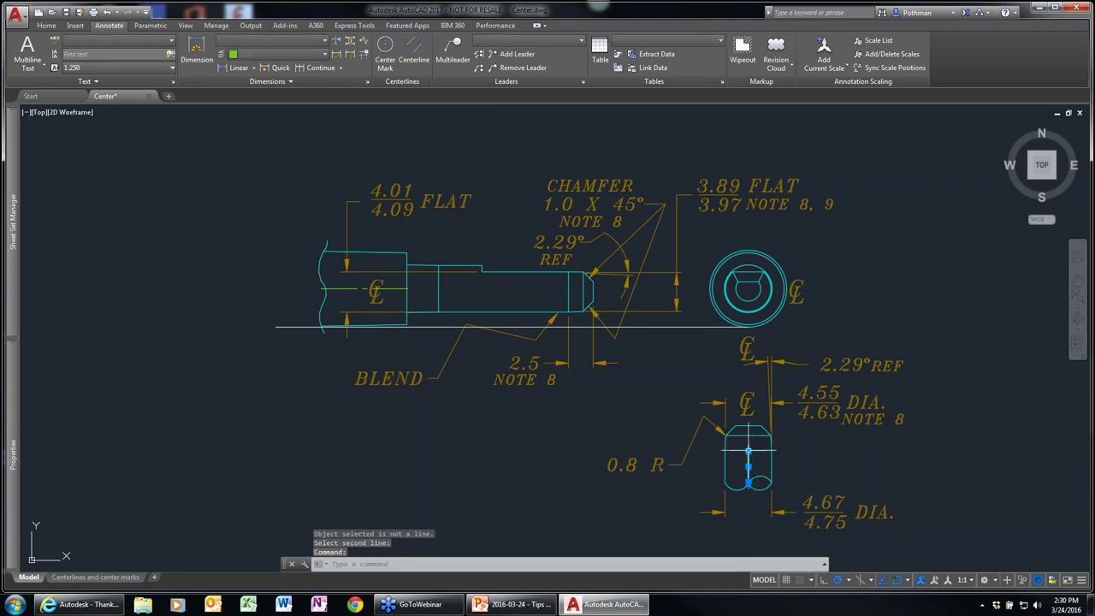
pyautogui.click(749, 482)
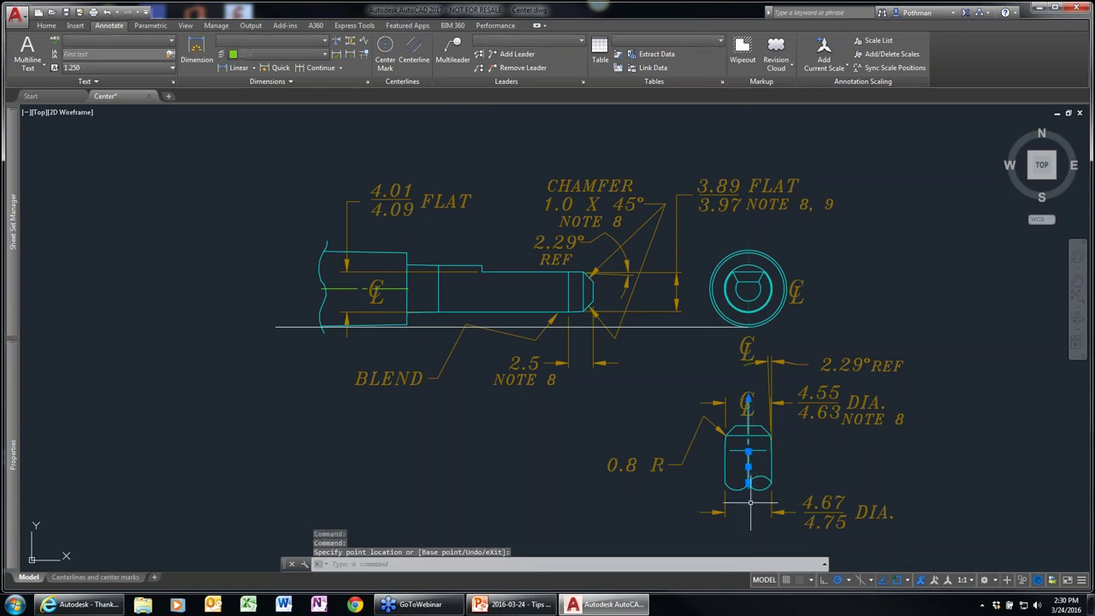
pyautogui.click(751, 484)
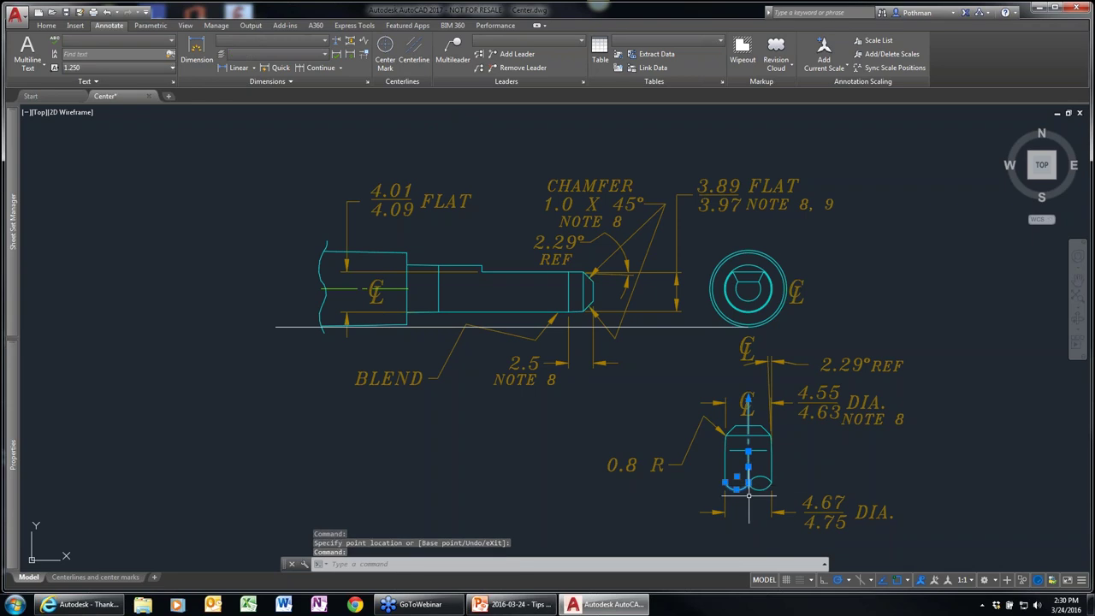
pyautogui.press('Escape')
pyautogui.press('Escape')
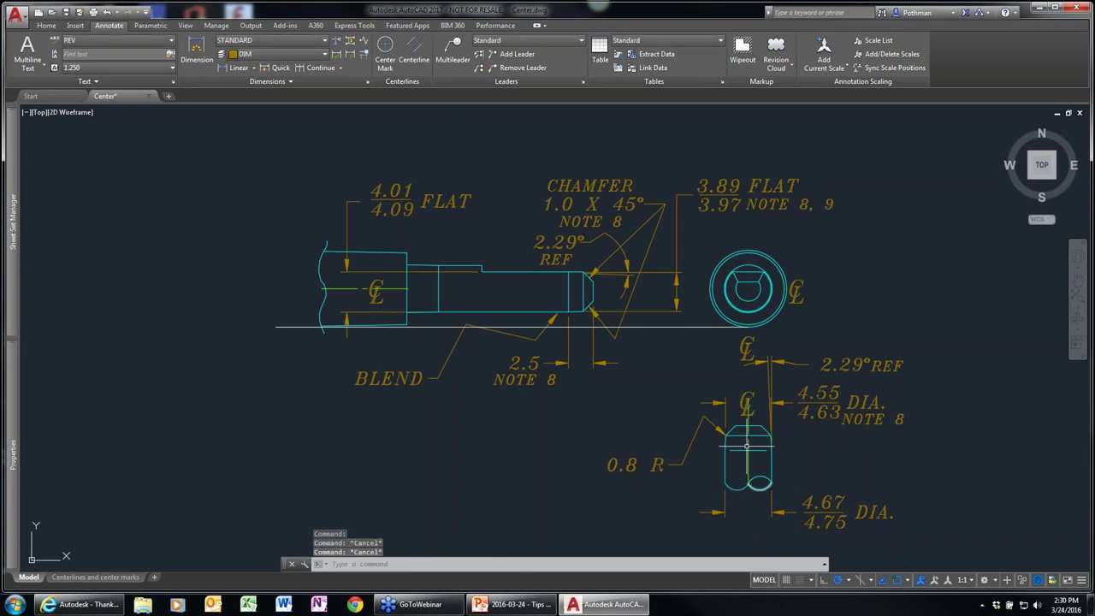
pyautogui.click(749, 463)
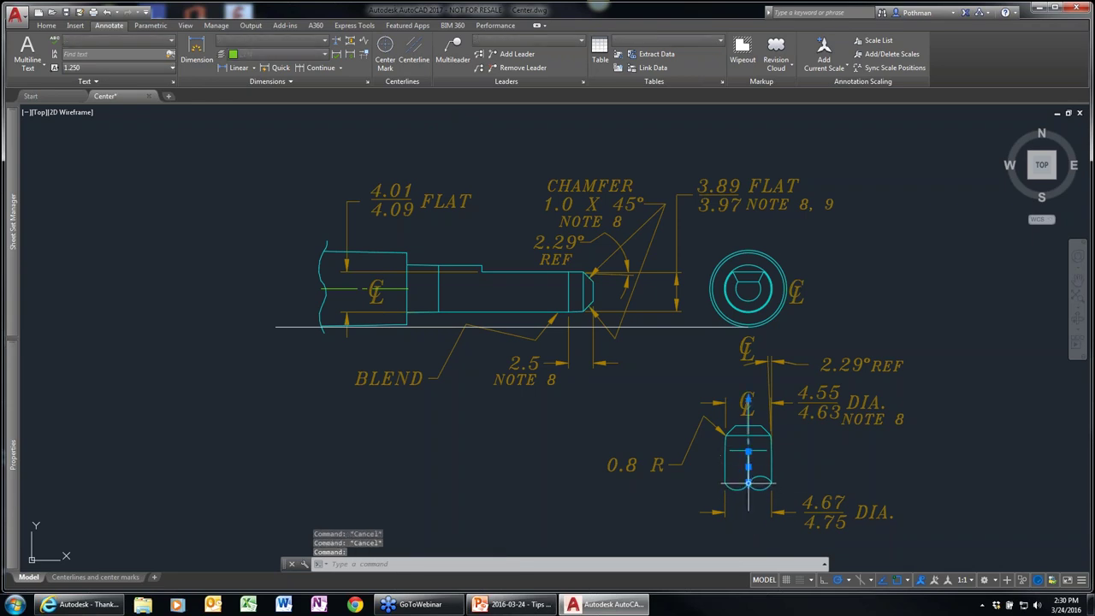
pyautogui.click(749, 482)
pyautogui.press('Escape')
pyautogui.press('Escape')
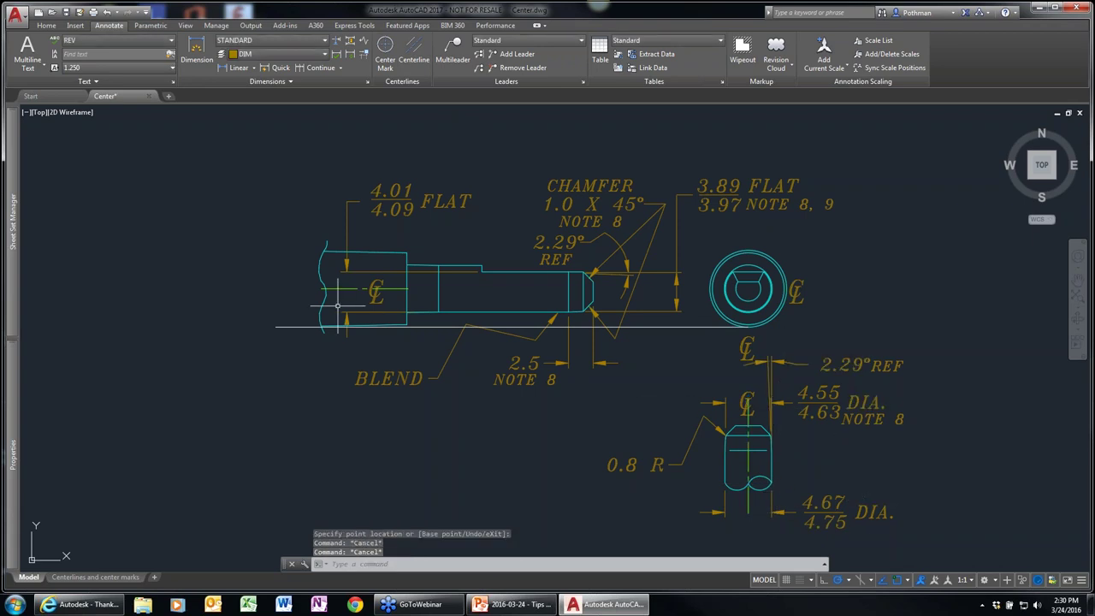
# - Extend the shaft's horizontal centerline from the wide section through to the chamfered tip
pyautogui.click(389, 289)
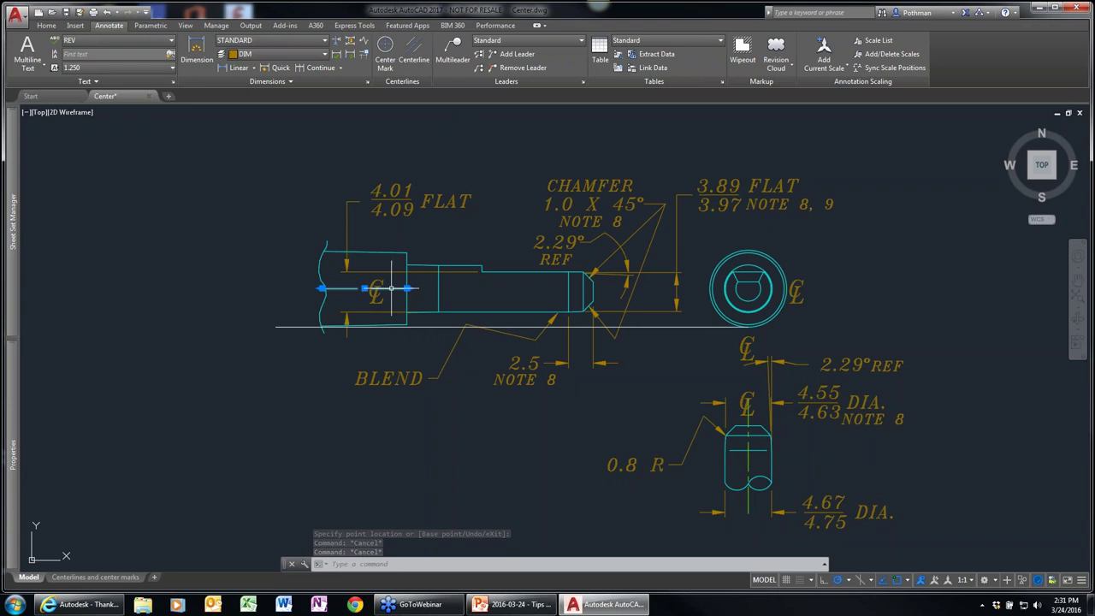
pyautogui.click(412, 291)
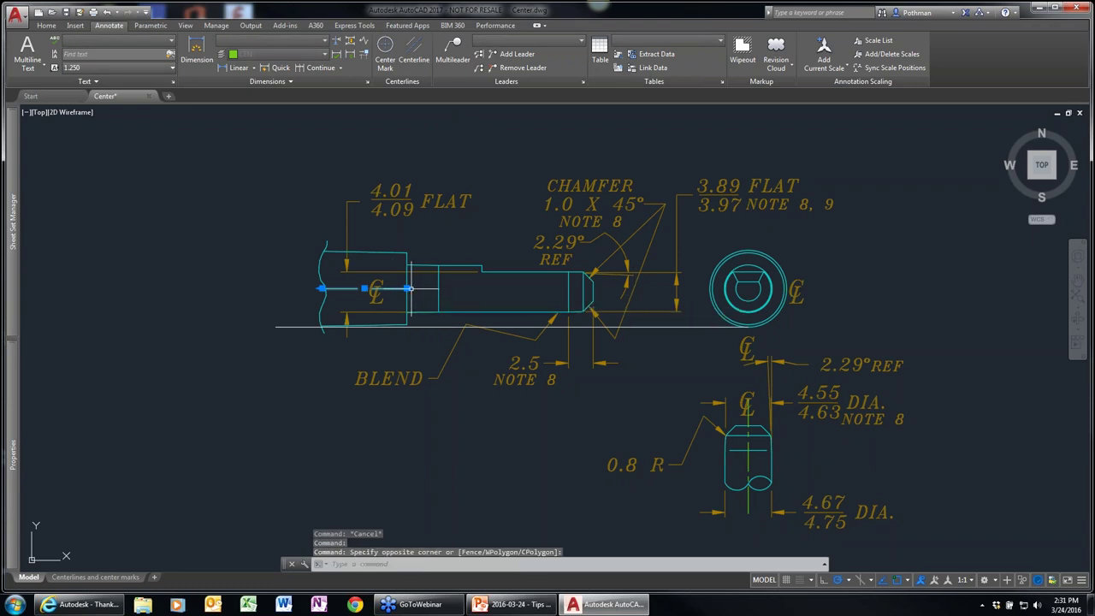
pyautogui.click(408, 288)
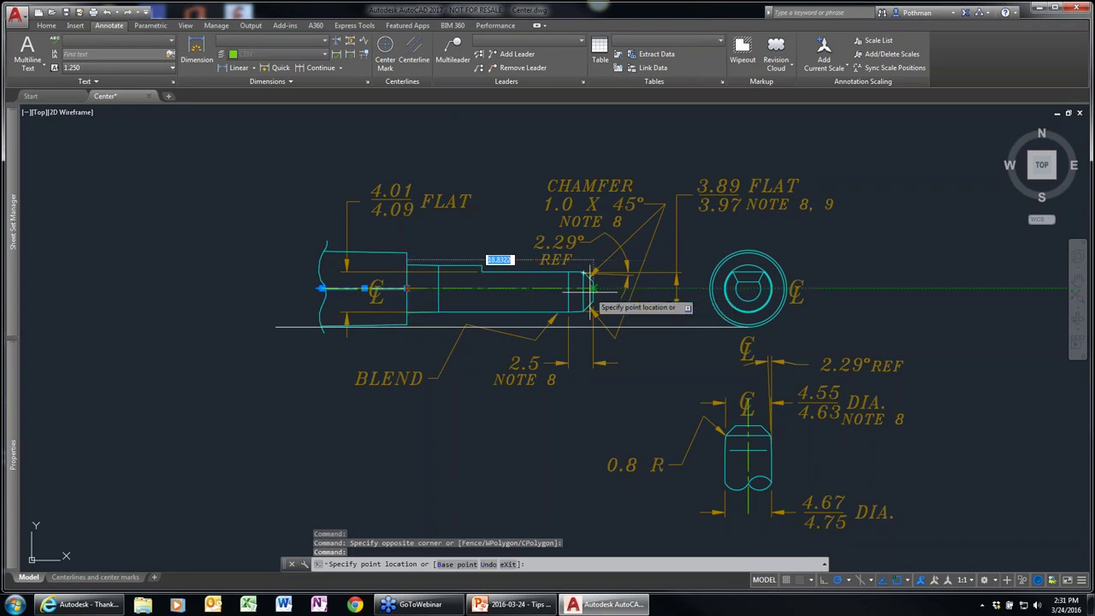
pyautogui.press('Escape')
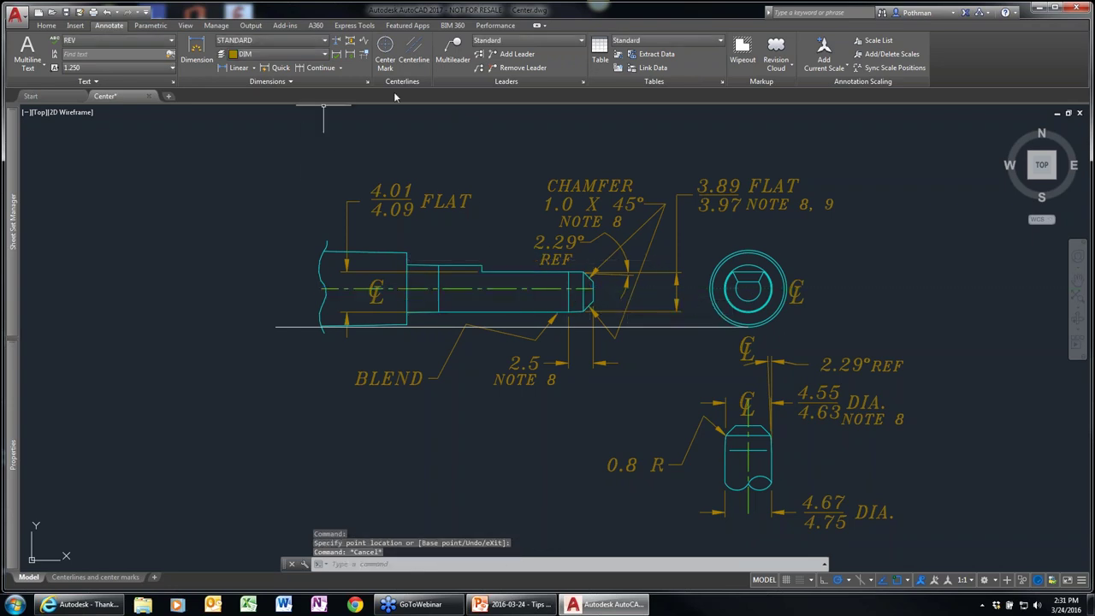
# - Add a center mark to the outermost circle of the circular view beside the shaft
pyautogui.click(385, 52)
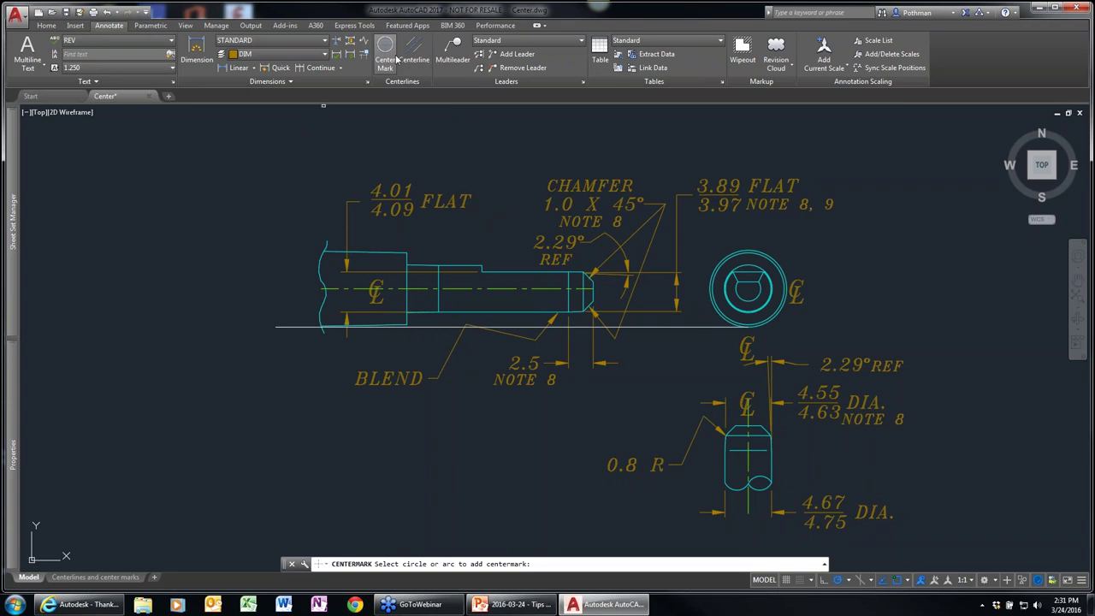
pyautogui.click(774, 259)
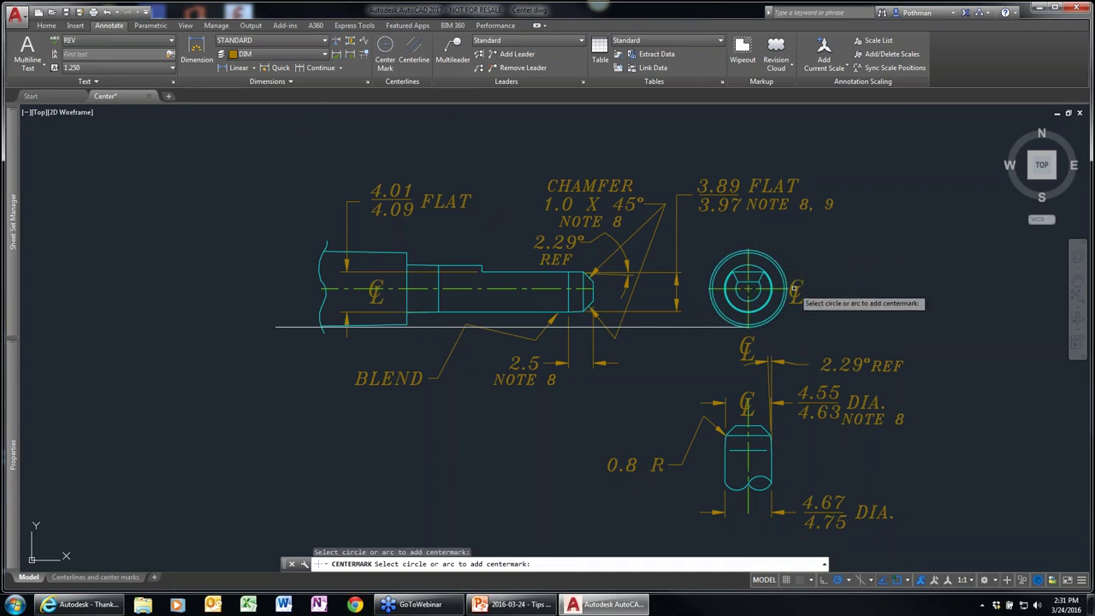
pyautogui.press('Return')
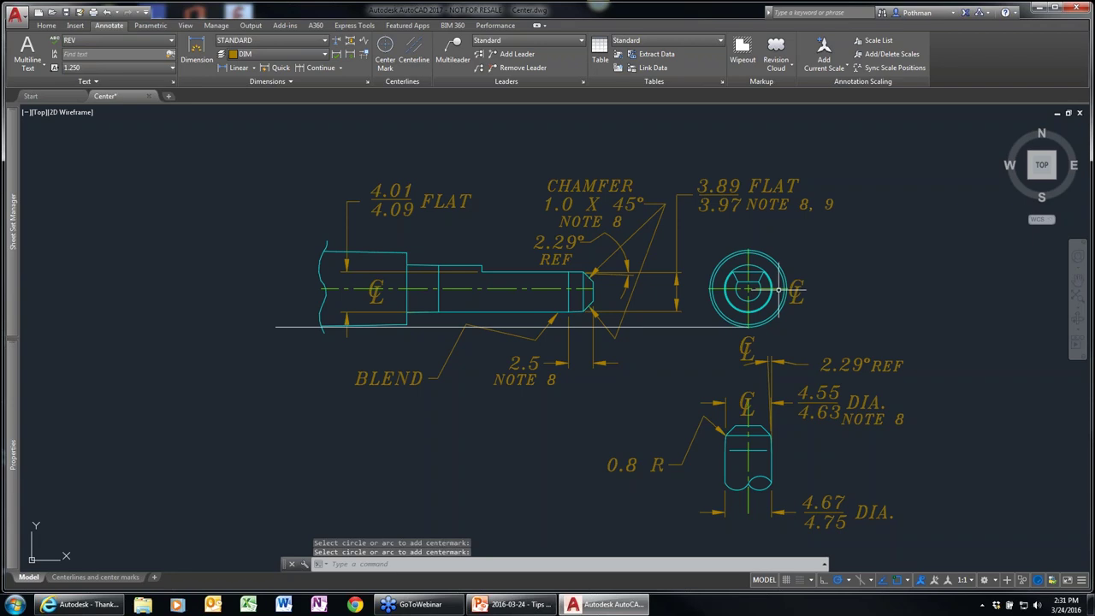
# - Try moving the second-largest circle of the circular view up and away from its concentric circles, and undo the move
pyautogui.click(785, 277)
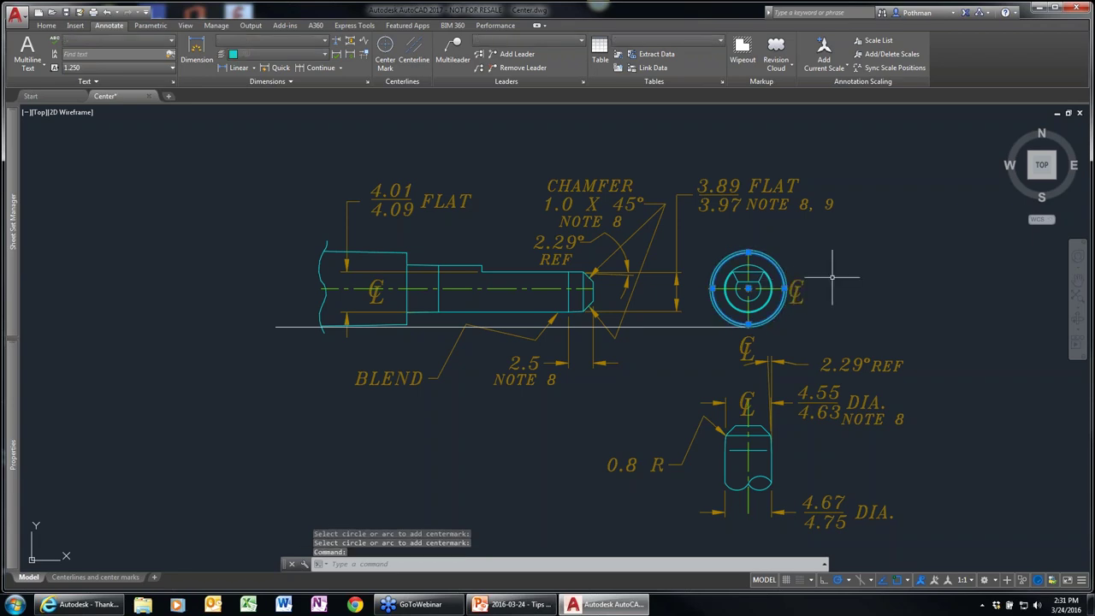
pyautogui.write('m')
pyautogui.press('Return')
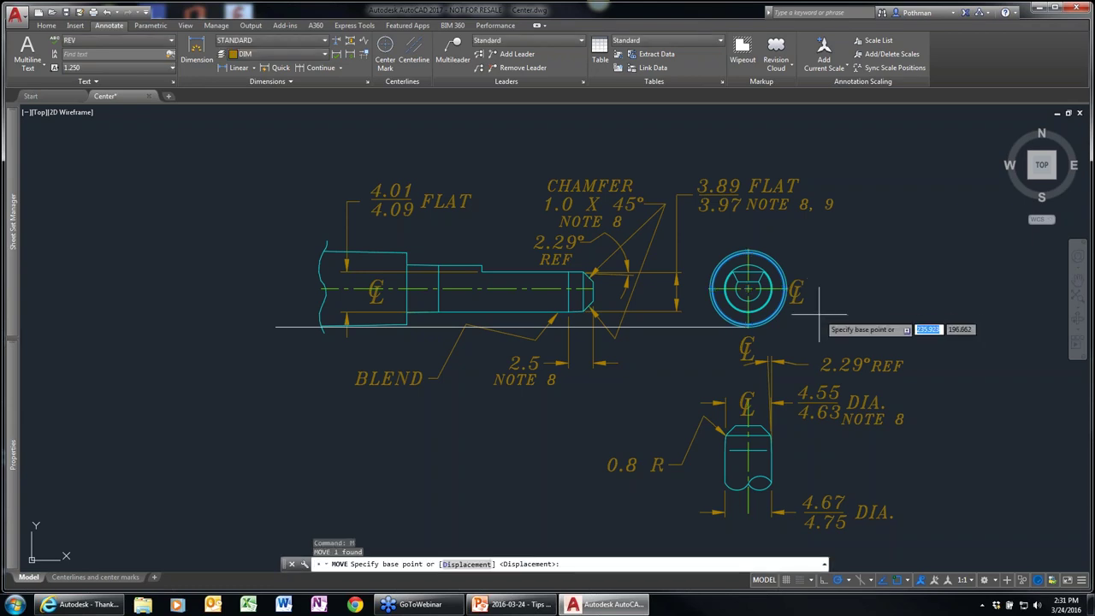
pyautogui.click(818, 315)
pyautogui.click(957, 269)
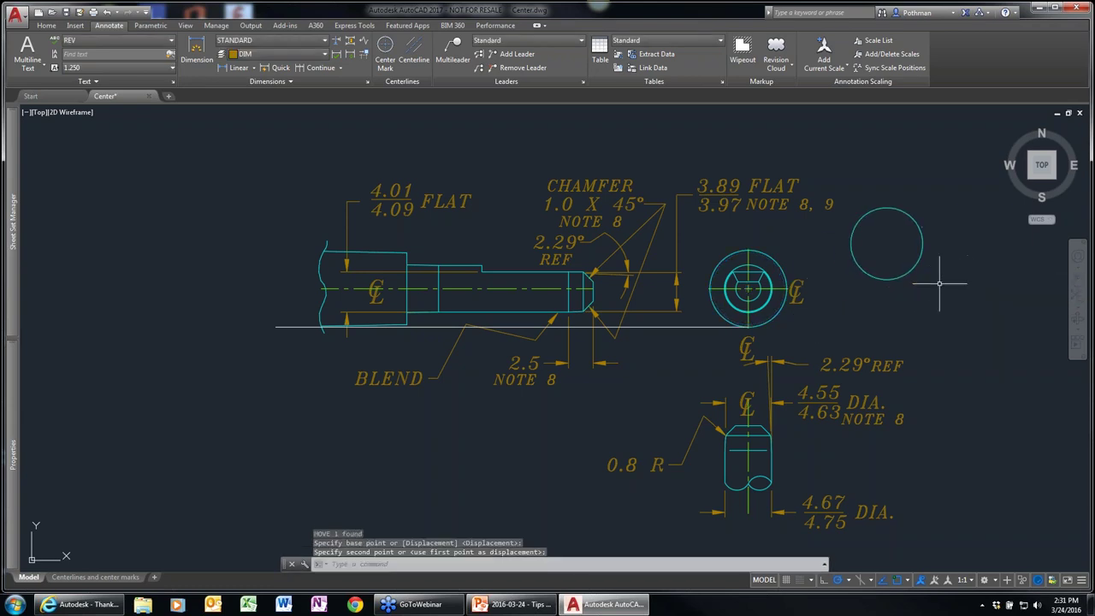
pyautogui.press('Escape')
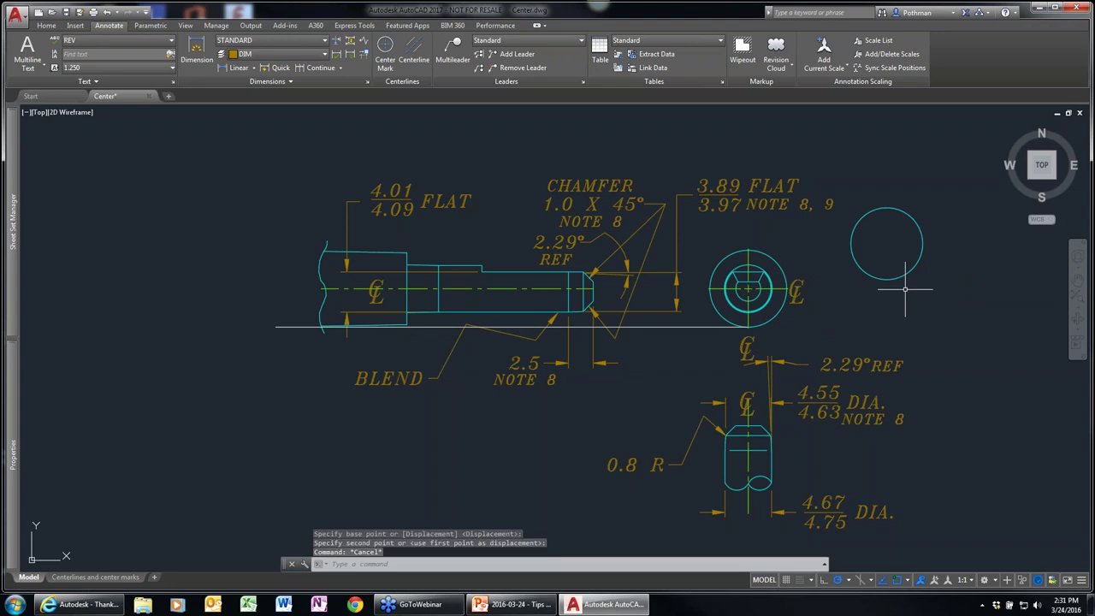
pyautogui.hotkey('ctrl', 'z')
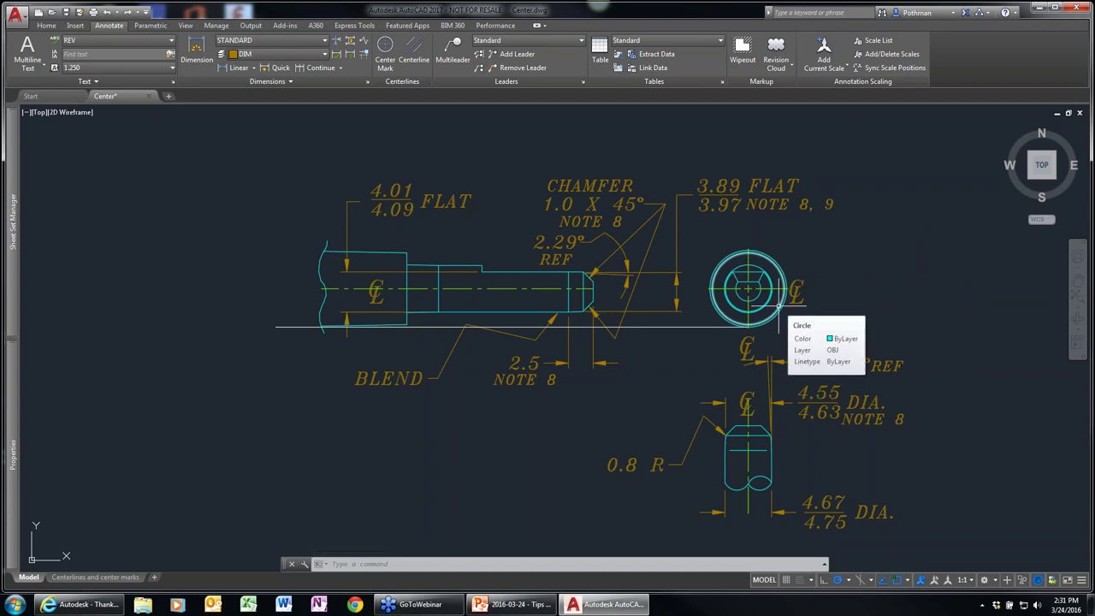
# - Look through the suggested commands and variables that begin with CENTER, without running any of them
pyautogui.write('cent')
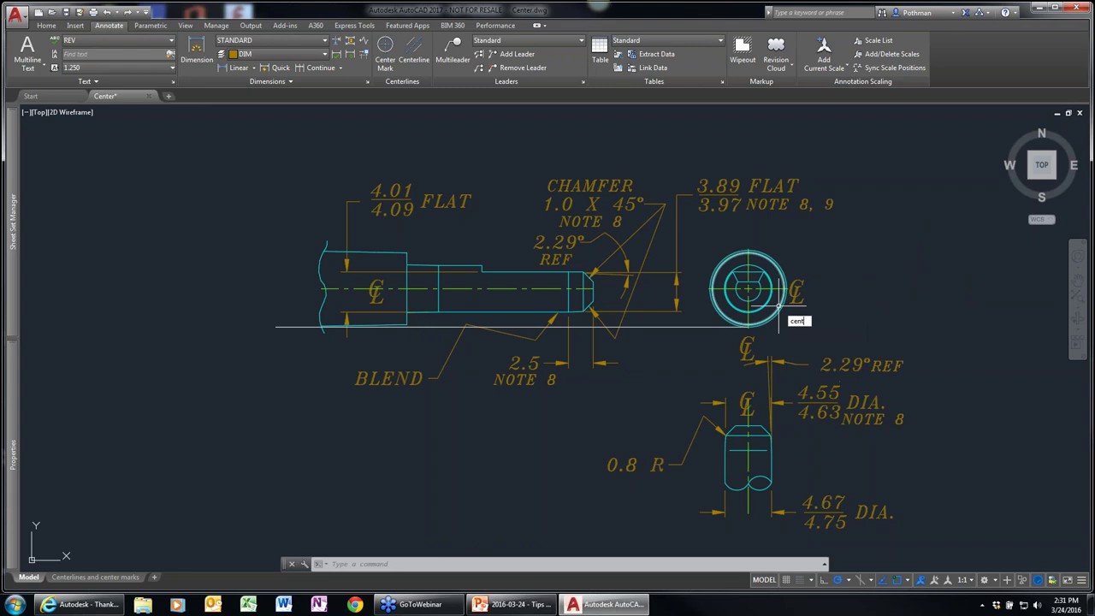
pyautogui.write('er')
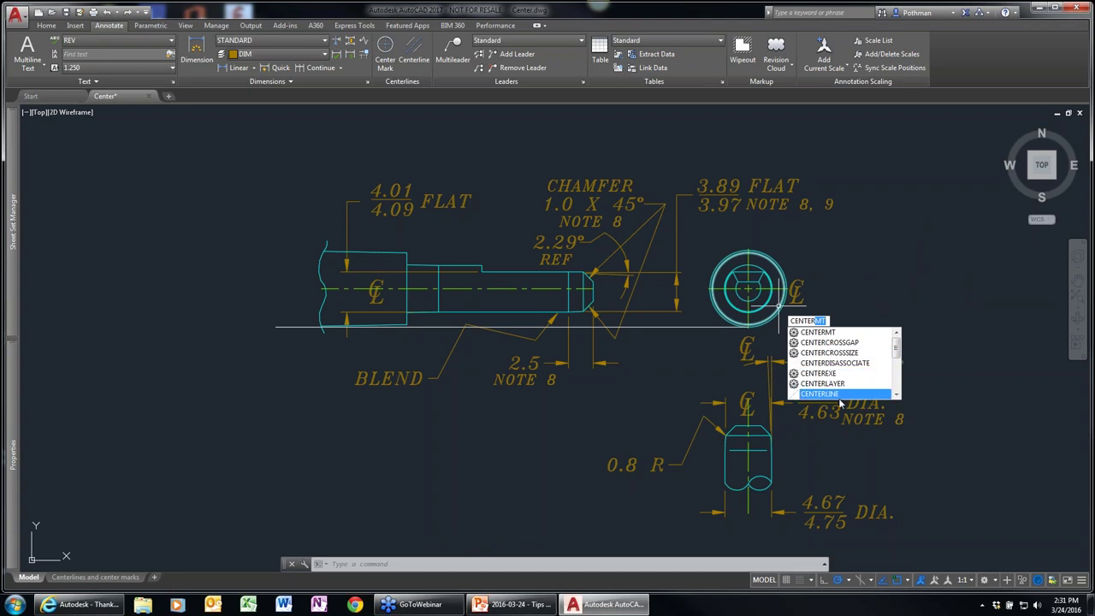
pyautogui.click(896, 394)
pyautogui.click(896, 394)
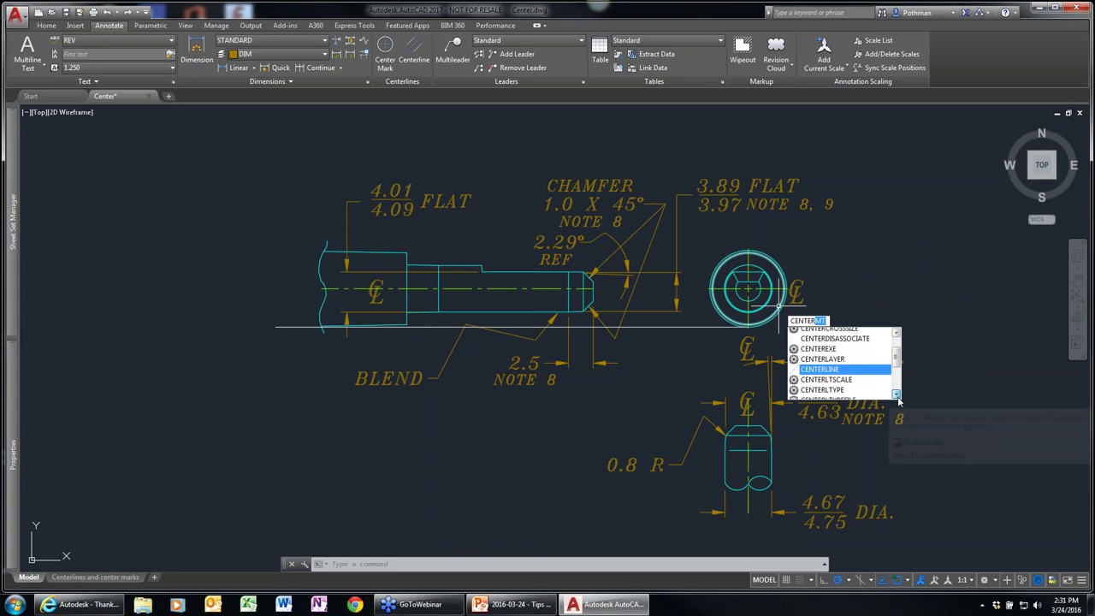
pyautogui.click(896, 394)
pyautogui.click(895, 394)
pyautogui.click(896, 395)
pyautogui.click(896, 394)
pyautogui.click(896, 394)
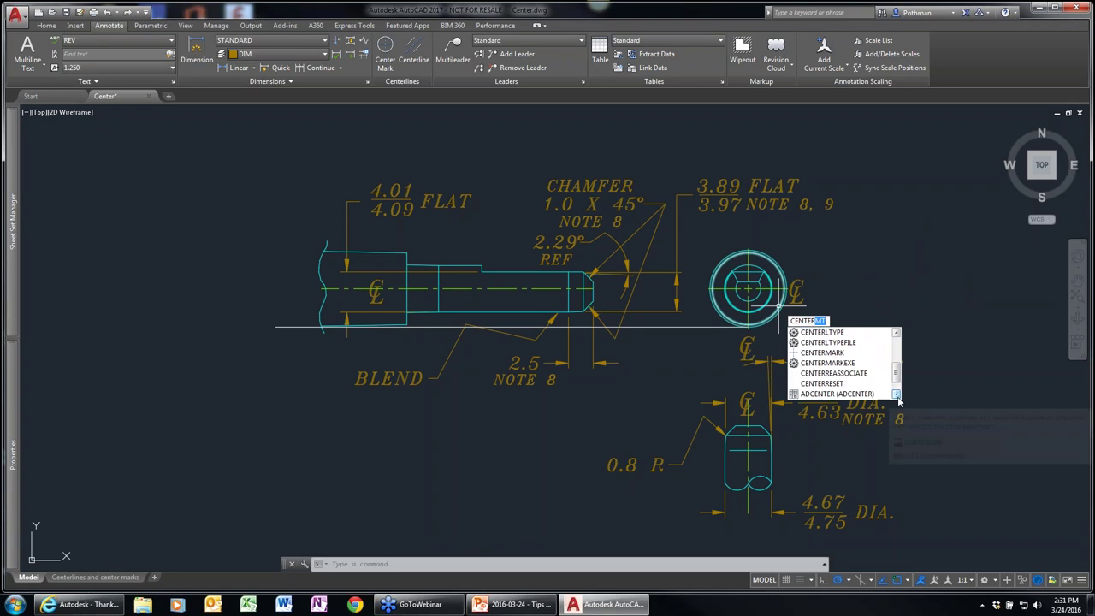
pyautogui.click(896, 394)
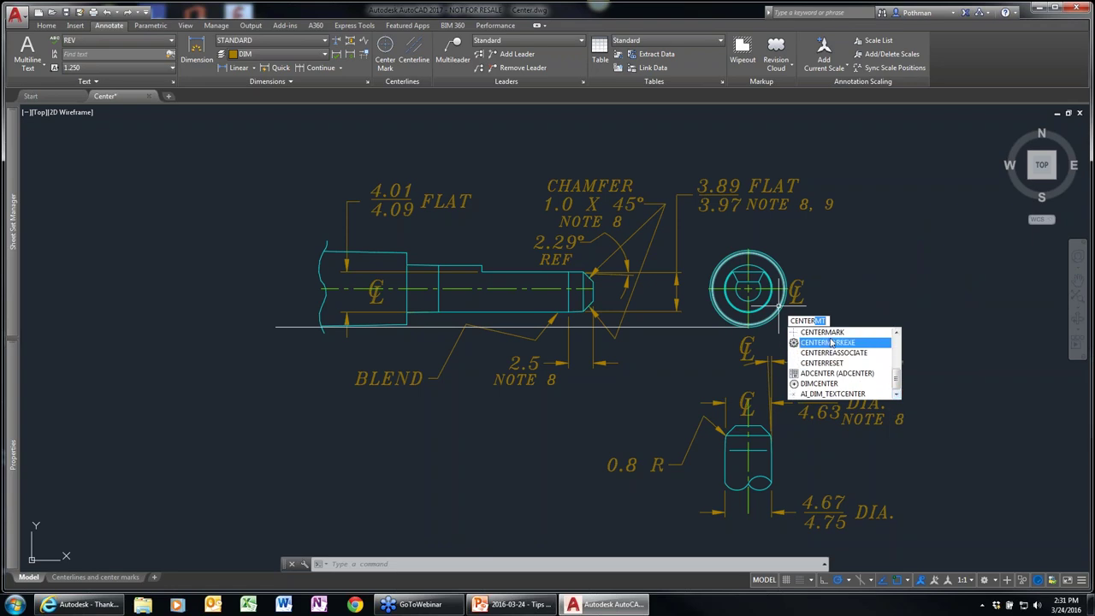
pyautogui.click(896, 333)
pyautogui.click(897, 333)
pyautogui.click(897, 333)
pyautogui.click(896, 332)
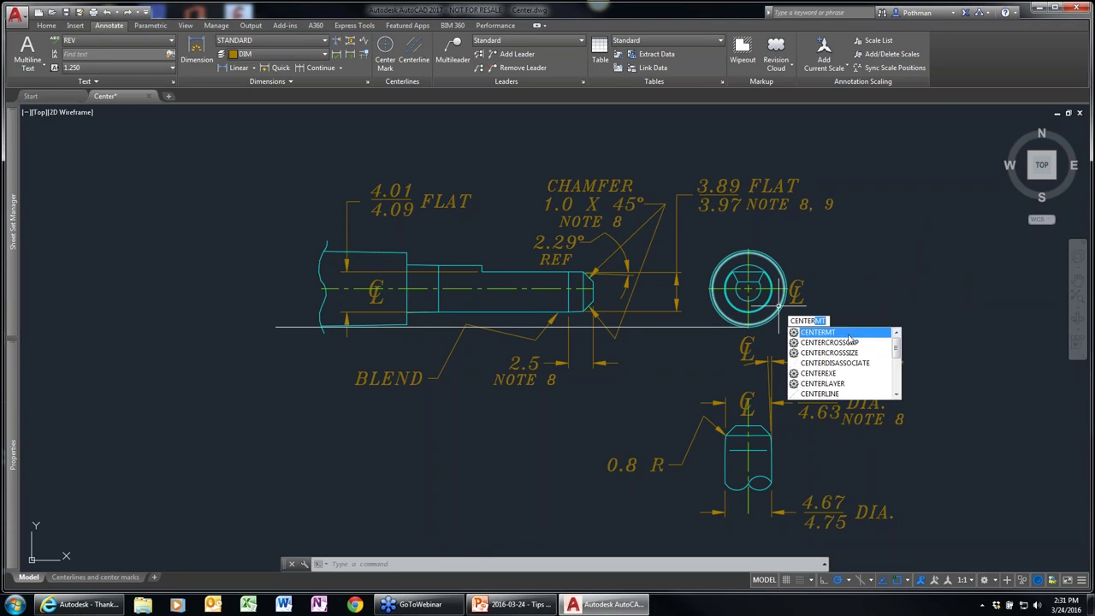
pyautogui.press('Escape')
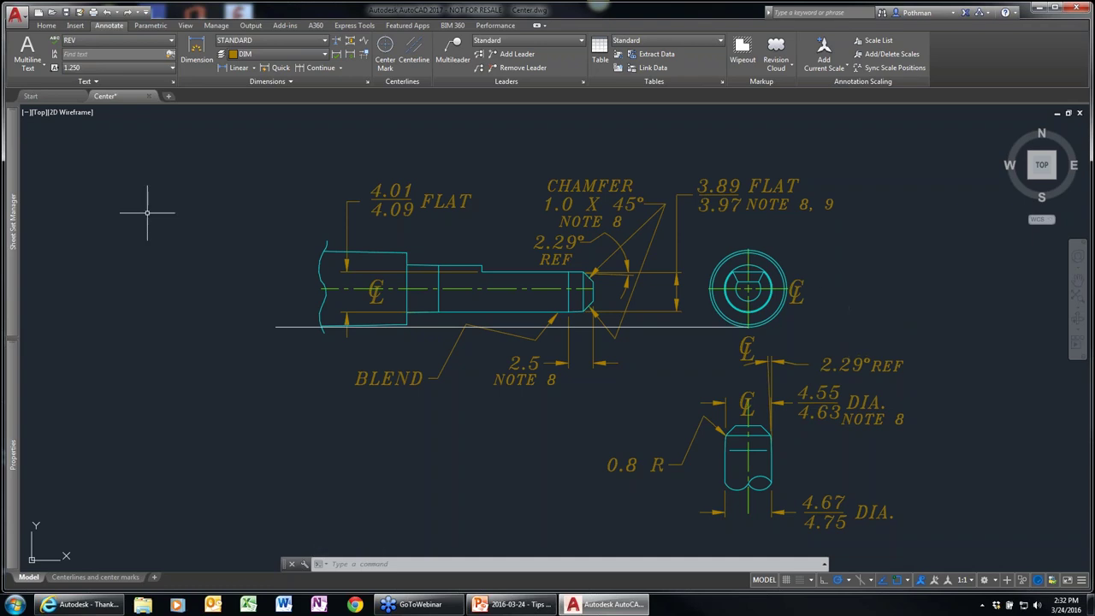
# - Open the PDF Import sheet from the AutoCAD 2017 Launch Demo sheet set and switch to model space
pyautogui.moveTo(12, 220)
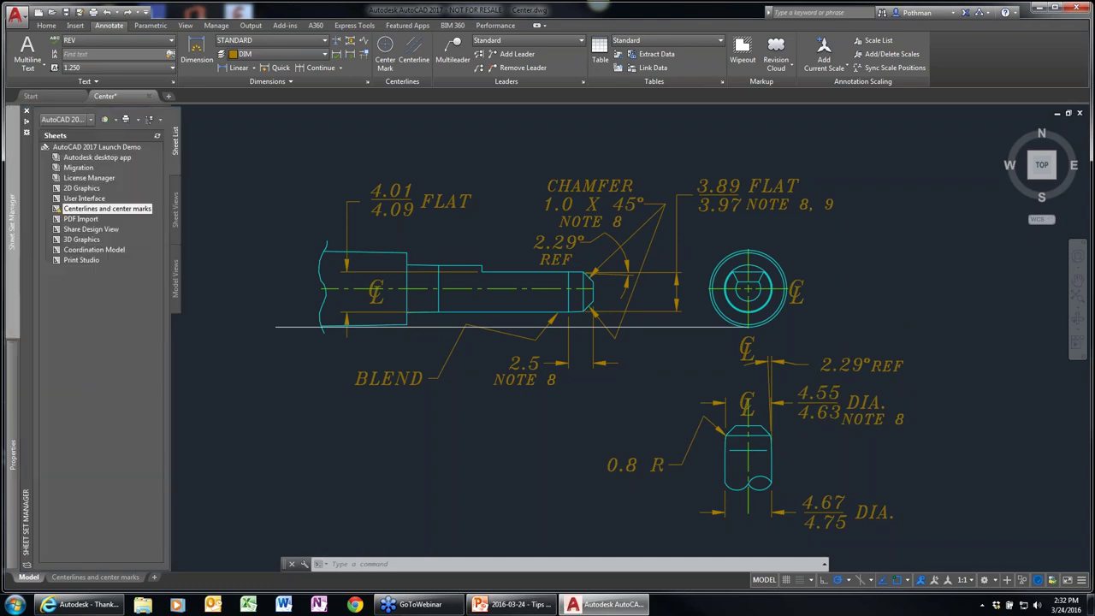
pyautogui.click(80, 219)
pyautogui.doubleClick(80, 219)
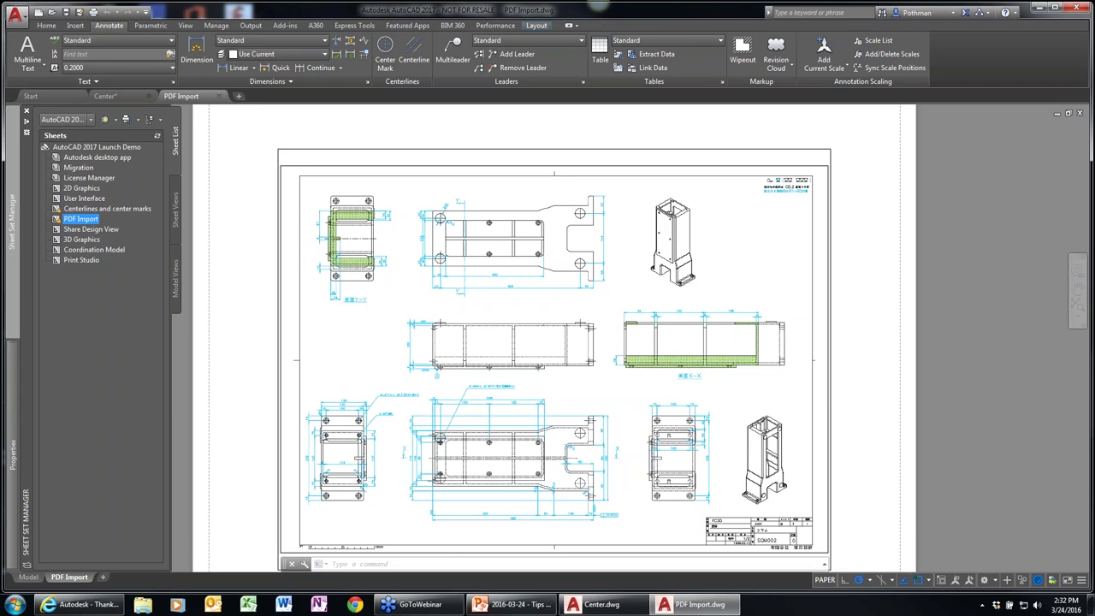
pyautogui.moveTo(94, 249)
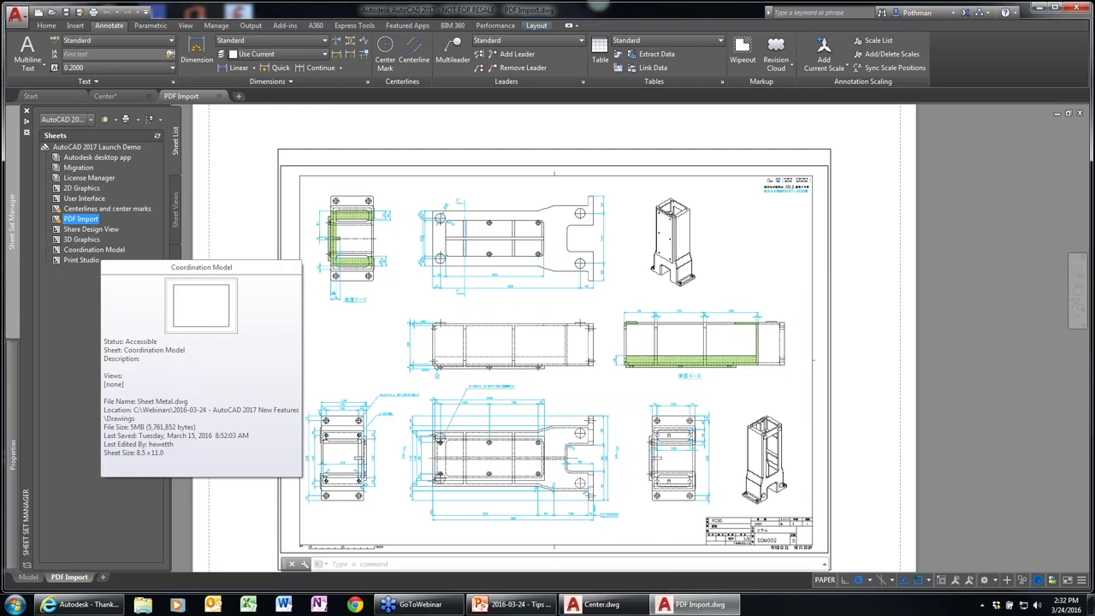
pyautogui.click(26, 578)
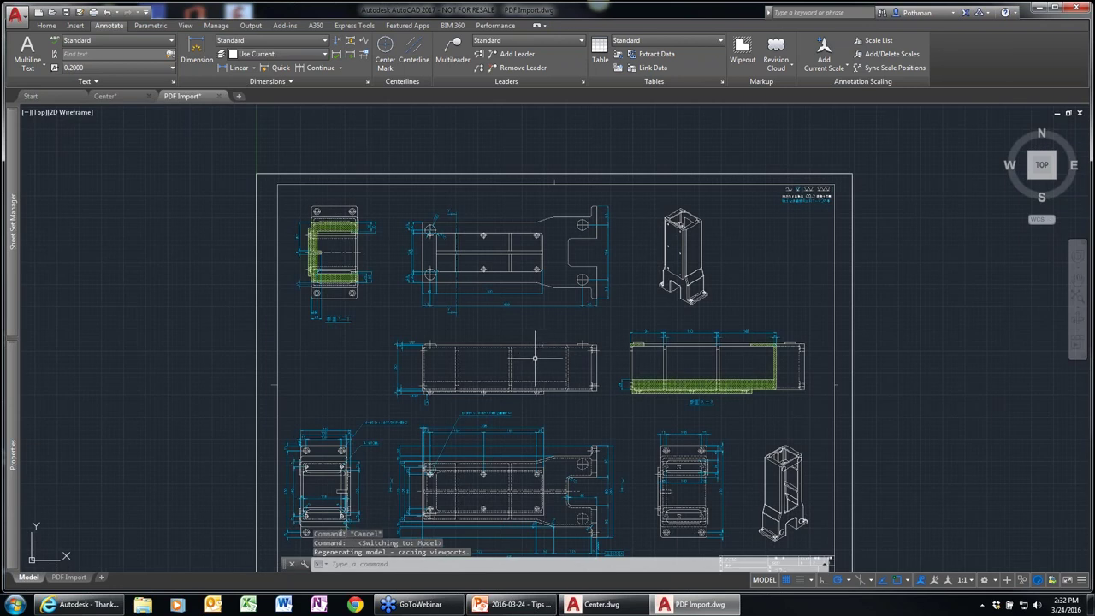
# - Turn off the 0, Comments and Markups, Dim, HATCH and Title layers of the Sakai - 1 PDF underlay
pyautogui.click(629, 175)
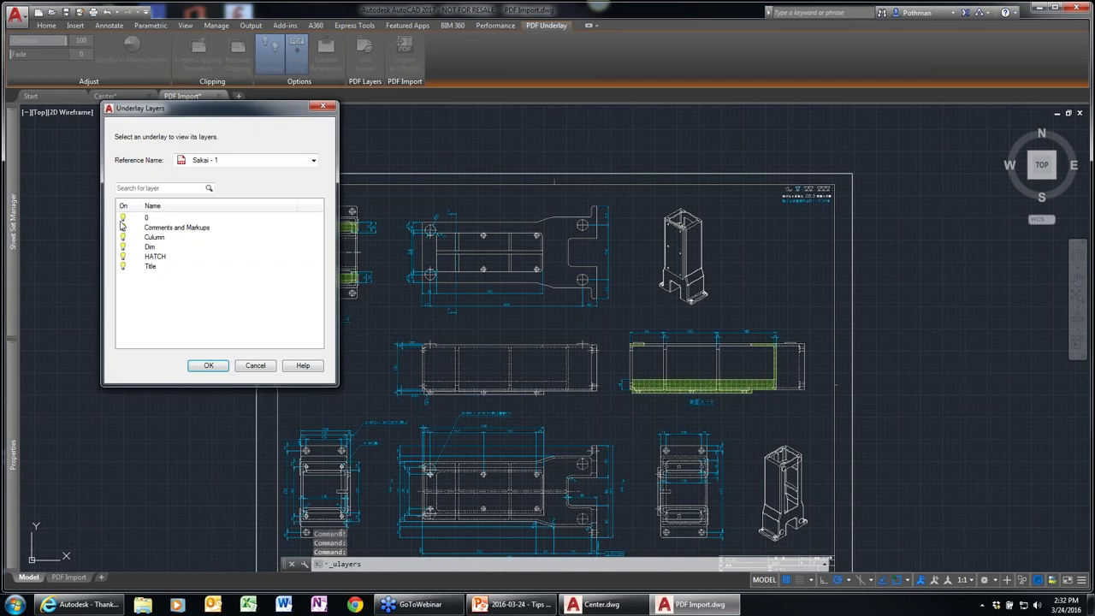
pyautogui.click(123, 219)
pyautogui.click(124, 228)
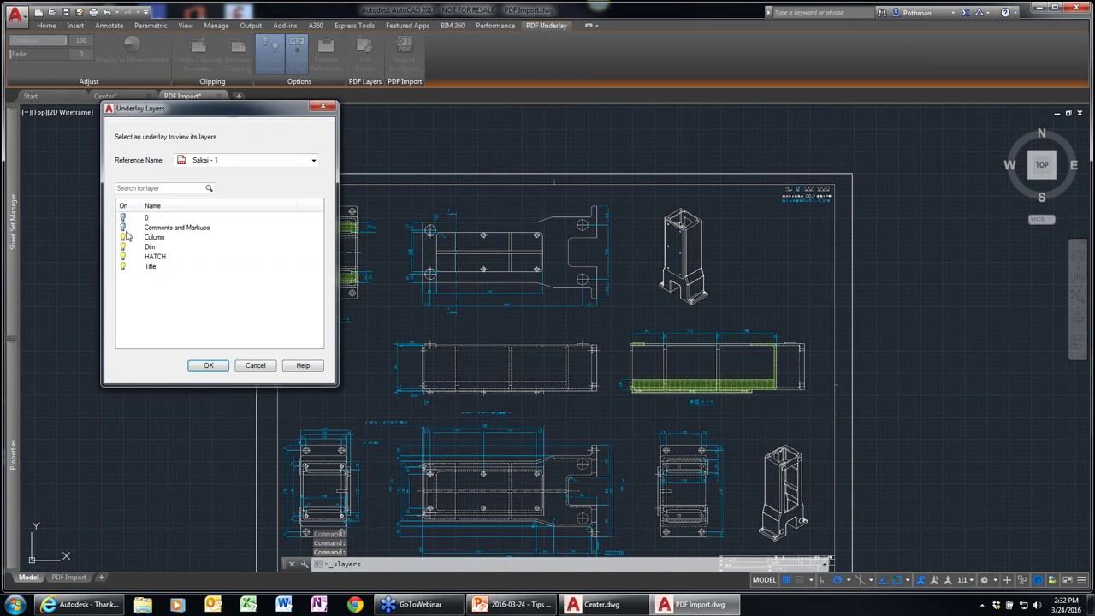
pyautogui.click(123, 247)
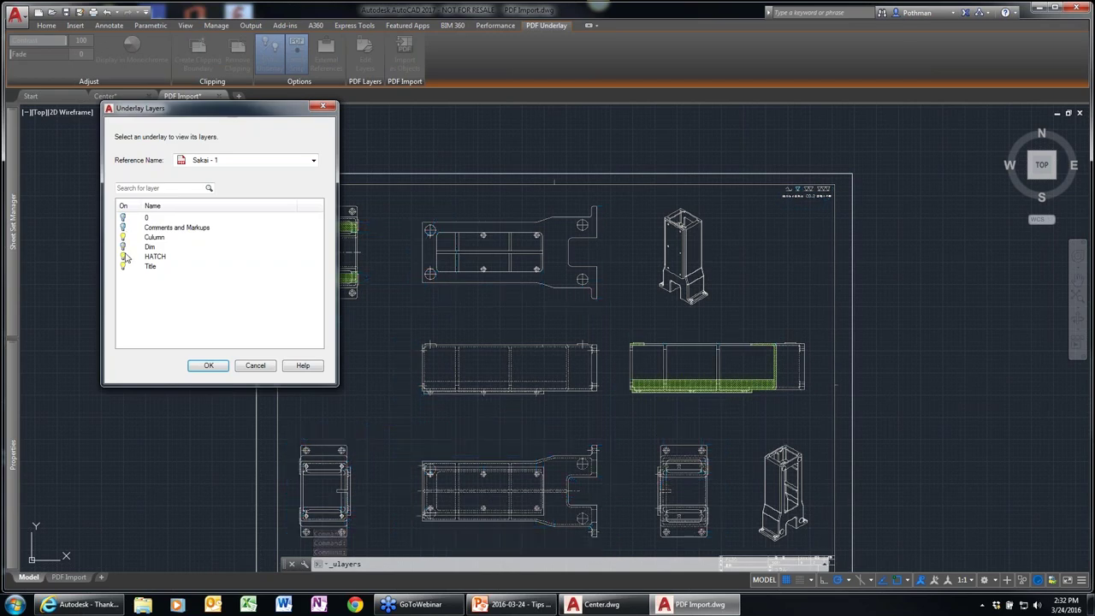
pyautogui.click(123, 257)
pyautogui.click(123, 267)
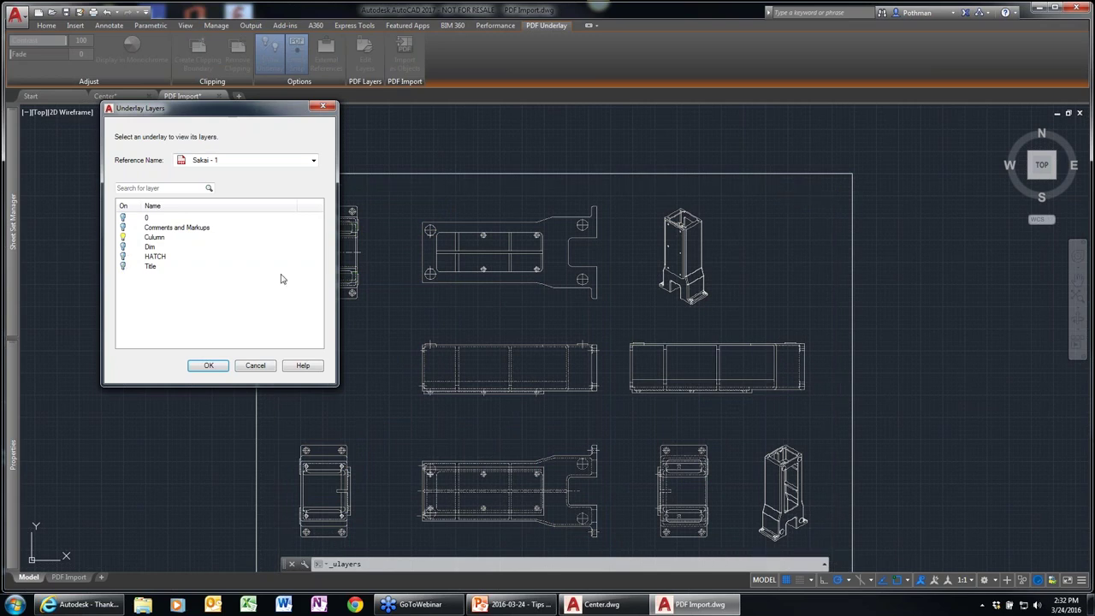
pyautogui.click(210, 364)
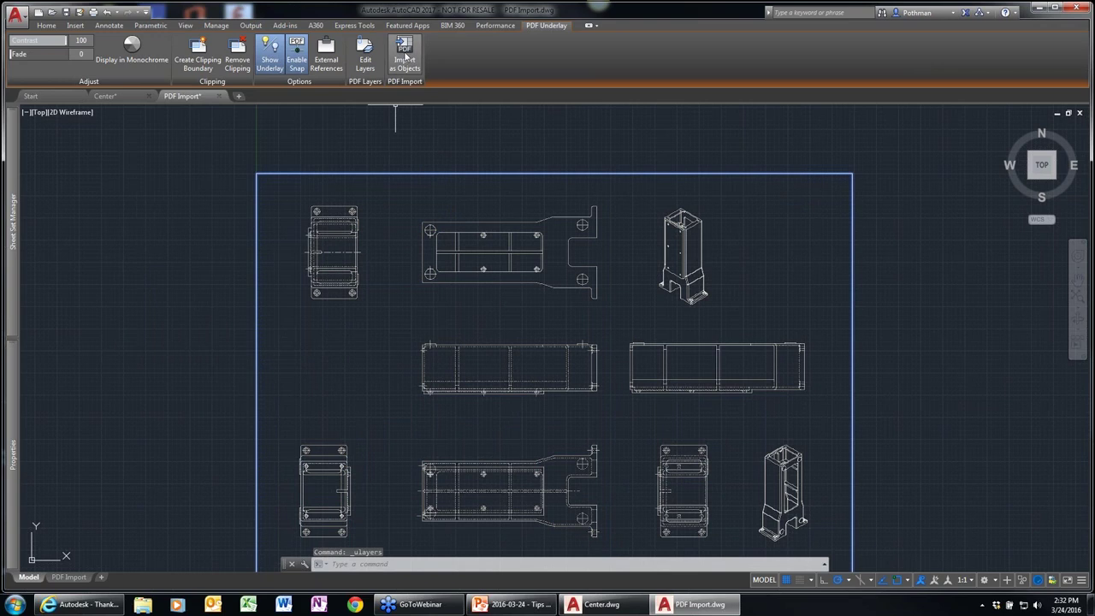
# - Import the upper middle plate view of the PDF underlay as objects through a rectangular area, detaching the underlay
pyautogui.click(405, 57)
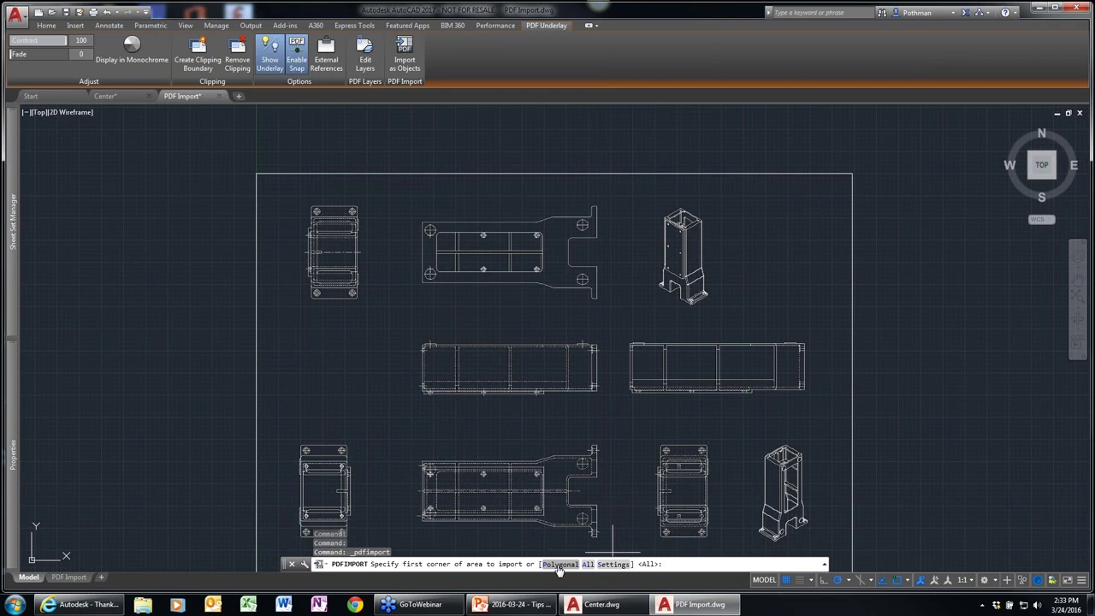
pyautogui.click(392, 319)
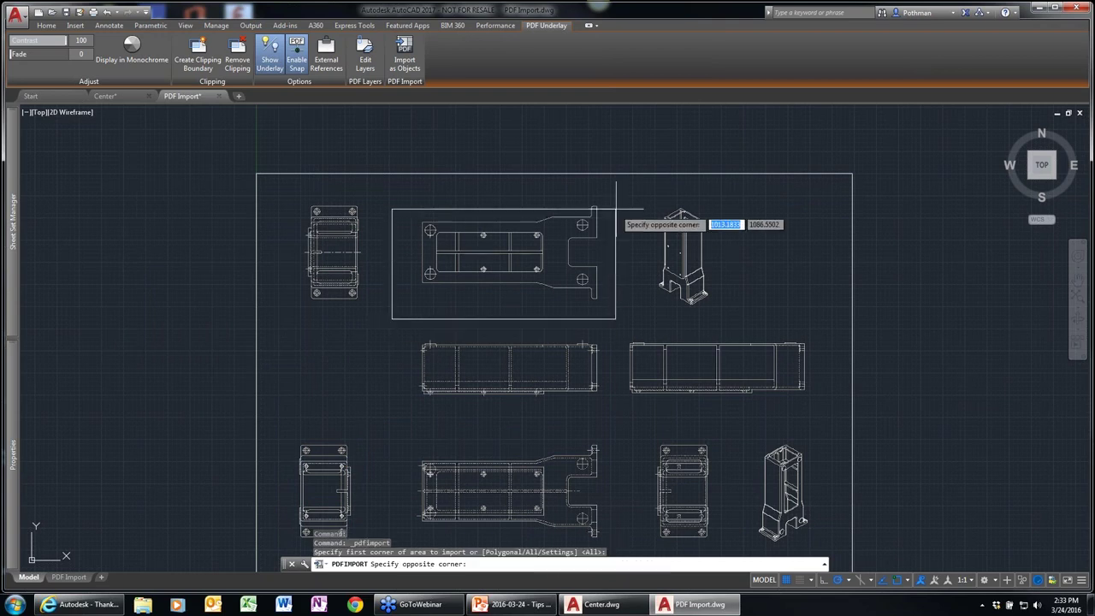
pyautogui.click(616, 208)
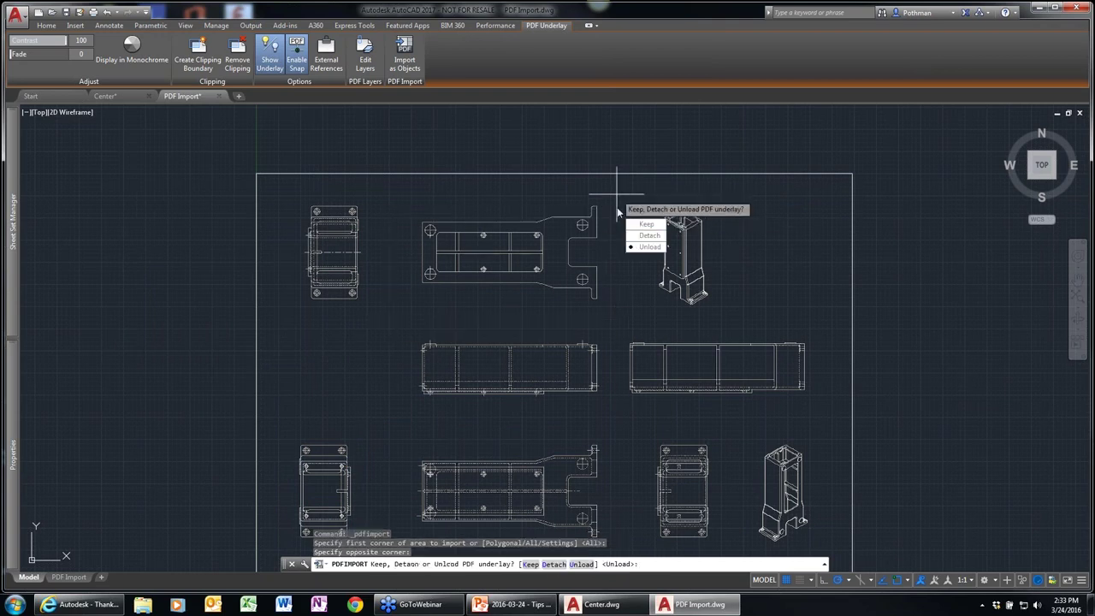
pyautogui.click(650, 236)
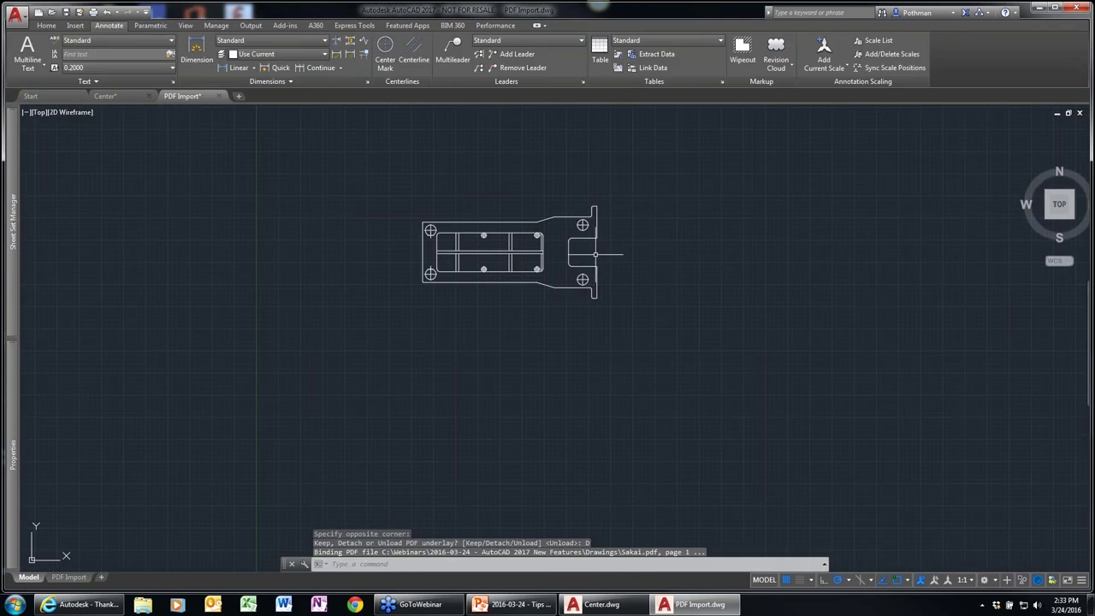
# - Examine the imported plate geometry up close and check the object type of the upper hole beside the notch
pyautogui.scroll(10, 582, 236)
pyautogui.scroll(-5, 577, 240)
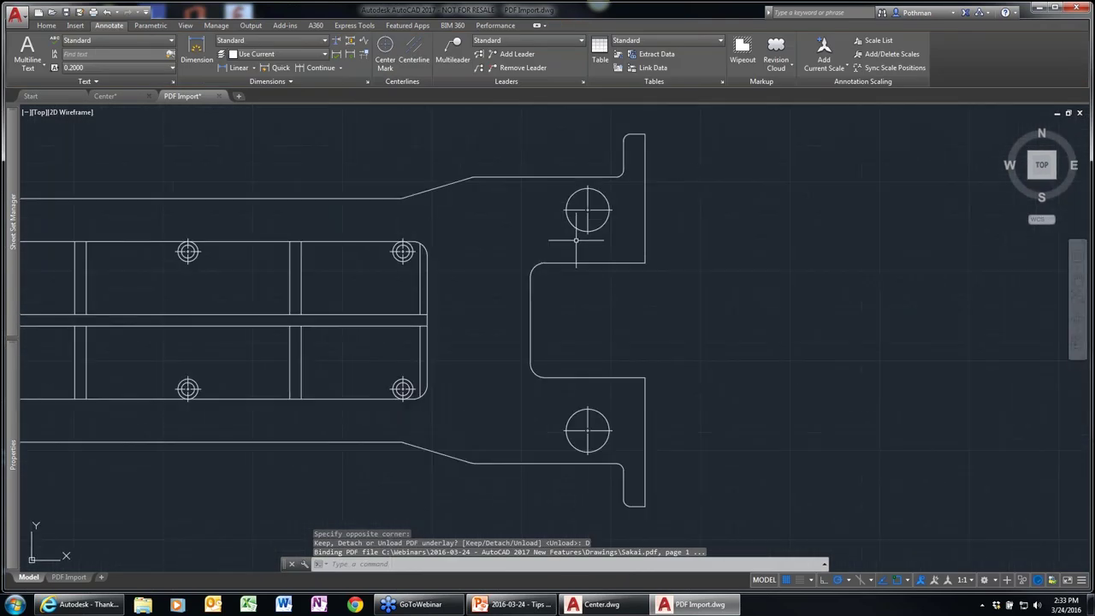
pyautogui.click(573, 225)
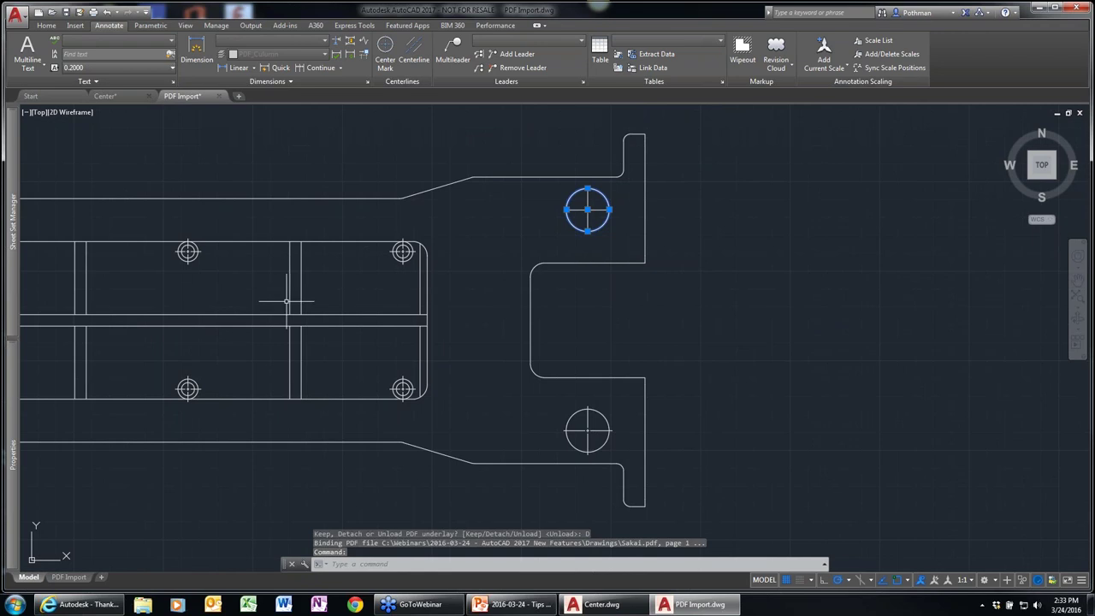
pyautogui.scroll(-3, 296, 315)
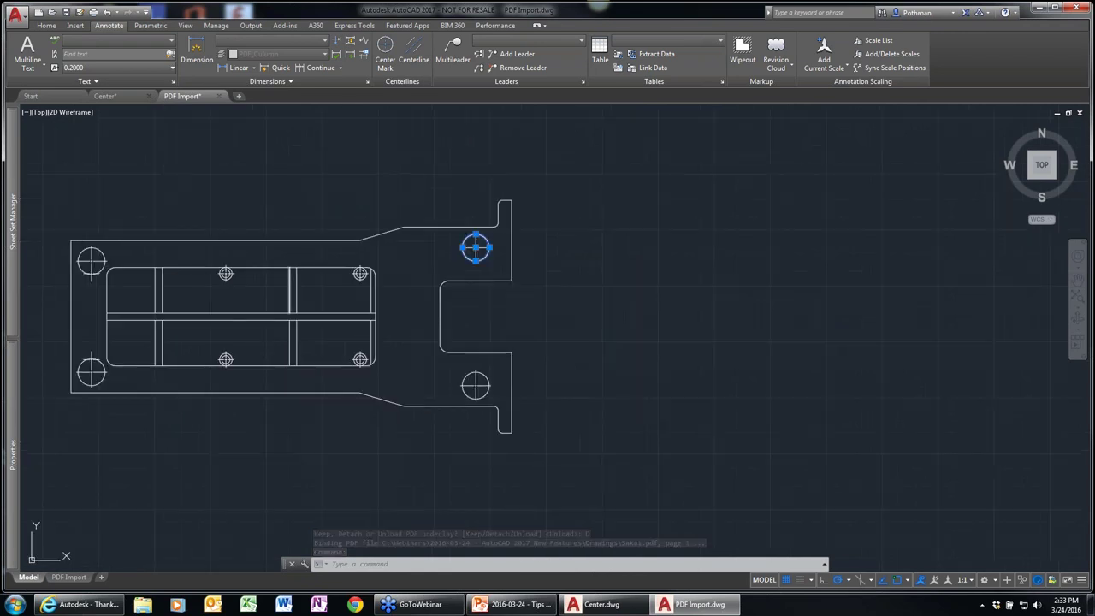
pyautogui.press('Escape')
pyautogui.scroll(-2, 318, 321)
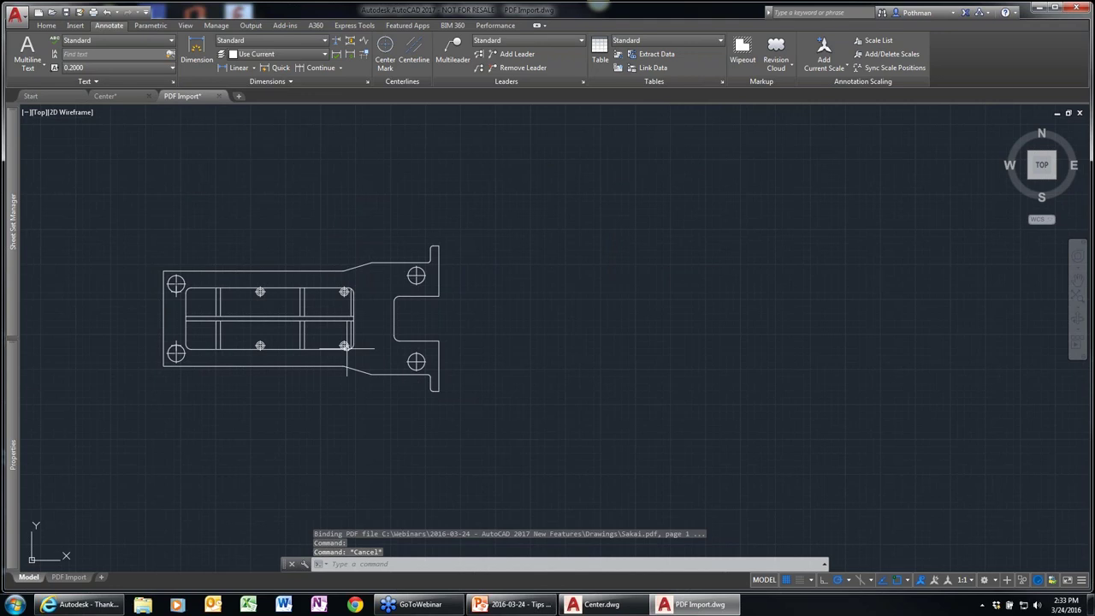
# - Delete all of the imported plate geometry from model space
pyautogui.scroll(-4, 507, 430)
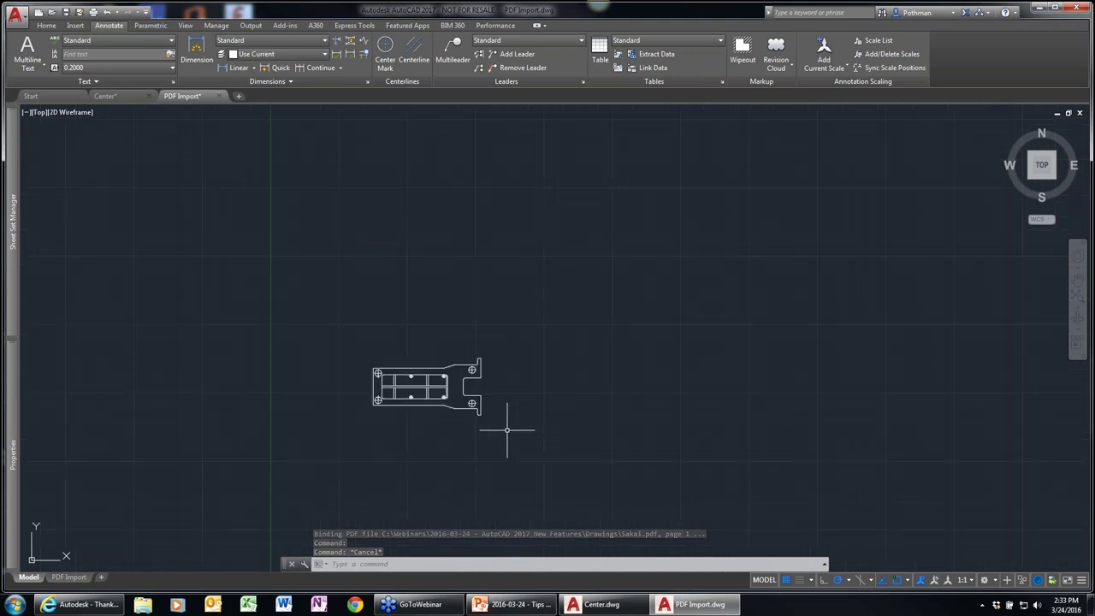
pyautogui.click(561, 439)
pyautogui.click(314, 334)
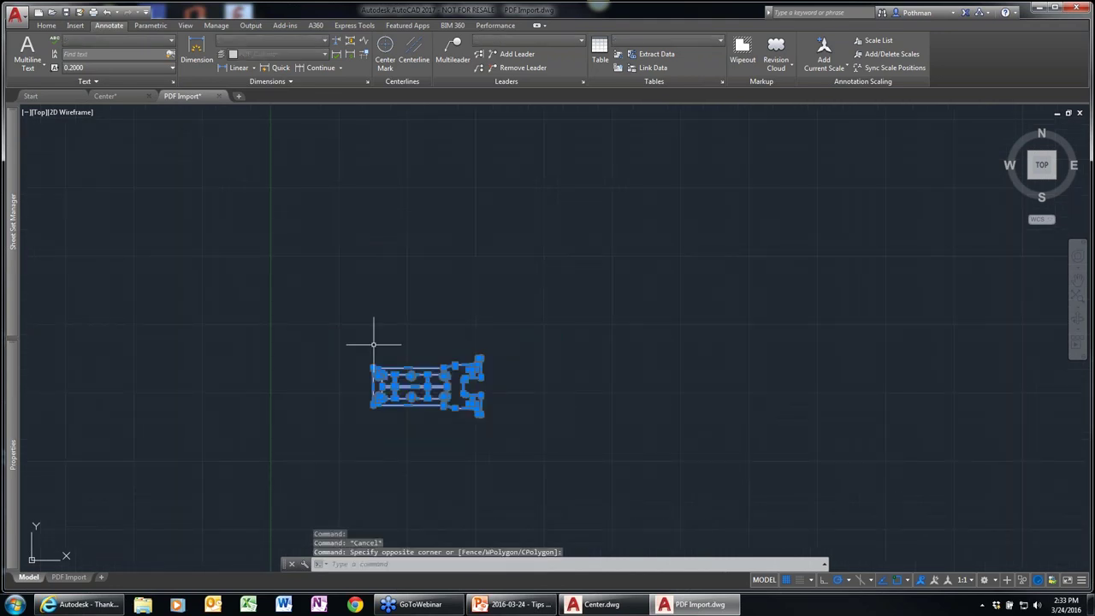
pyautogui.press('Delete')
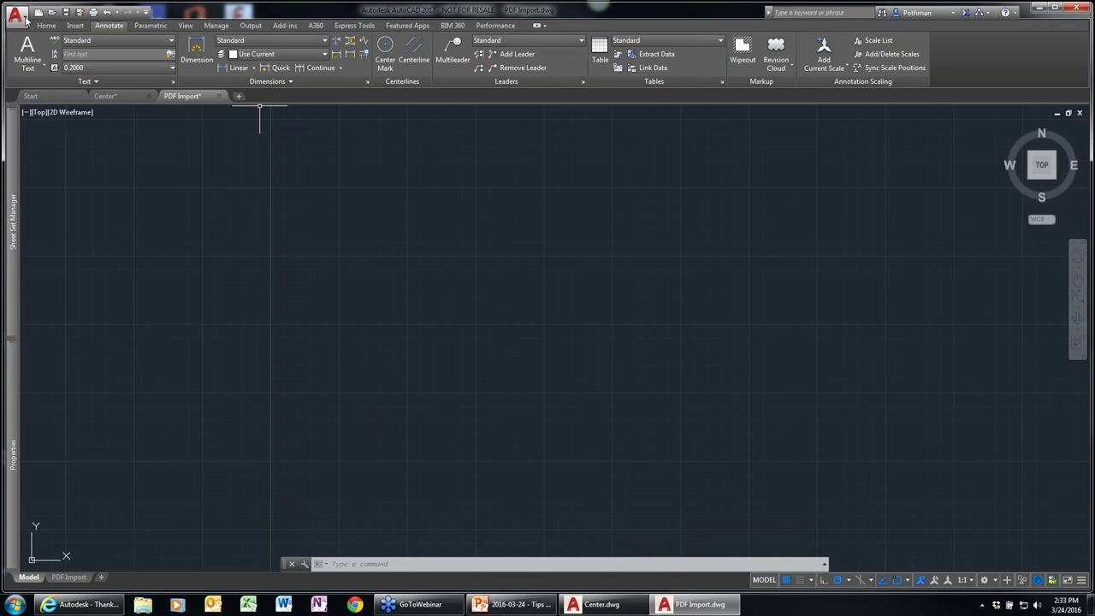
# - Start a PDF import from file and browse to the Drawings folder inside Webinars, 2016-03-24 - AutoCAD 2017 New Features
pyautogui.click(77, 25)
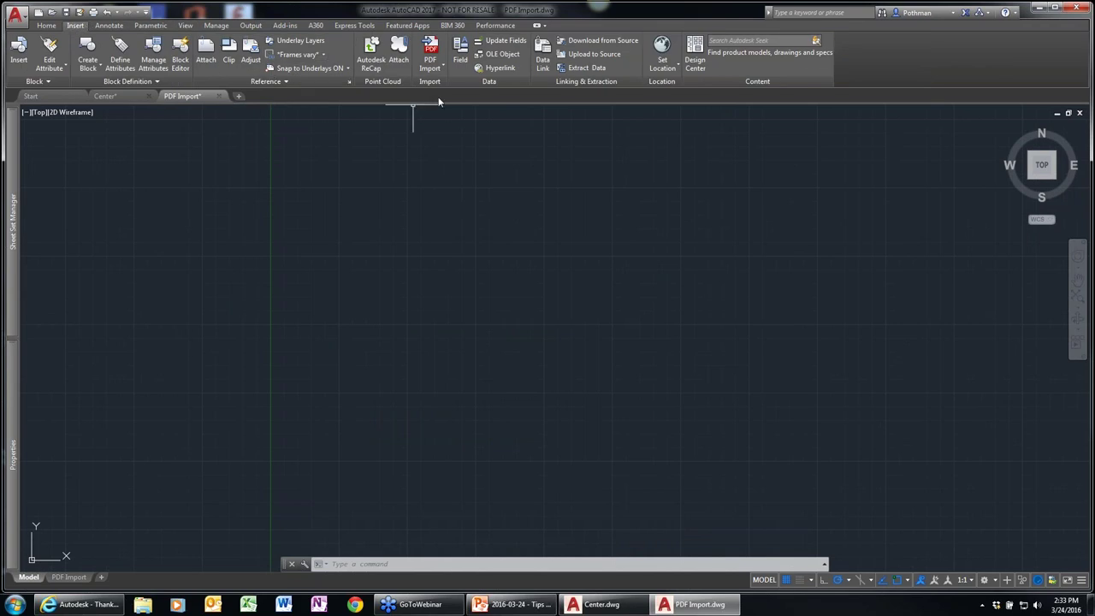
pyautogui.click(430, 57)
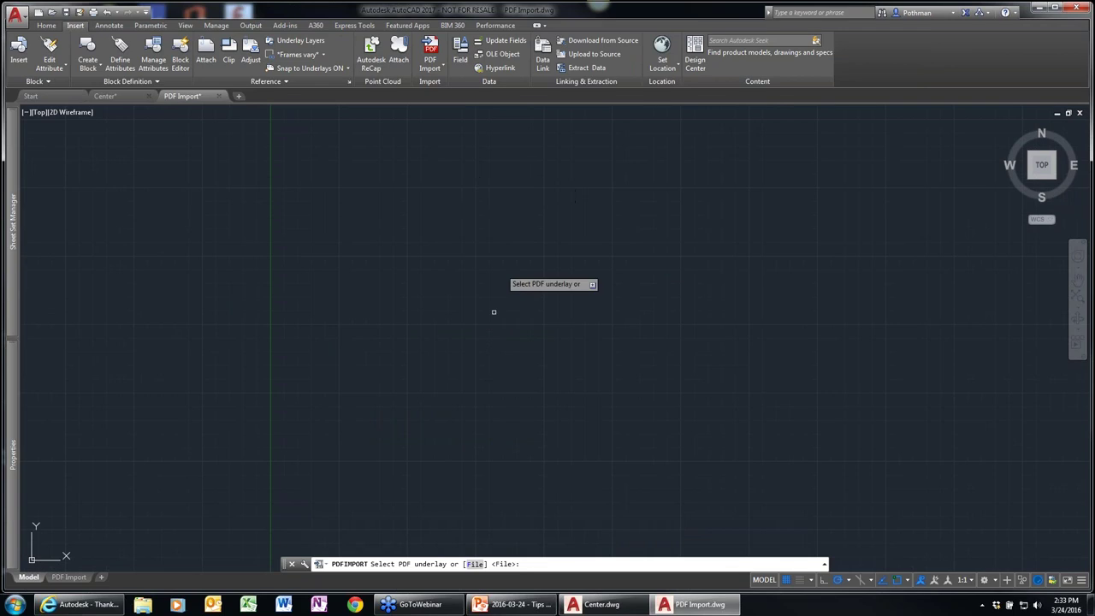
pyautogui.click(475, 564)
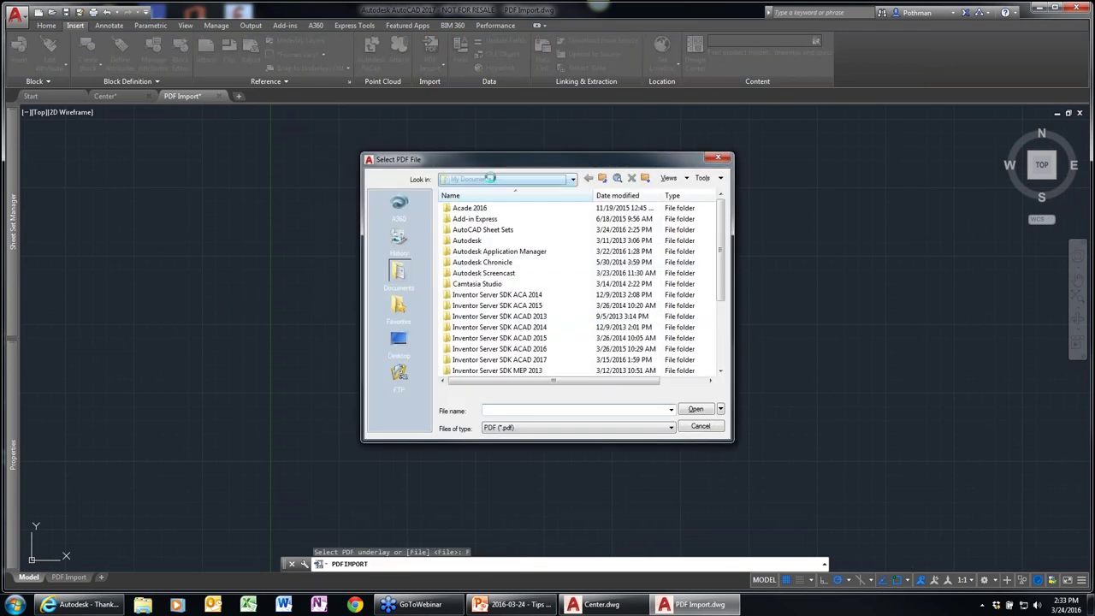
pyautogui.click(492, 178)
pyautogui.click(481, 210)
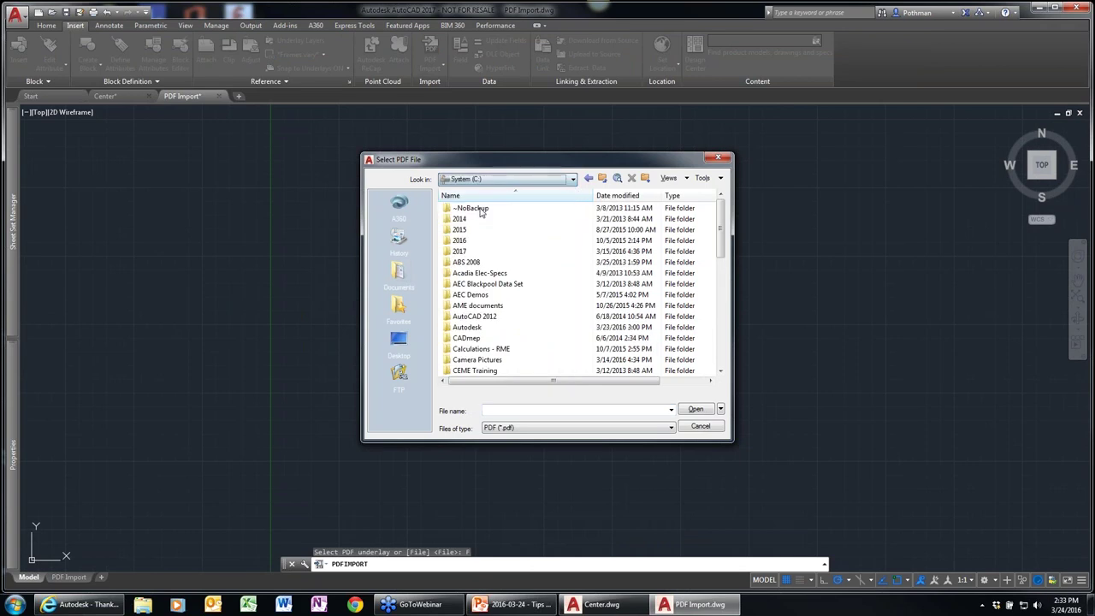
pyautogui.click(466, 351)
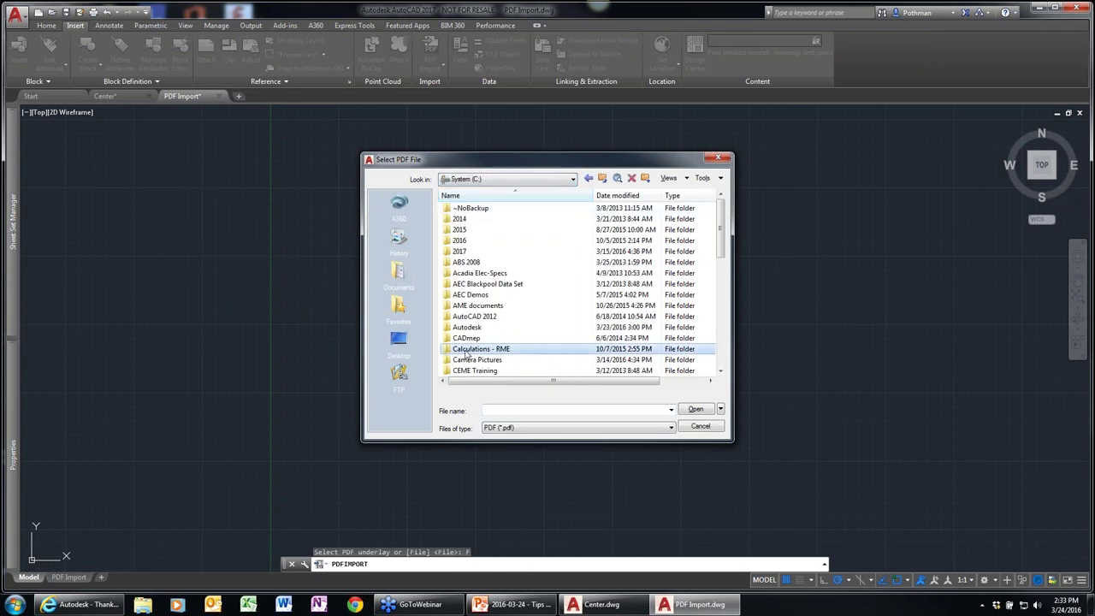
pyautogui.scroll(-10, 466, 353)
pyautogui.doubleClick(469, 350)
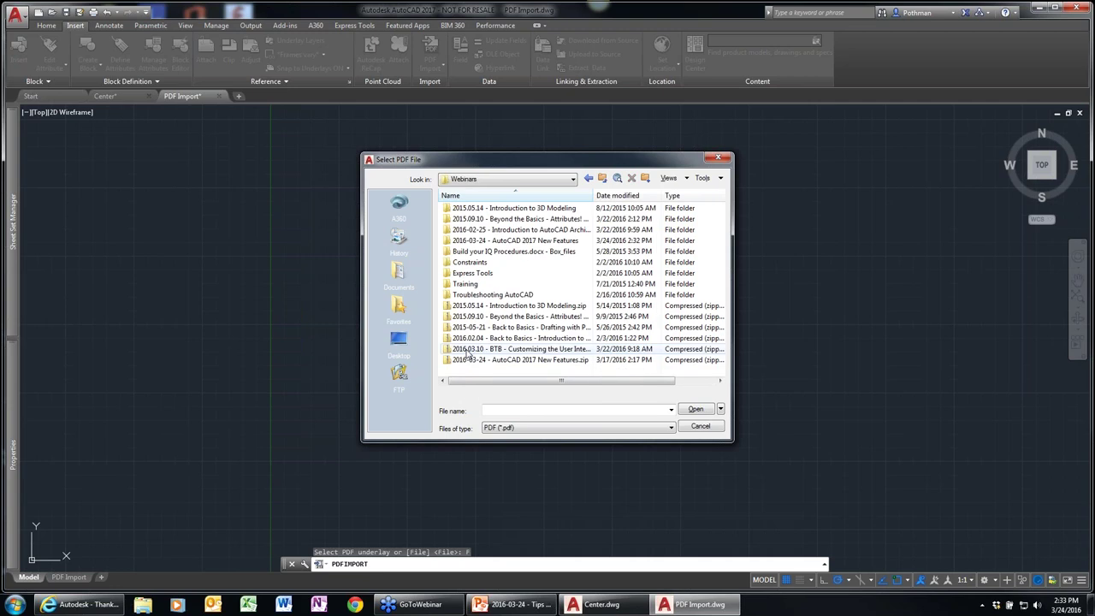
pyautogui.doubleClick(505, 240)
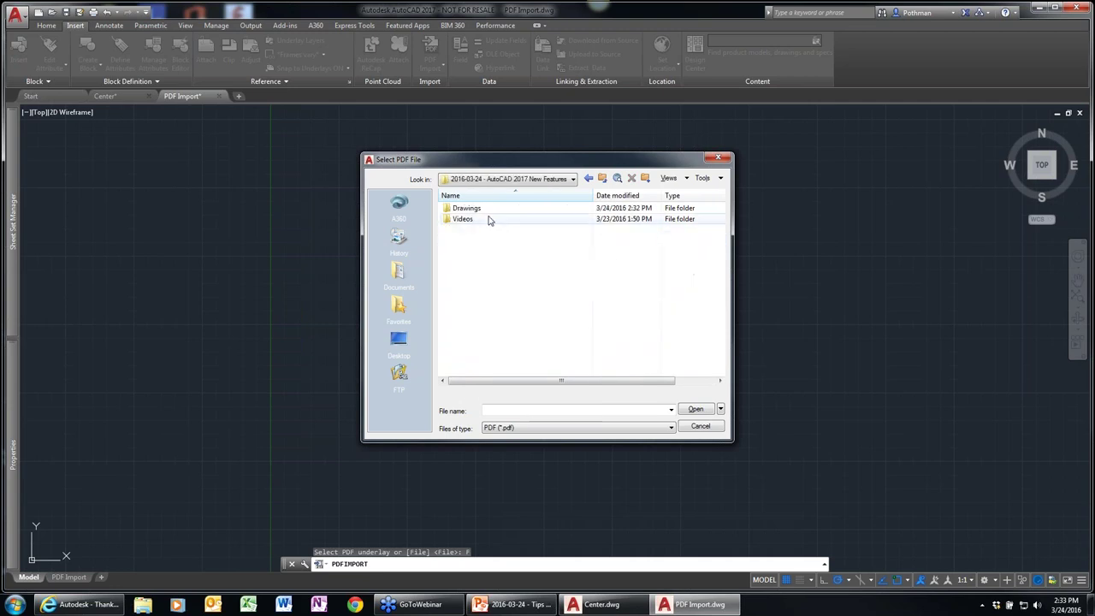
pyautogui.click(484, 218)
pyautogui.doubleClick(481, 210)
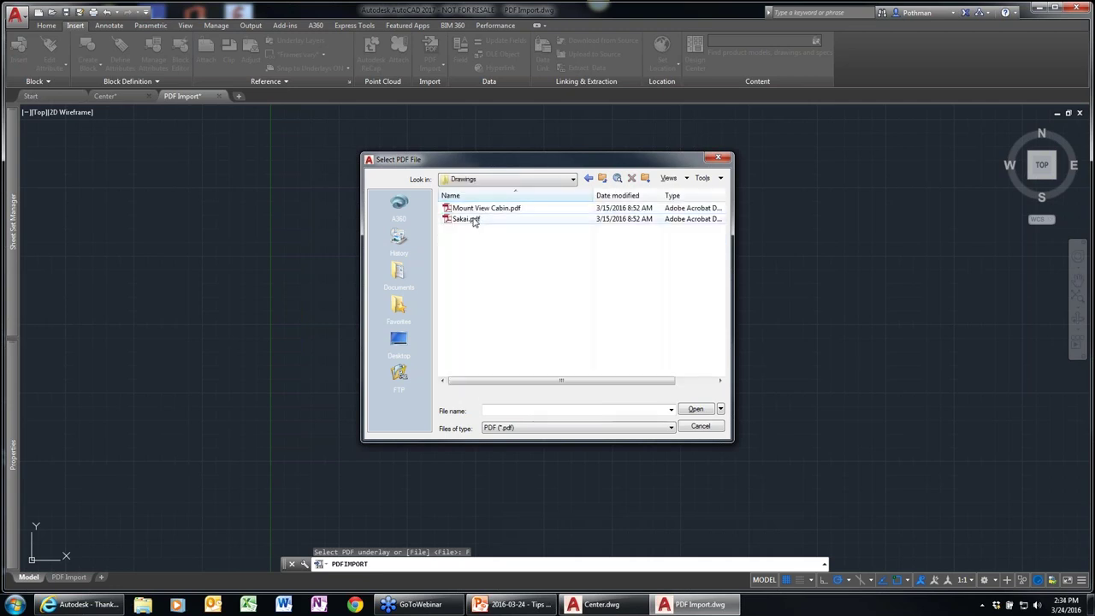
# - Import page 3 of Mount View Cabin.pdf at scale 1, keeping its PDF layers, vector geometry and TrueType text
pyautogui.click(487, 209)
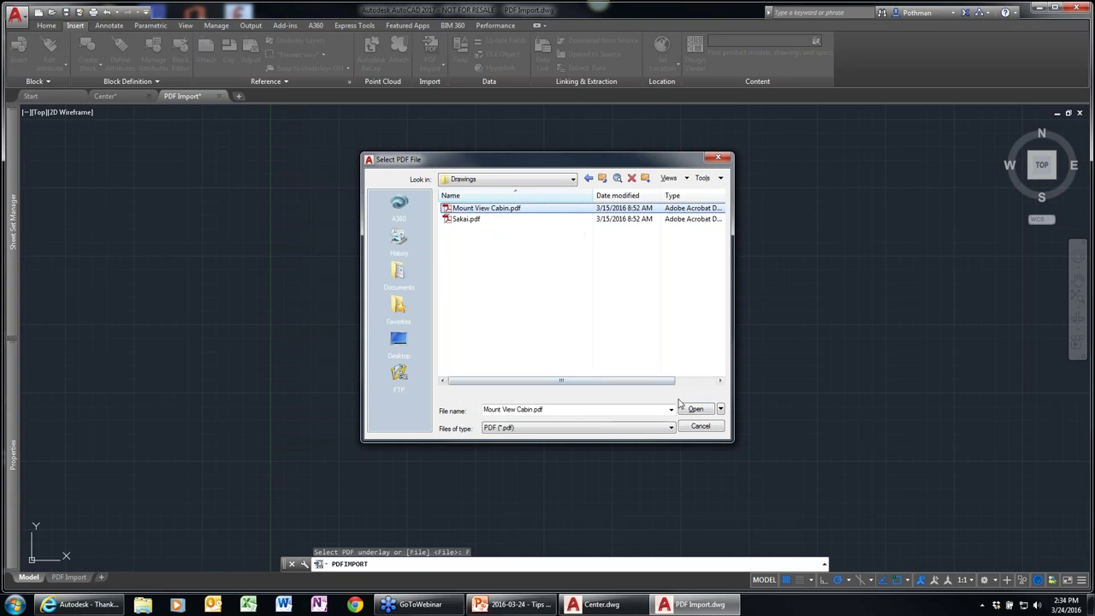
pyautogui.click(695, 410)
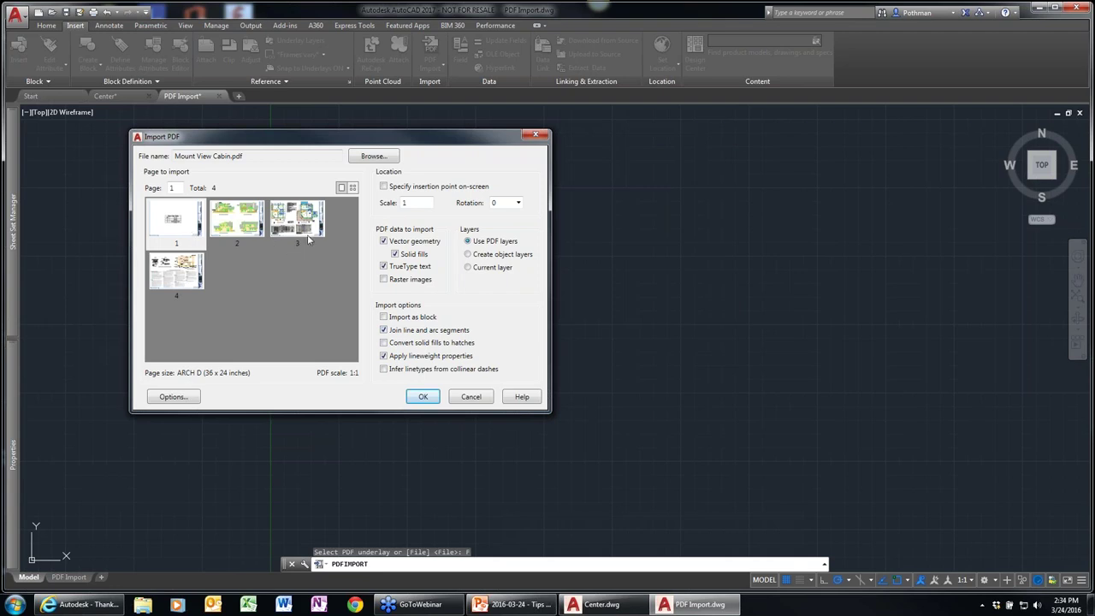
pyautogui.click(306, 218)
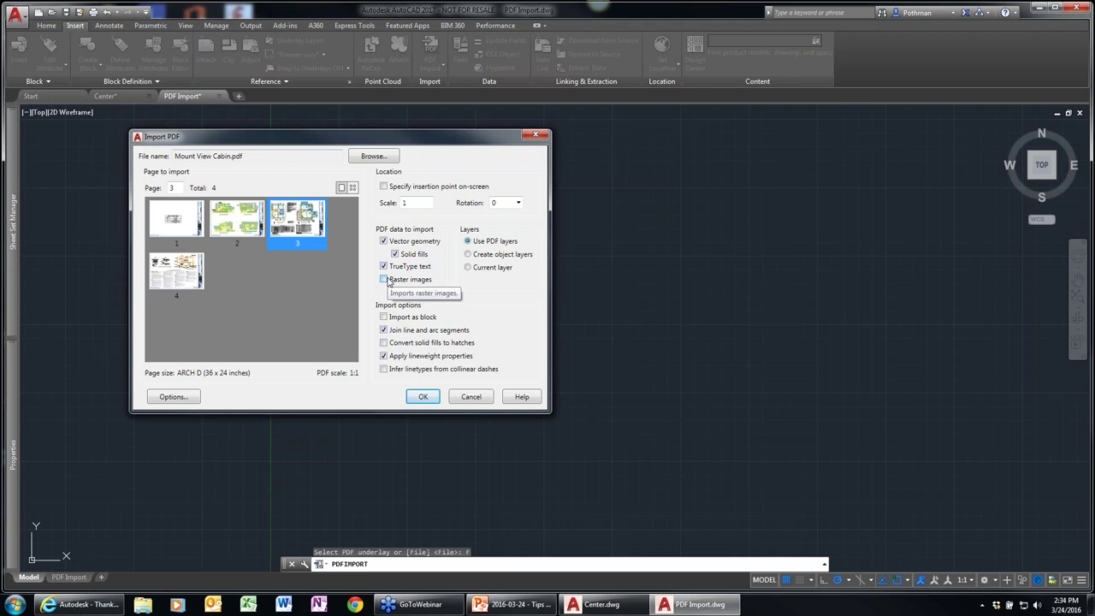
pyautogui.click(408, 399)
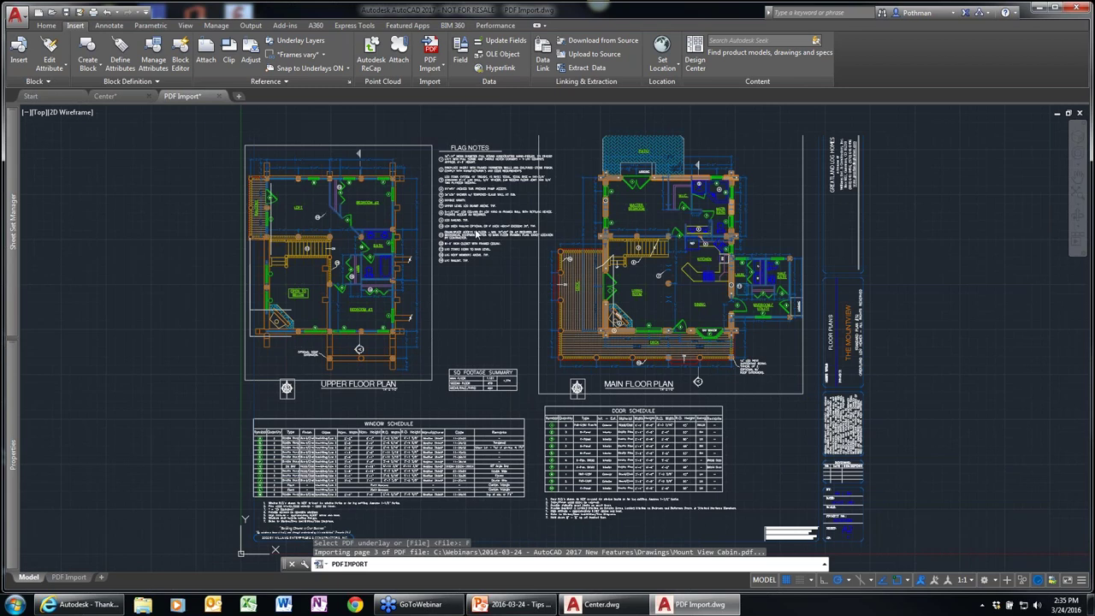
# - Examine the imported flag notes, upper and main floor plans up close, and check the object type of the frame around the main plan
pyautogui.click(505, 219)
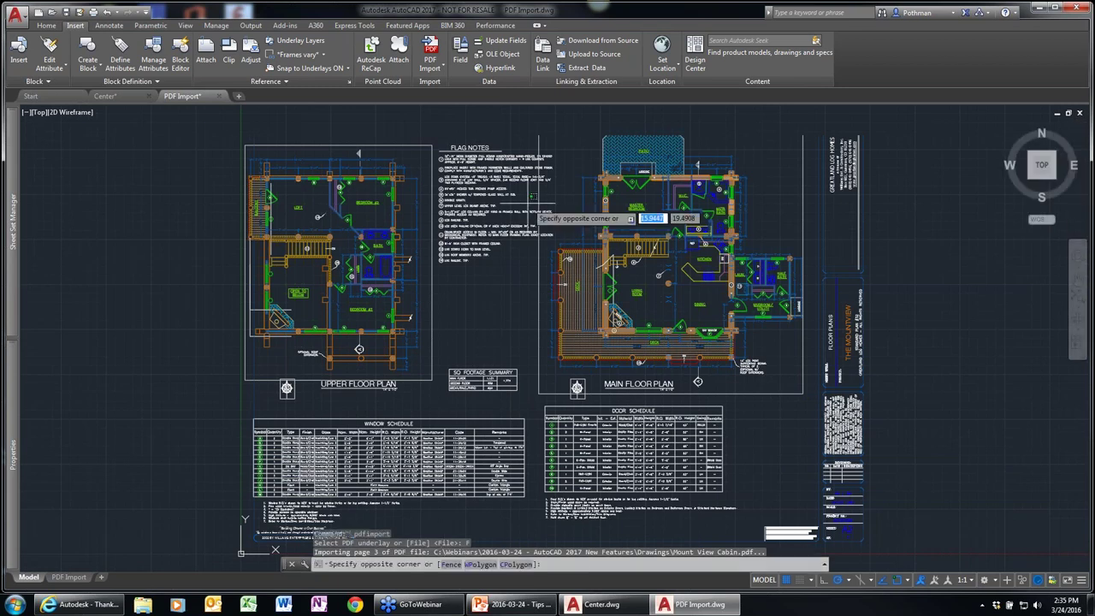
pyautogui.scroll(6, 515, 206)
pyautogui.scroll(-8, 515, 205)
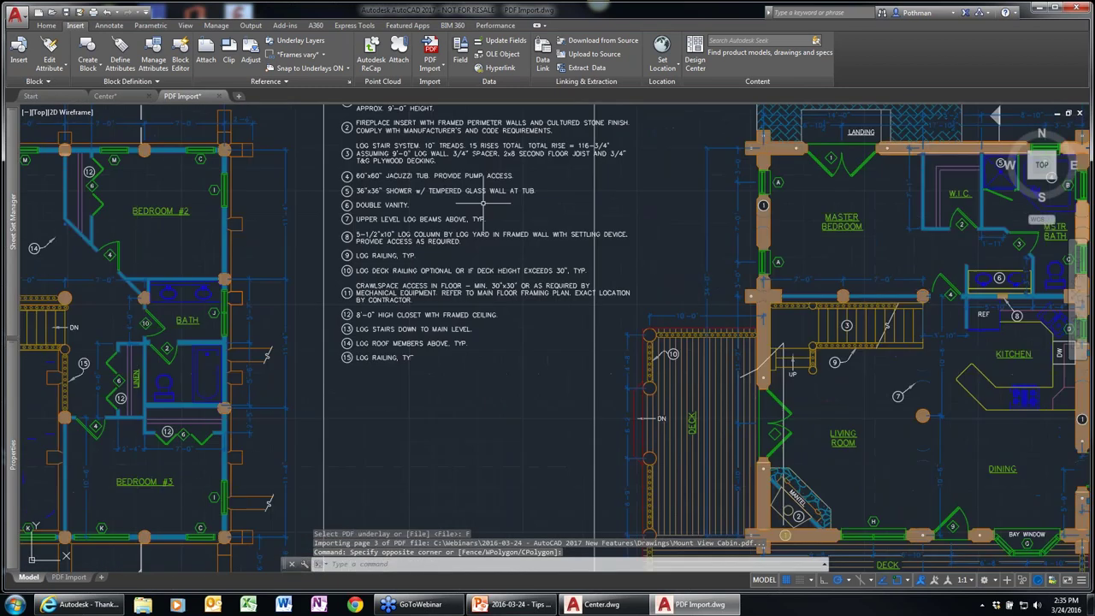
pyautogui.scroll(10, 472, 223)
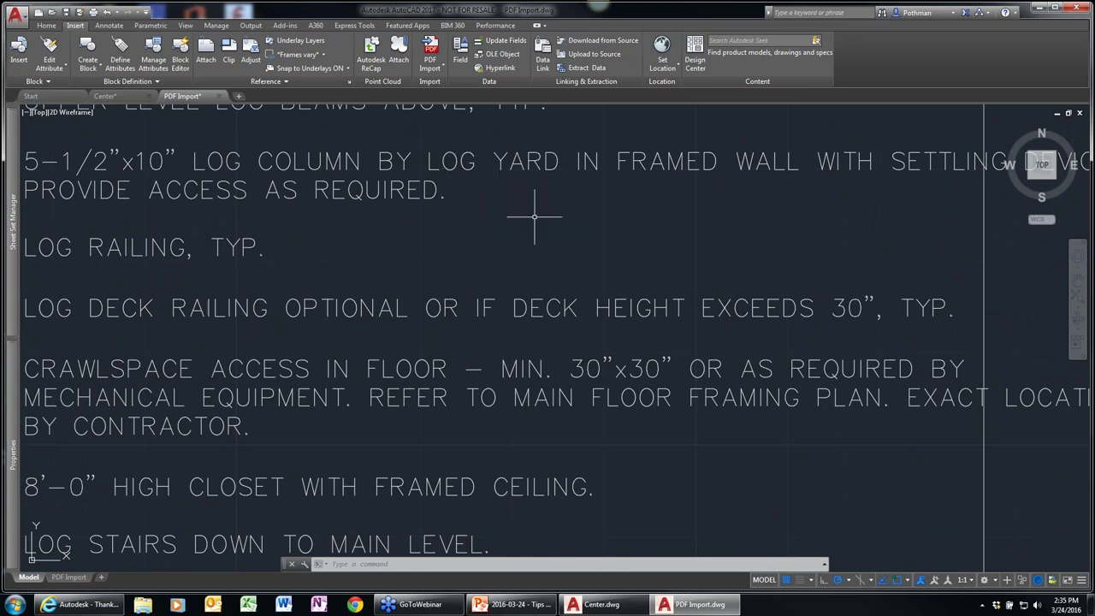
pyautogui.scroll(-6, 536, 238)
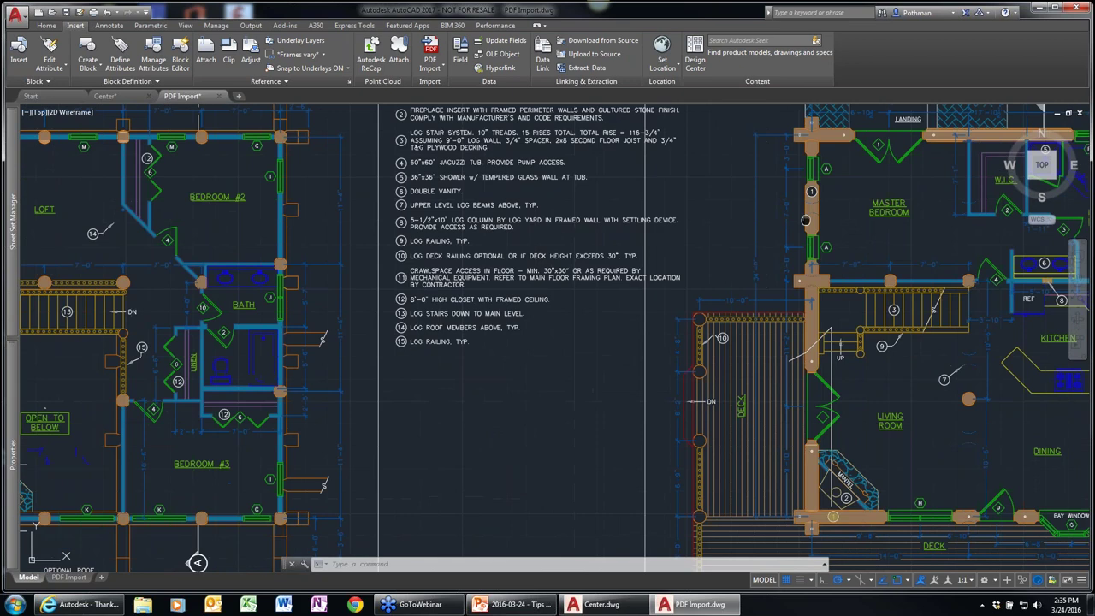
pyautogui.scroll(8, 806, 219)
pyautogui.scroll(-5, 773, 245)
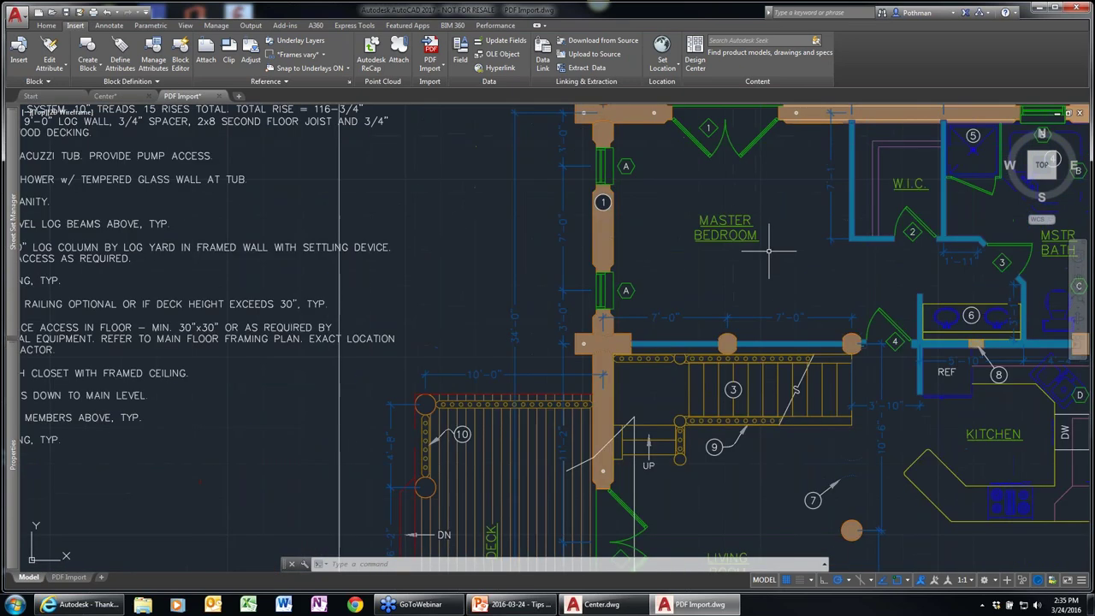
pyautogui.scroll(-5, 768, 251)
pyautogui.scroll(-2, 805, 246)
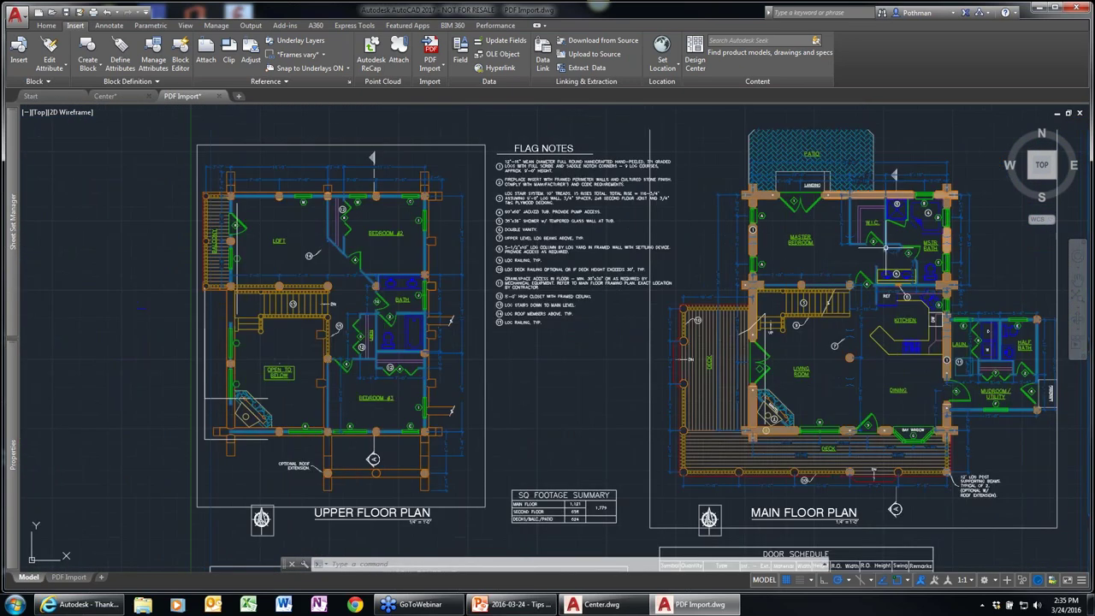
pyautogui.moveTo(581, 269); pyautogui.dragTo(502, 276, button='middle')
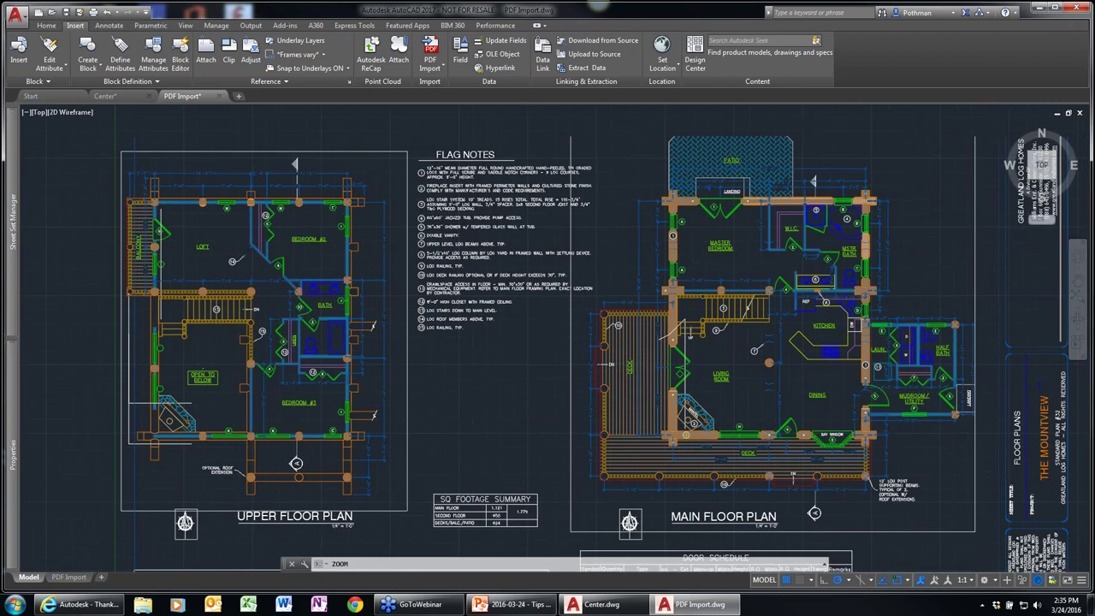
pyautogui.middleClick(548, 334)
pyautogui.middleClick(548, 334)
pyautogui.scroll(4, 856, 214)
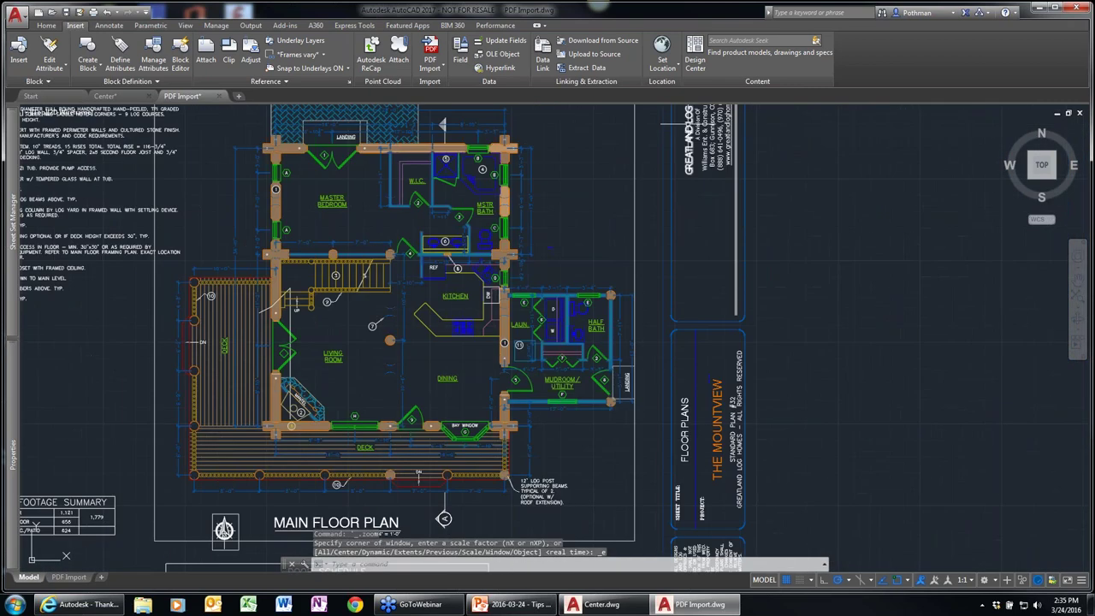
pyautogui.moveTo(690, 127)
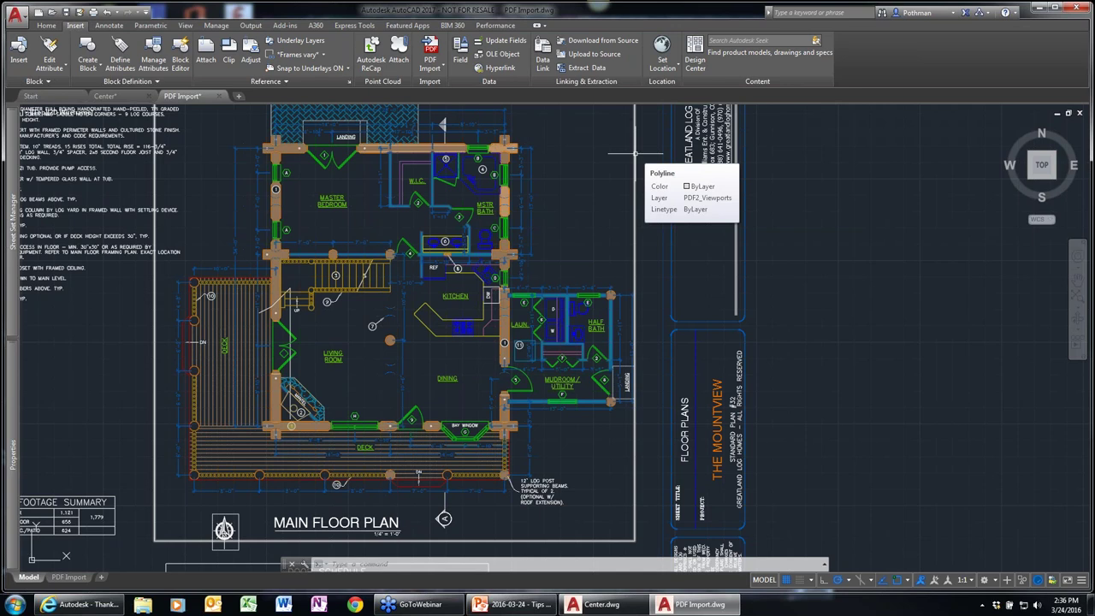
# - Close the PDF Import drawing without saving and open the Share Design View sheet from the AutoCAD 2017 Launch Demo set
pyautogui.click(219, 97)
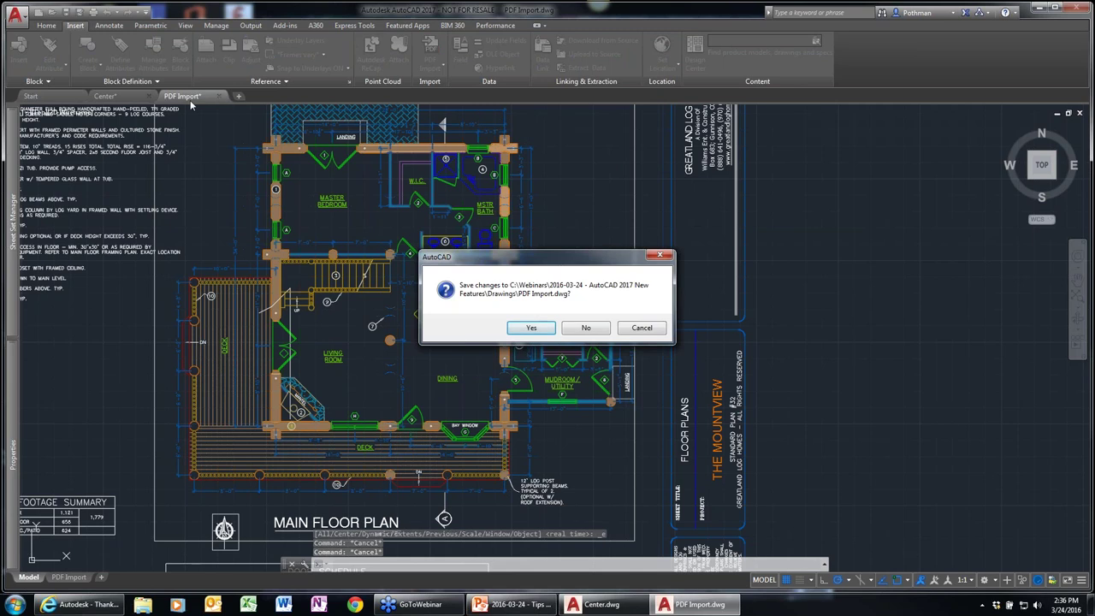
pyautogui.click(585, 328)
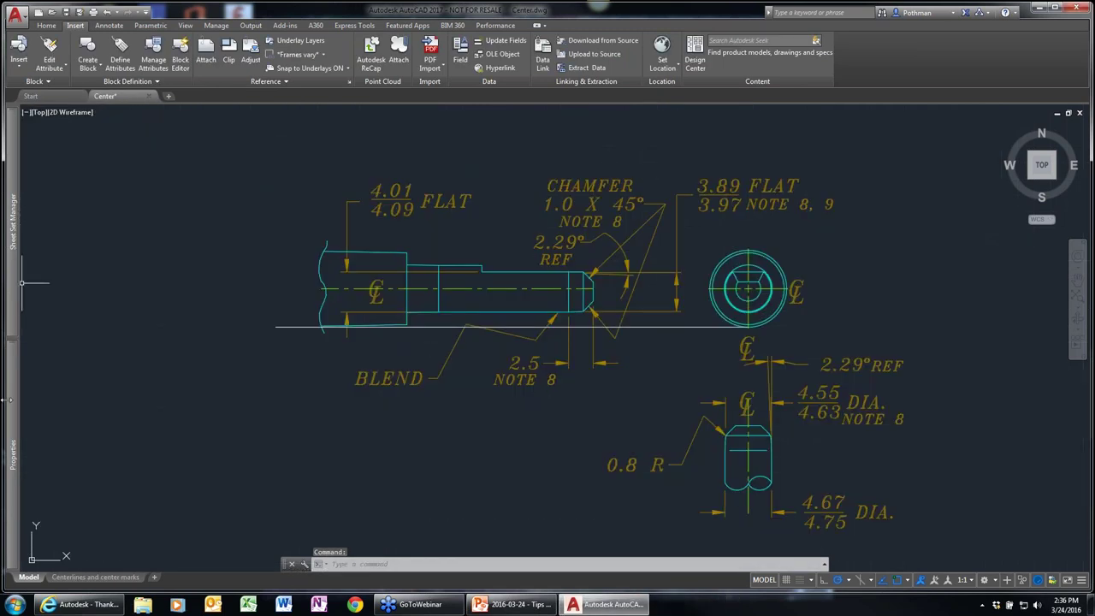
pyautogui.click(12, 225)
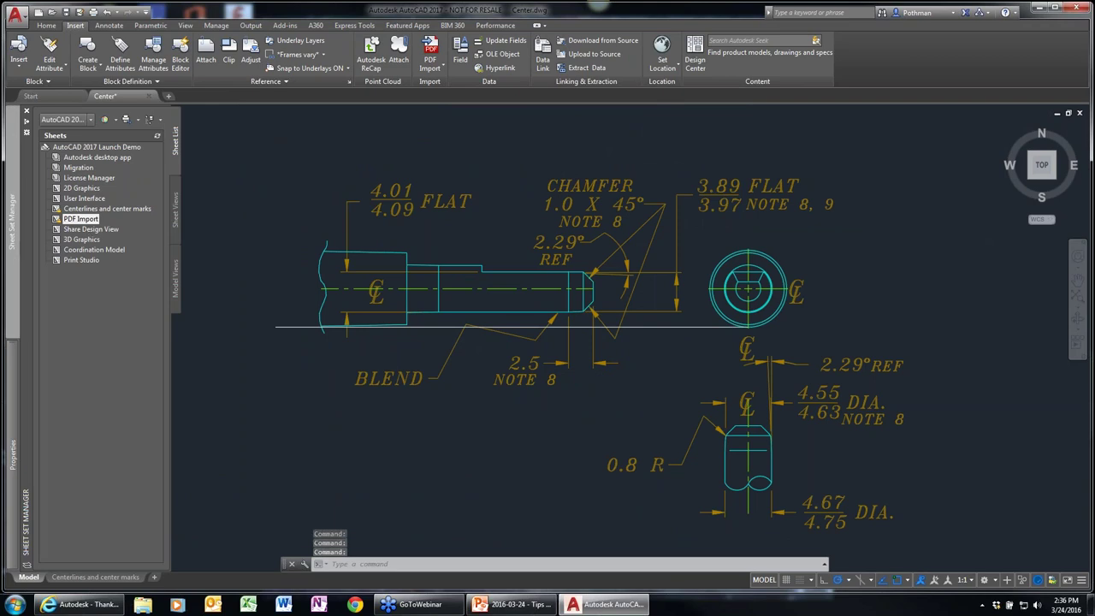
pyautogui.doubleClick(86, 229)
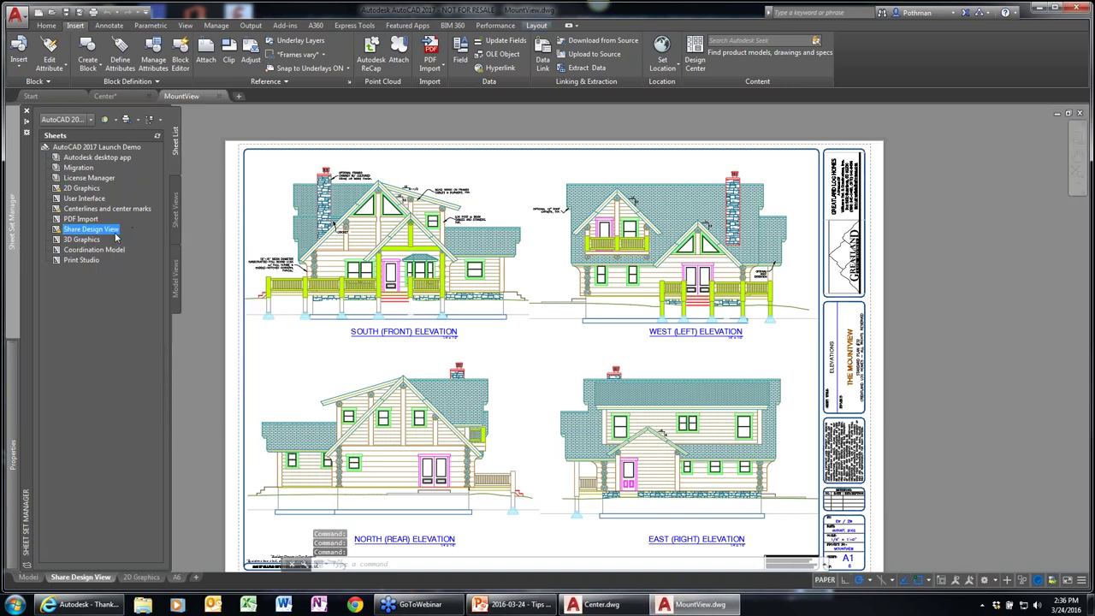
pyautogui.moveTo(115, 238)
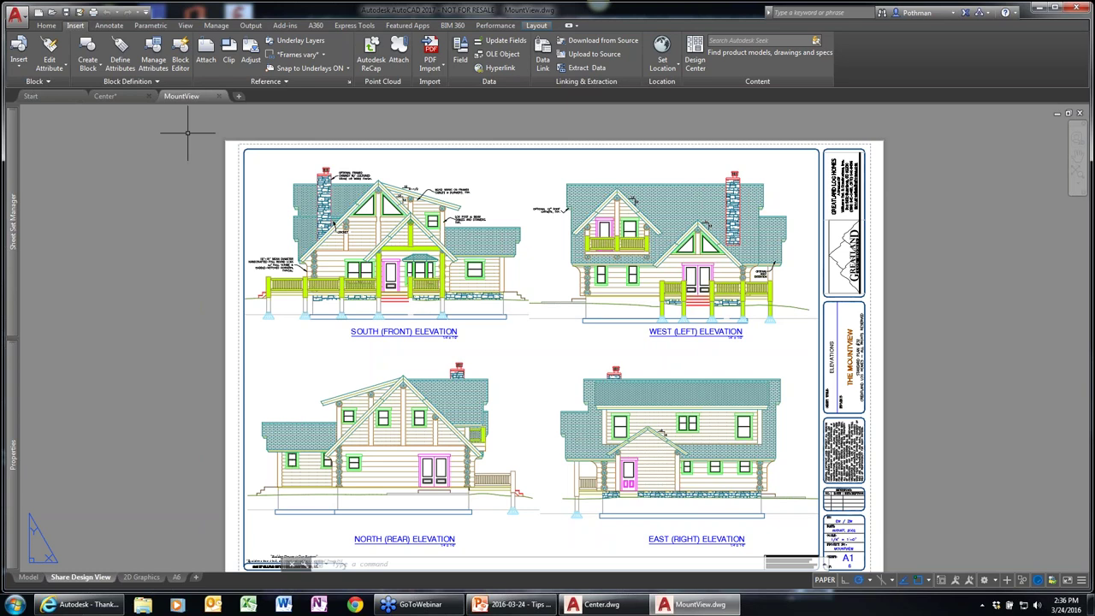
# - Start sharing the MountView design view up to its publish options, and switch to PowerPoint to present the Share Design View slide
pyautogui.click(316, 26)
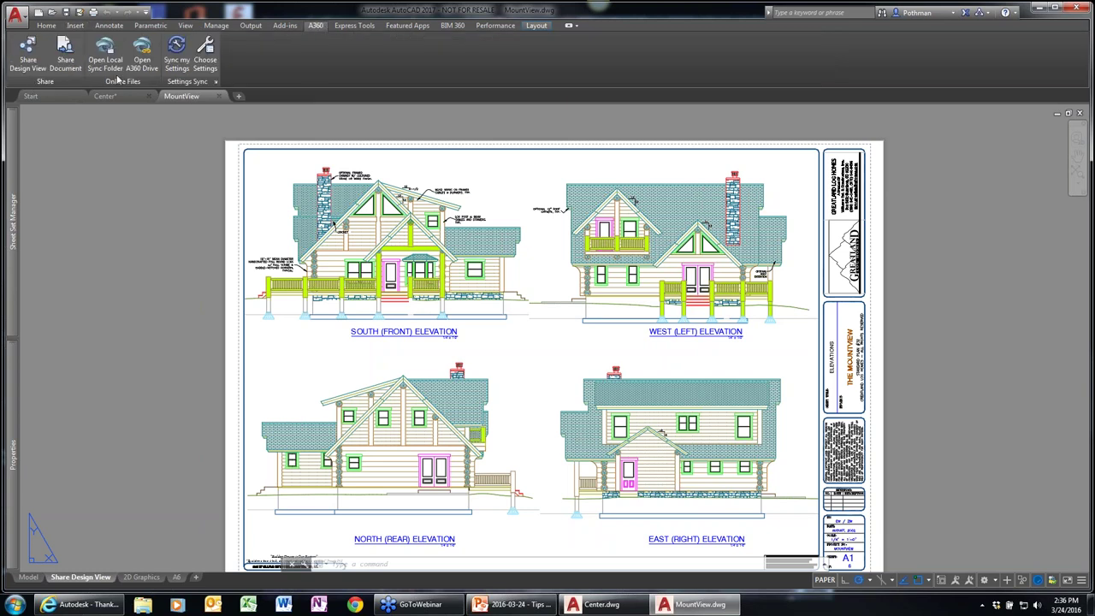
pyautogui.click(28, 58)
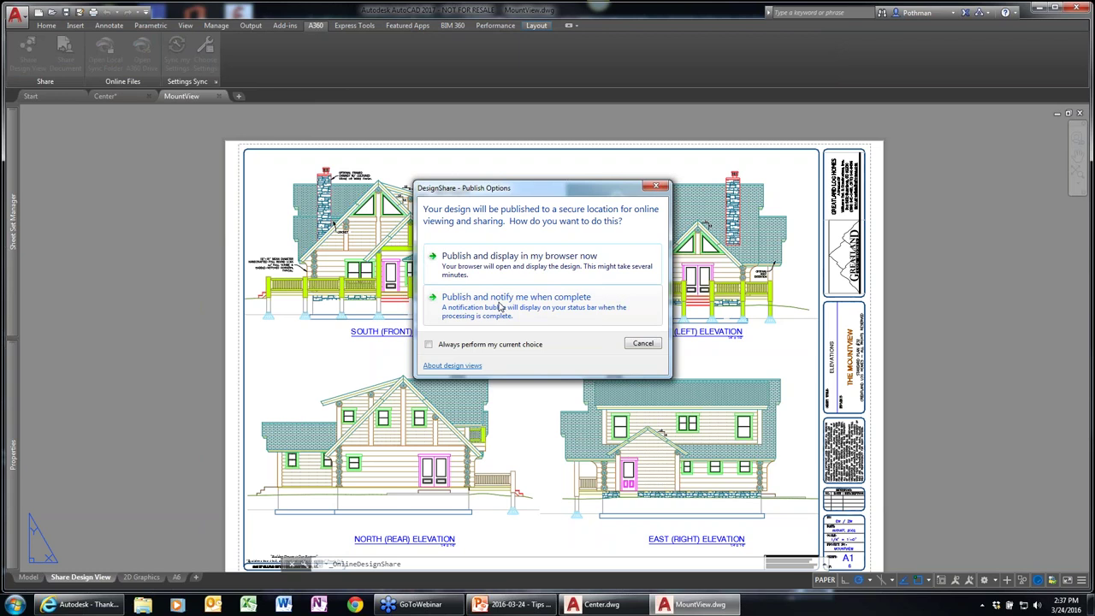
pyautogui.click(507, 606)
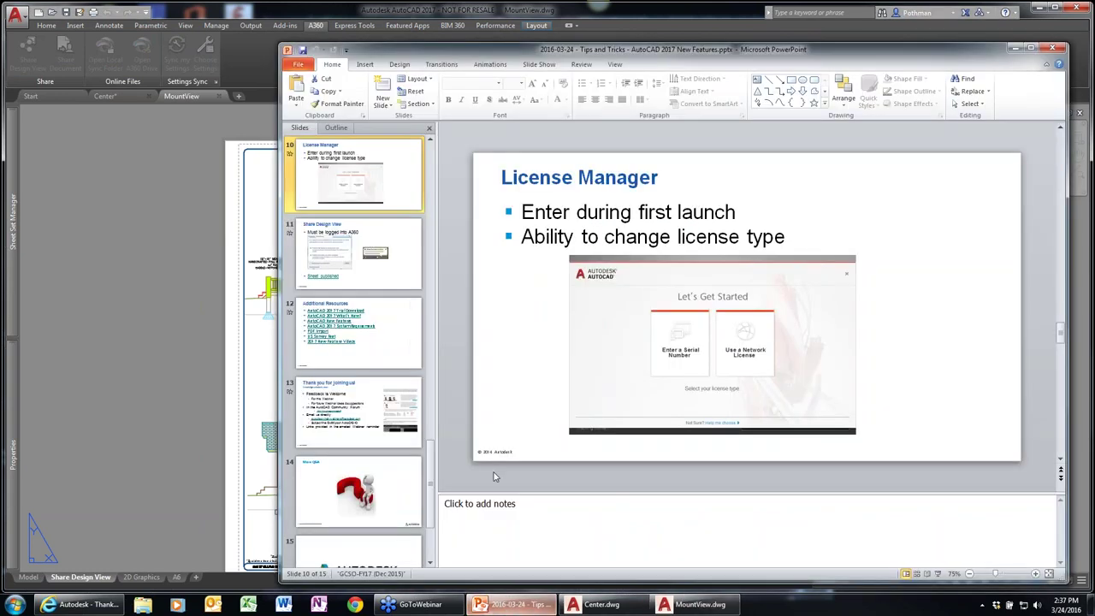
pyautogui.click(939, 574)
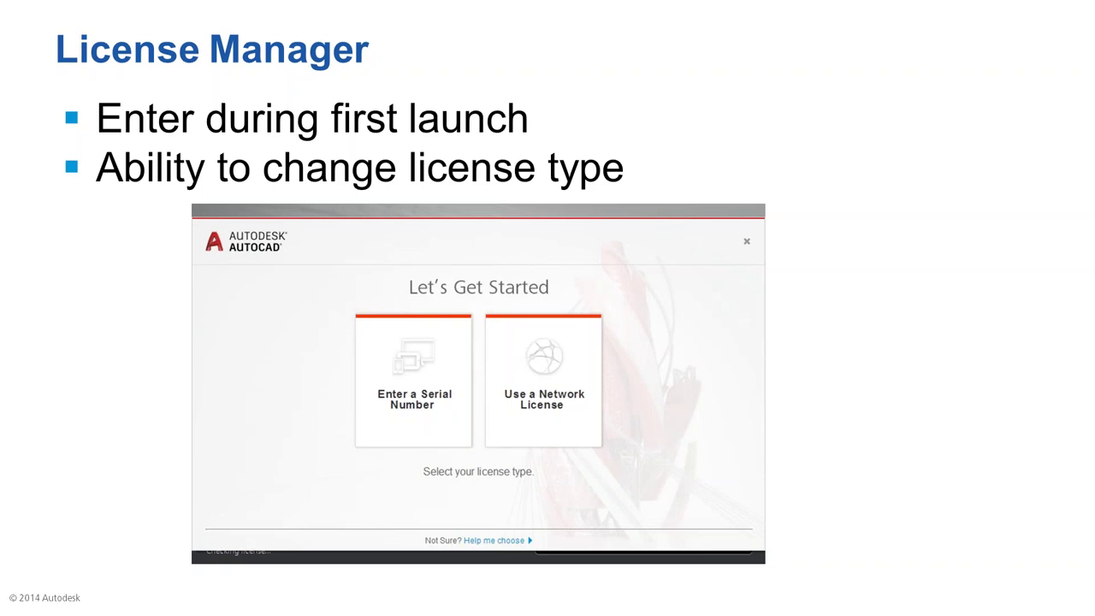
pyautogui.press('Right')
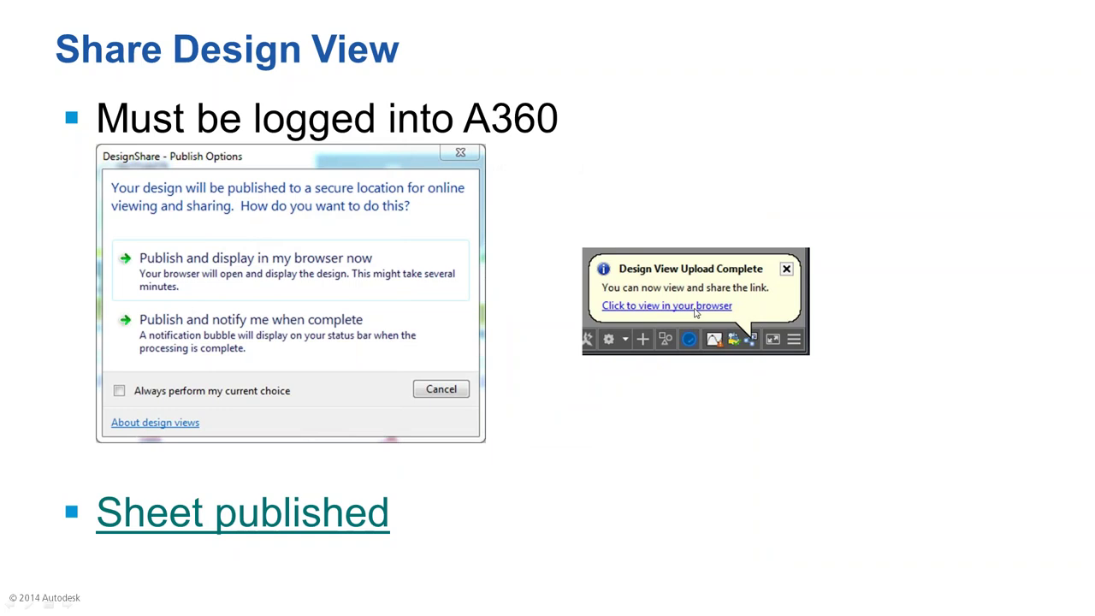
# - Switch back to AutoCAD and publish the MountView design view with notification when complete
pyautogui.hotkey('alt', 'Tab')
pyautogui.press('Tab')
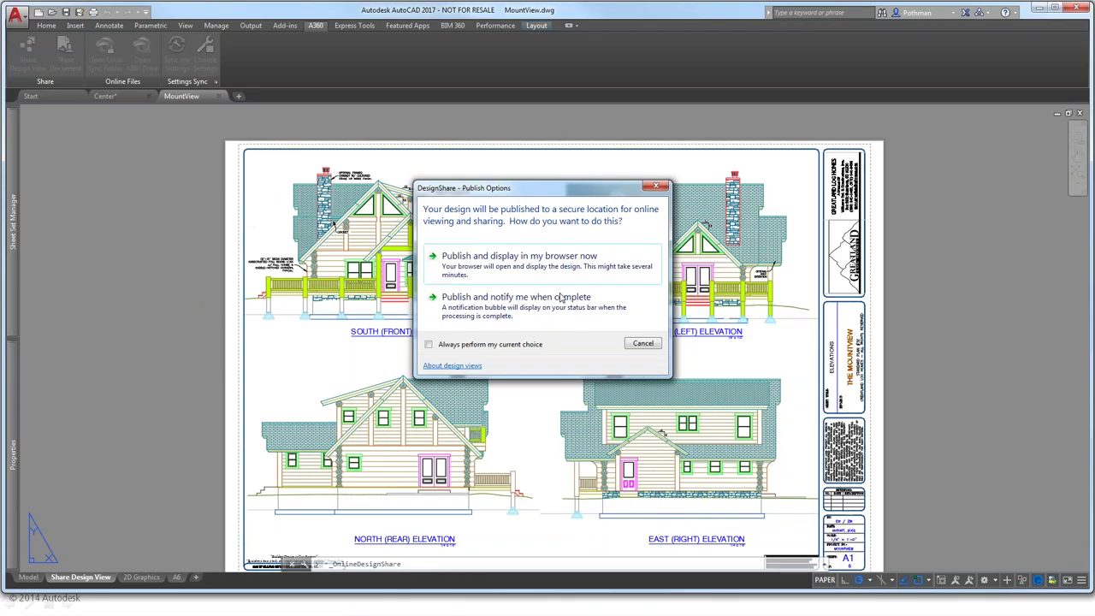
pyautogui.hotkey('alt', 'Tab')
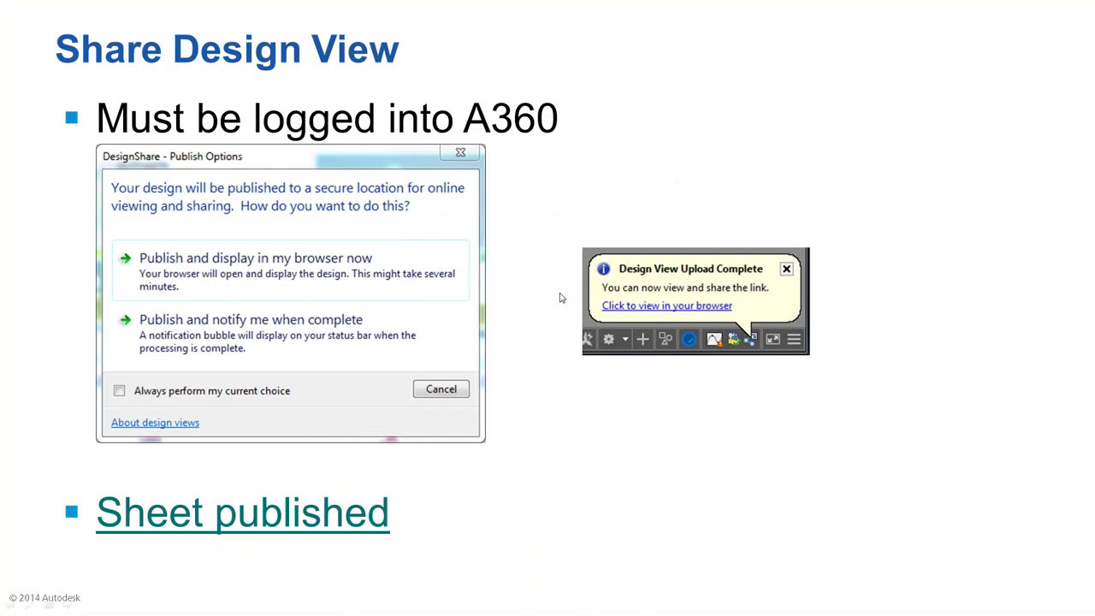
pyautogui.hotkey('alt', 'Tab')
pyautogui.click(561, 295)
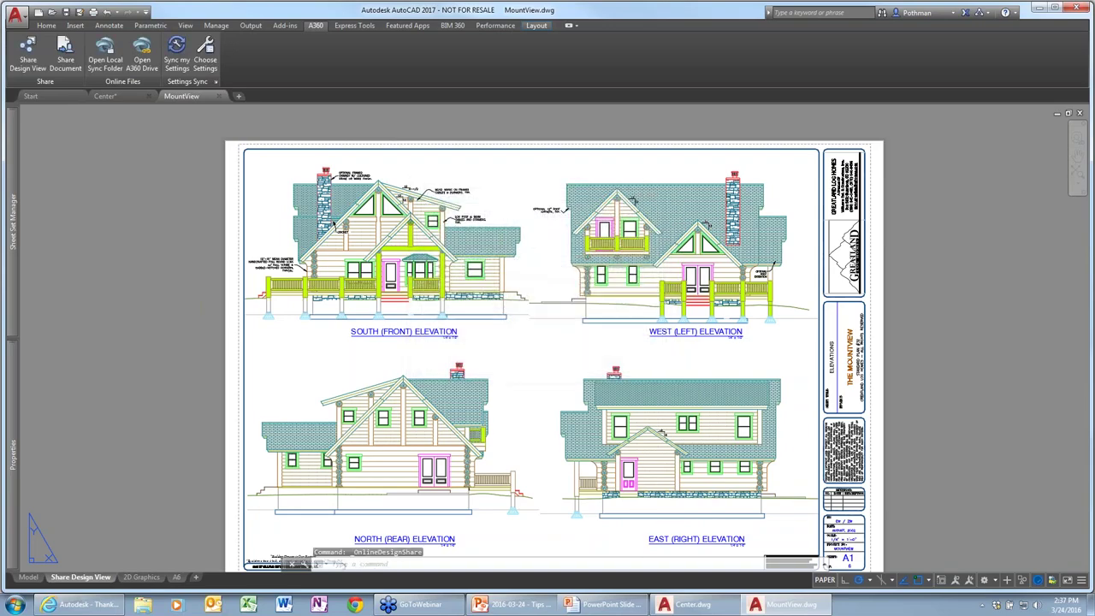
pyautogui.press('Escape')
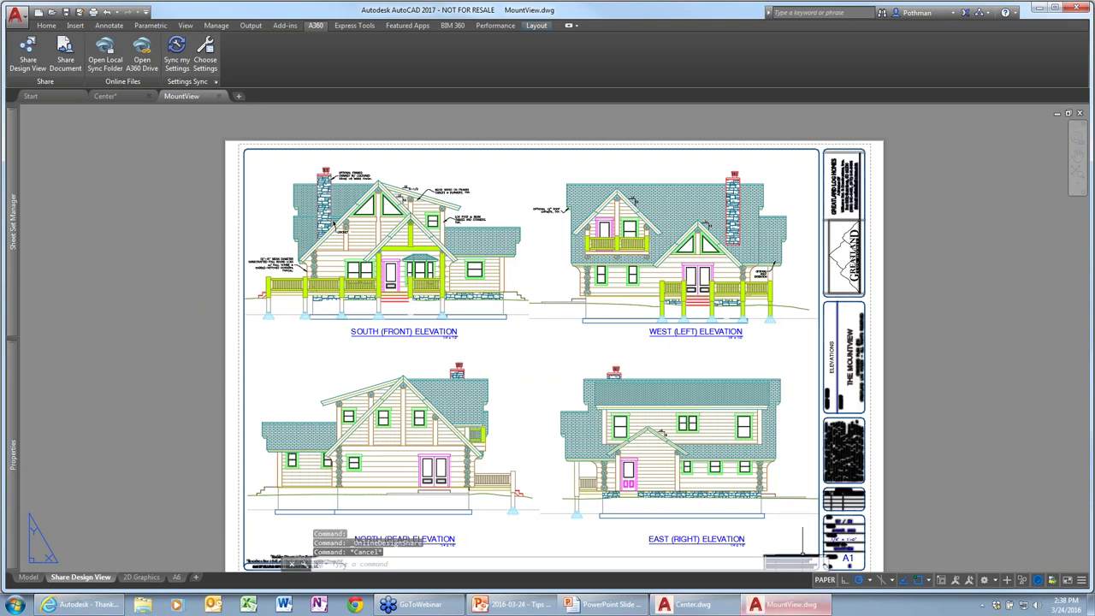
# - Switch to the PowerPoint slide, open the published sheet link, and view the Share Design View sheet and Upper Level Floor Plan in A360 Viewer
pyautogui.moveTo(791, 609)
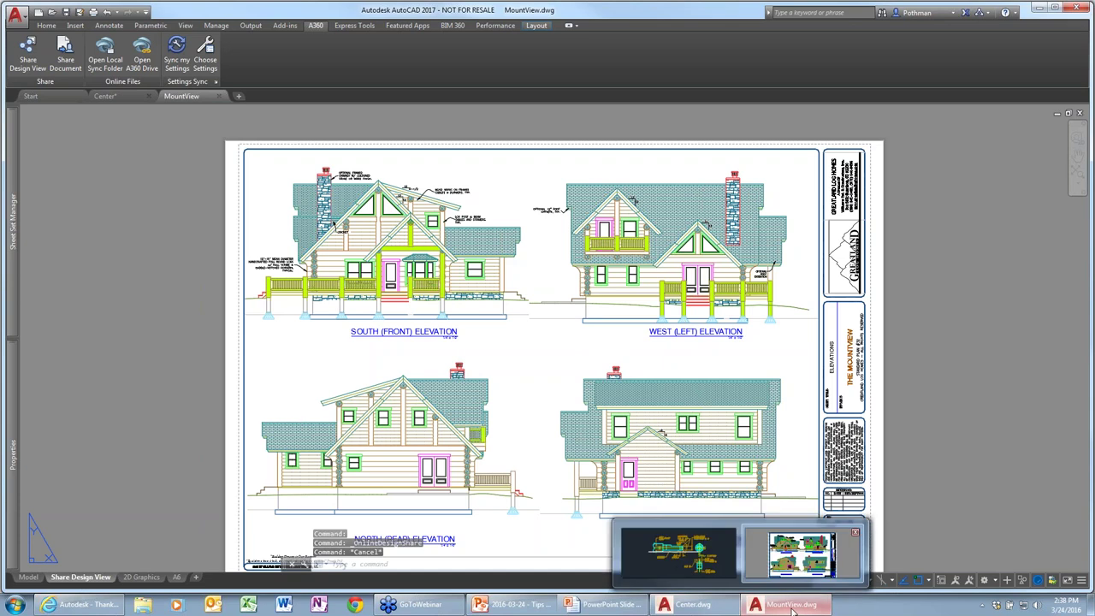
pyautogui.click(610, 604)
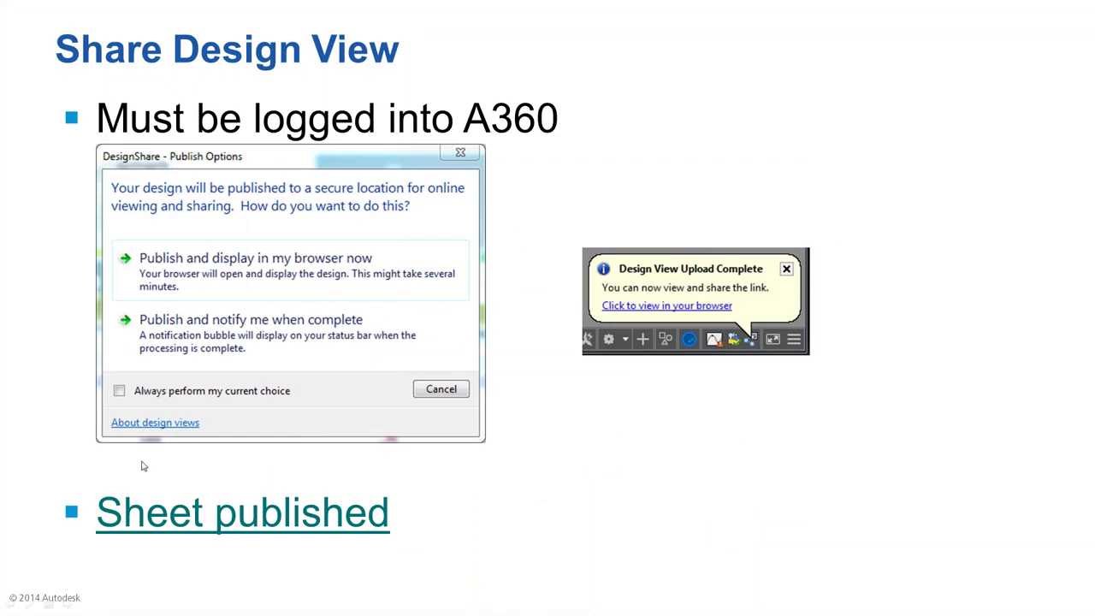
pyautogui.click(183, 521)
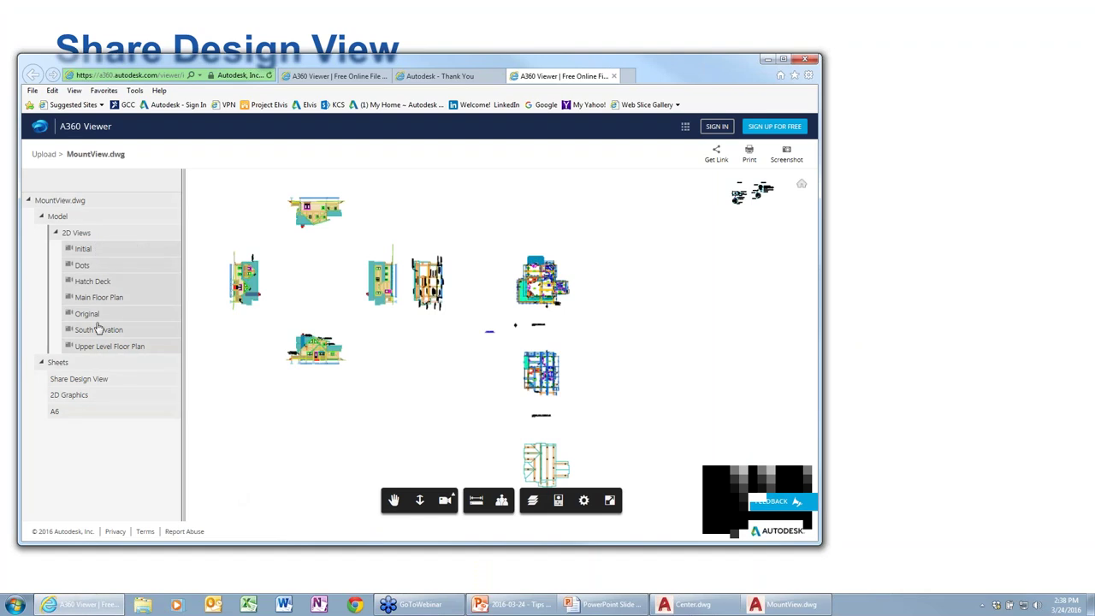
pyautogui.click(79, 379)
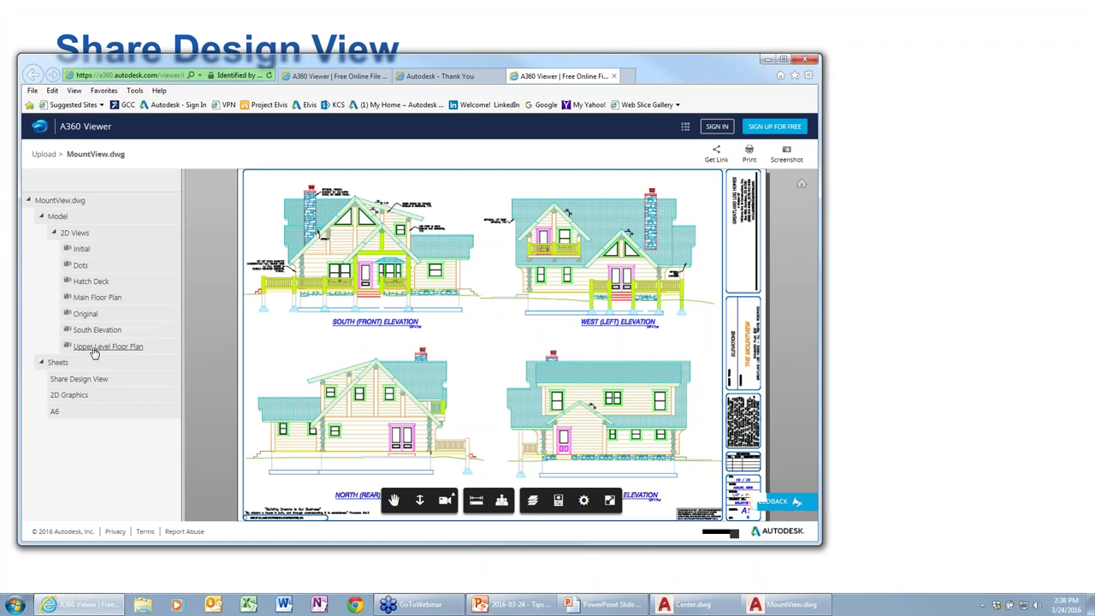
pyautogui.click(94, 347)
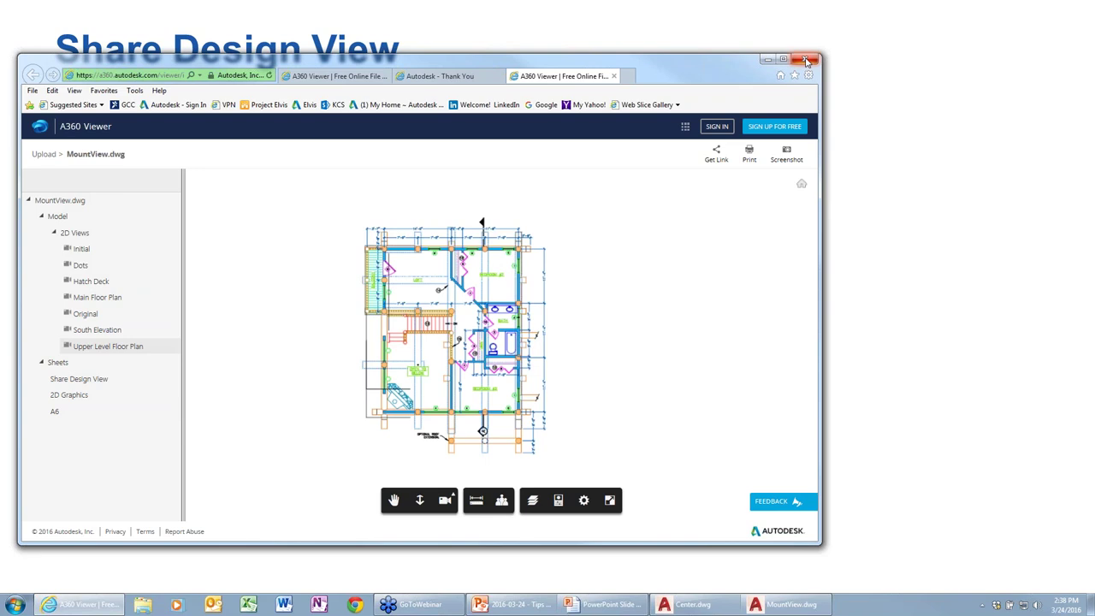
pyautogui.hotkey('alt', 'Tab')
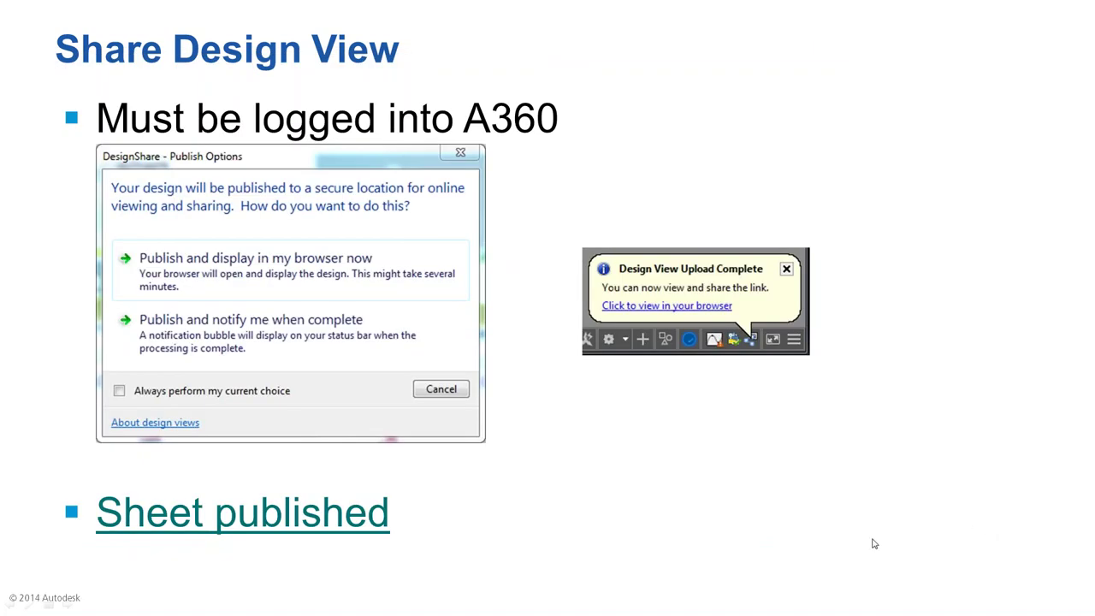
# - Switch back to AutoCAD and open the 3D Graphics sheet from the AutoCAD 2017 Launch Demo set
pyautogui.hotkey('alt', 'Tab')
pyautogui.hotkey('alt', 'Tab')
pyautogui.hotkey('alt', 'Tab')
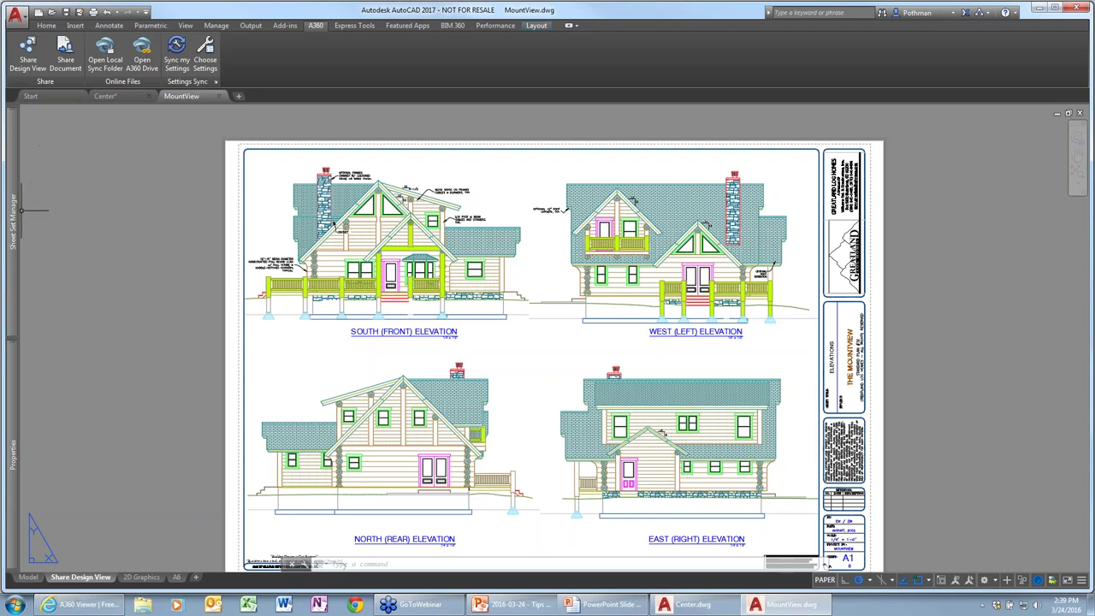
pyautogui.moveTo(22, 210)
pyautogui.click(81, 239)
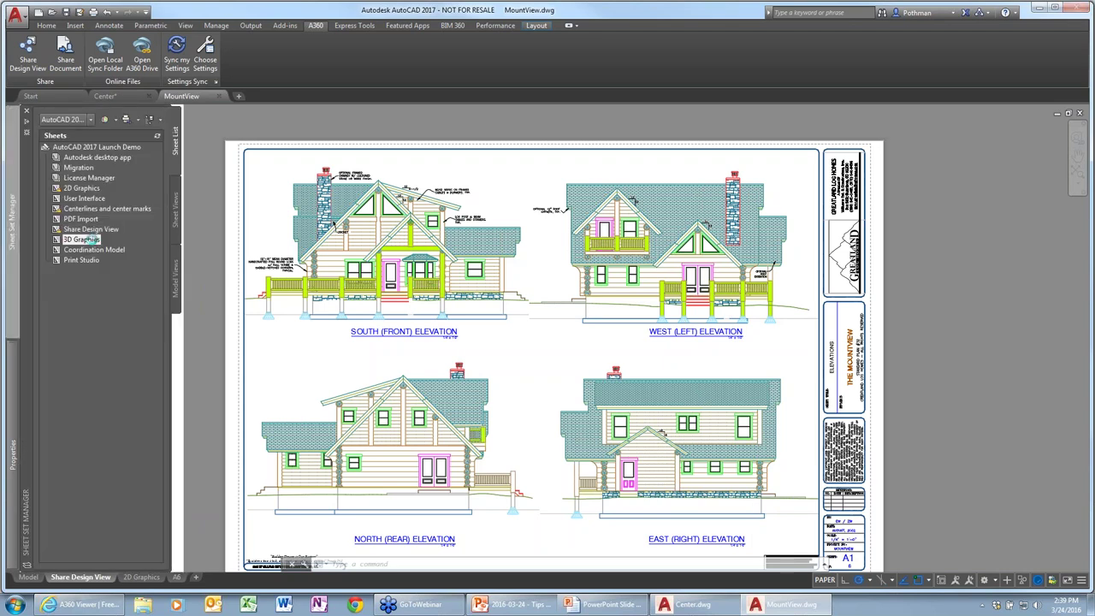
pyautogui.doubleClick(93, 240)
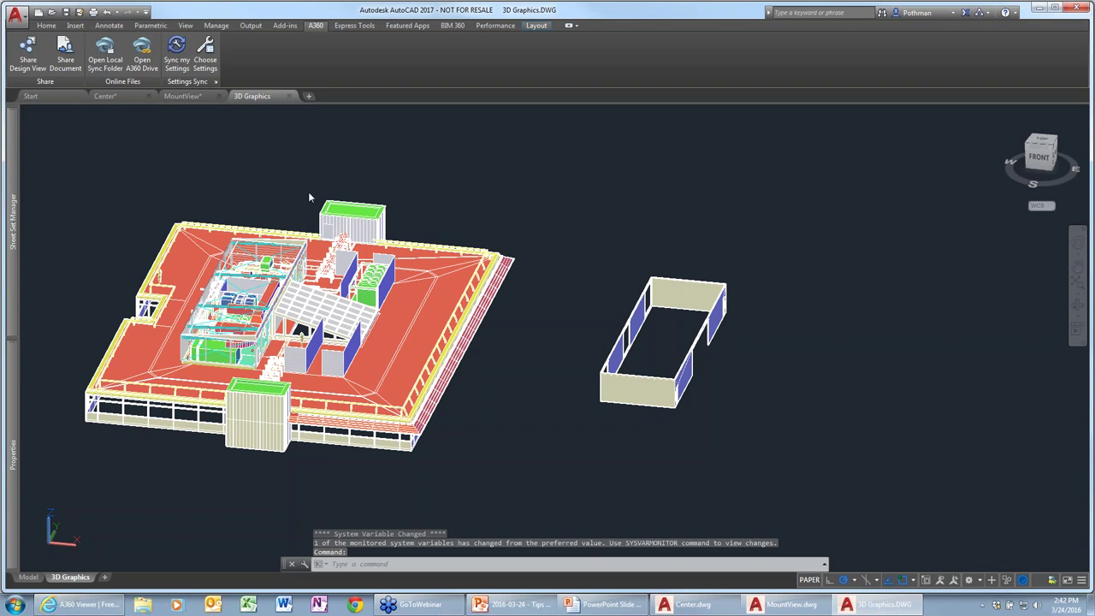
# - Switch the 3D Graphics drawing to model space and run the orbit command on the building model
pyautogui.press('Escape')
pyautogui.press('Escape')
pyautogui.hotkey('ctrl', 'pageup')
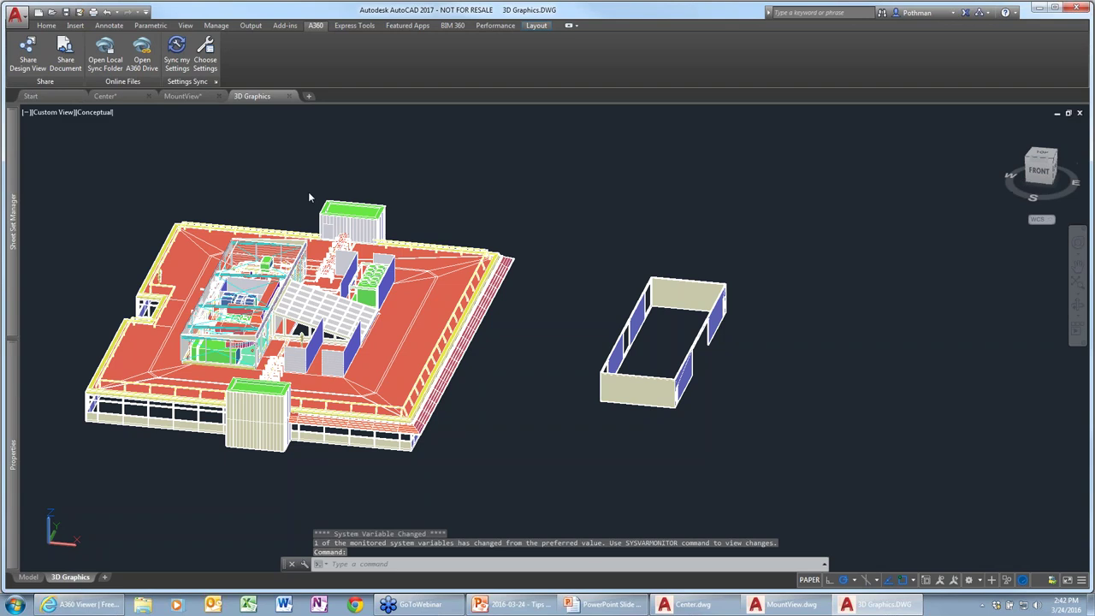
pyautogui.write('orbit')
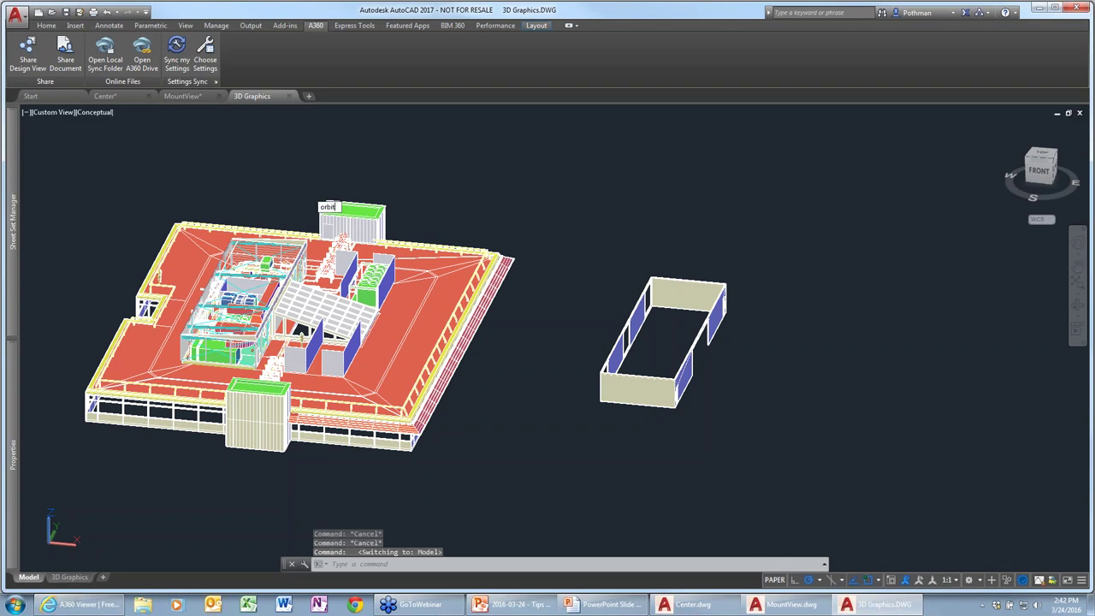
pyautogui.press('Escape')
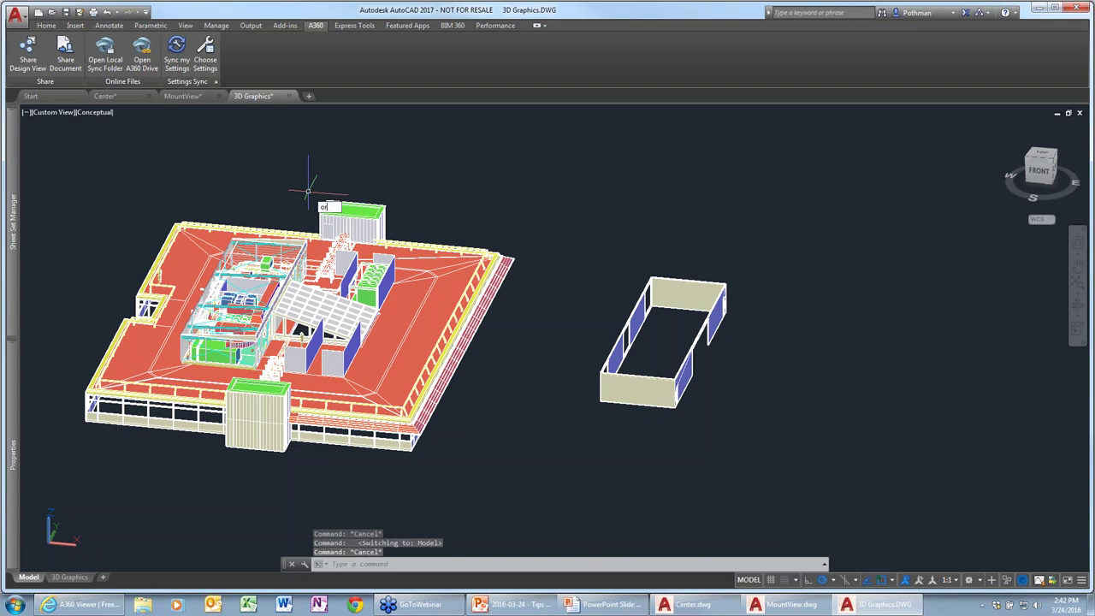
pyautogui.press('Return')
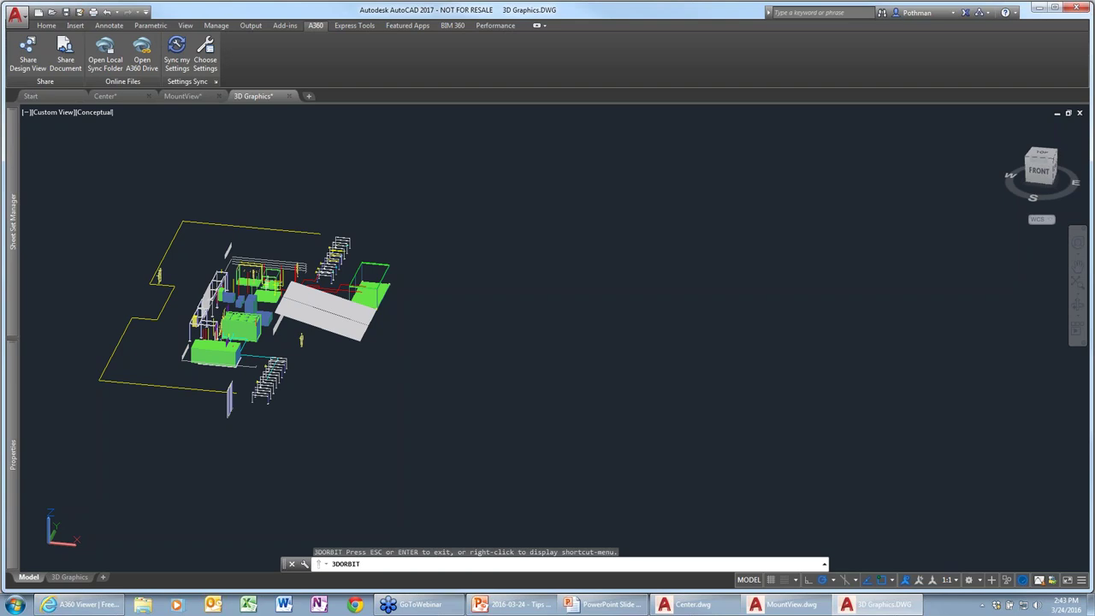
pyautogui.press('Escape')
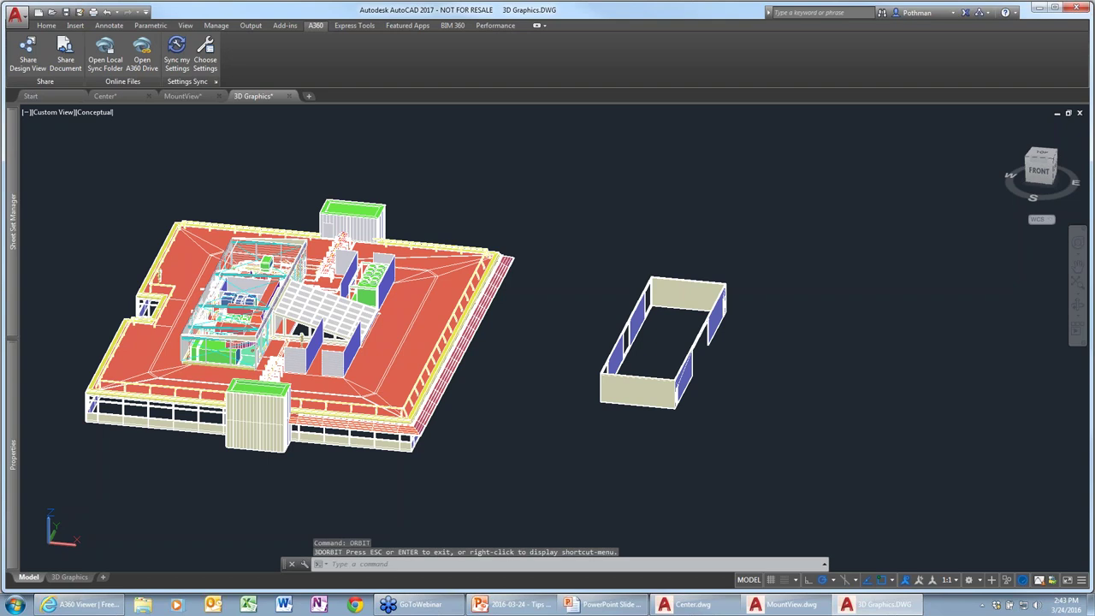
pyautogui.press('Escape')
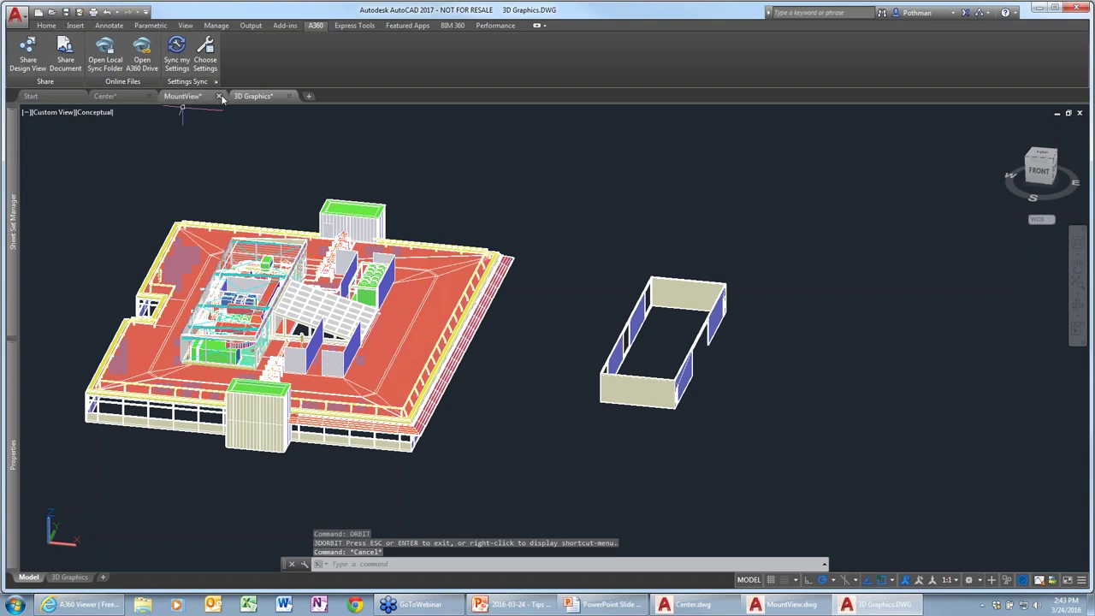
# - Close the MountView and Center drawings without saving, keeping the 3D Graphics drawing open
pyautogui.moveTo(218, 98)
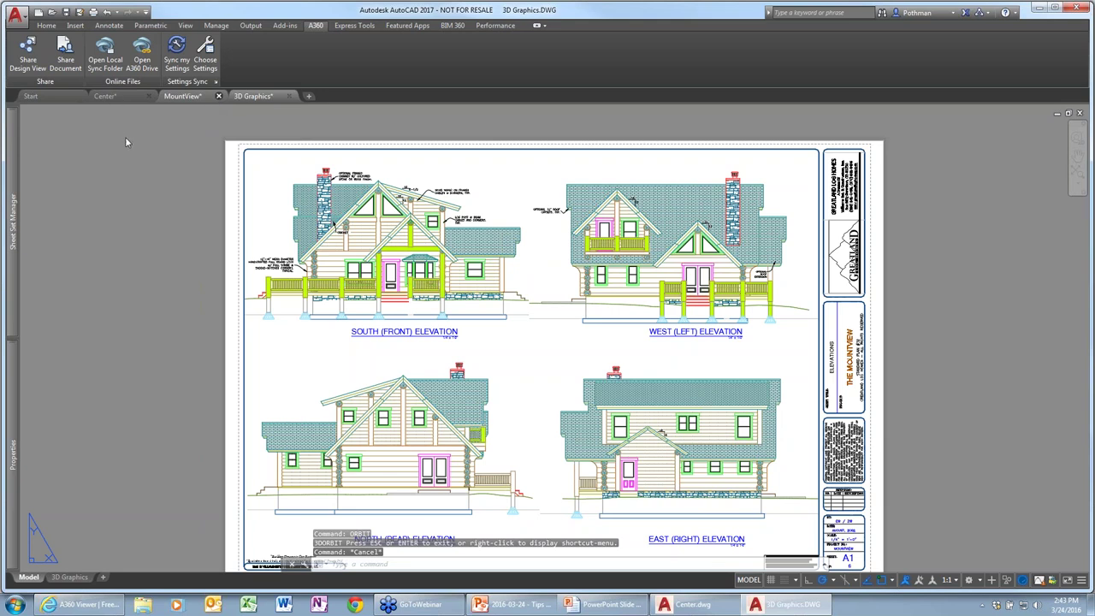
pyautogui.hotkey('ctrl', 'F4')
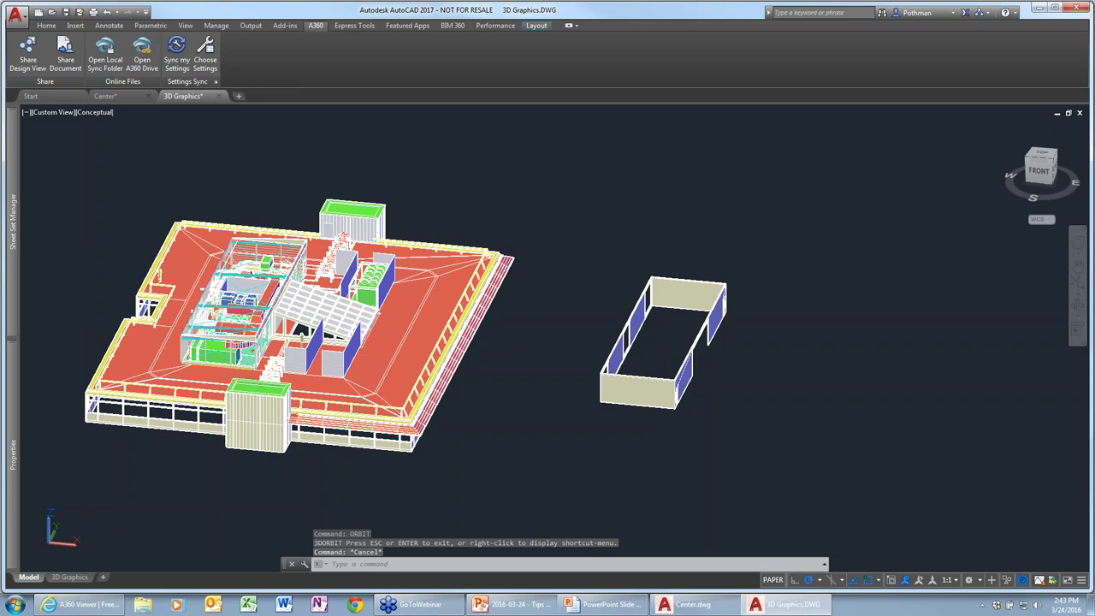
pyautogui.doubleClick(135, 133)
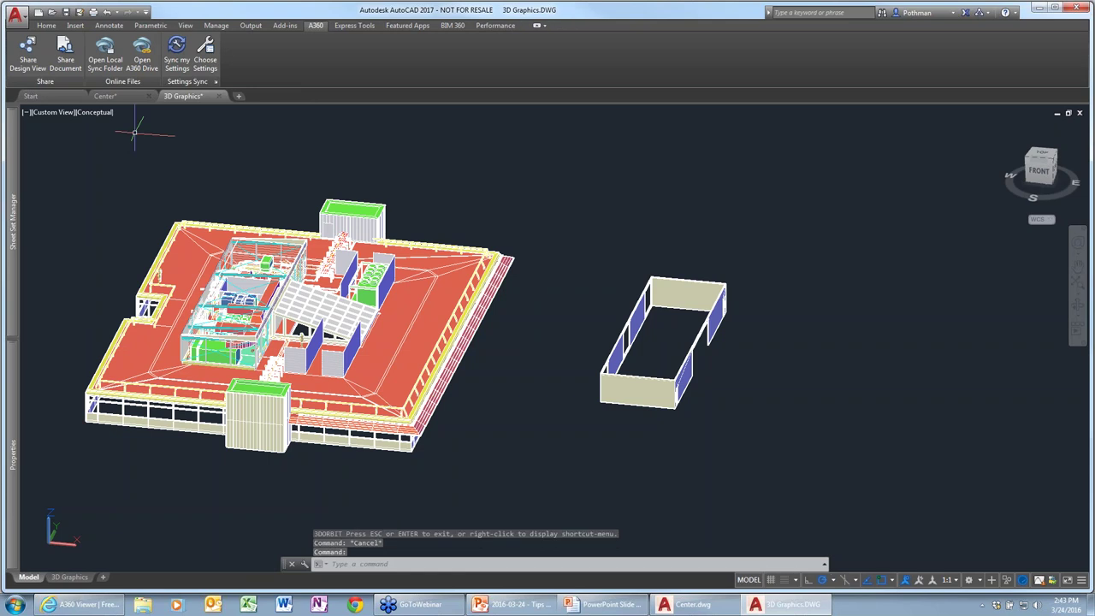
pyautogui.click(144, 95)
pyautogui.click(148, 96)
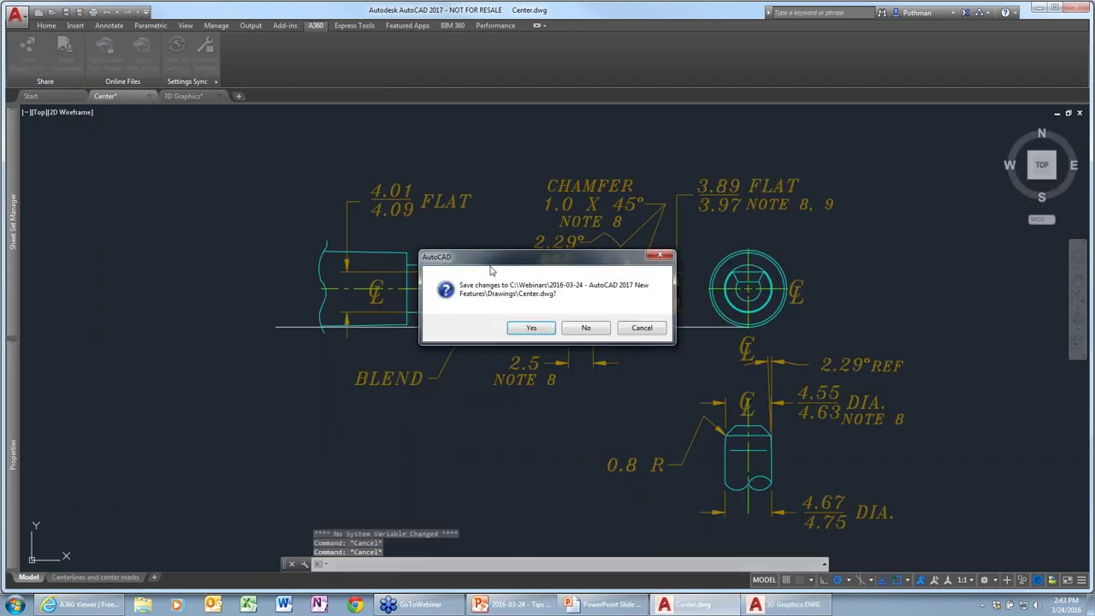
pyautogui.click(587, 328)
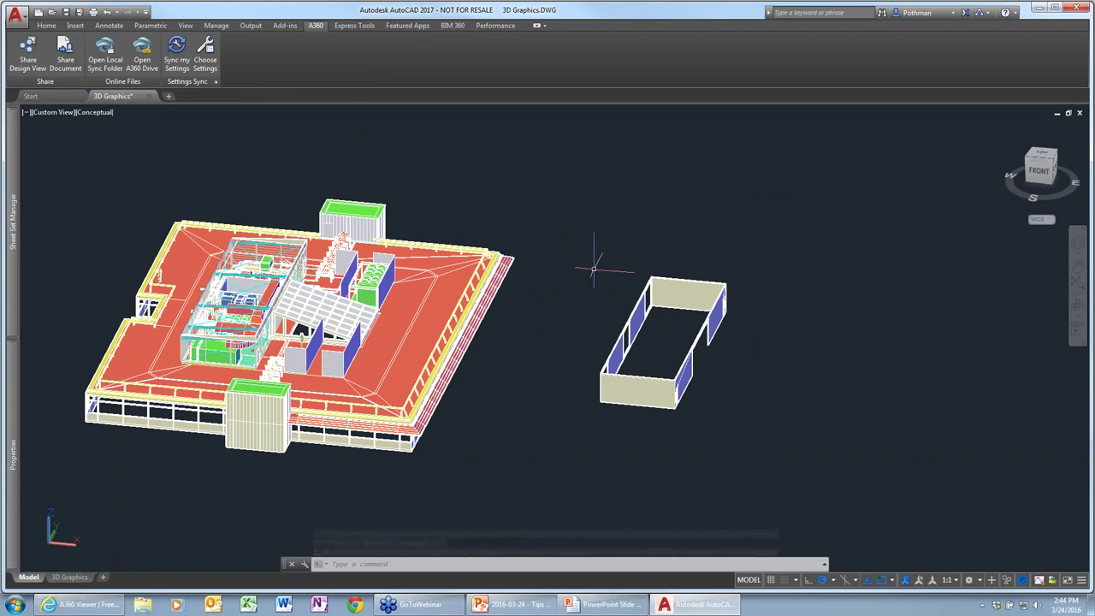
# - Orbit the 3D building model around to a view from above its front and right sides
pyautogui.write('3do')
pyautogui.press('Return')
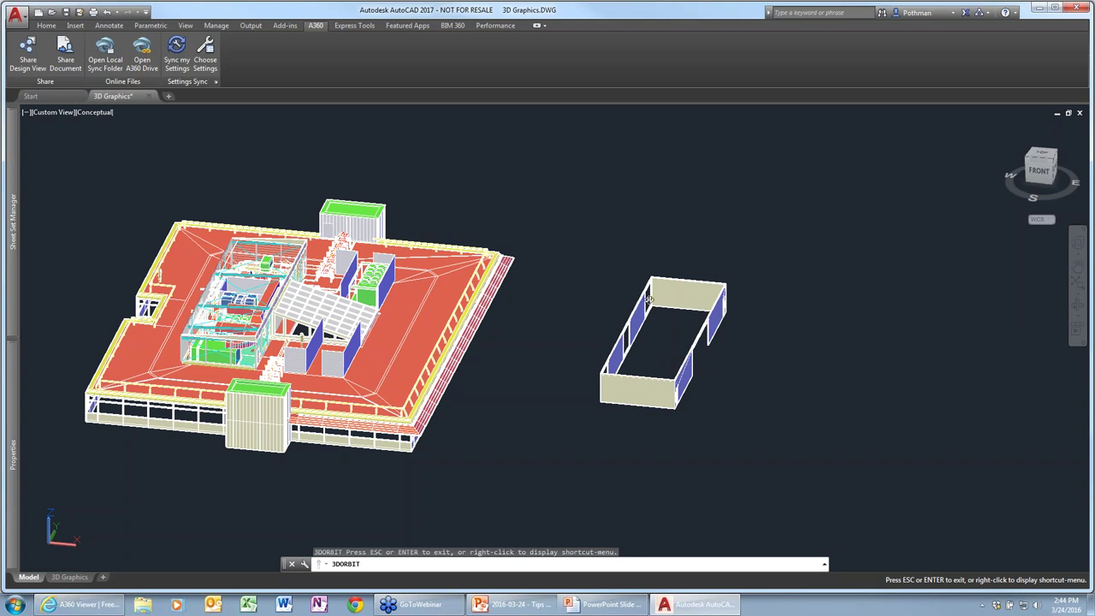
pyautogui.moveTo(648, 299); pyautogui.dragTo(636, 313)
pyautogui.moveTo(559, 339); pyautogui.dragTo(659, 279)
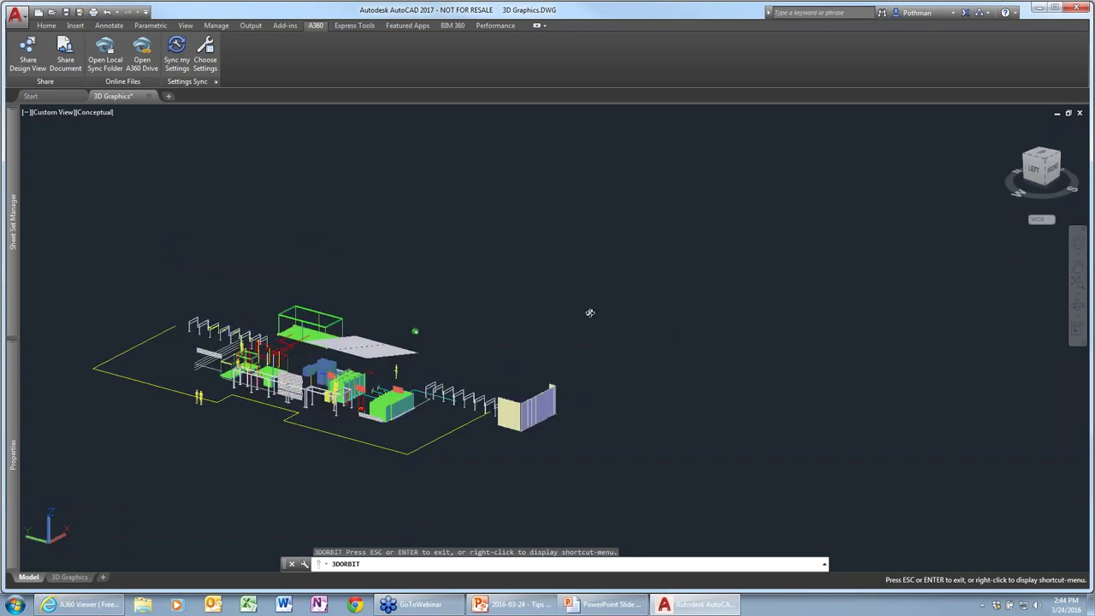
pyautogui.moveTo(590, 314); pyautogui.dragTo(451, 341)
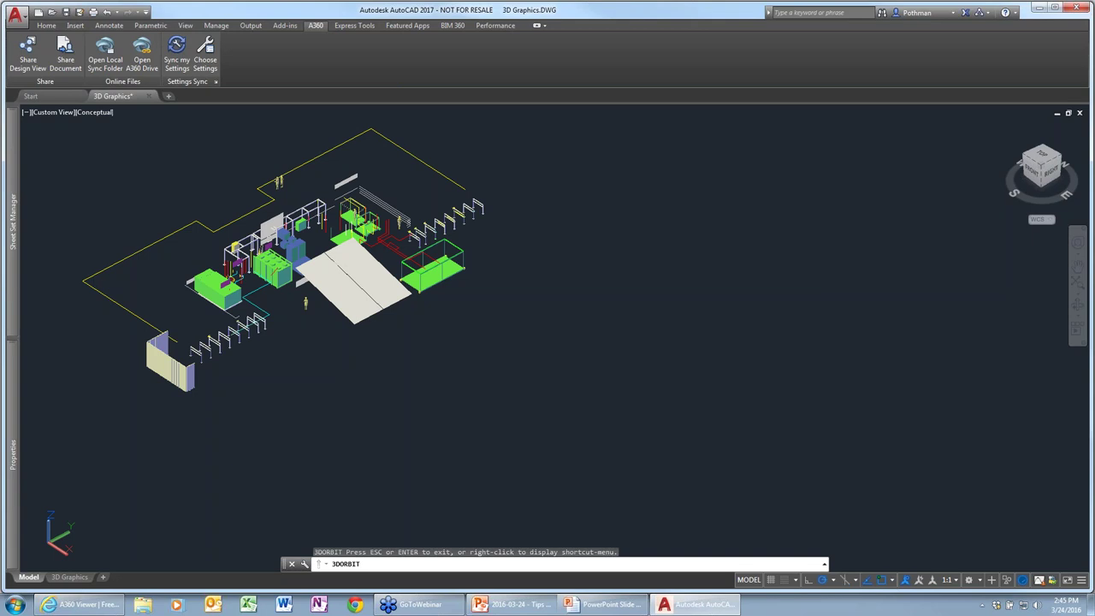
pyautogui.press('Escape')
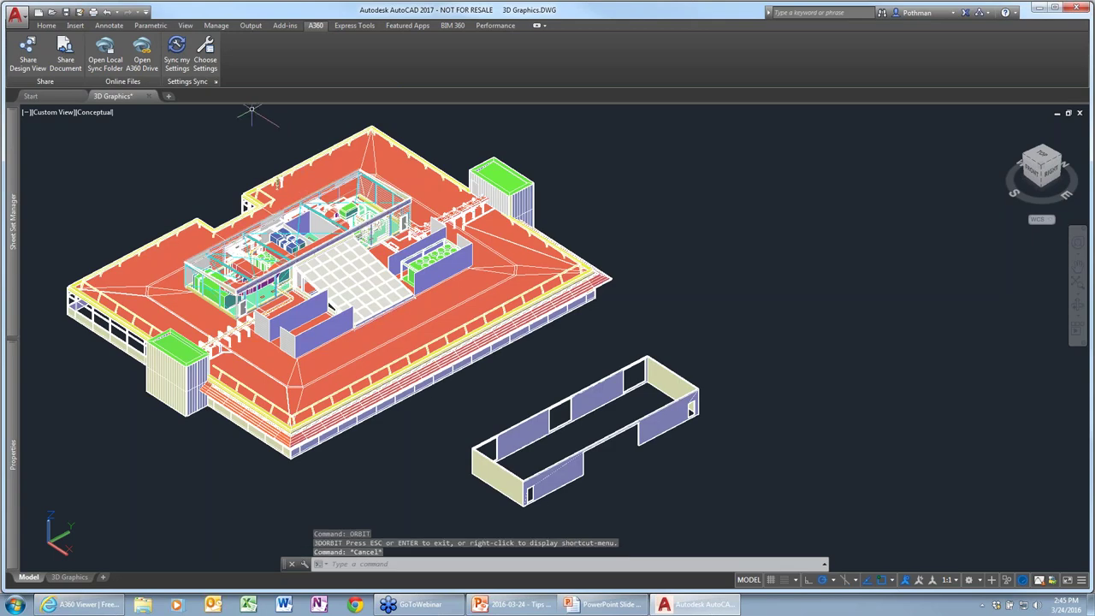
# - Close the 3D Graphics drawing without saving and open the Coordination Model sheet's drawing in model space
pyautogui.press('Escape')
pyautogui.press('Escape')
pyautogui.hotkey('ctrl', 'F4')
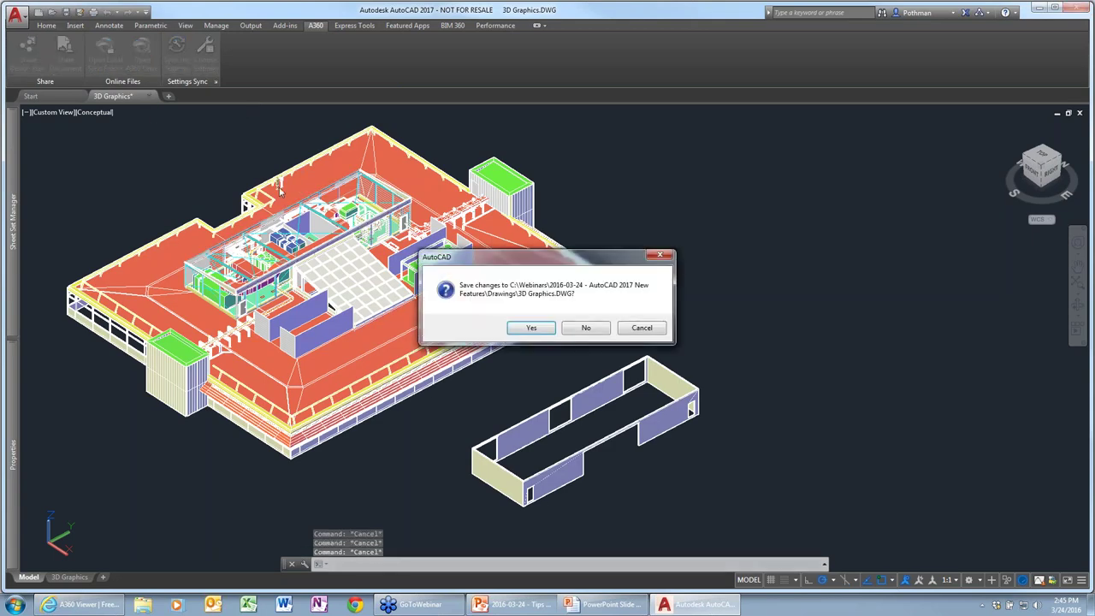
pyautogui.click(586, 328)
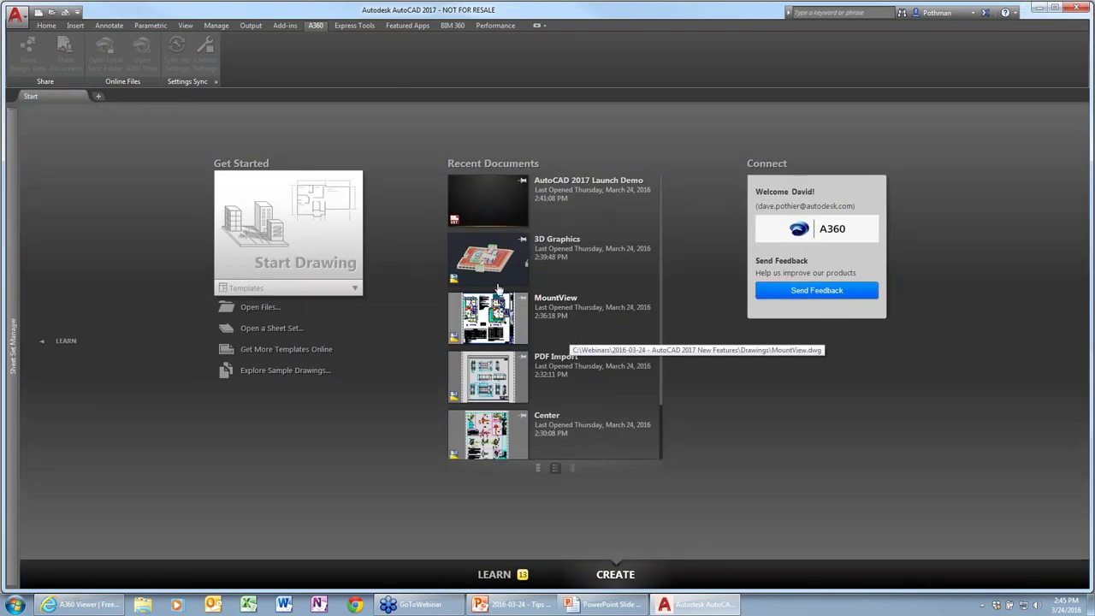
pyautogui.moveTo(13, 309)
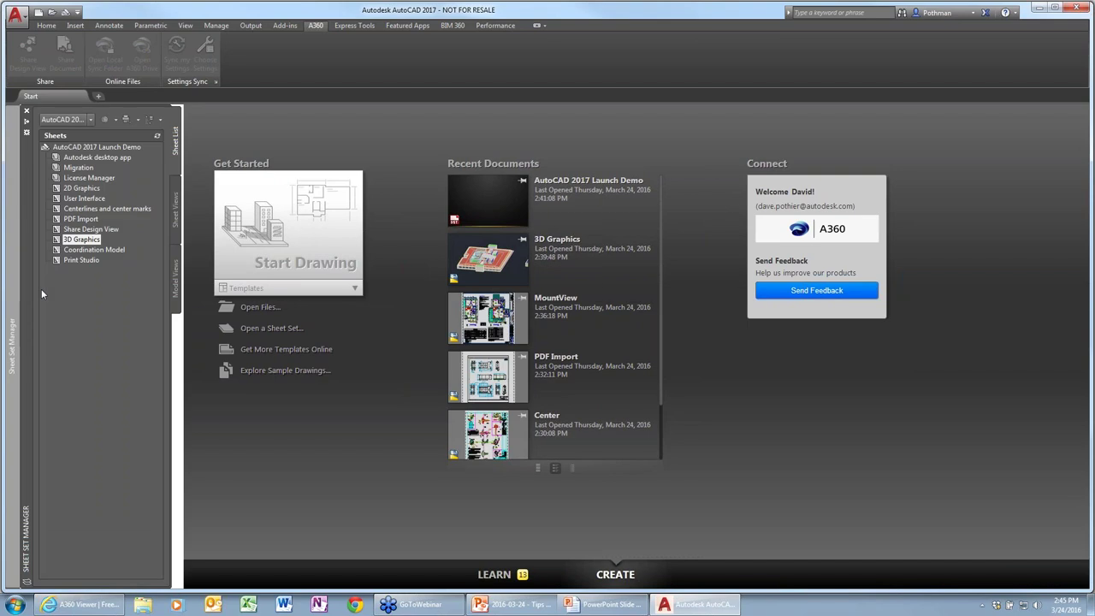
pyautogui.doubleClick(85, 249)
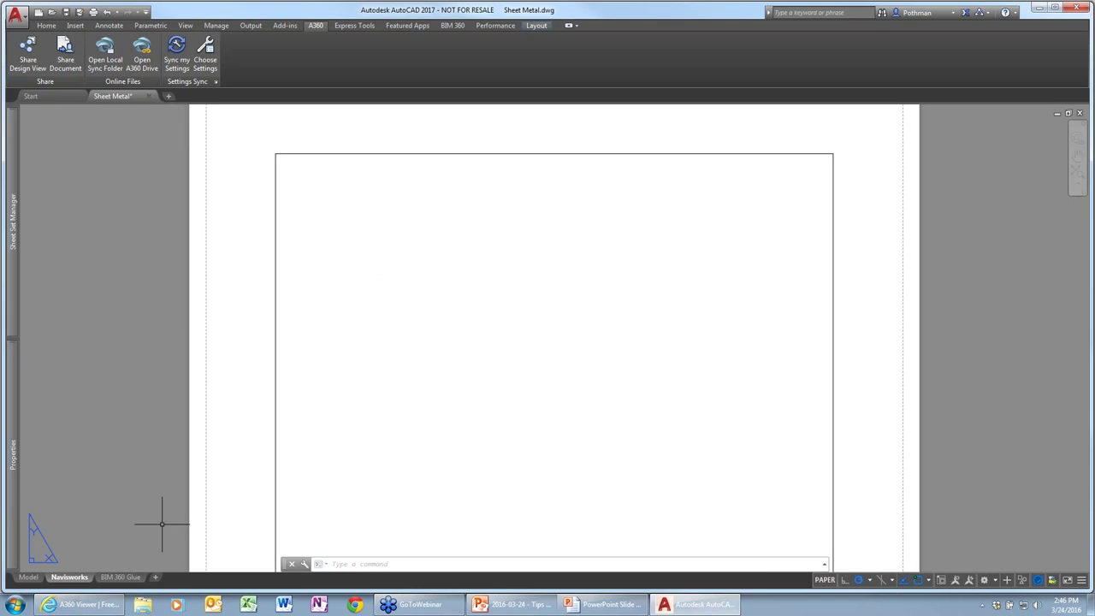
pyautogui.click(29, 578)
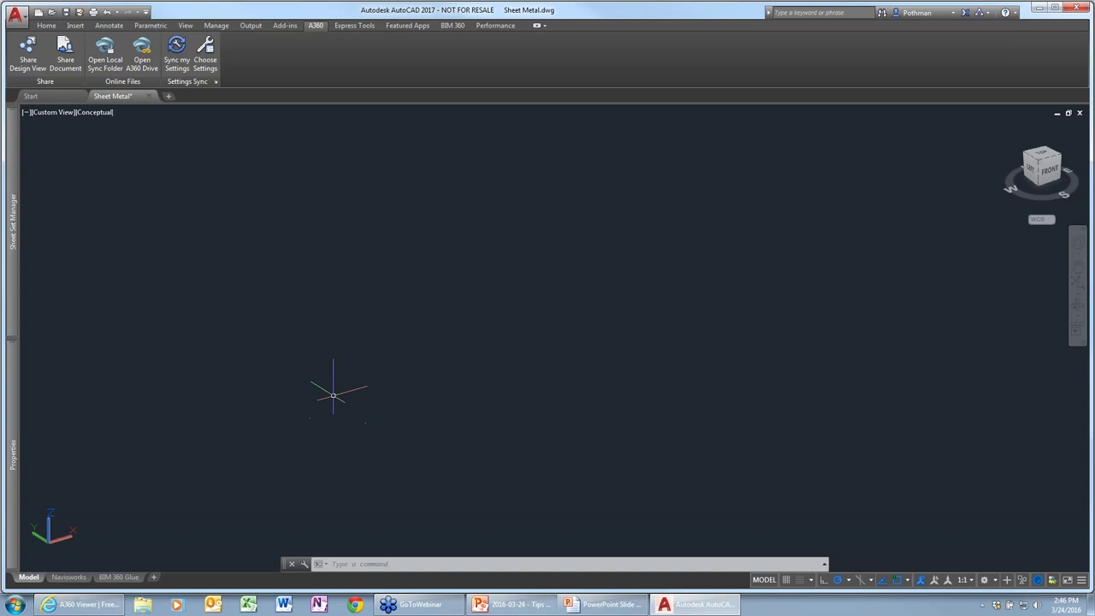
# - Change the workspace from Drafting & Annotation to 3D Modeling
pyautogui.click(75, 26)
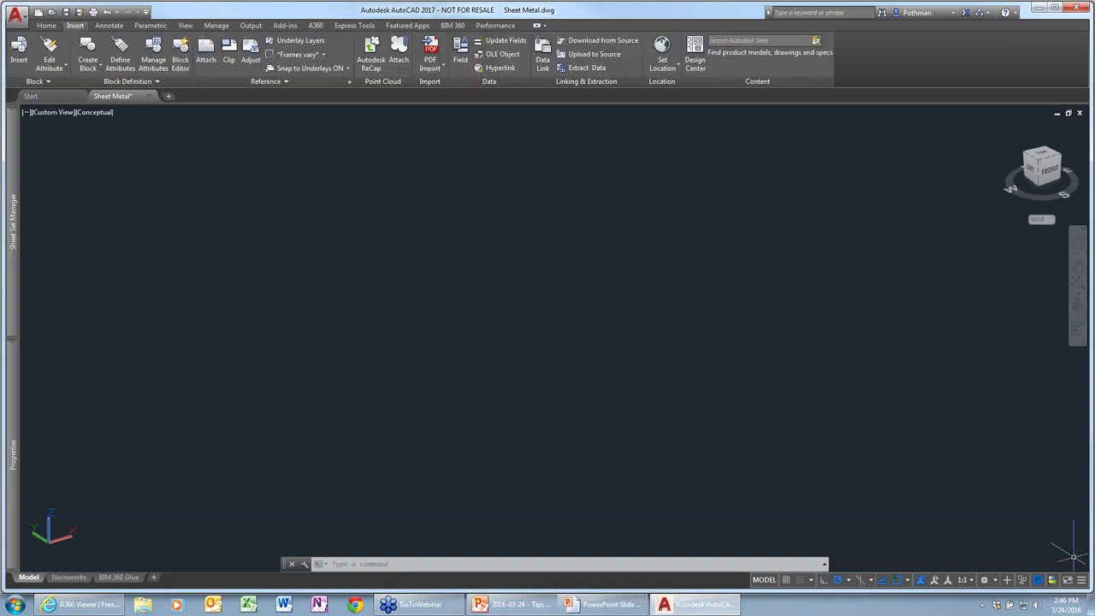
pyautogui.click(995, 580)
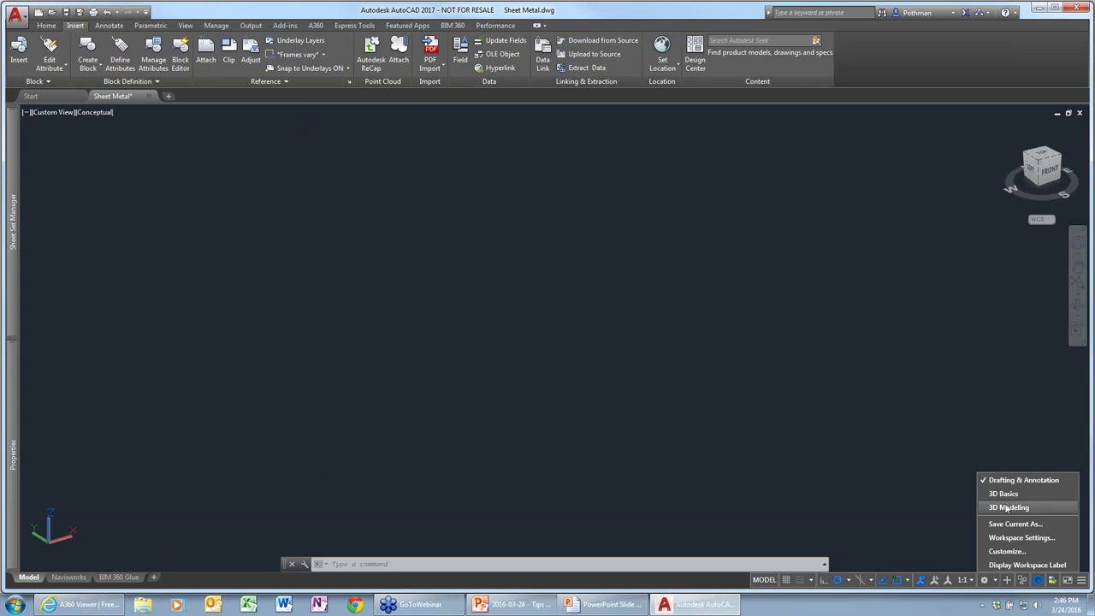
pyautogui.click(1008, 507)
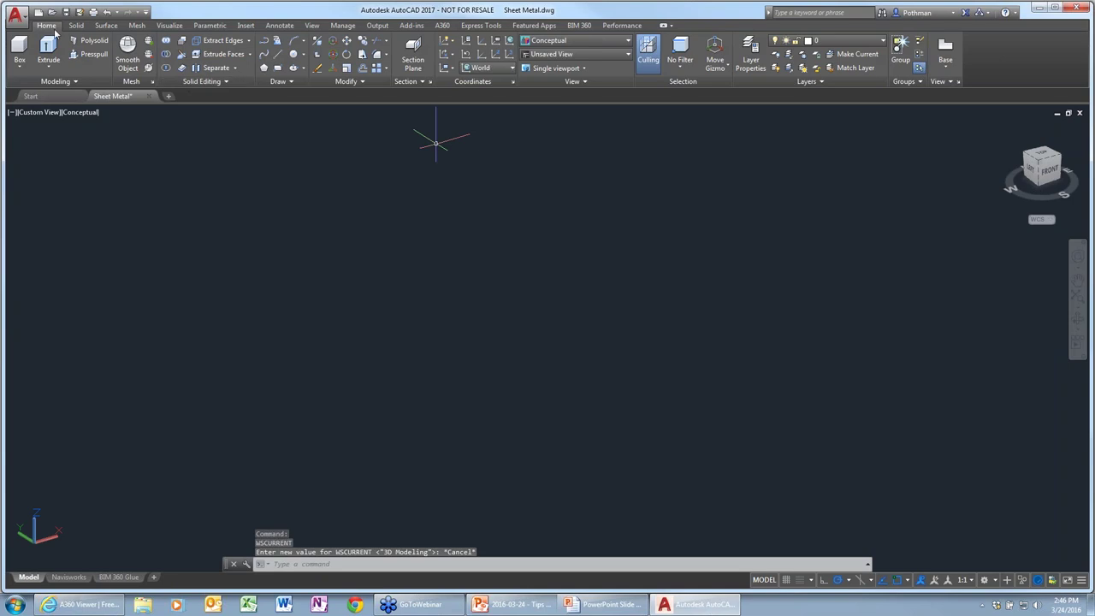
# - Start attaching an external reference and limit the file list to Navisworks files (*.nwc, *.nwd)
pyautogui.click(247, 26)
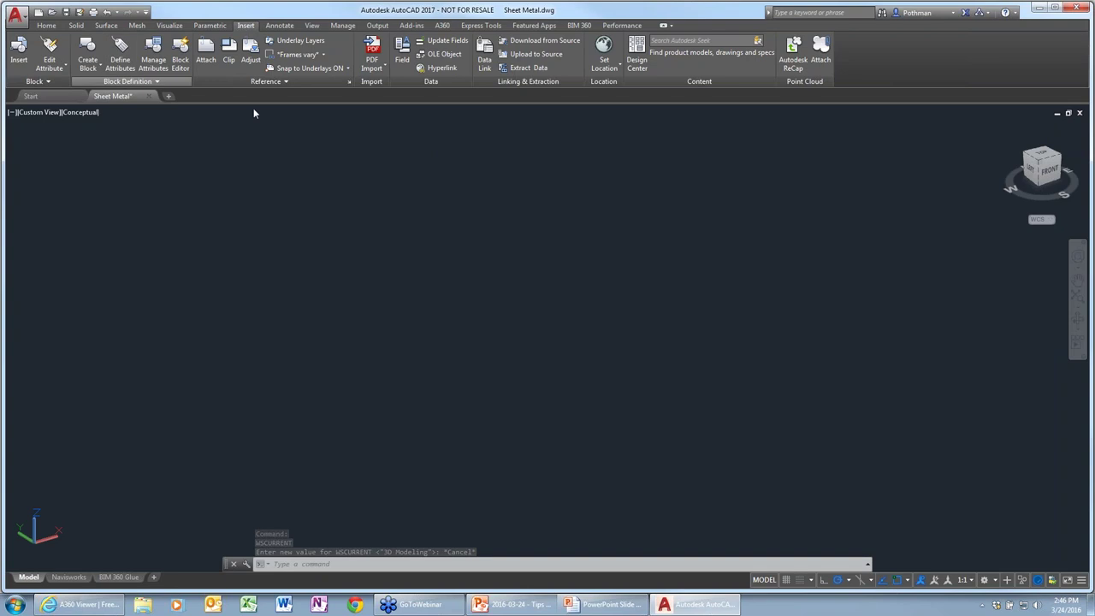
pyautogui.click(205, 57)
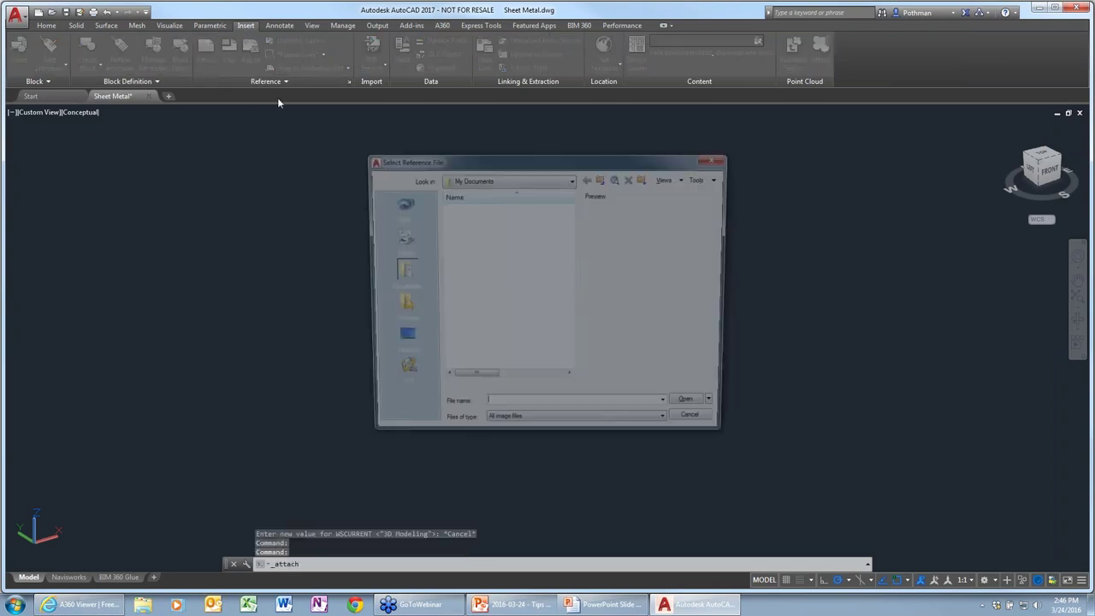
pyautogui.click(552, 431)
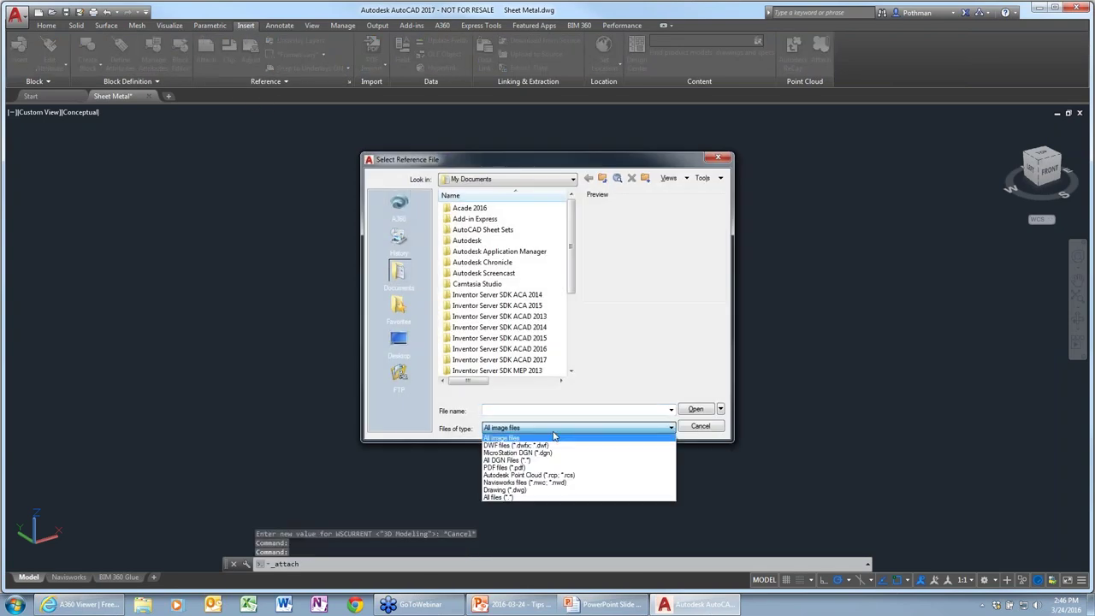
pyautogui.click(523, 482)
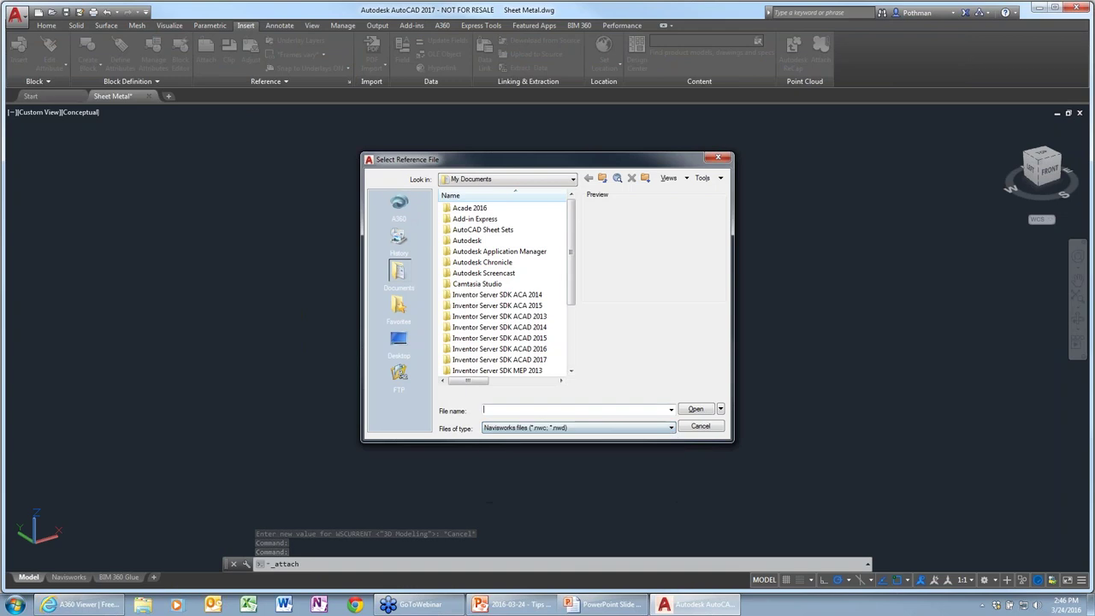
# - Browse the C: drive to Webinars, the AutoCAD 2017 New Features folder and Drawings, and open Steuart Tower Arch.nwd as the reference
pyautogui.click(505, 179)
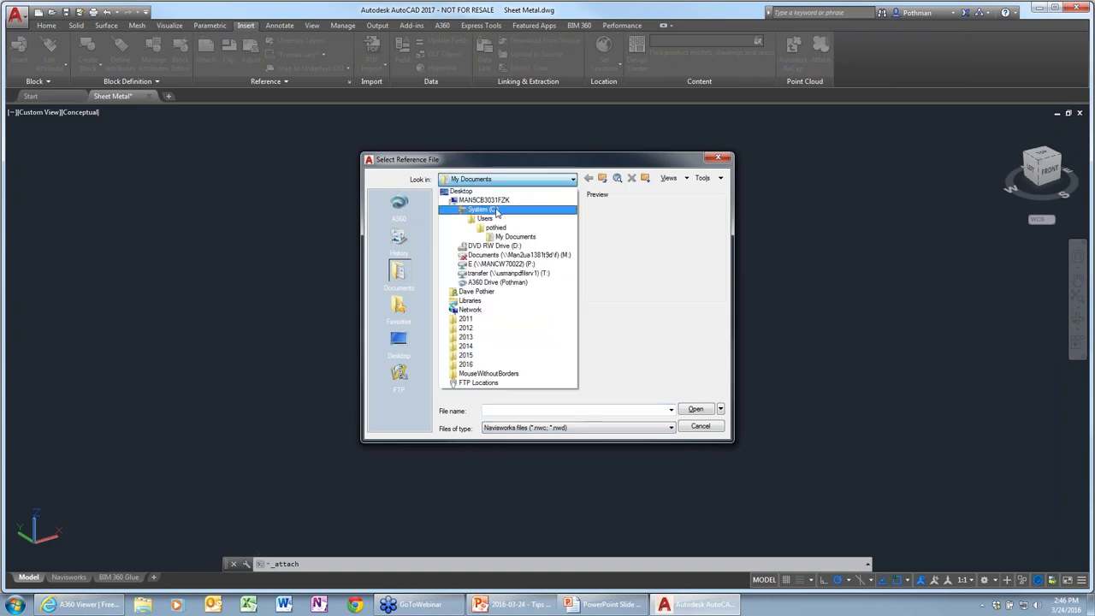
pyautogui.click(498, 214)
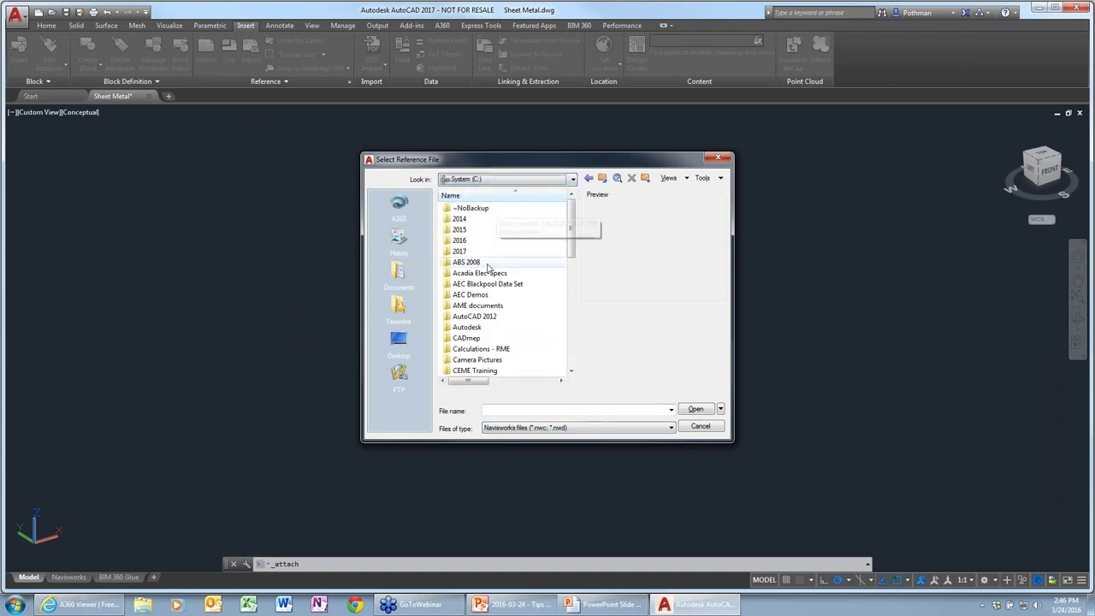
pyautogui.press('w')
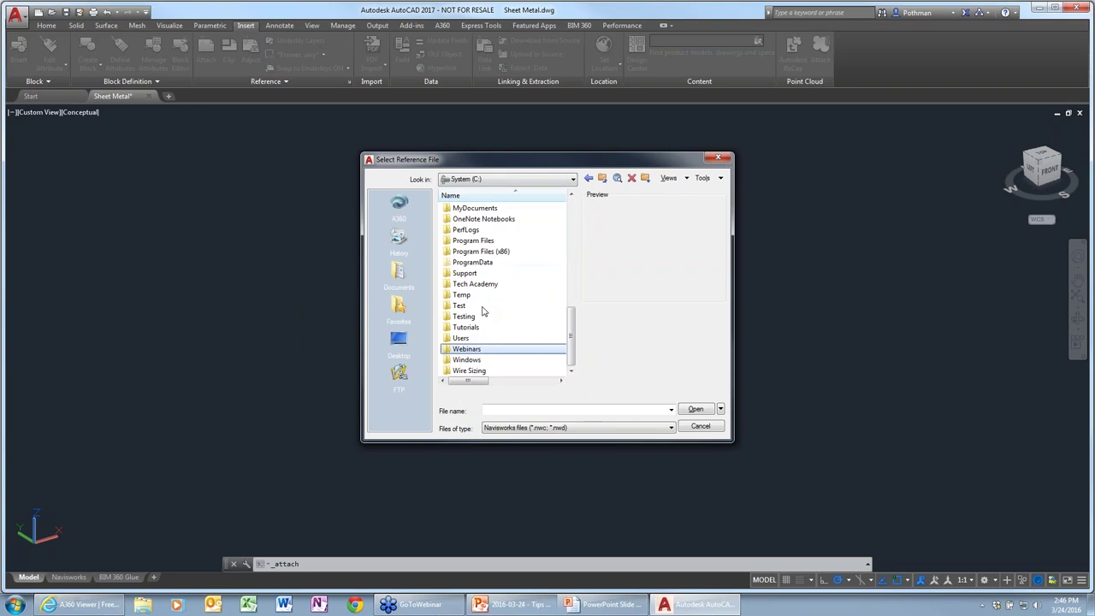
pyautogui.doubleClick(467, 349)
pyautogui.doubleClick(475, 241)
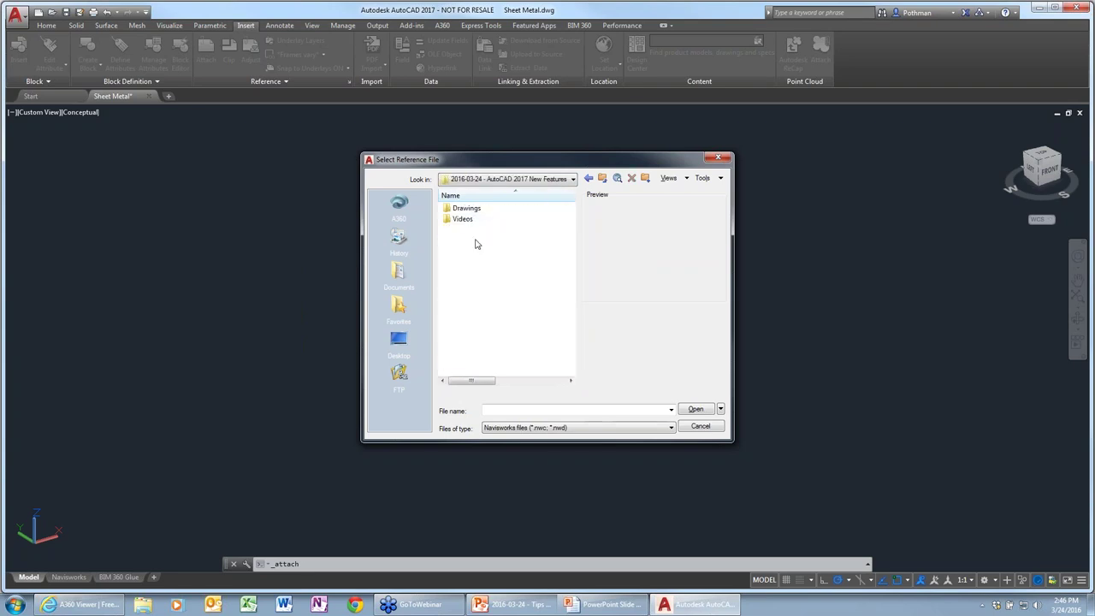
pyautogui.doubleClick(469, 210)
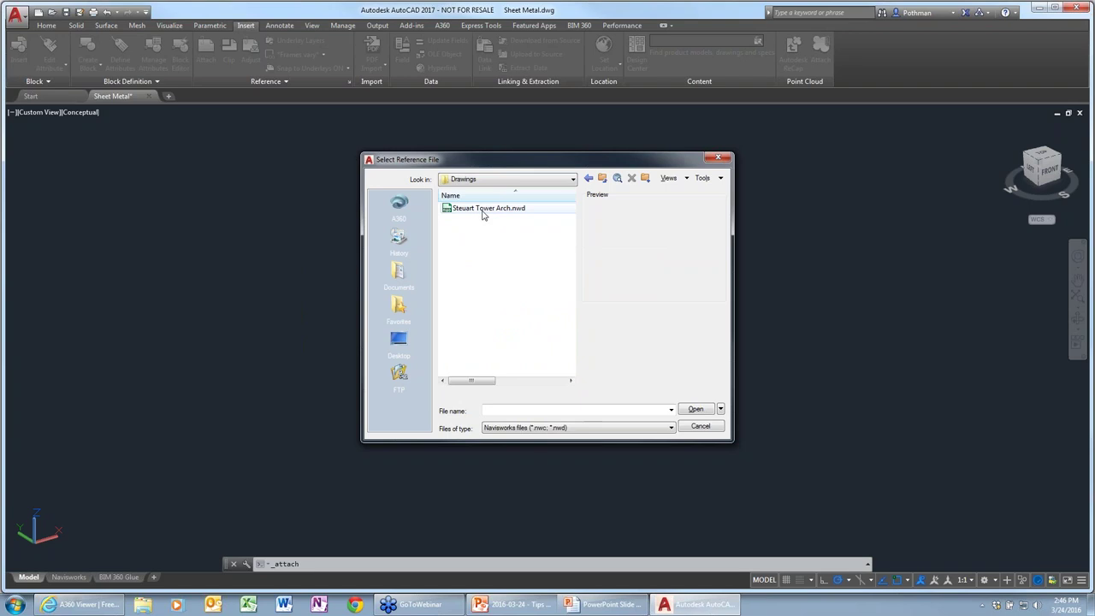
pyautogui.click(482, 212)
pyautogui.click(694, 409)
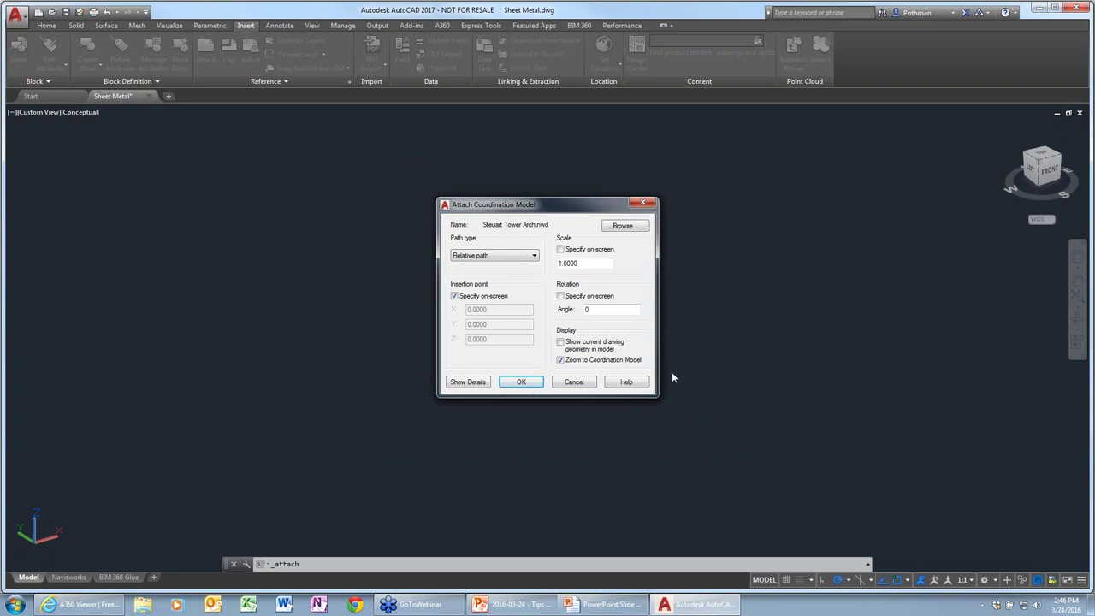
# - Attach the coordination model at insertion point 0,0,0 instead of an on-screen point, keeping scale 1 and rotation 0
pyautogui.click(455, 296)
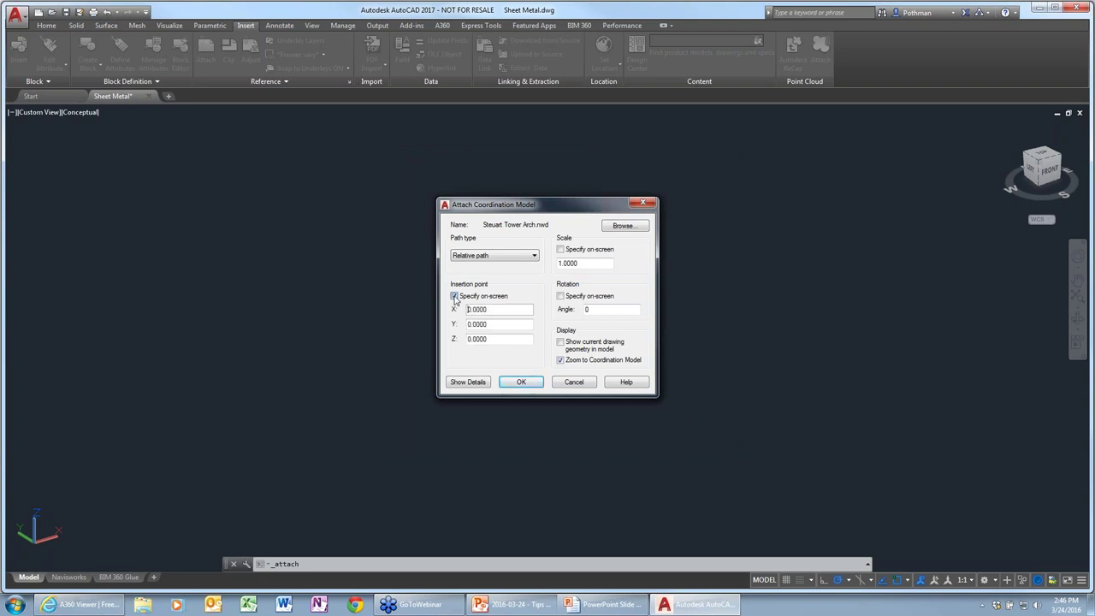
pyautogui.click(522, 383)
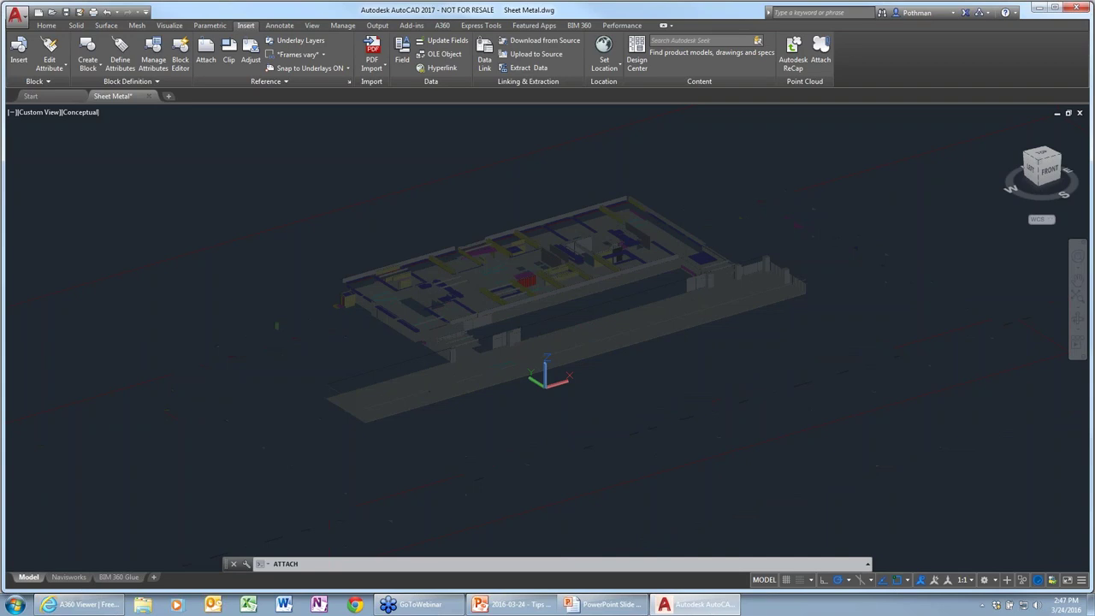
pyautogui.click(550, 382)
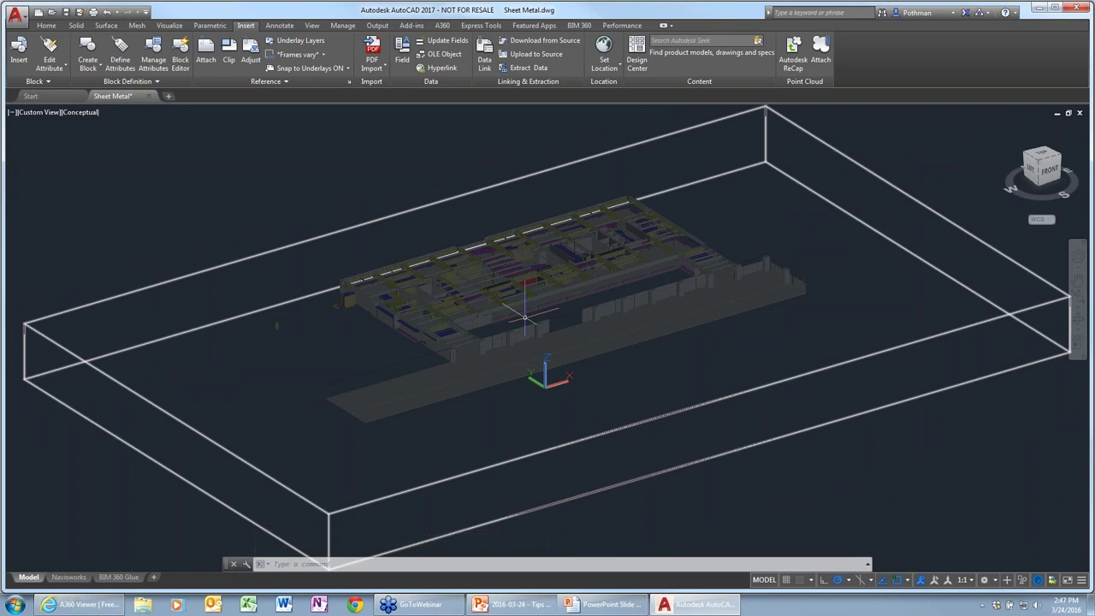
pyautogui.press('Return')
# - Model a solid box about 255 by 167 units and 8 units high, snapped to the corners of the building's grey roof block
pyautogui.scroll(10, 202, 339)
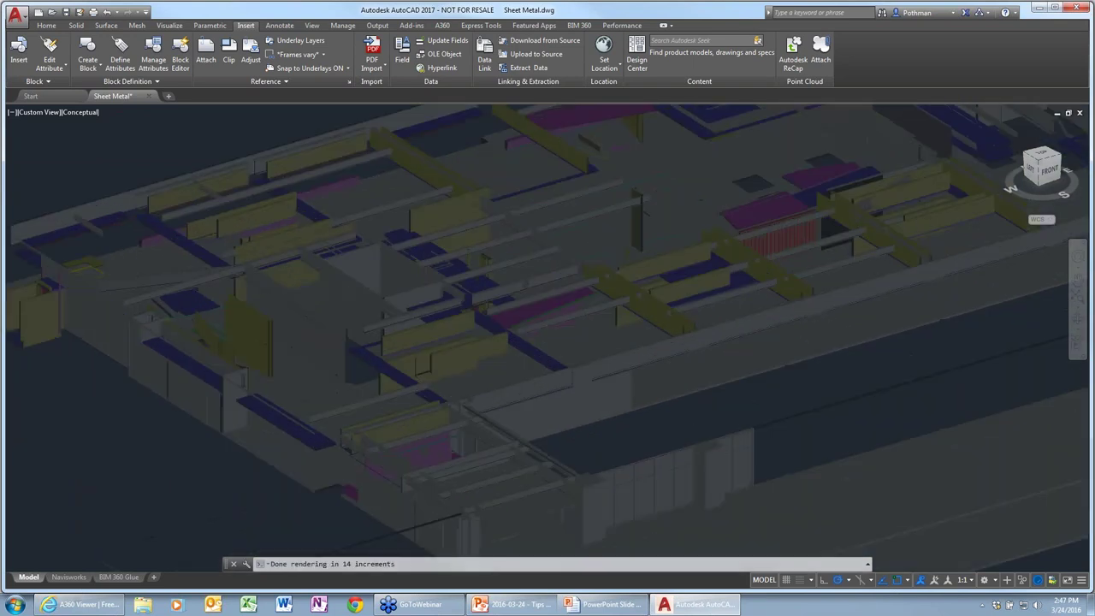
pyautogui.scroll(5, 395, 170)
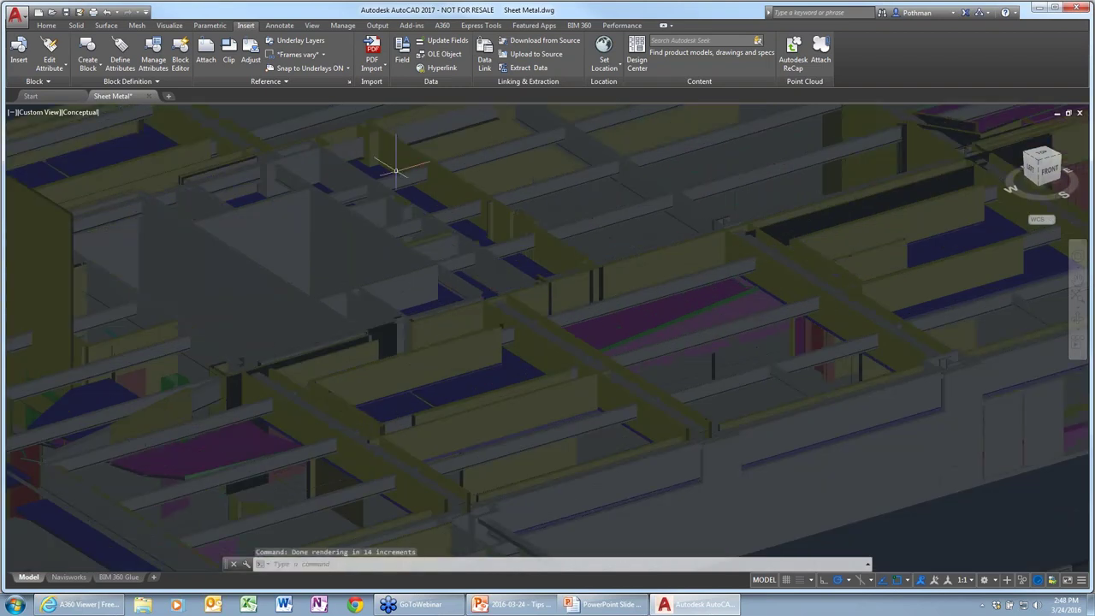
pyautogui.click(77, 26)
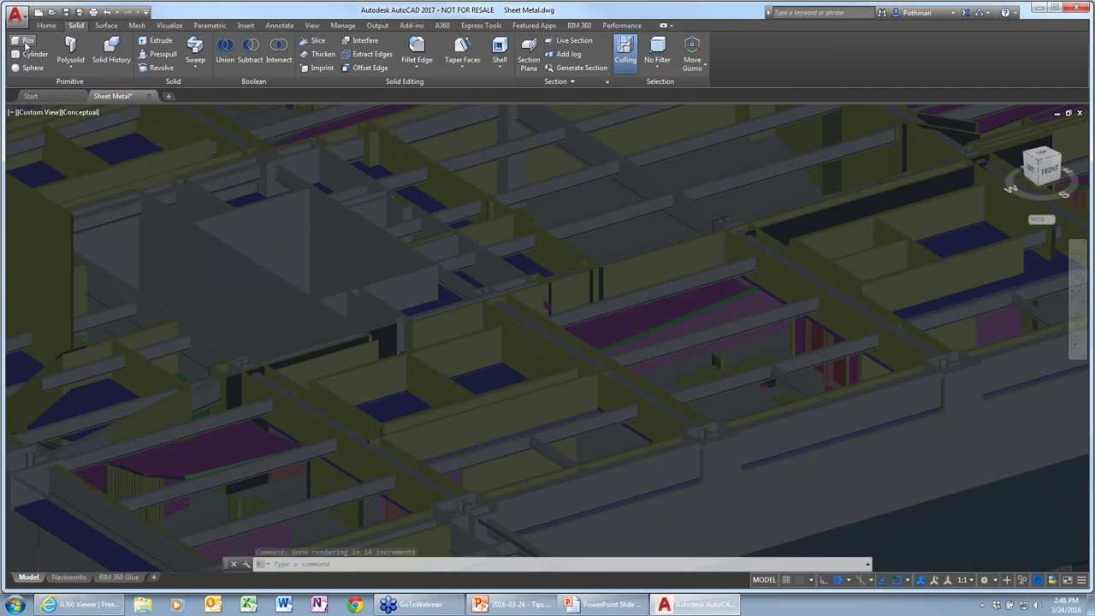
pyautogui.click(25, 43)
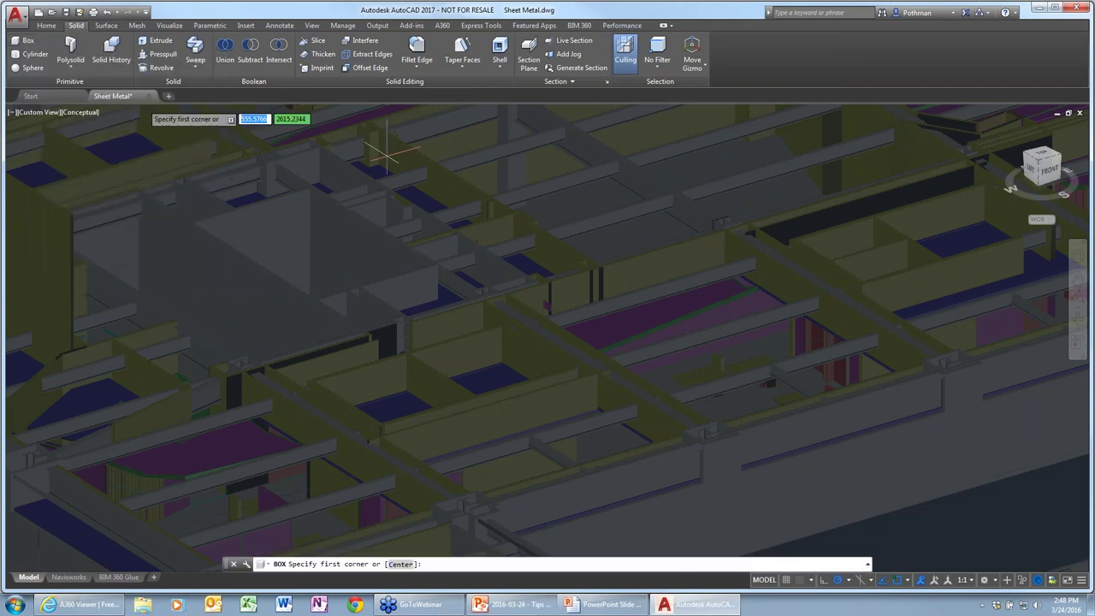
pyautogui.click(189, 222)
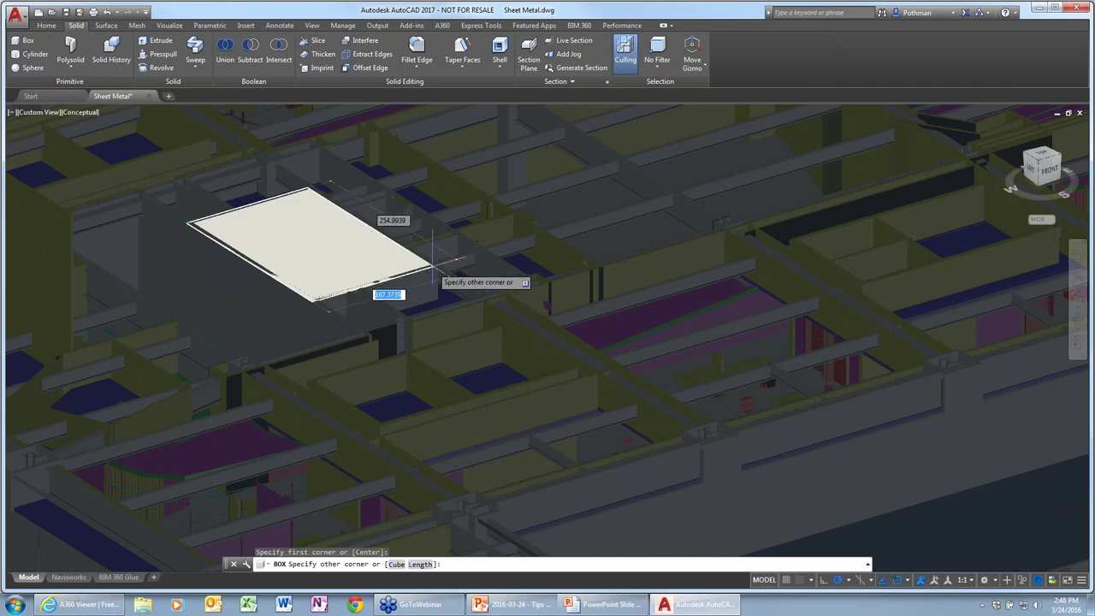
pyautogui.click(433, 267)
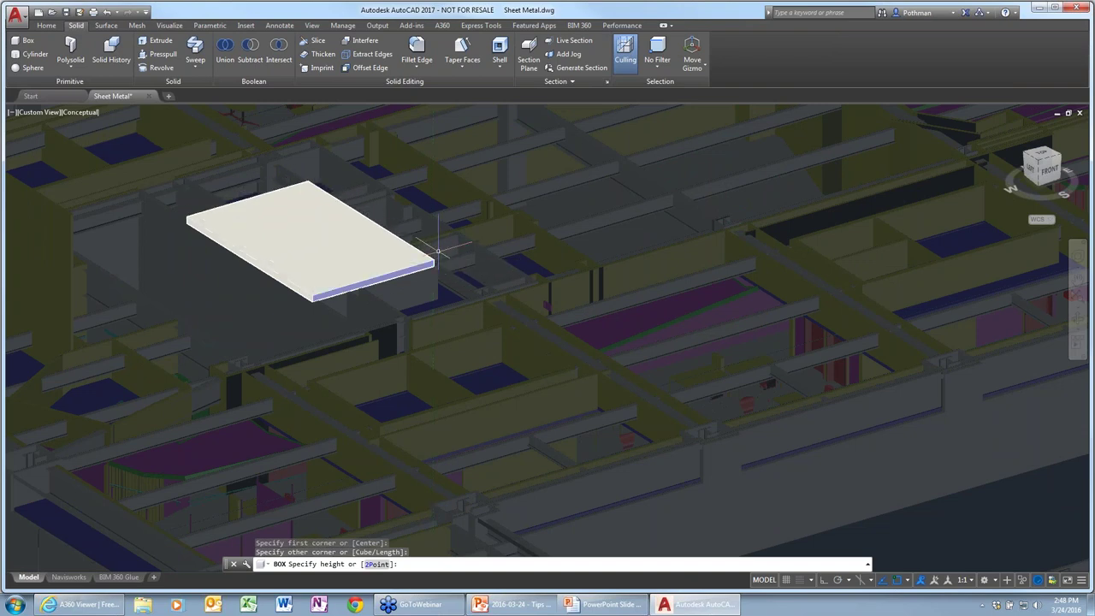
pyautogui.write('8')
pyautogui.press('Return')
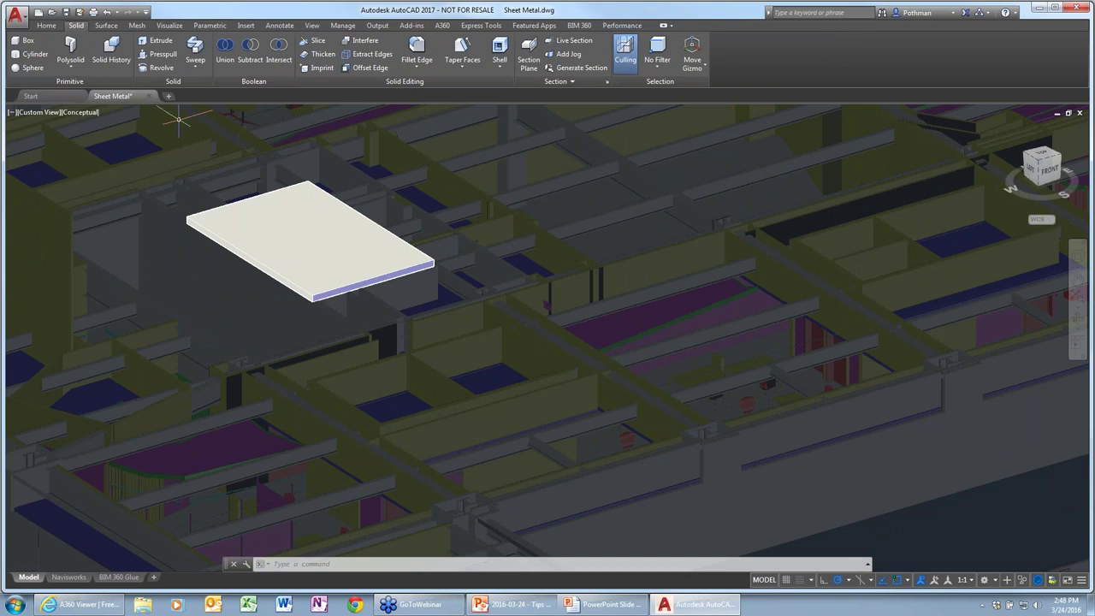
# - Close the Sheet Metal drawing without saving and start a new blank drawing
pyautogui.click(148, 96)
pyautogui.click(587, 327)
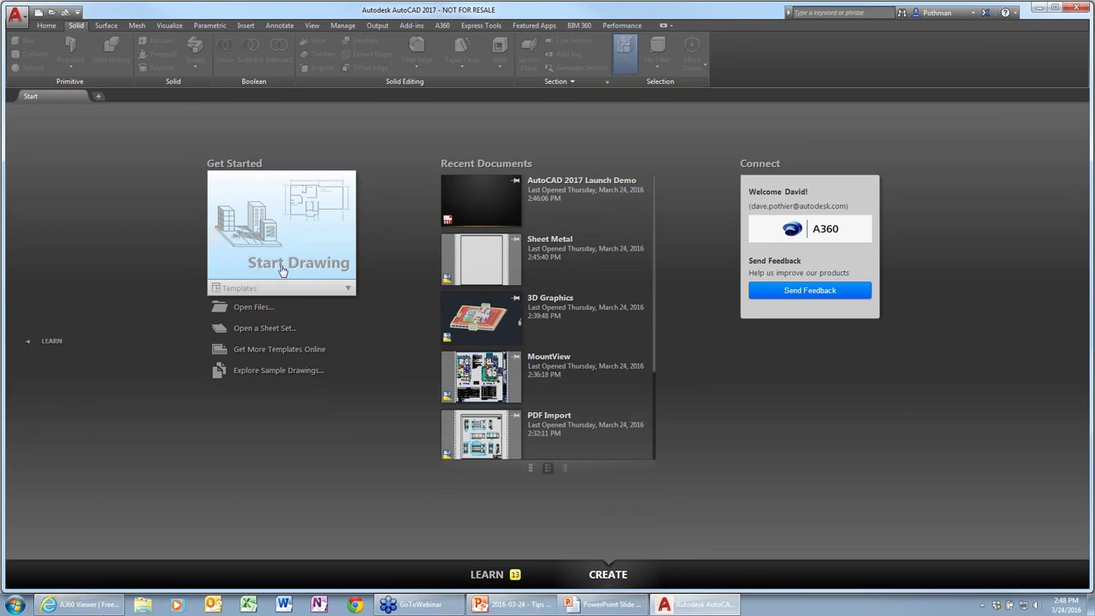
pyautogui.click(281, 270)
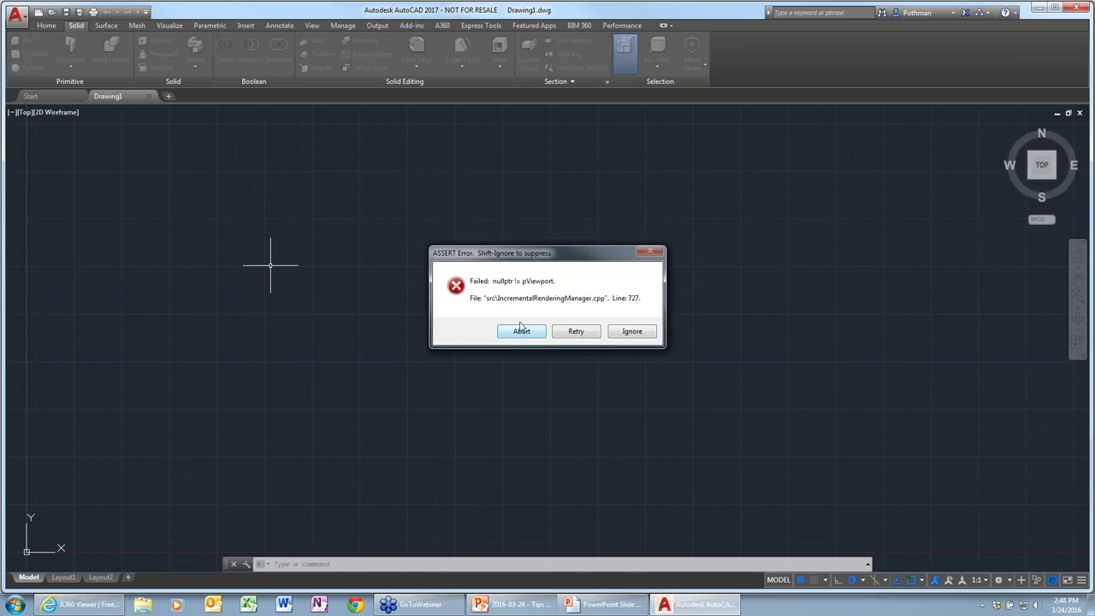
# - Abort the program at the assertion error and dismiss the error report without sending it
pyautogui.click(522, 333)
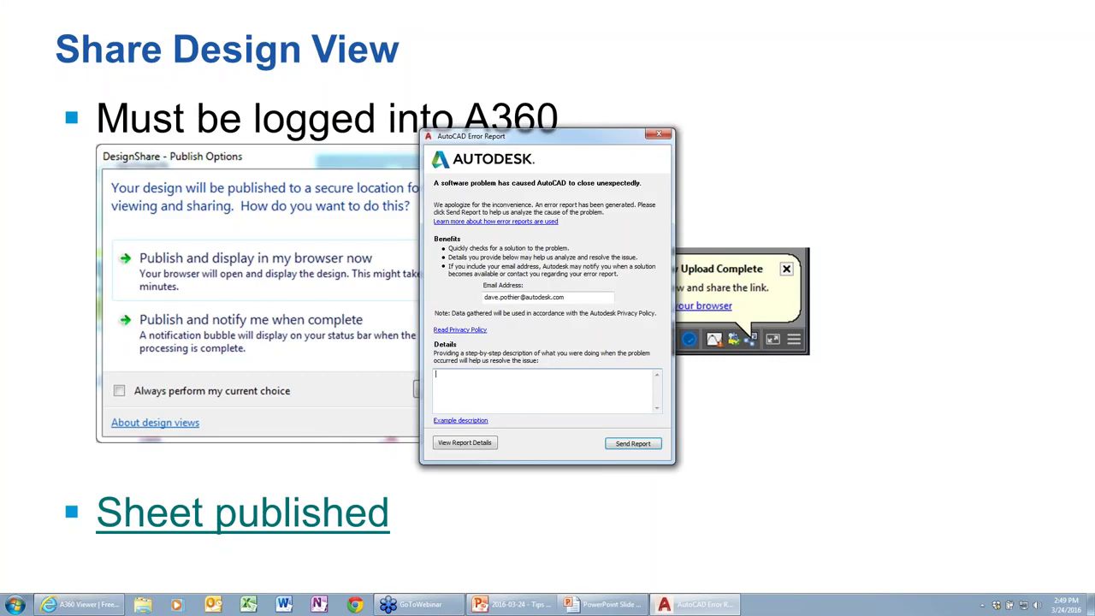
pyautogui.click(659, 134)
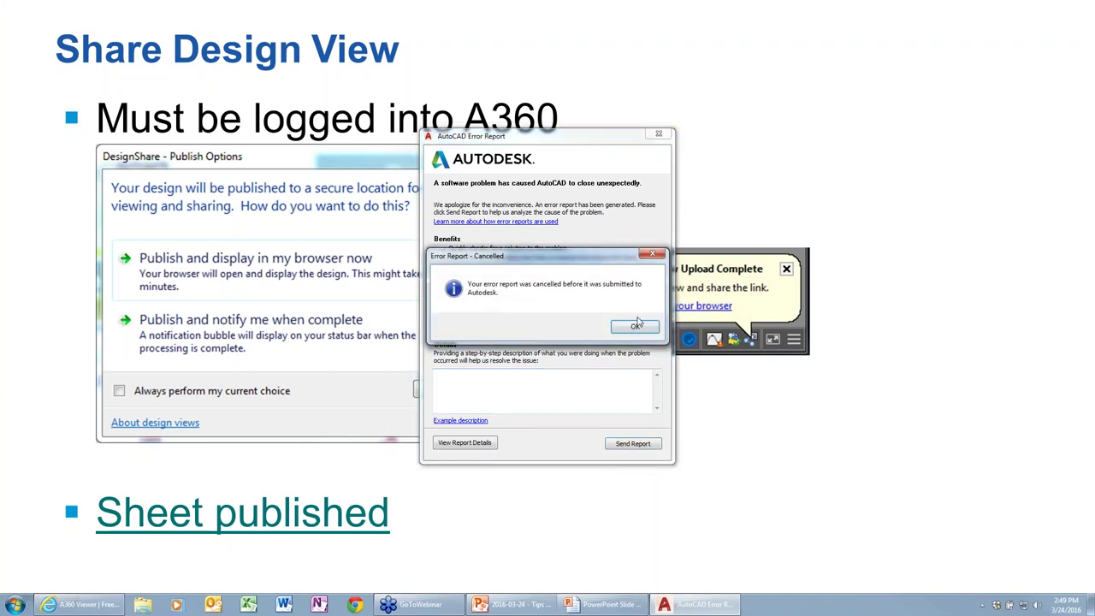
pyautogui.click(636, 325)
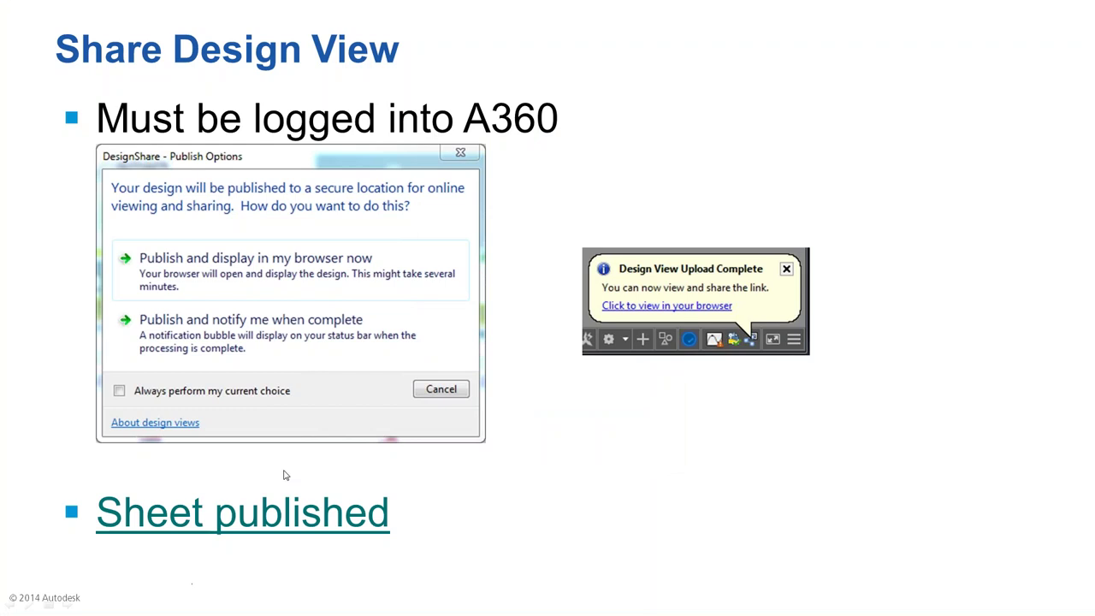
# - End the slide show and close all tabs of the A360 Viewer browser window
pyautogui.press('Escape')
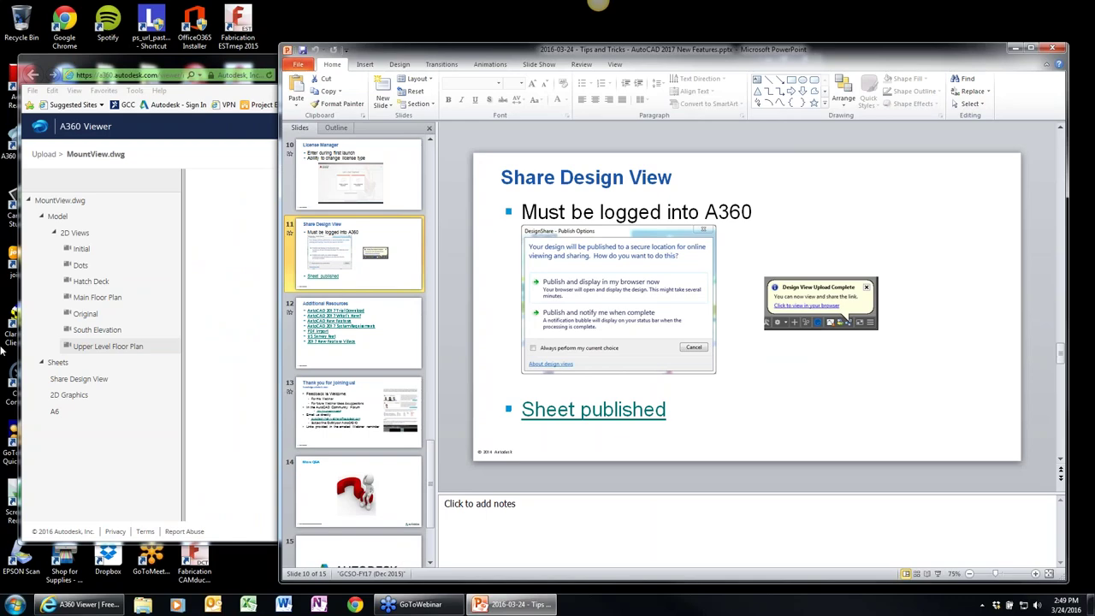
pyautogui.click(252, 60)
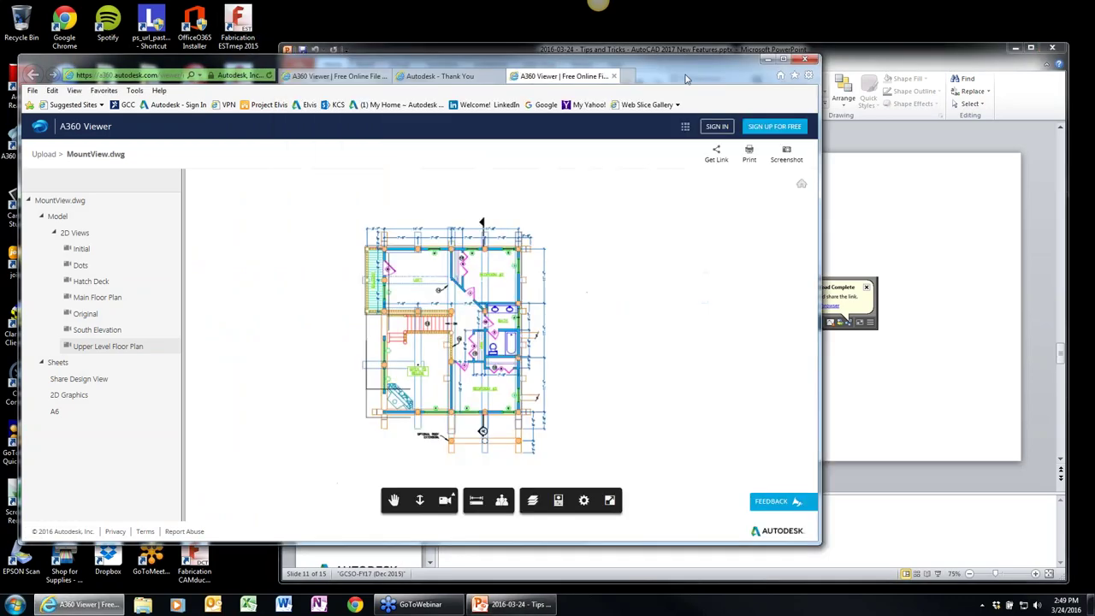
pyautogui.click(805, 58)
pyautogui.click(397, 310)
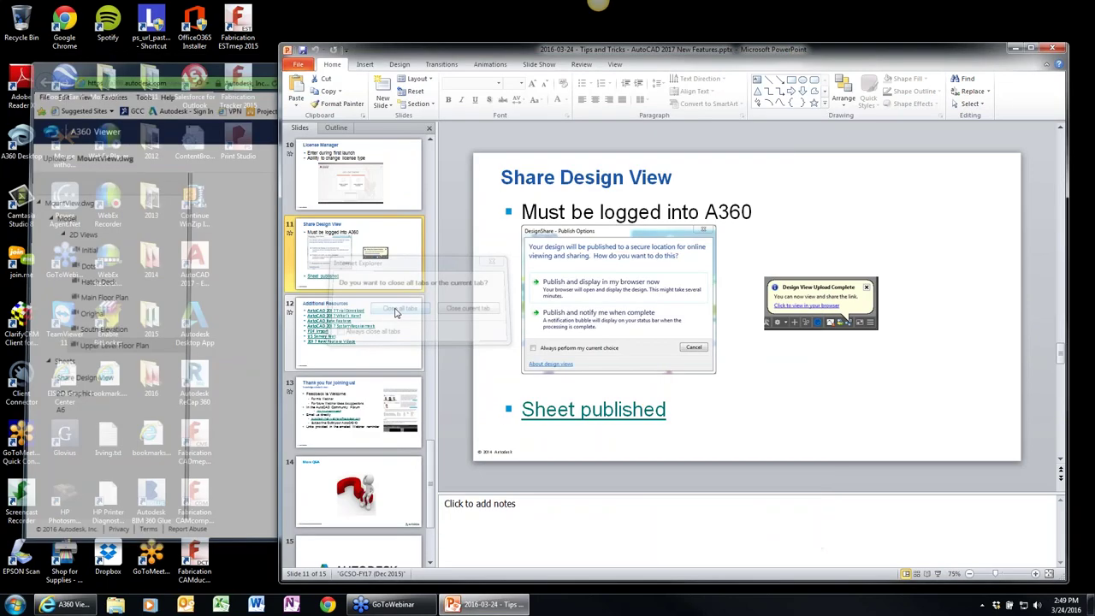
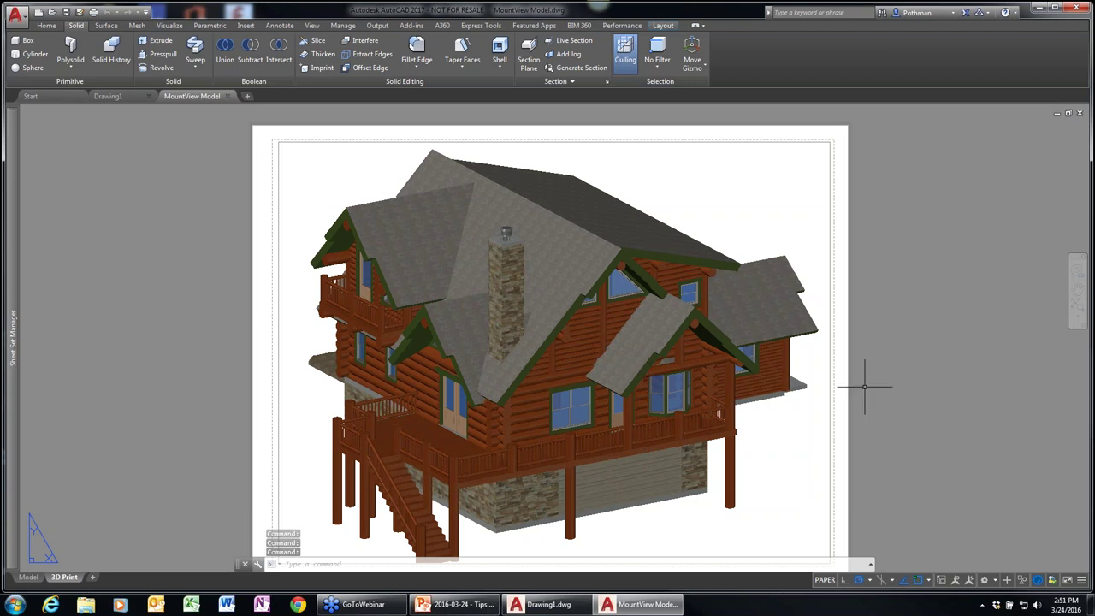
# - Switch the MountView Model drawing from the 3D Print layout to model space
pyautogui.click(29, 579)
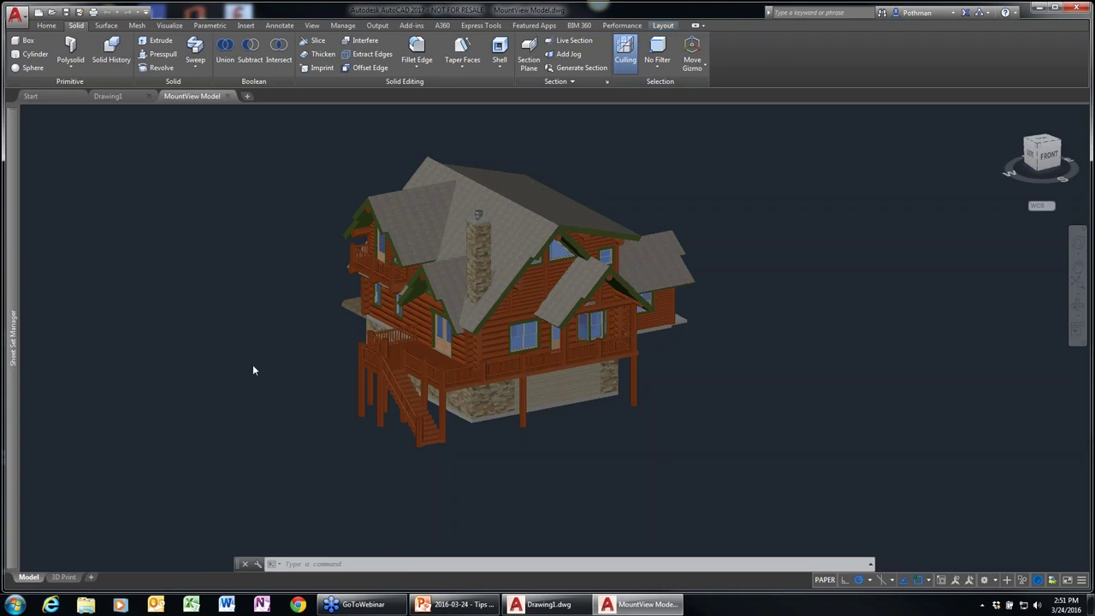
pyautogui.press('Escape')
pyautogui.press('Escape')
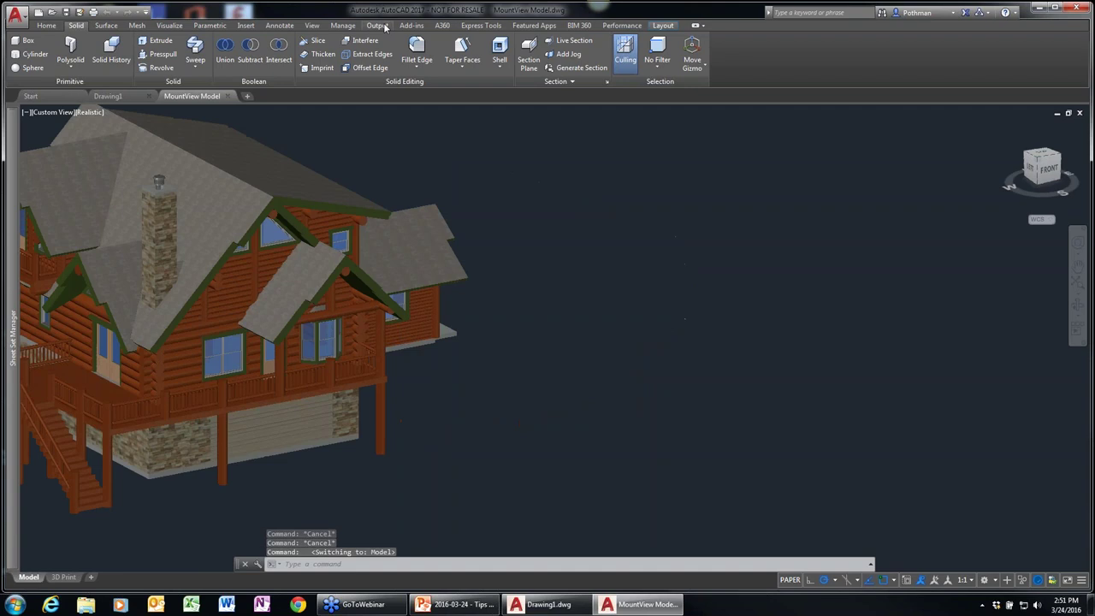
# - Check which workspace is current in the list of available workspaces
pyautogui.click(995, 581)
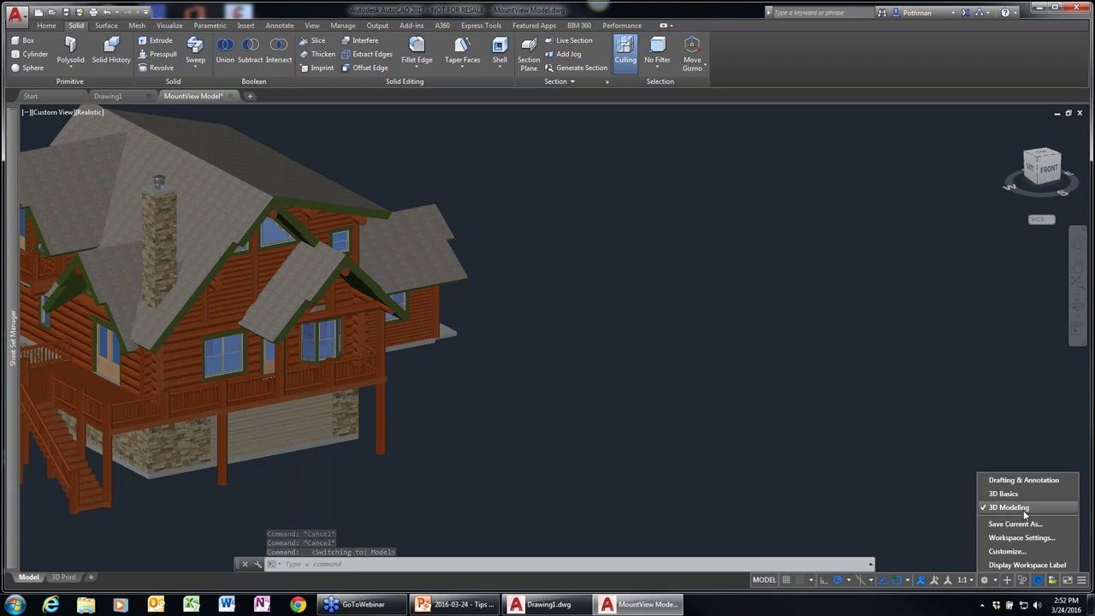
pyautogui.click(646, 395)
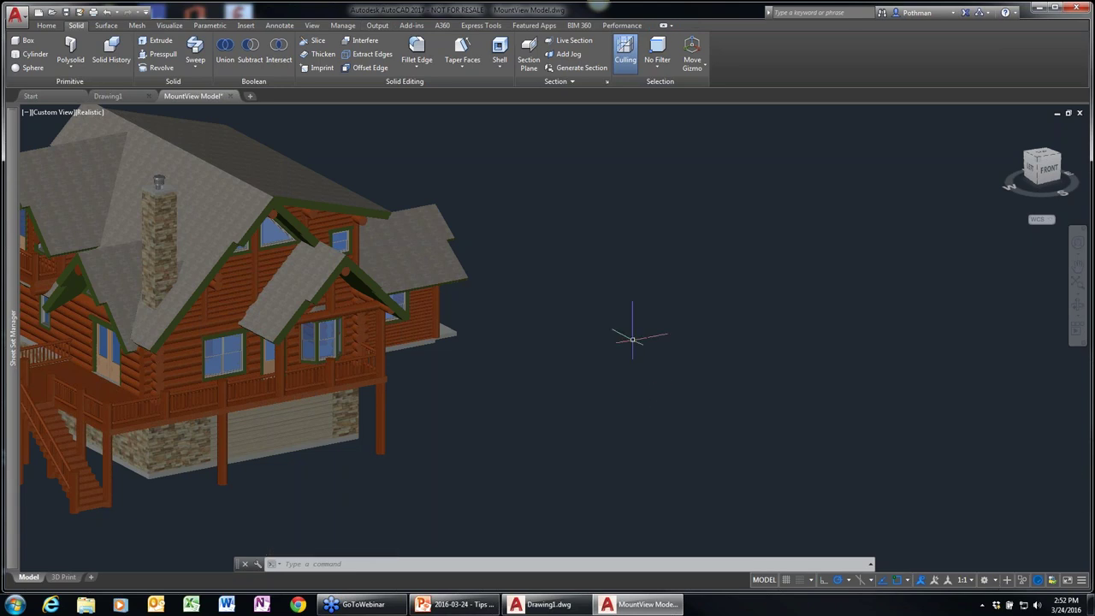
# - Start a Print Studio 3D print, continue past the model preparation notice and select the entire house model
pyautogui.click(377, 24)
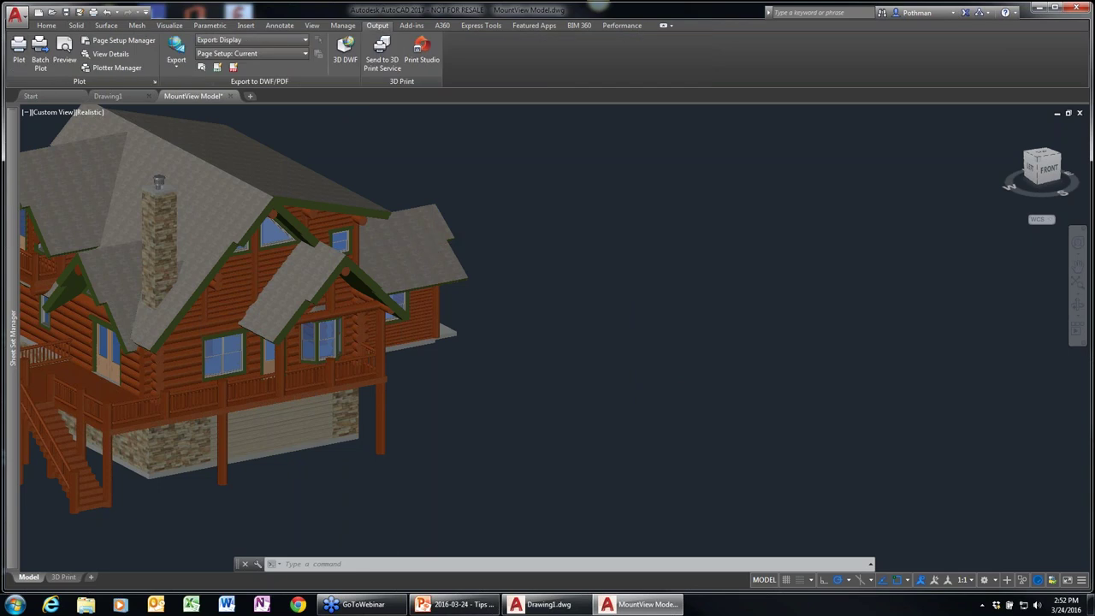
pyautogui.scroll(-2, 423, 261)
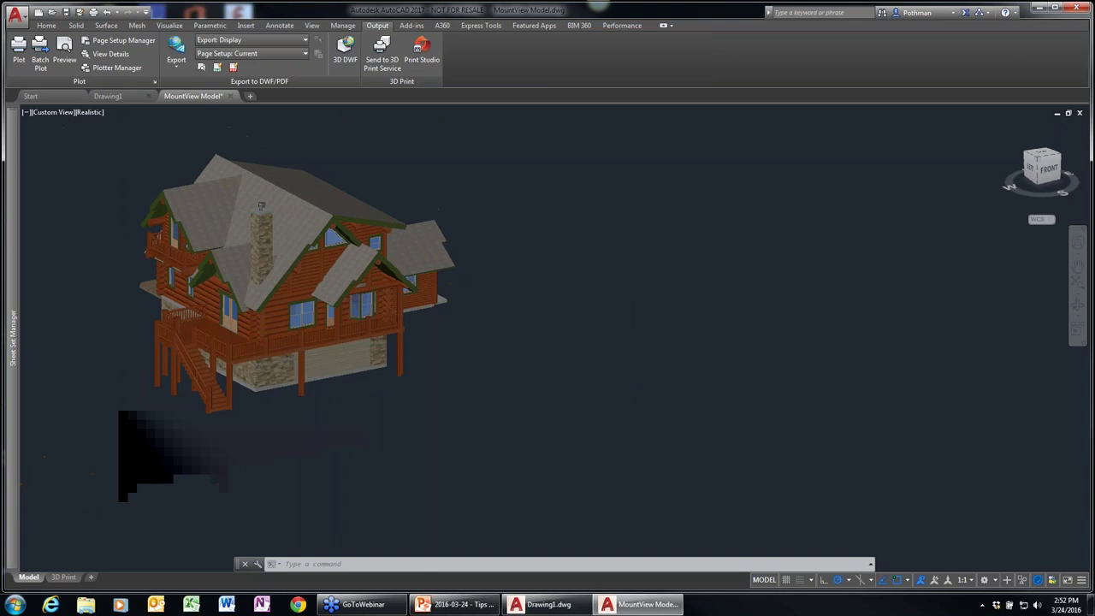
pyautogui.scroll(-2, 427, 246)
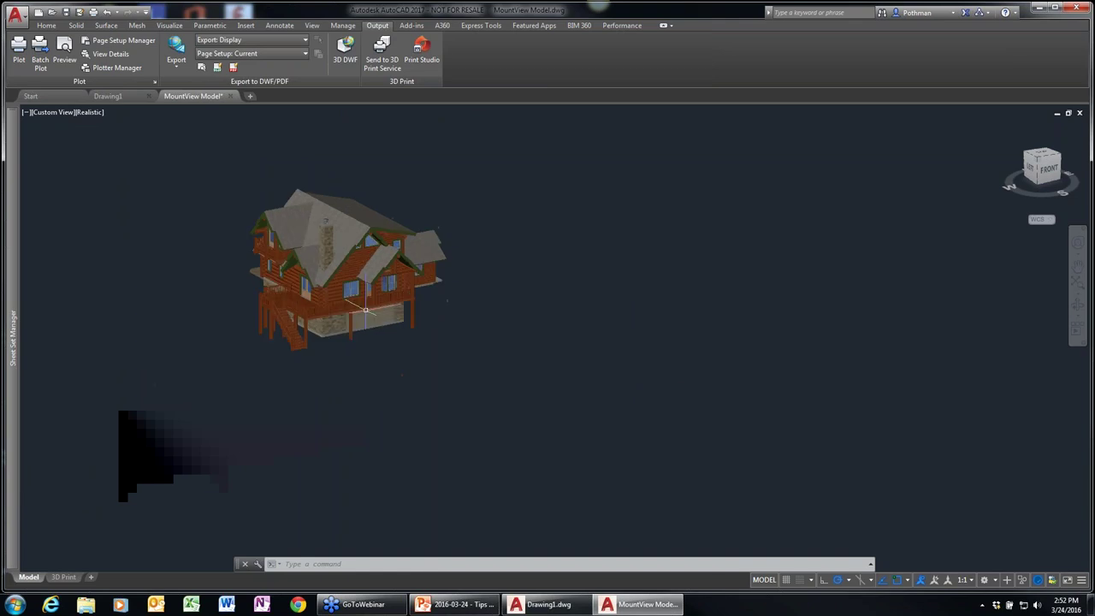
pyautogui.click(423, 55)
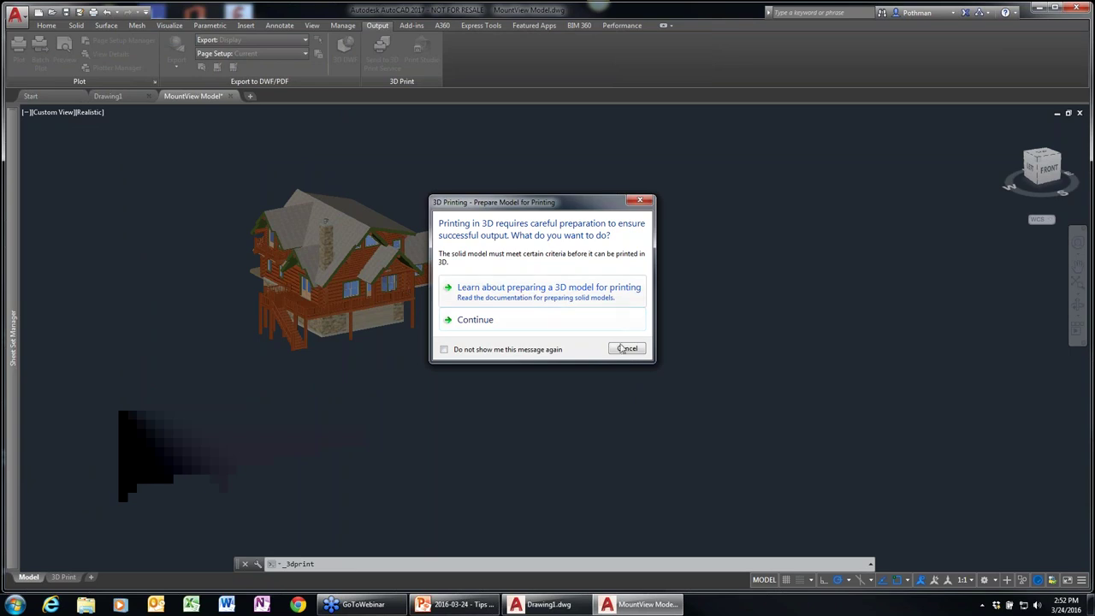
pyautogui.click(558, 320)
pyautogui.click(546, 364)
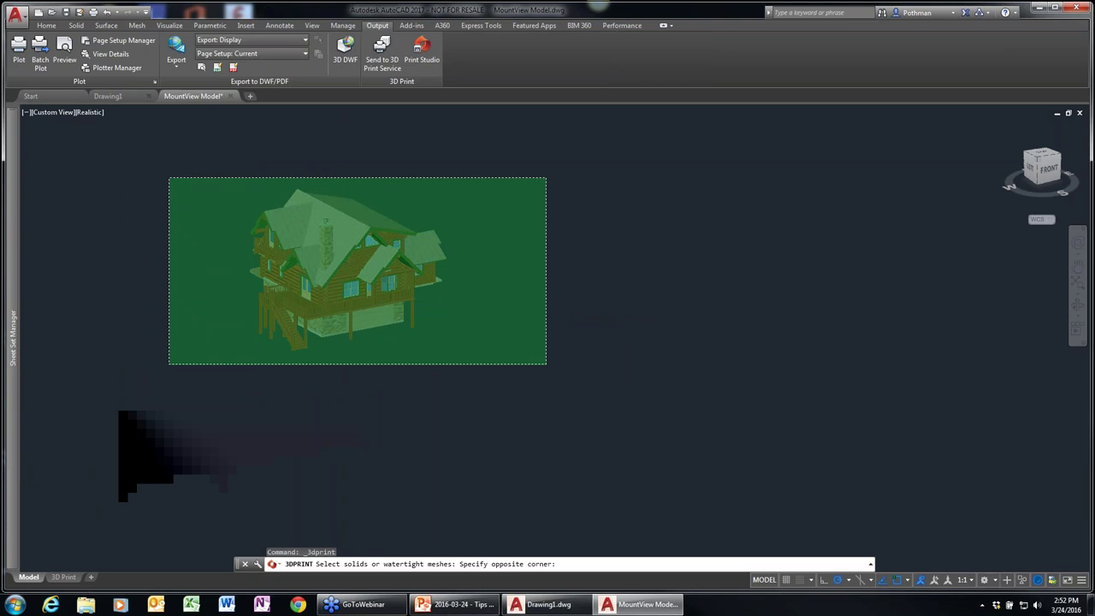
pyautogui.click(169, 178)
pyautogui.press('Return')
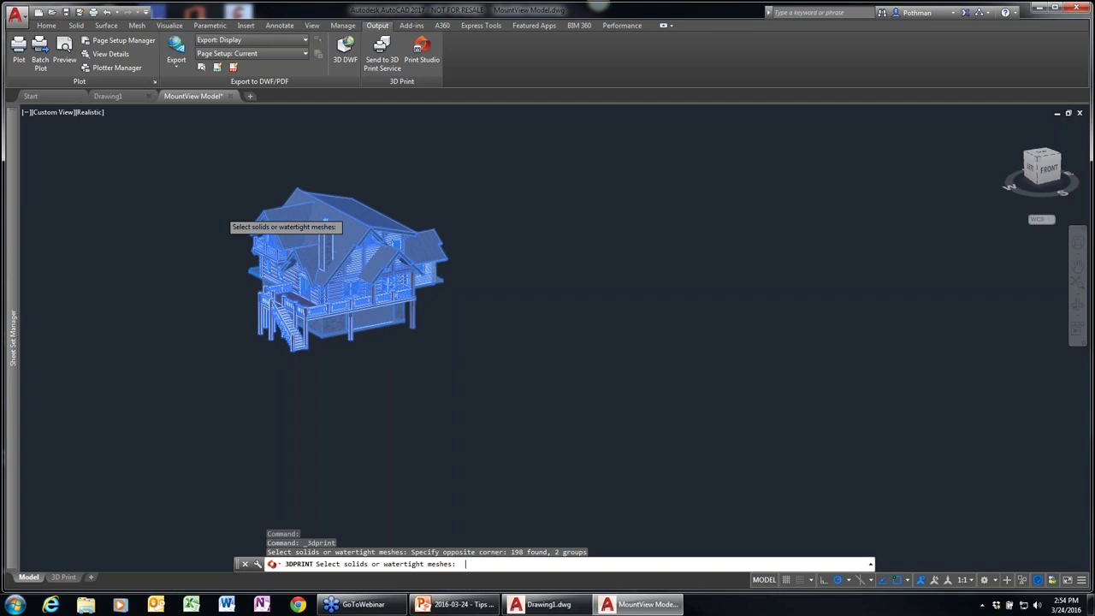
pyautogui.press('Return')
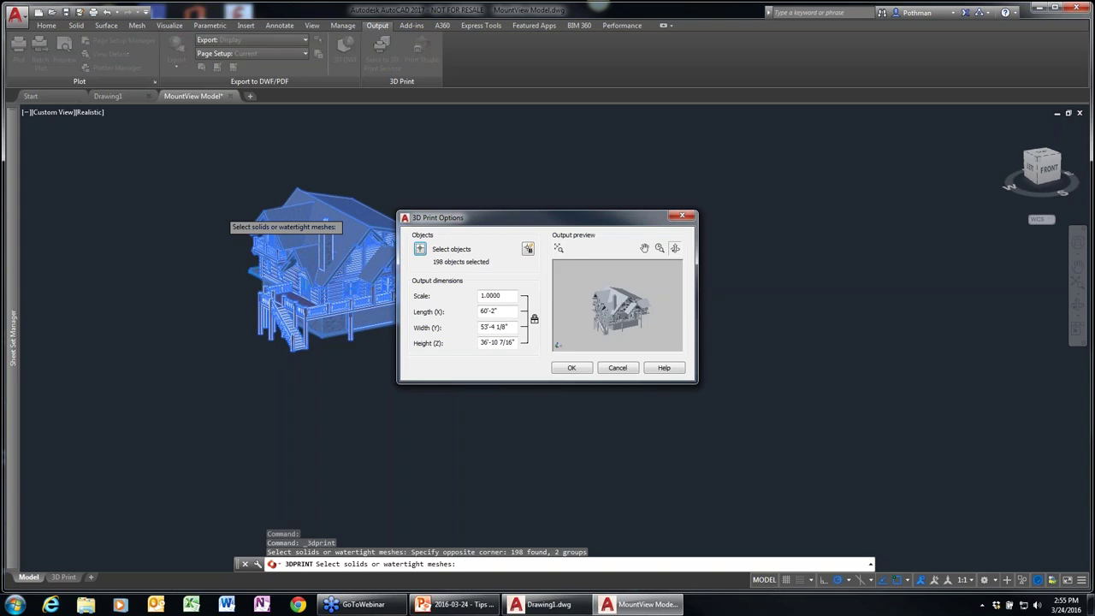
# - Accept the 3D print options at scale 1.0000 and send the house model to Print Studio
pyautogui.click(579, 371)
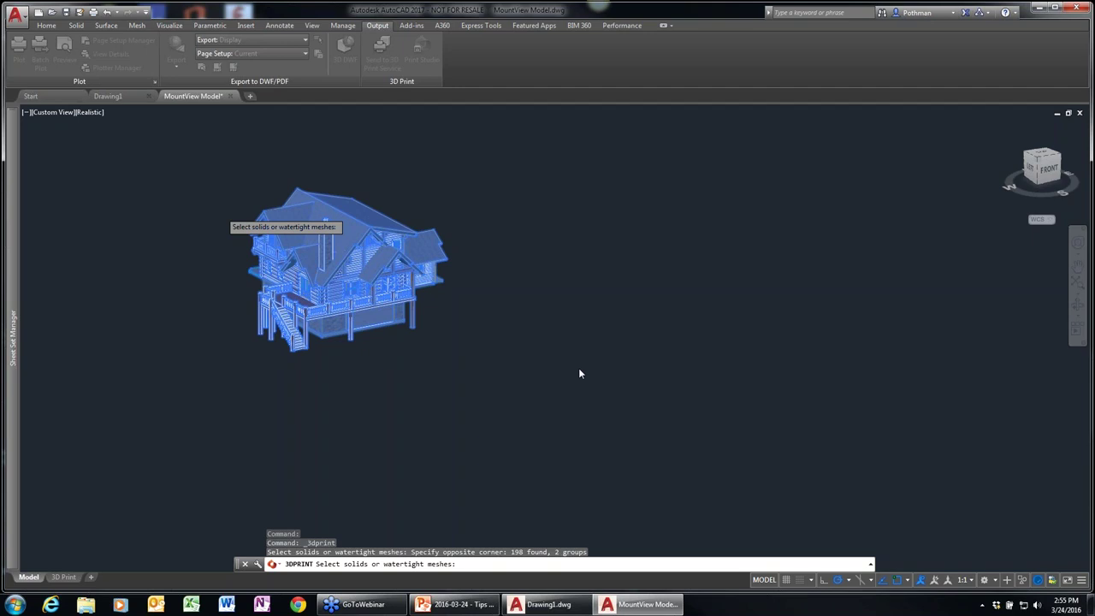
pyautogui.press('Return')
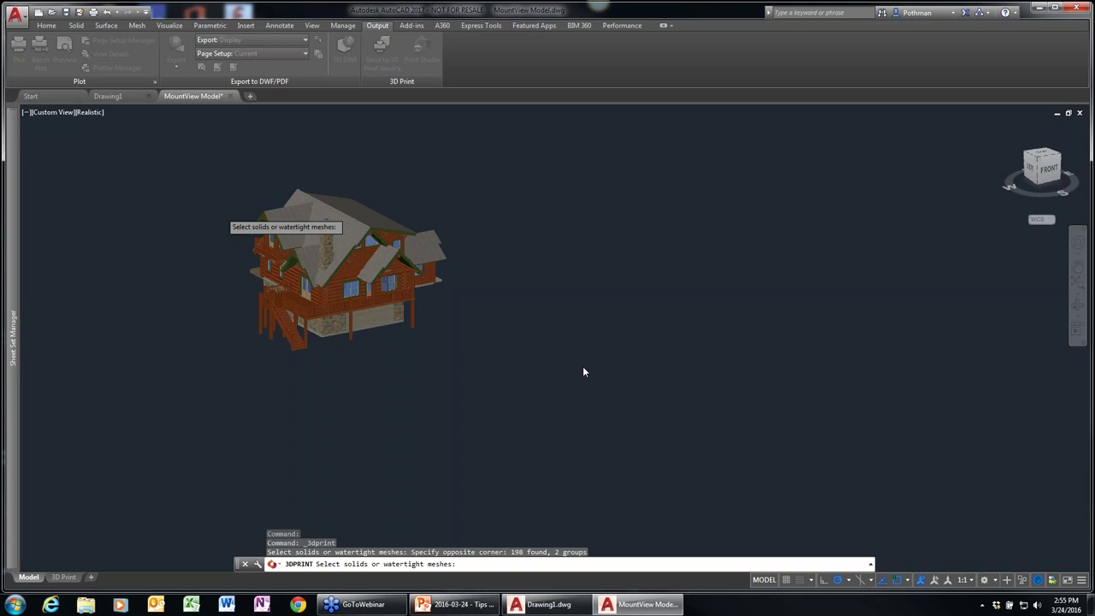
pyautogui.press('Return')
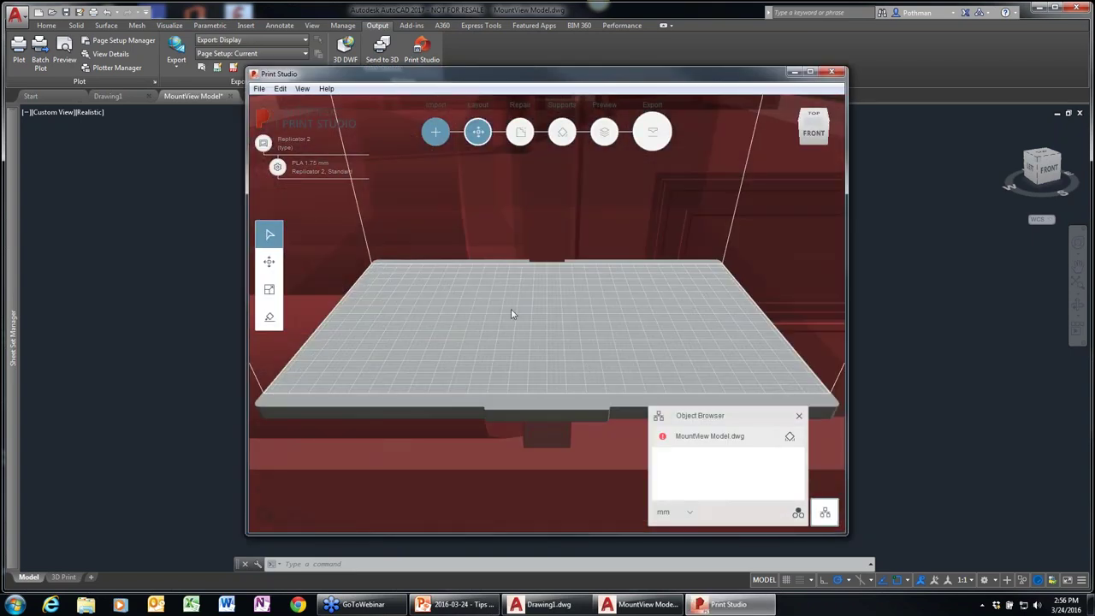
# - Review the printers a print file can be created for, keep Makerbot - Replicator 2 and dismiss the printer settings
pyautogui.click(288, 142)
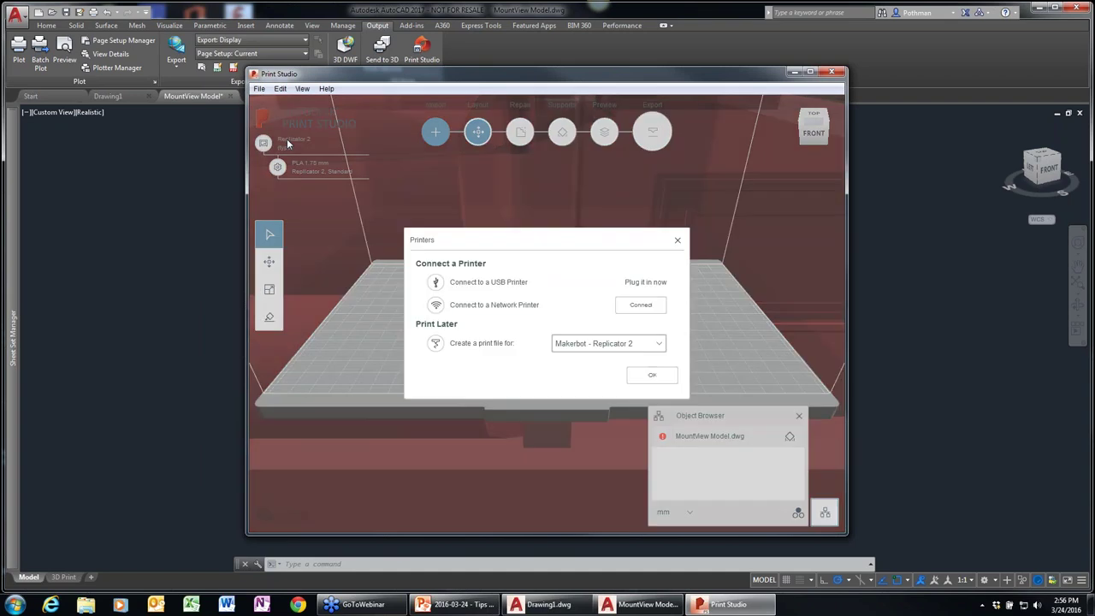
pyautogui.click(657, 344)
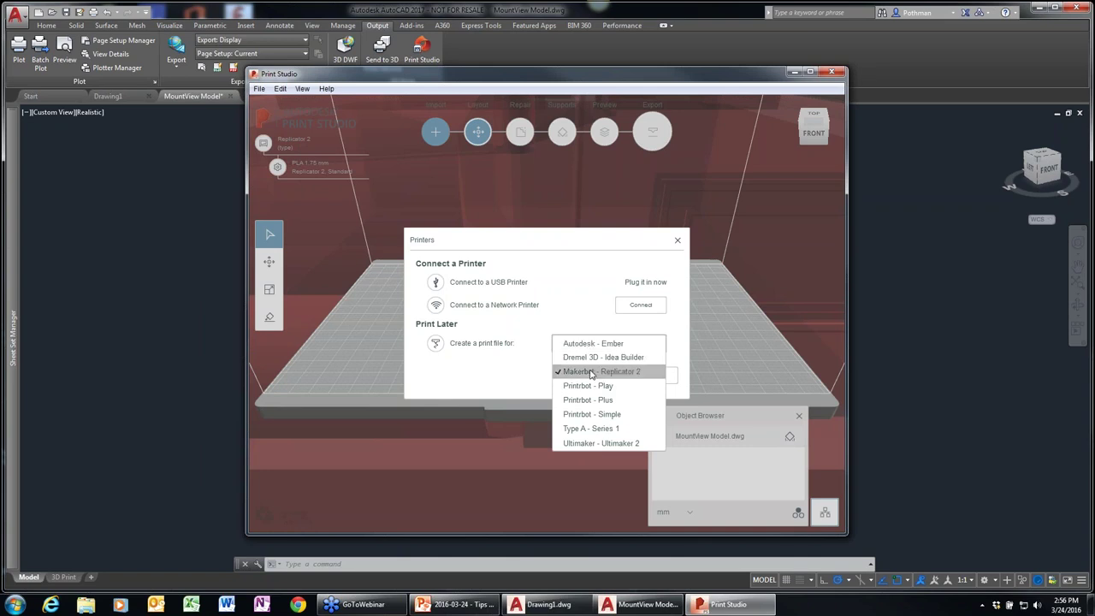
pyautogui.click(611, 374)
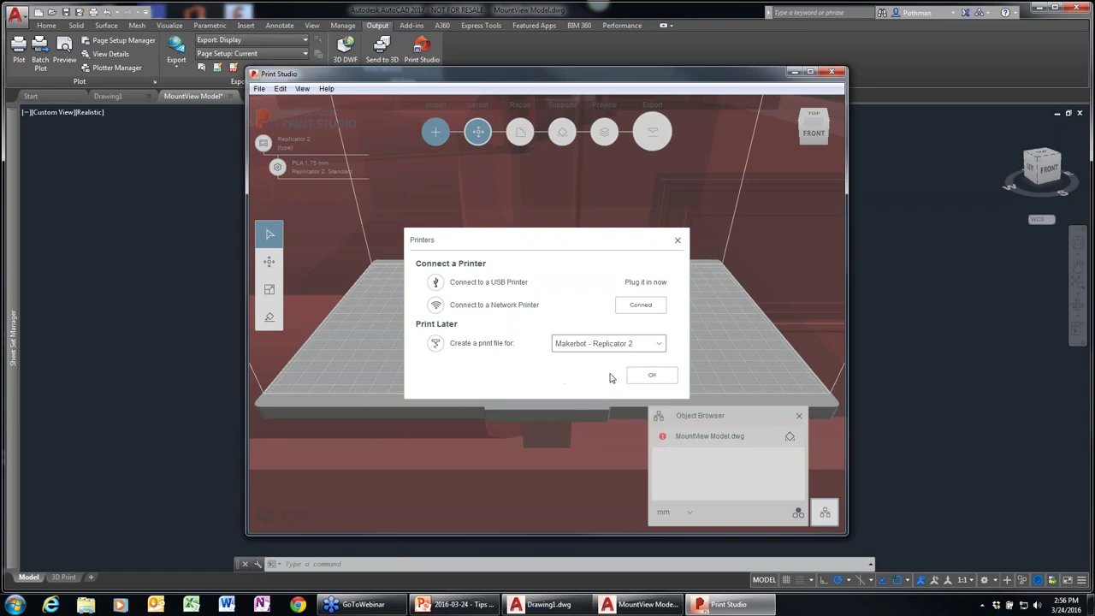
pyautogui.click(677, 243)
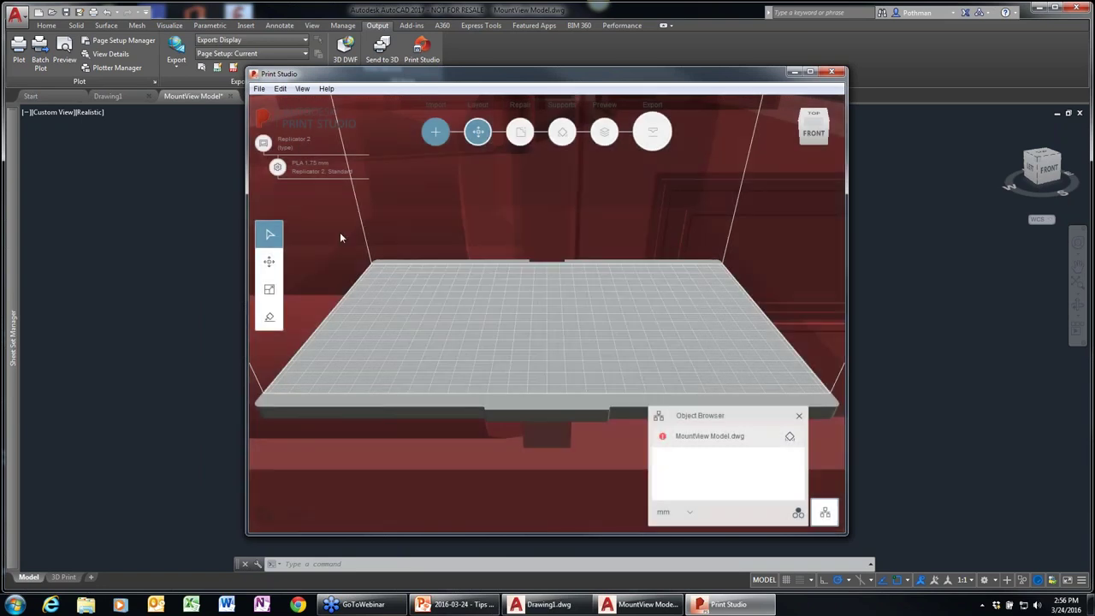
# - Scale the house model to fit the printer's build volume and close Print Studio
pyautogui.click(269, 290)
pyautogui.click(332, 327)
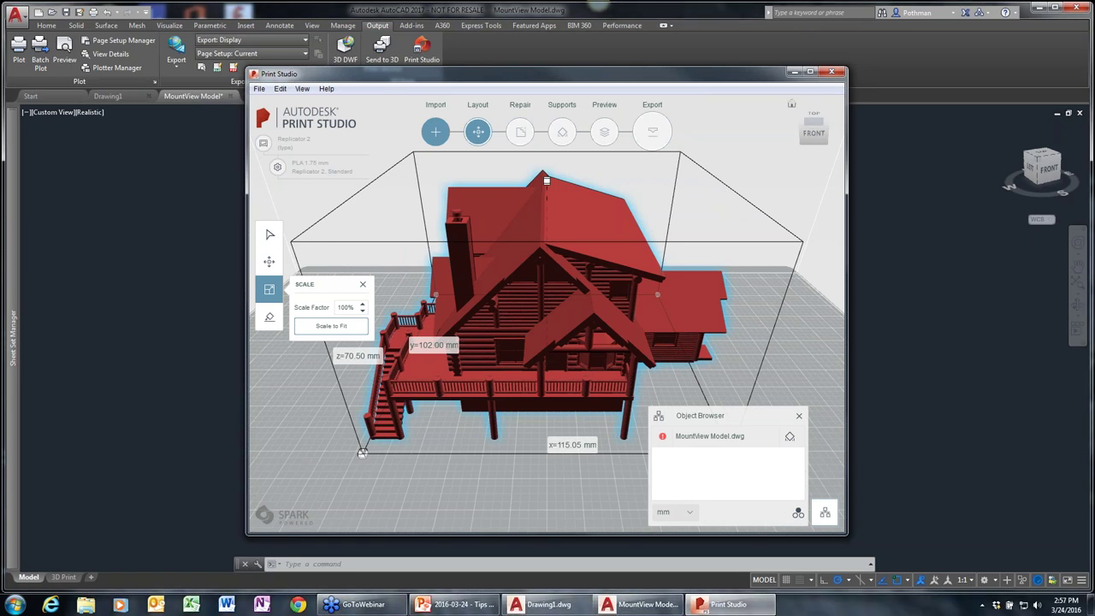
pyautogui.click(834, 73)
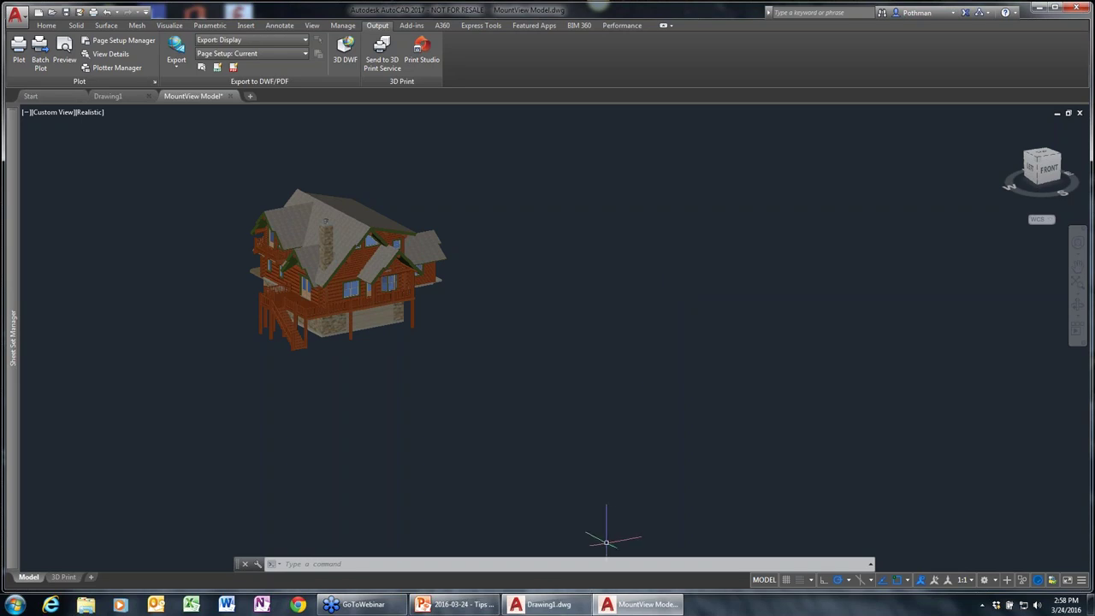
pyautogui.click(454, 604)
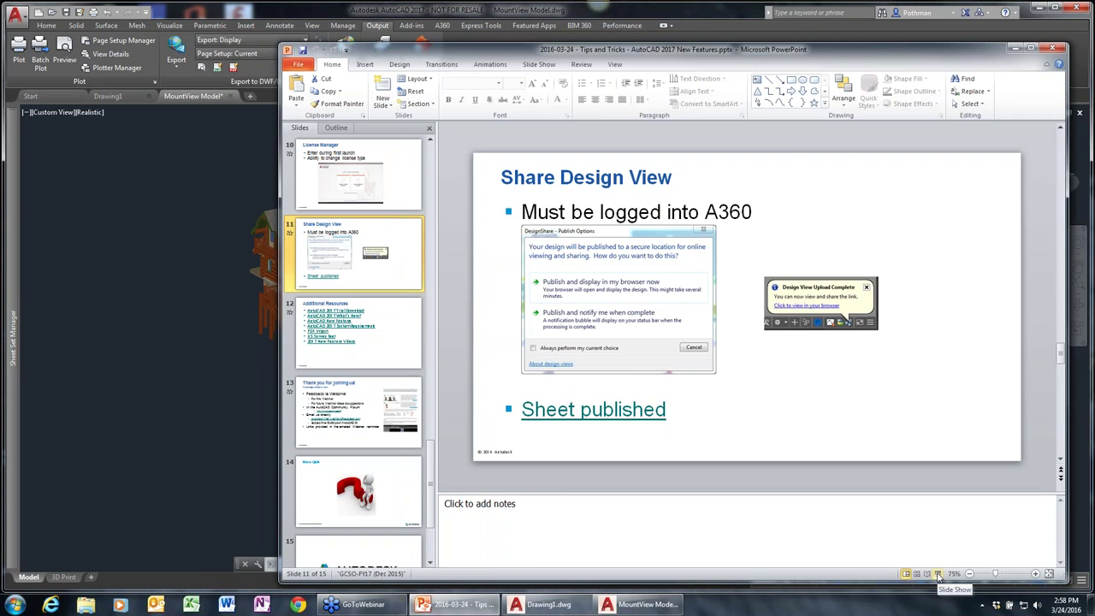
pyautogui.click(127, 381)
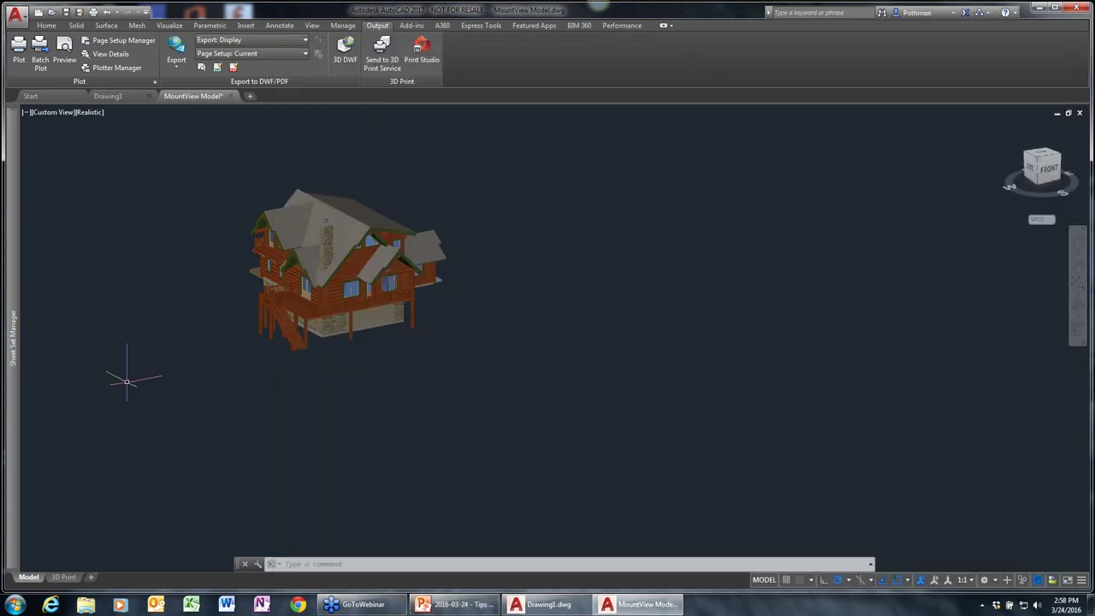
# - Review the file types that can be attached as references, filter the list to PDF files and cancel
pyautogui.click(245, 25)
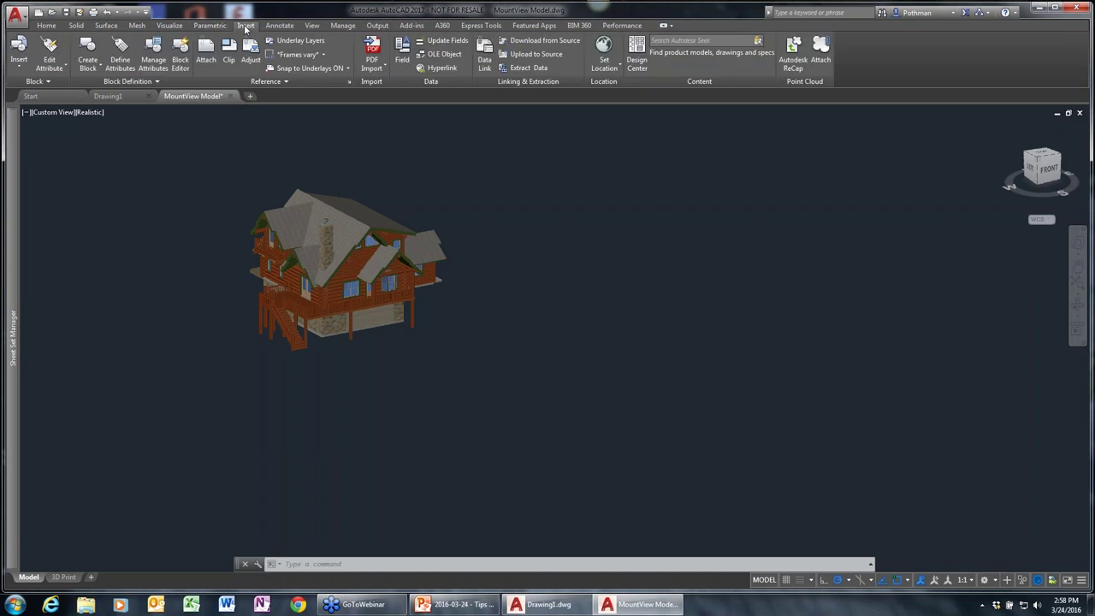
pyautogui.click(207, 58)
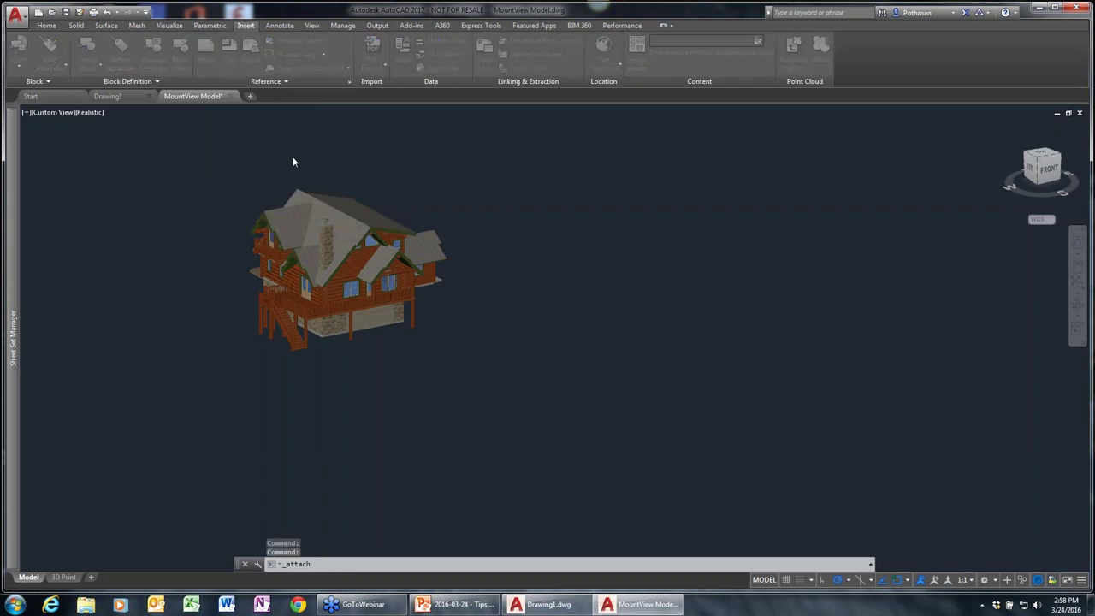
pyautogui.click(572, 428)
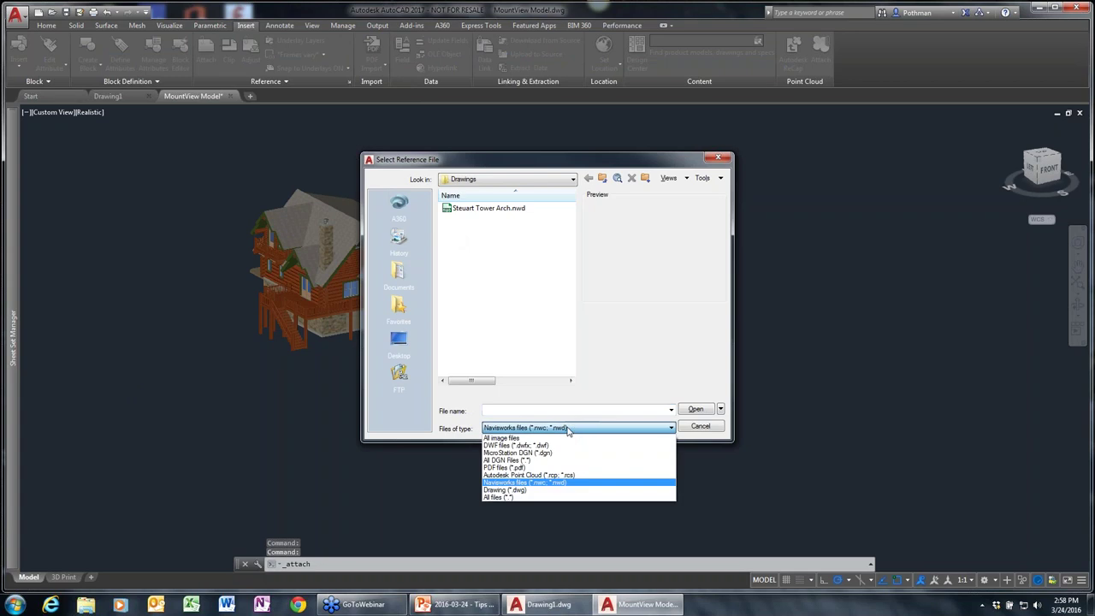
pyautogui.click(527, 468)
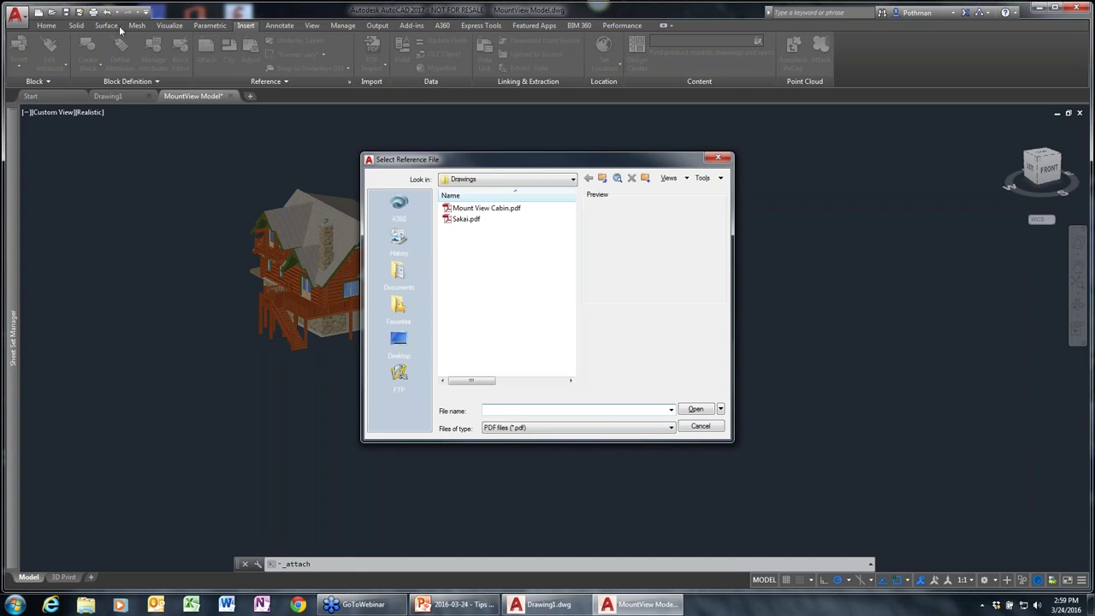
pyautogui.click(700, 426)
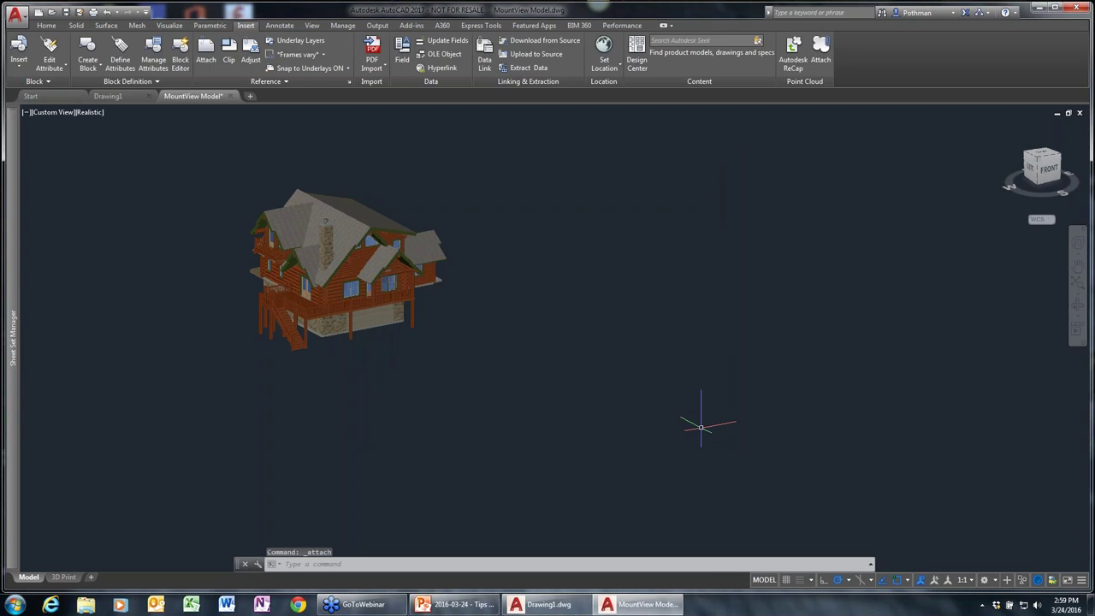
# - Run the ATTACH command to view the reference file selection, and cancel it without attaching anything
pyautogui.write('att')
pyautogui.press('Return')
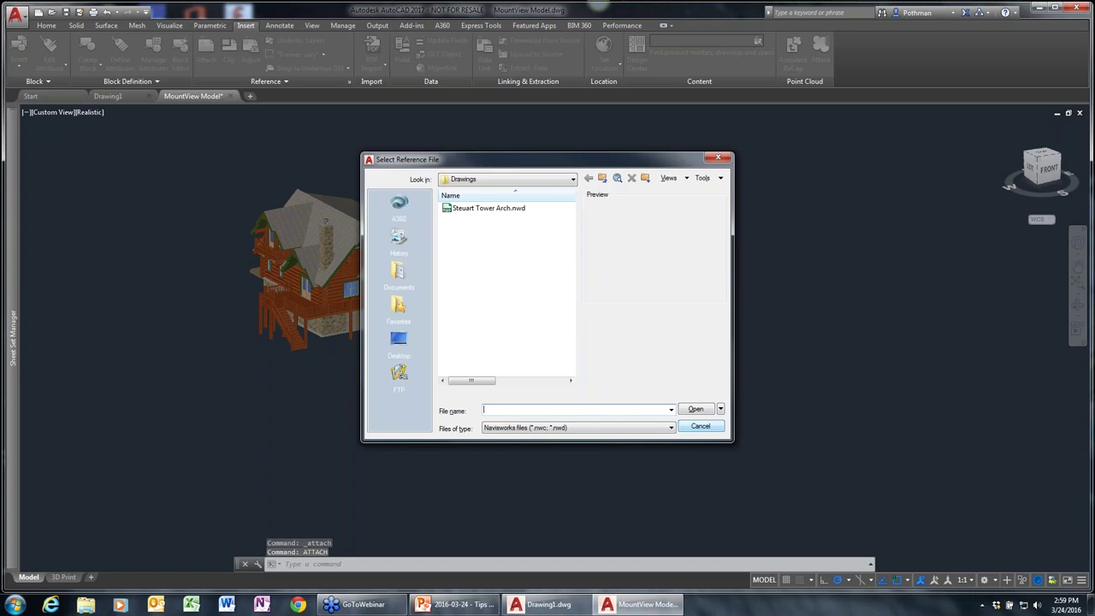
pyautogui.click(699, 426)
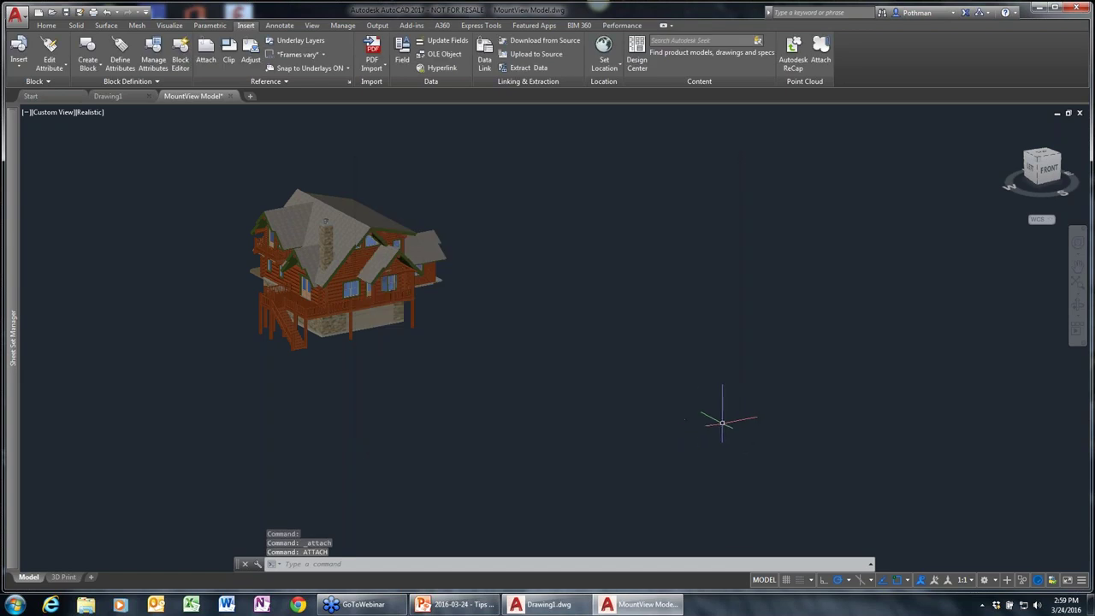
# - Switch to the PowerPoint presentation and start the slide show from the Additional Resources slide
pyautogui.click(456, 604)
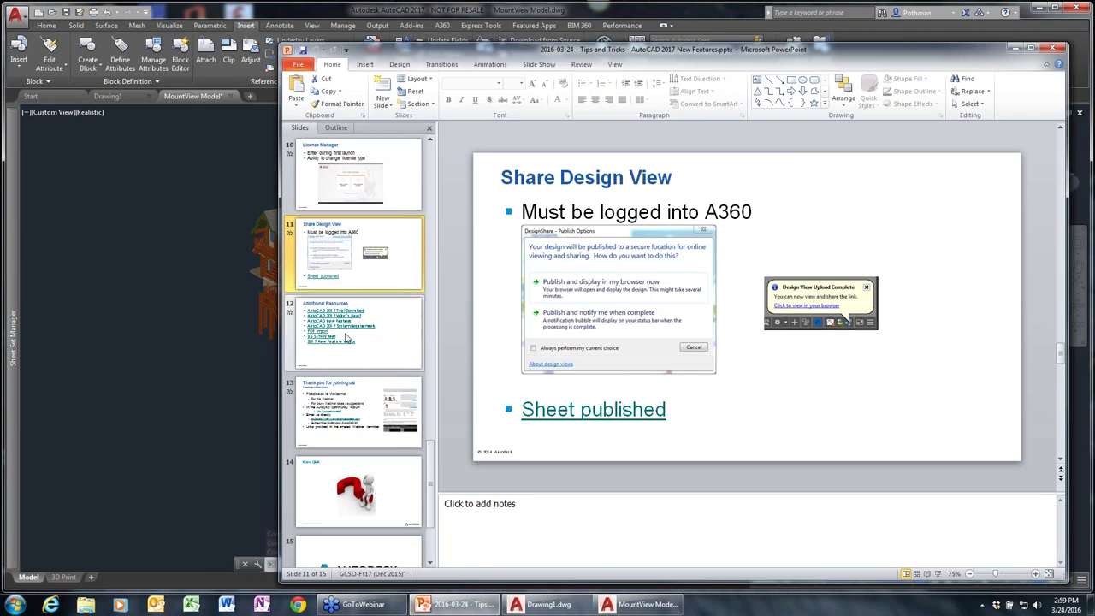
pyautogui.click(384, 336)
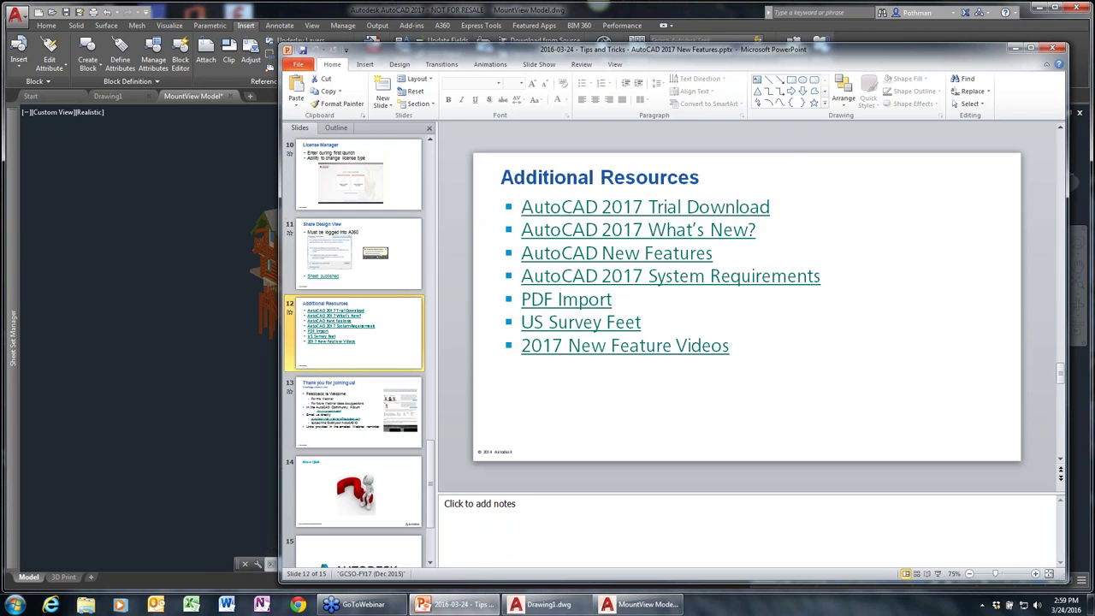
pyautogui.click(940, 573)
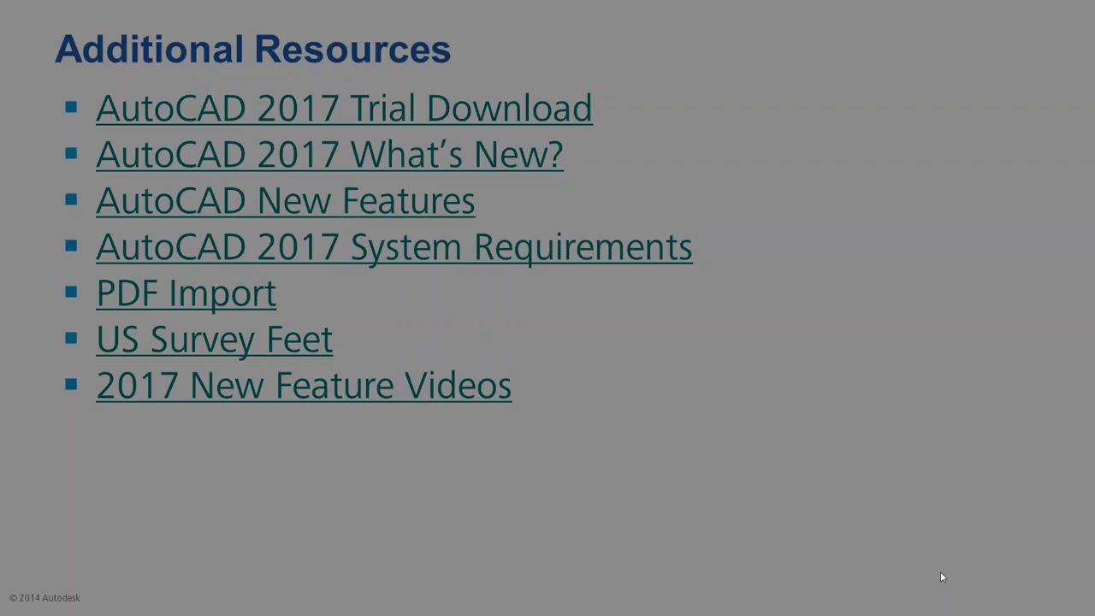